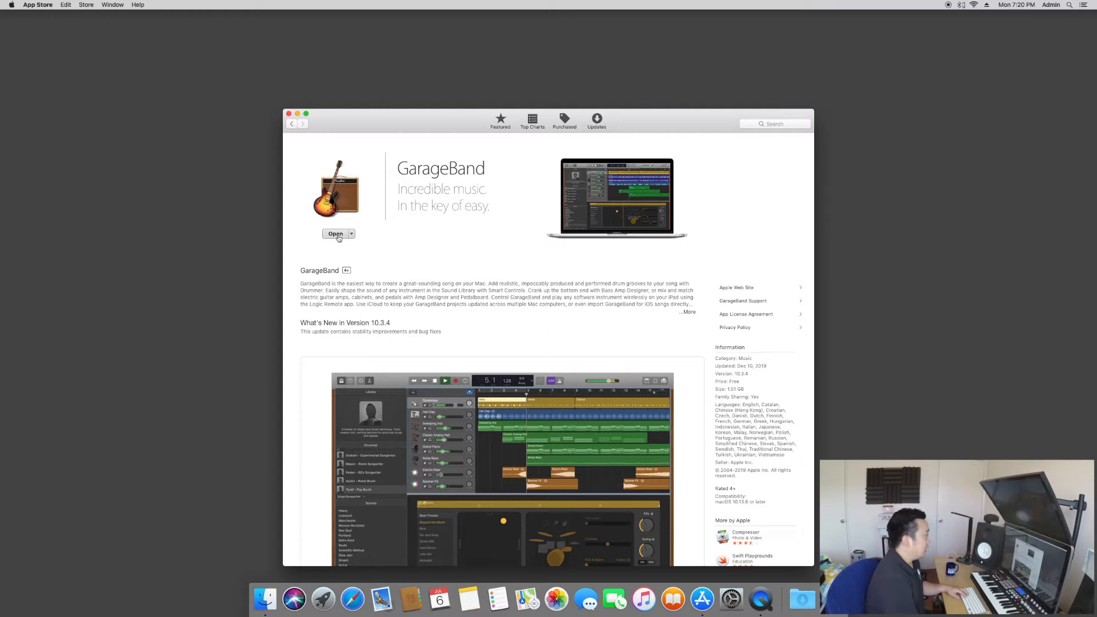
Launch GarageBand and create an empty project with a software instrument track
{"action": "left_click", "coordinate": [338, 236]}
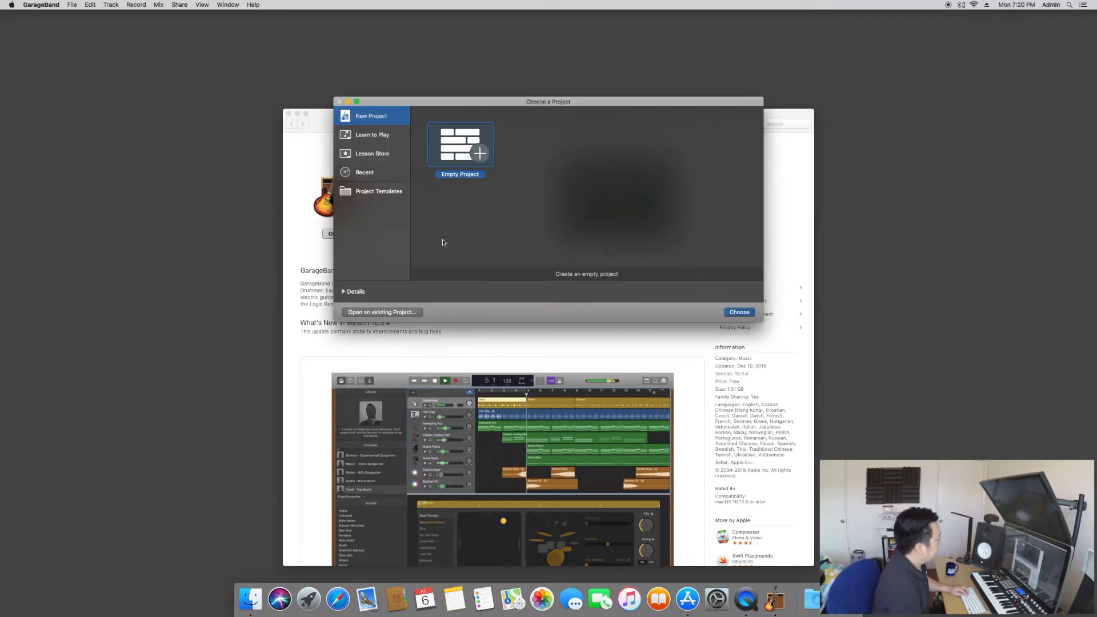
{"action": "left_click", "coordinate": [745, 314]}
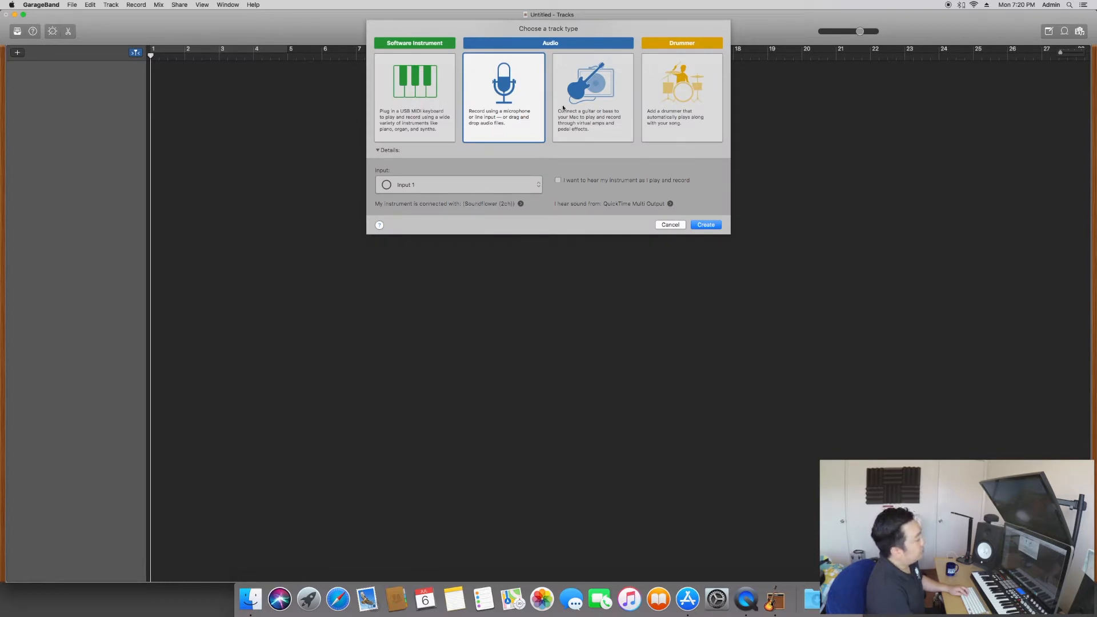
{"action": "left_click", "coordinate": [419, 60]}
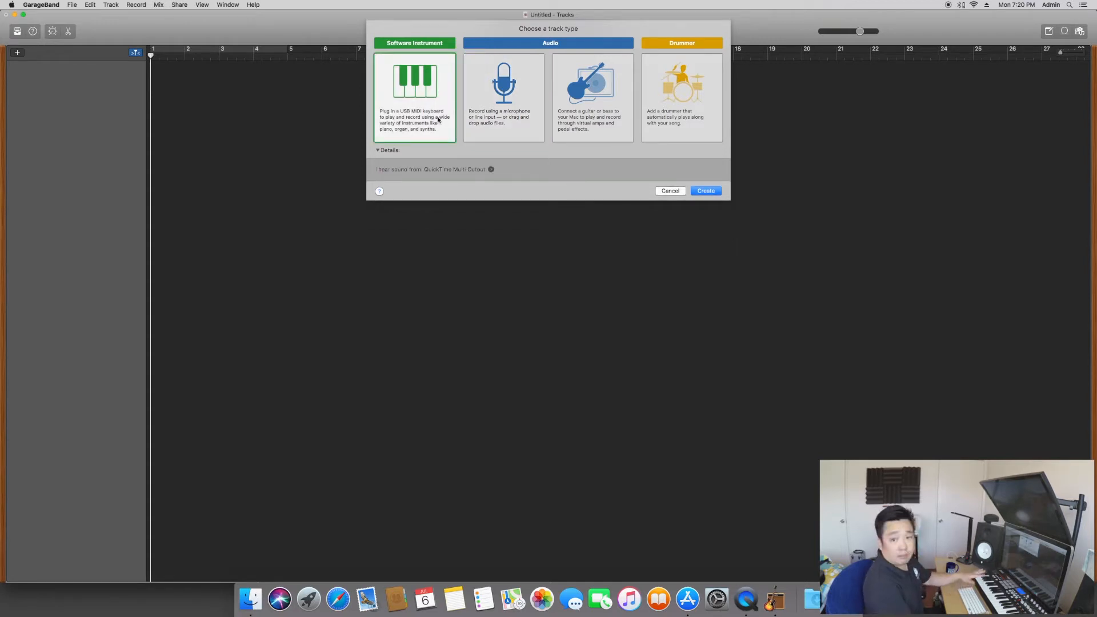
{"action": "left_click", "coordinate": [705, 192]}
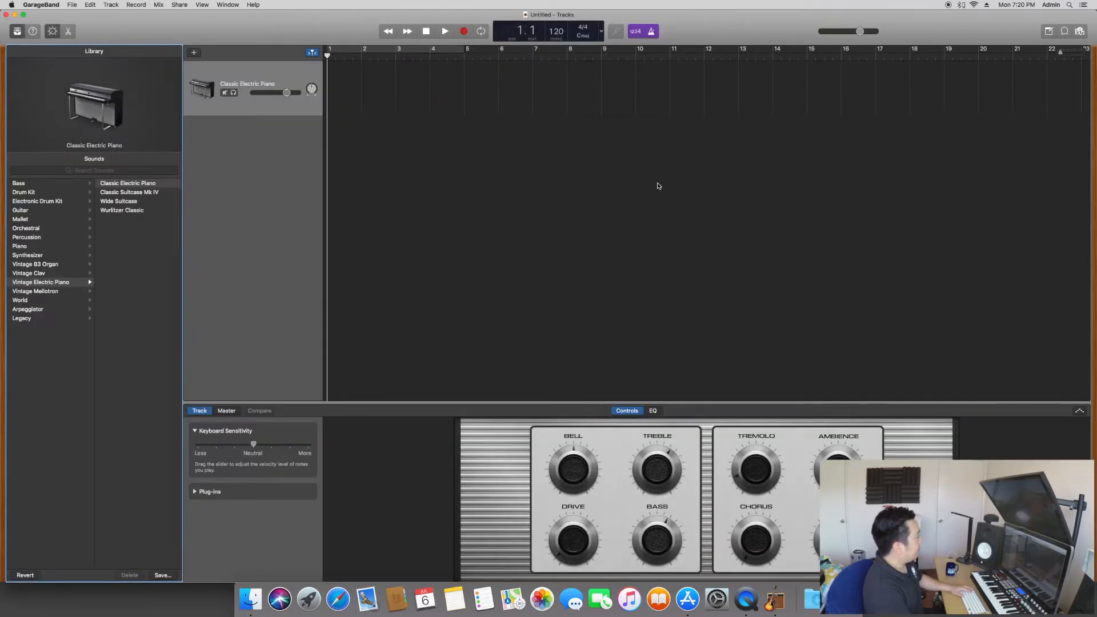
Check the Sound Library download options for essential and all available sounds
{"action": "left_click", "coordinate": [41, 6]}
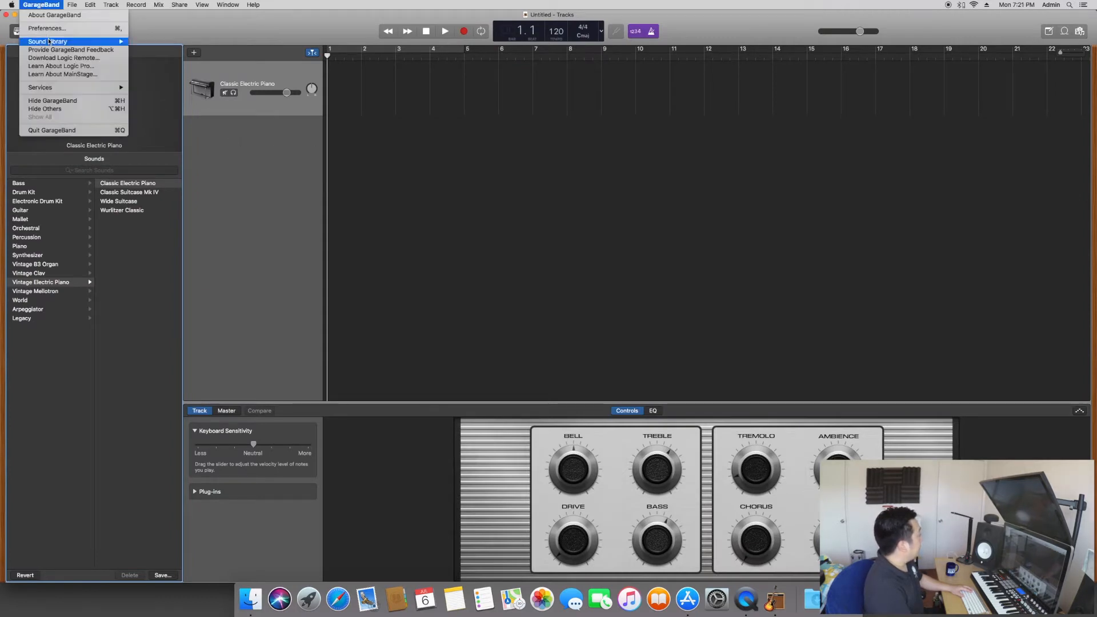
{"action": "mouse_move", "coordinate": [43, 42]}
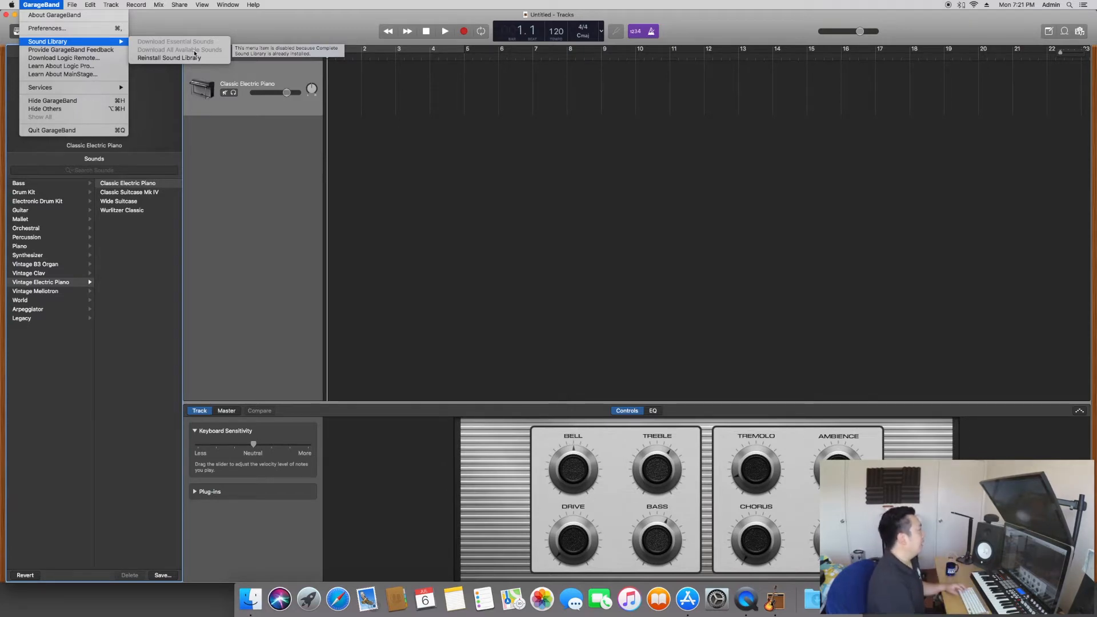
{"action": "left_click", "coordinate": [250, 187]}
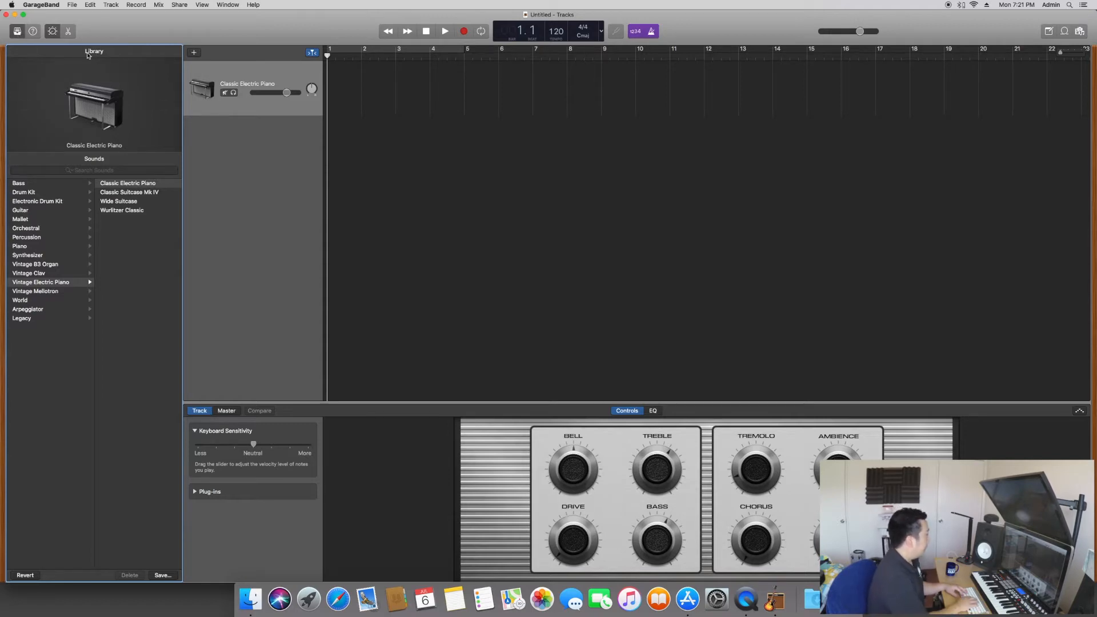
Hide the instrument Library and show it again
{"action": "left_click", "coordinate": [17, 31]}
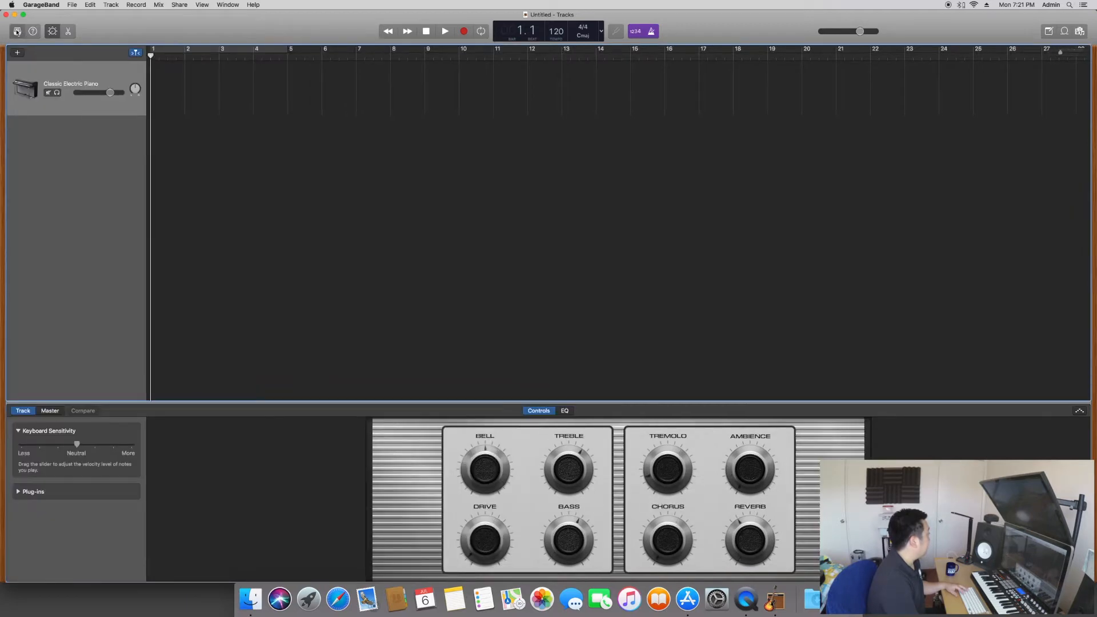
{"action": "left_click", "coordinate": [17, 32]}
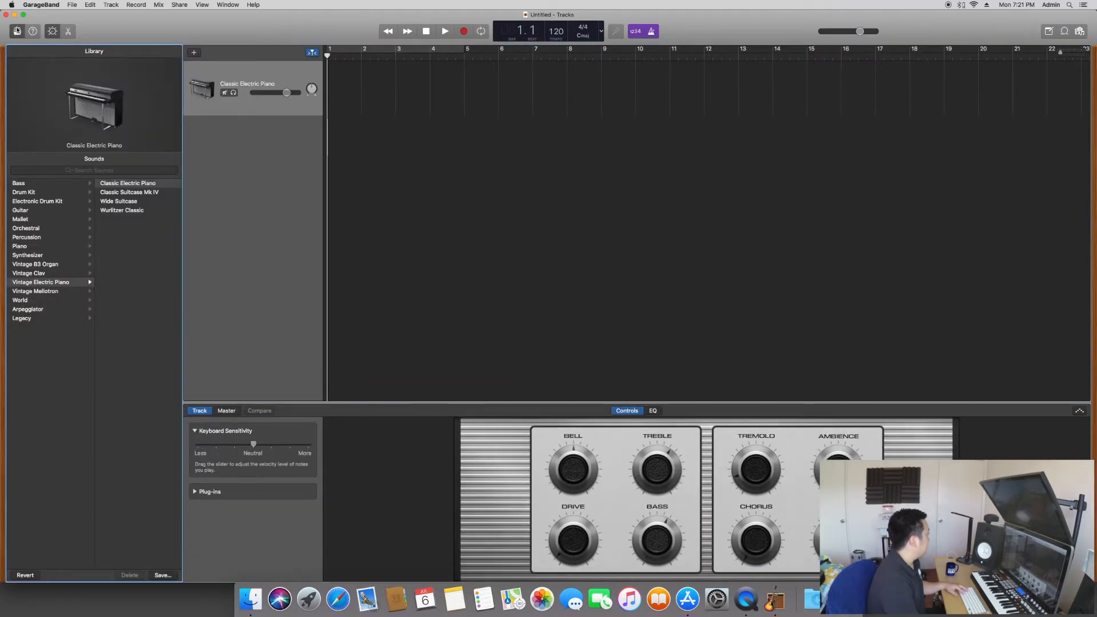
{"action": "left_click", "coordinate": [17, 32]}
{"action": "left_click", "coordinate": [17, 32]}
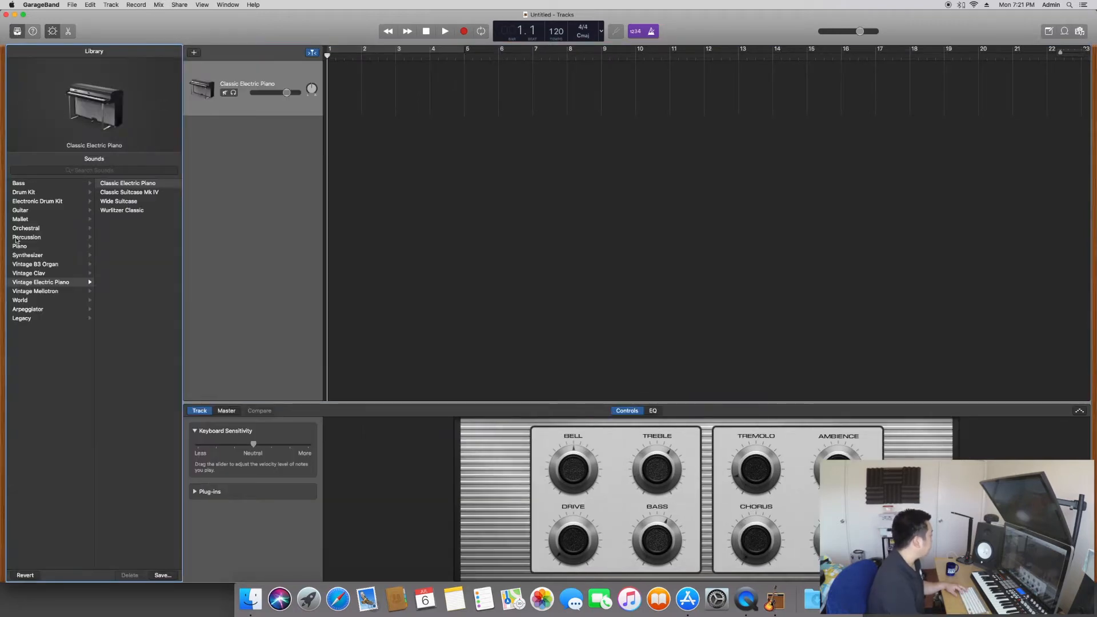
Load the Taiko Drums sound from the World percussion category onto the instrument track
{"action": "left_click", "coordinate": [28, 301]}
{"action": "left_click", "coordinate": [122, 184]}
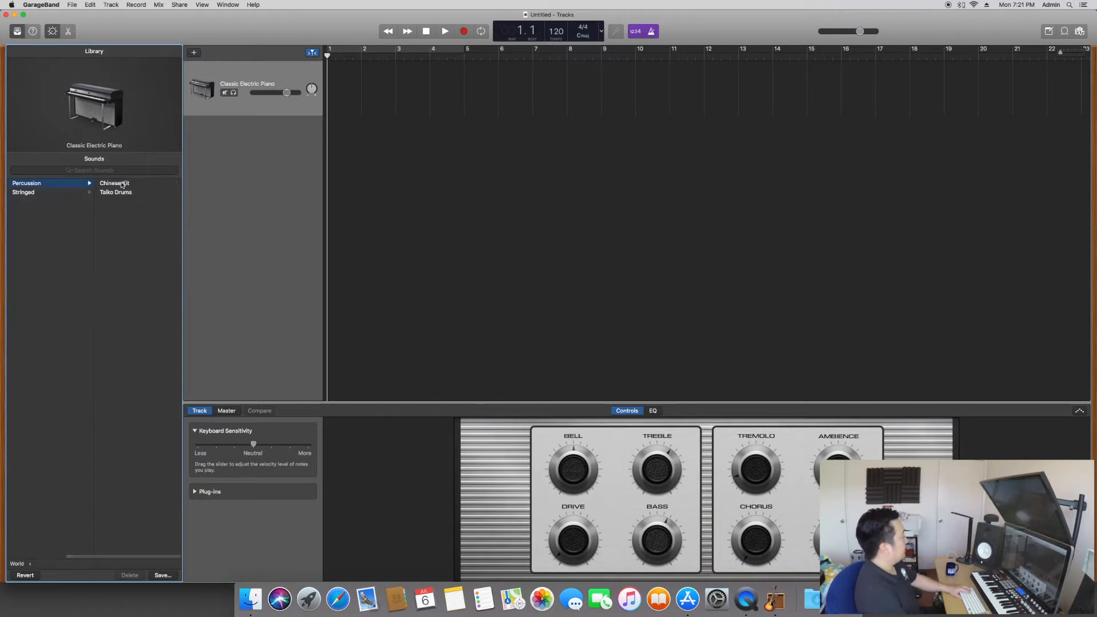
{"action": "left_click", "coordinate": [127, 193]}
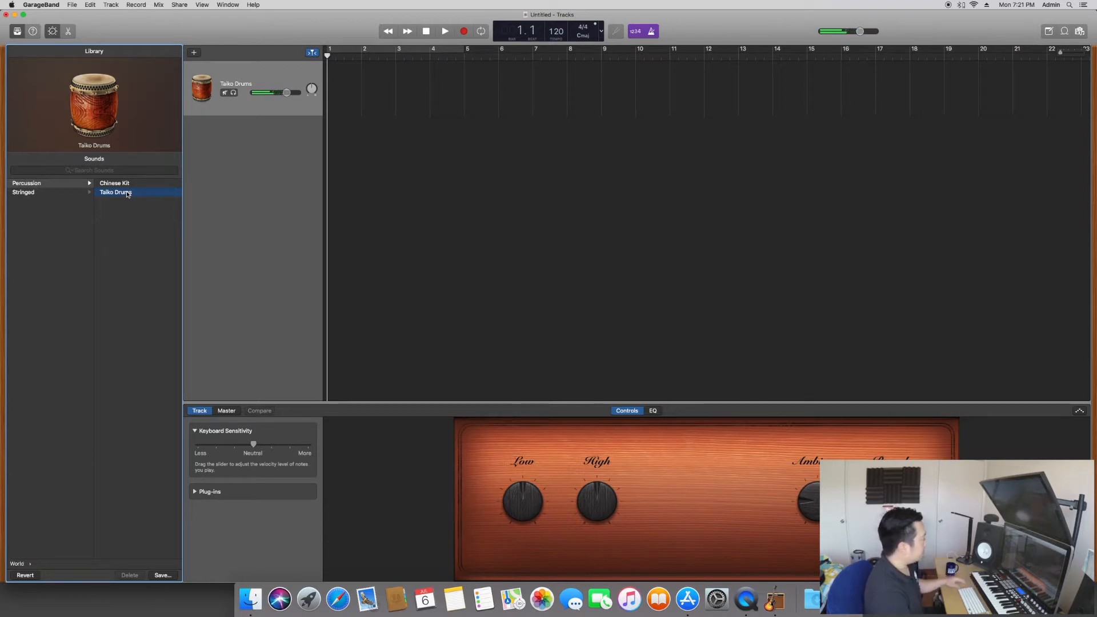
Show the on-screen keyboard, switch it to Musical Typing and place it over the tracks area
{"action": "left_click", "coordinate": [228, 5]}
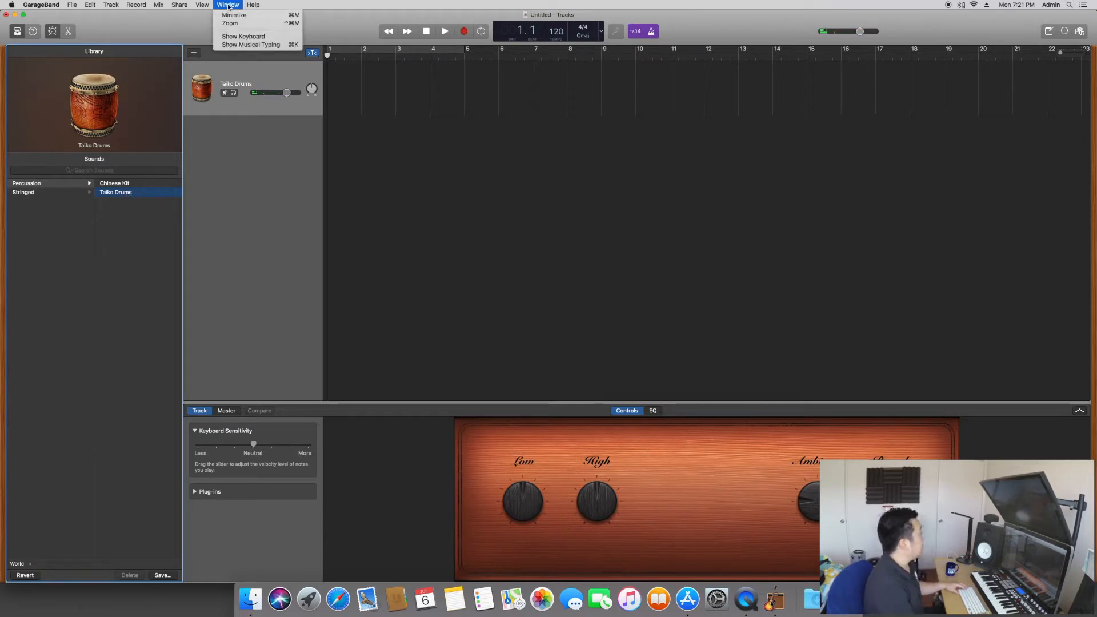
{"action": "left_click", "coordinate": [238, 36]}
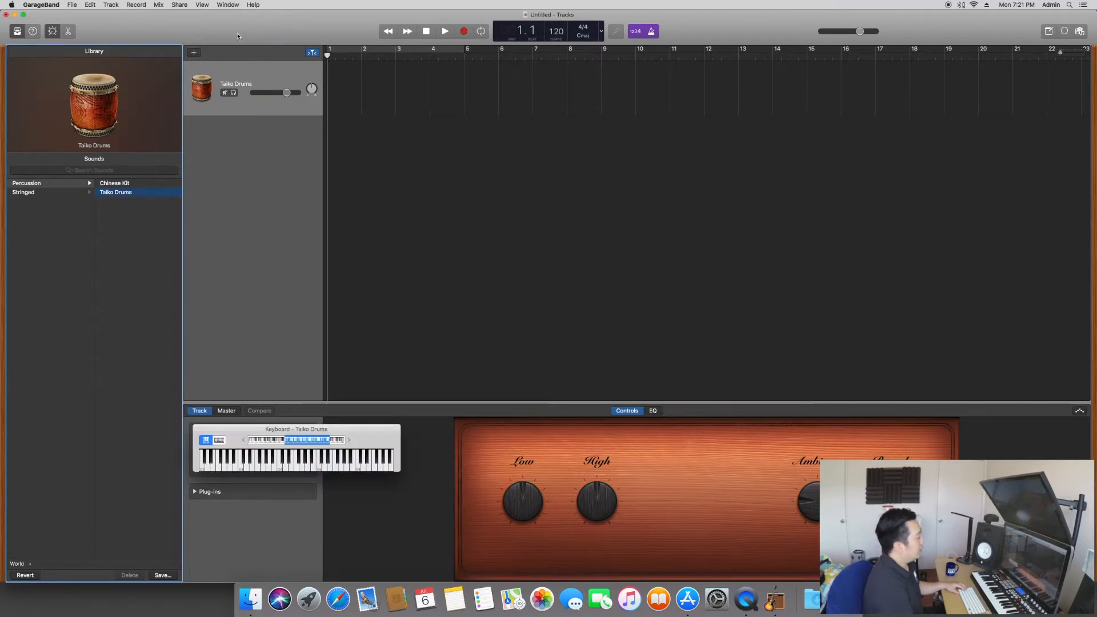
{"action": "left_click", "coordinate": [220, 439]}
{"action": "left_click_drag", "start_coordinate": [254, 426], "coordinate": [435, 185]}
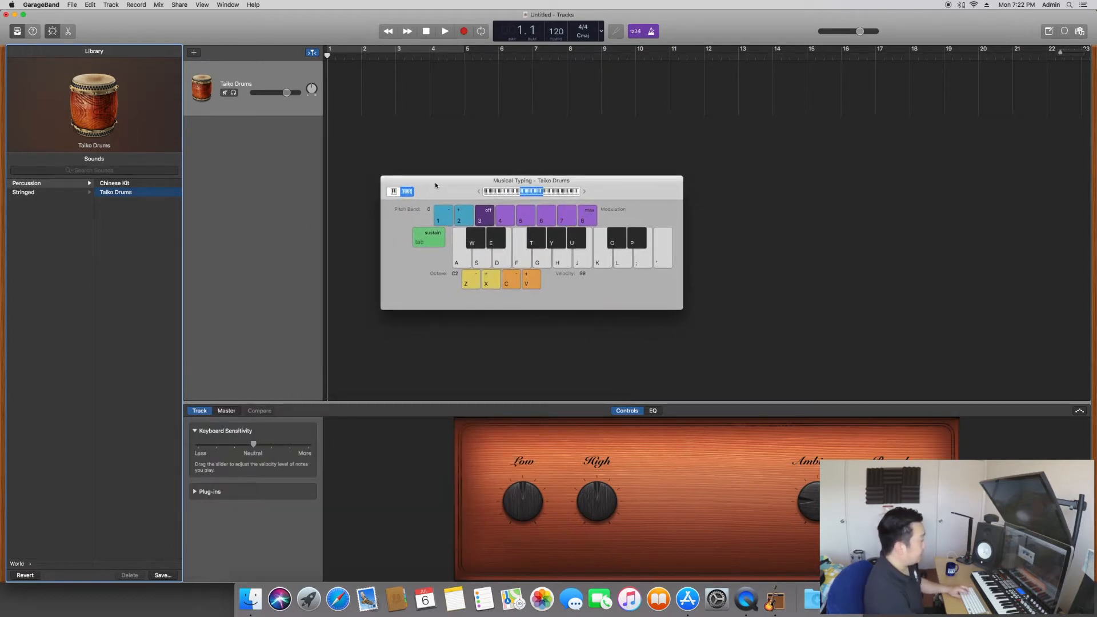
Audition several Taiko Drums notes with Musical Typing and close its window
{"action": "key", "text": "e"}
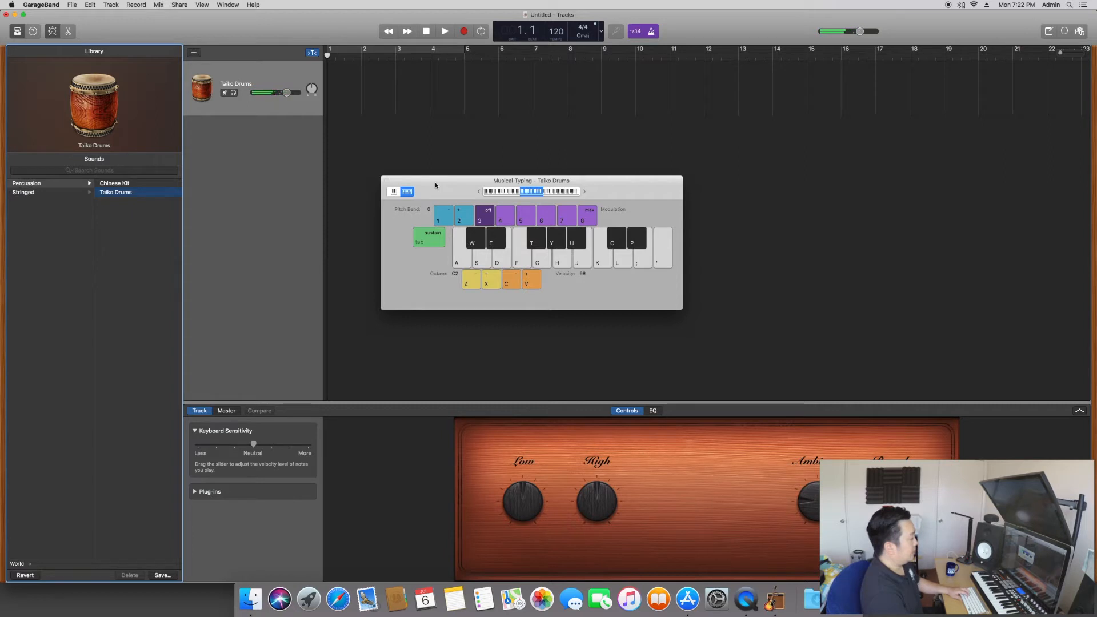
{"action": "key", "text": "k"}
{"action": "key", "text": "l"}
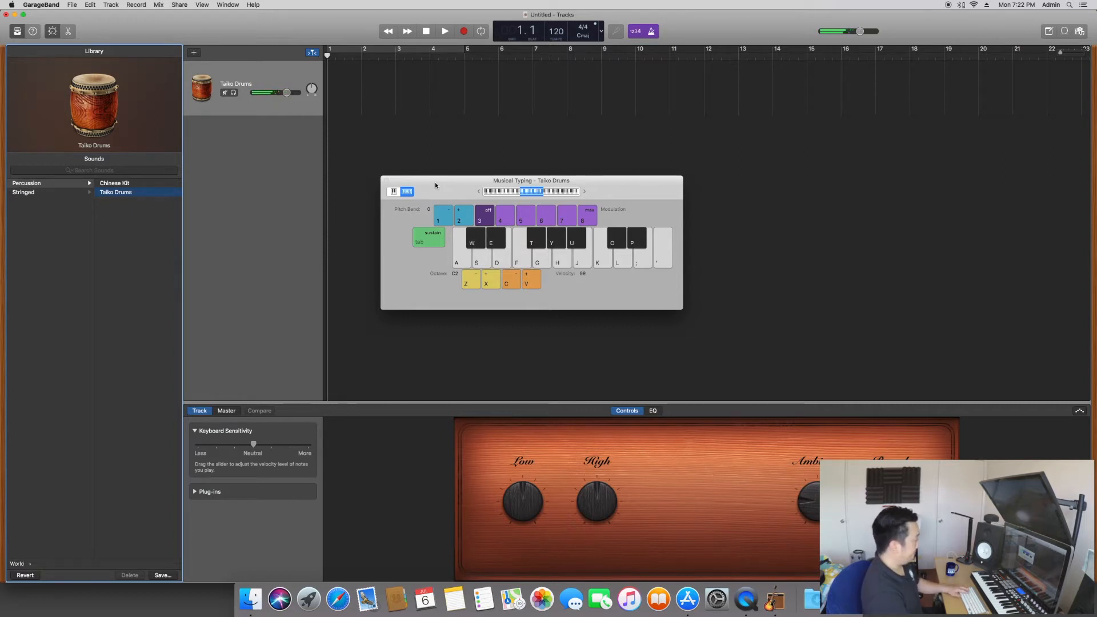
{"action": "key", "text": "y"}
{"action": "key", "text": "o"}
{"action": "key", "text": "a"}
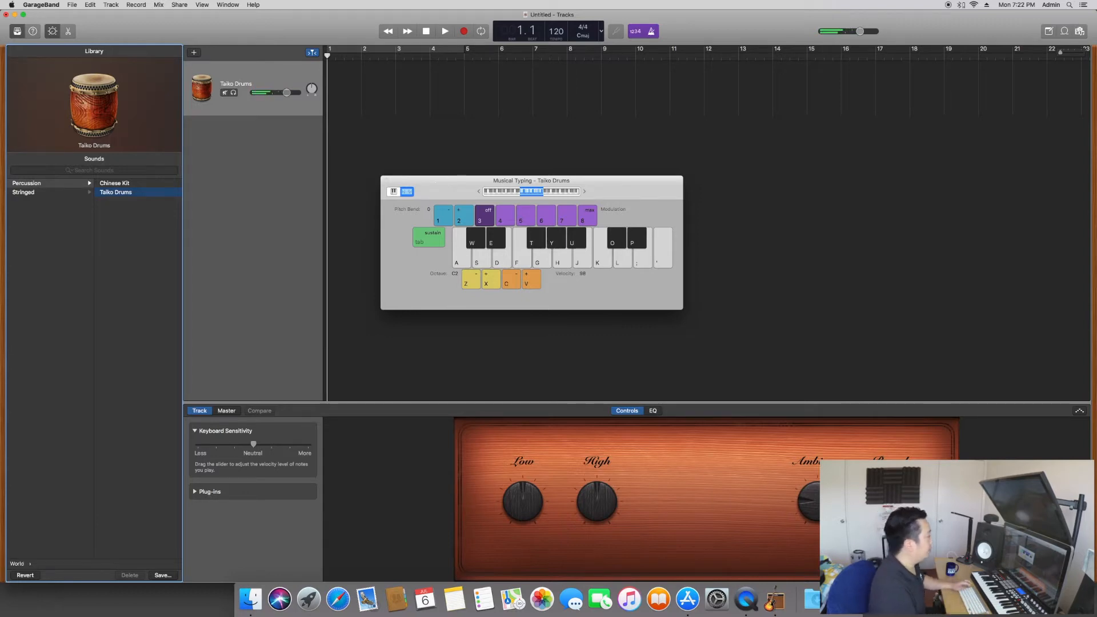
{"action": "left_click", "coordinate": [386, 180]}
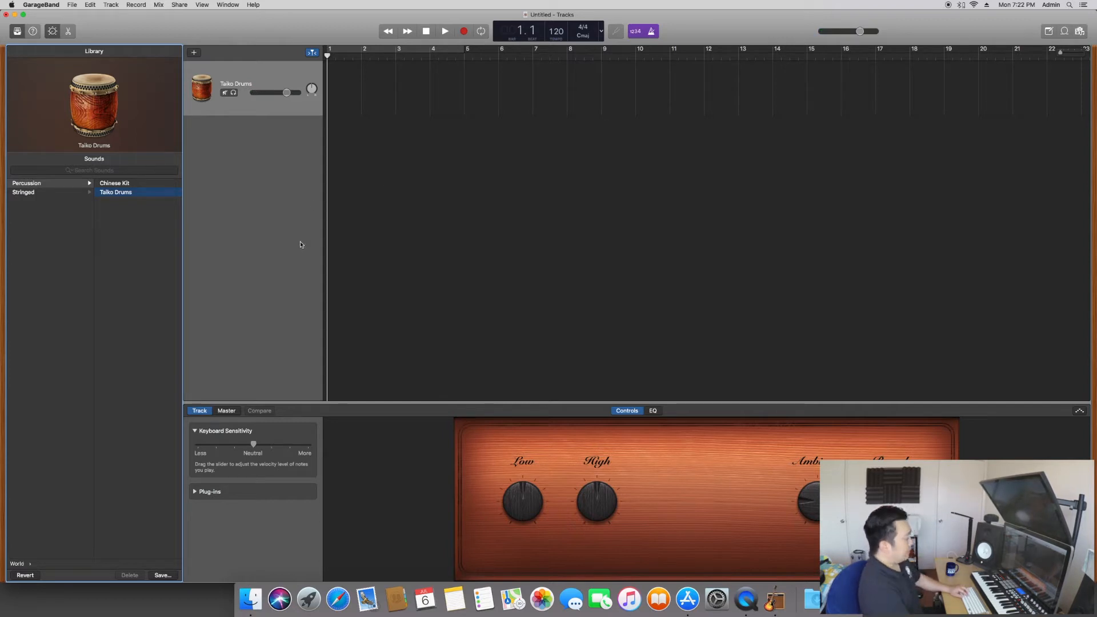
Show the piano roll editor for the Taiko Drums track
{"action": "left_click", "coordinate": [69, 32]}
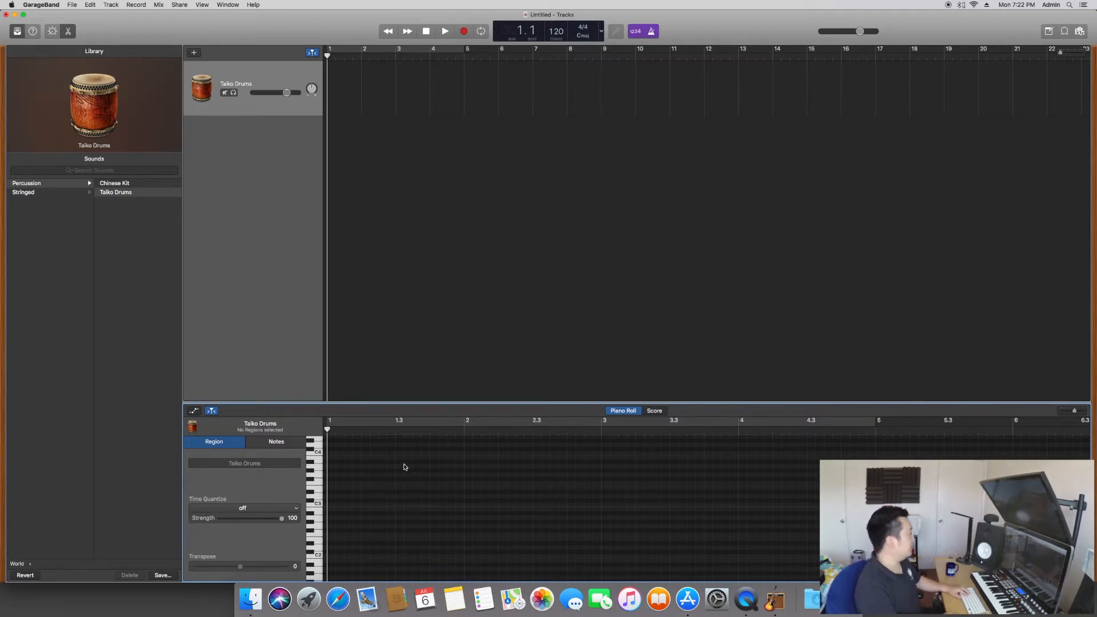
{"action": "key", "text": "e"}
{"action": "key", "text": "e"}
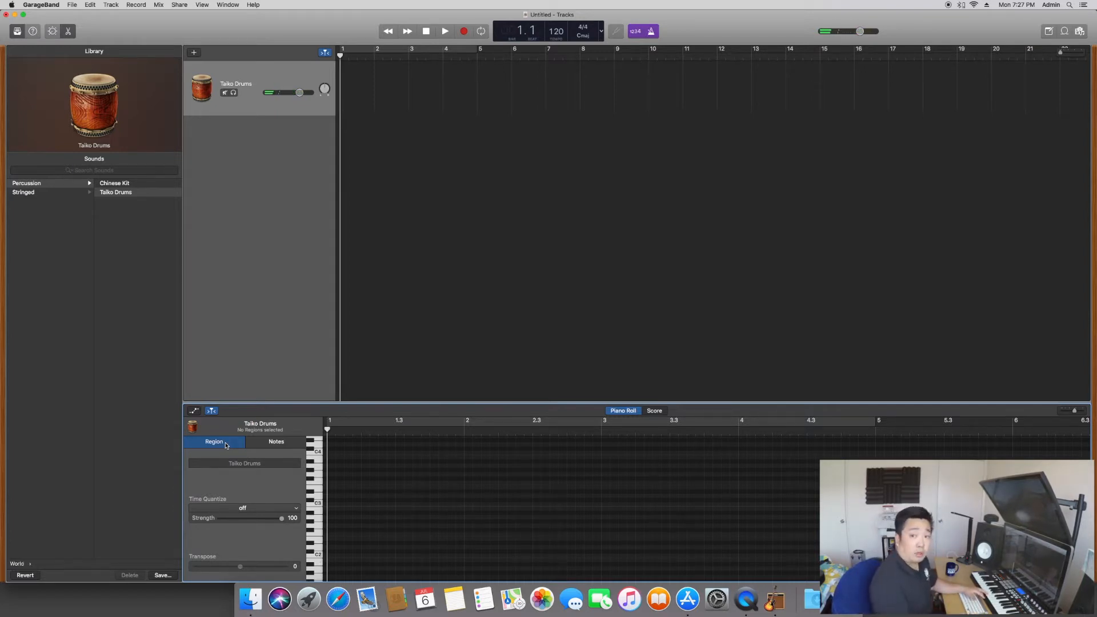
Check the count-in length options for recording
{"action": "left_click", "coordinate": [137, 5]}
{"action": "mouse_move", "coordinate": [139, 14]}
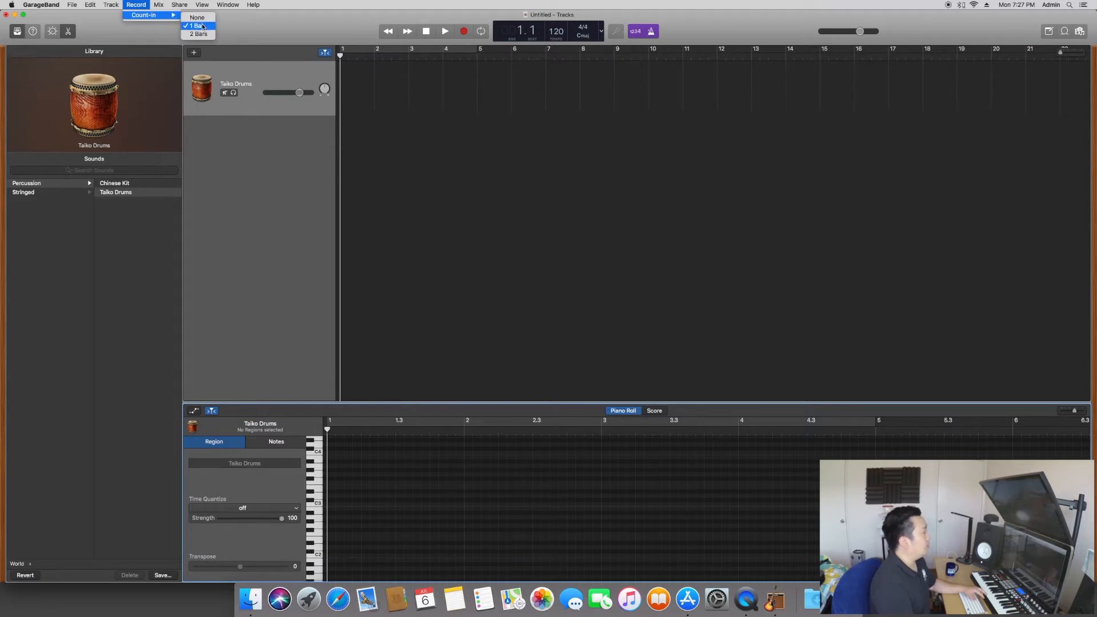
{"action": "left_click", "coordinate": [253, 27]}
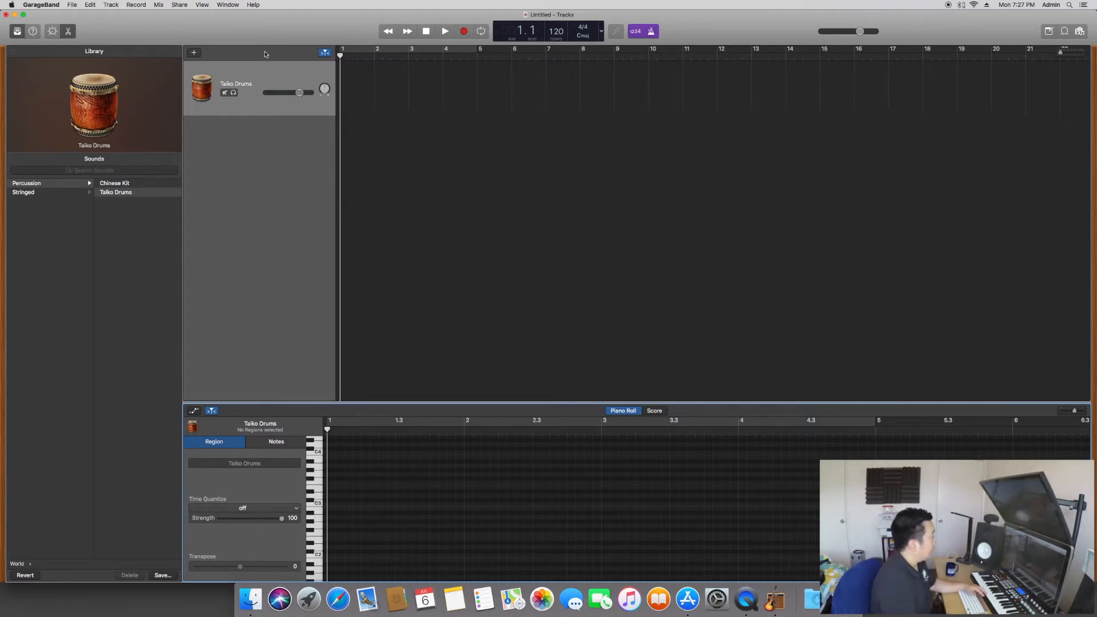
Record a Taiko drum pattern about four bars long from bar 1 and return the playhead to the start
{"action": "left_click", "coordinate": [464, 32]}
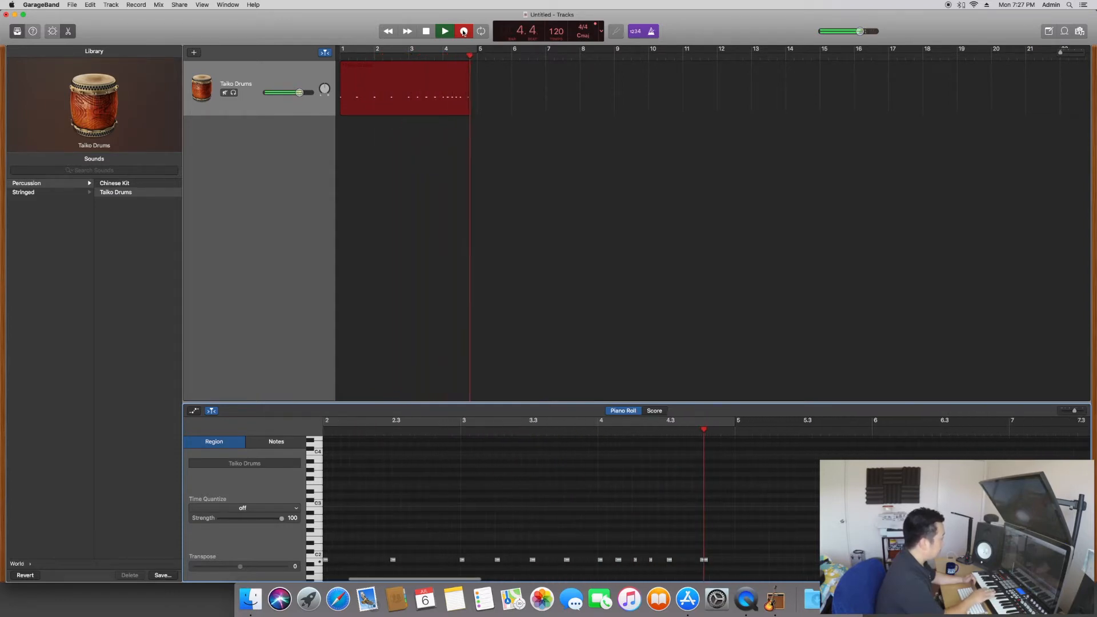
{"action": "key", "text": "space"}
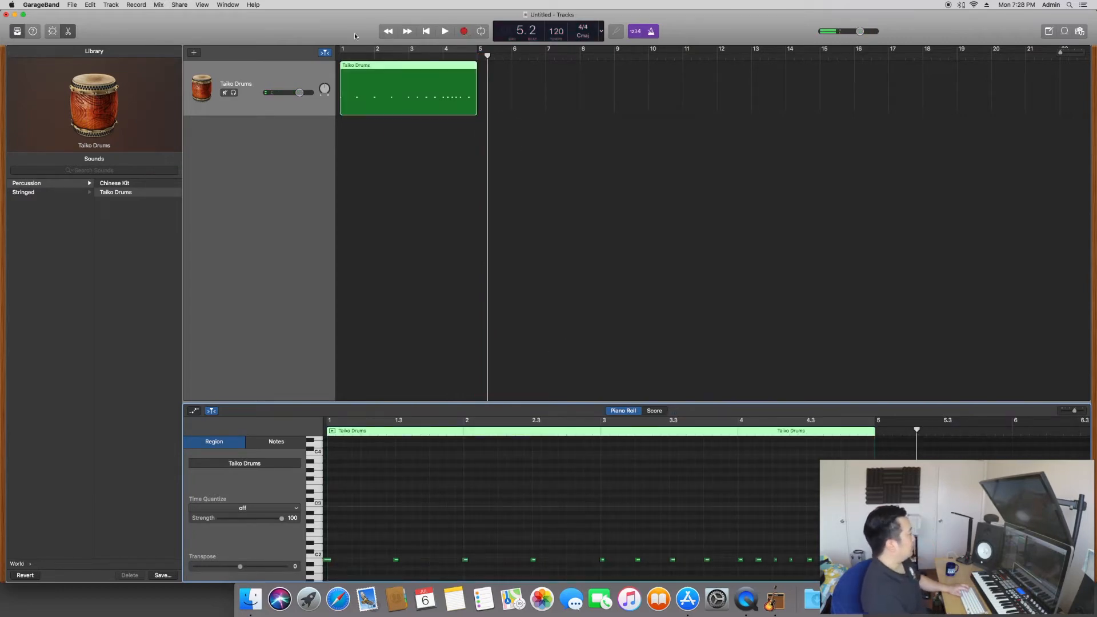
{"action": "key", "text": "Return"}
Play back the recorded Taiko Drums region and return the playhead to the beginning
{"action": "key", "text": "space"}
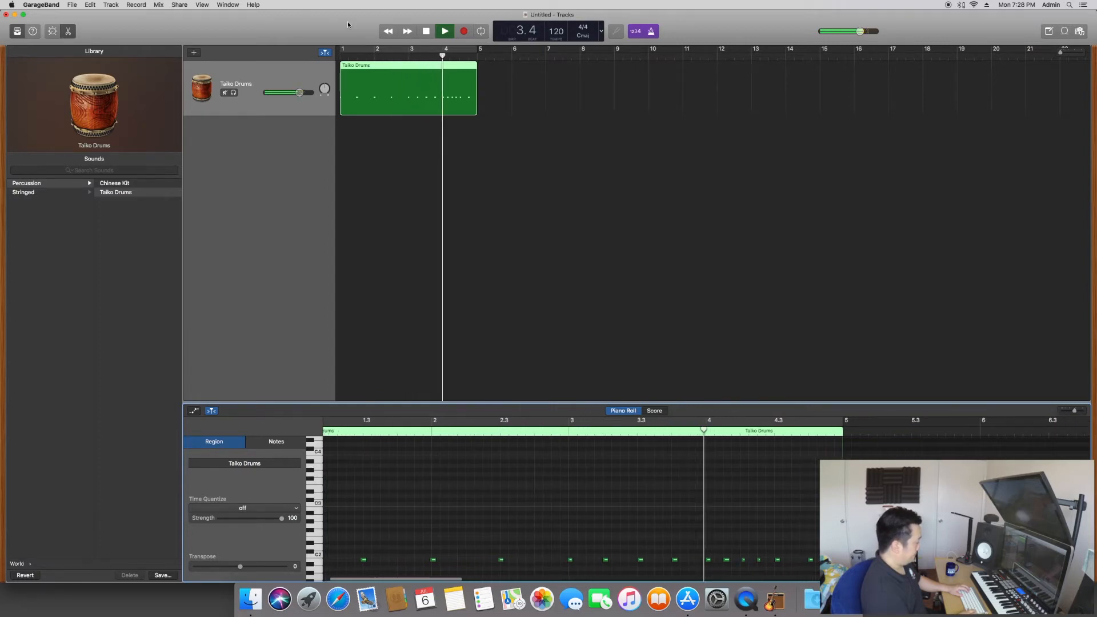
{"action": "key", "text": "space"}
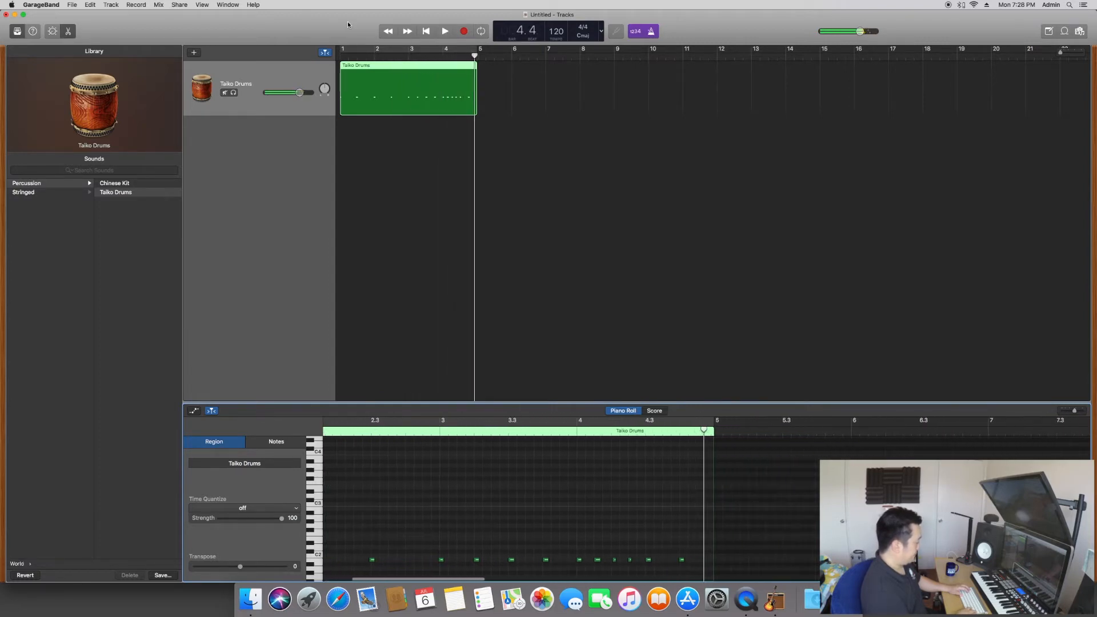
{"action": "key", "text": "Return"}
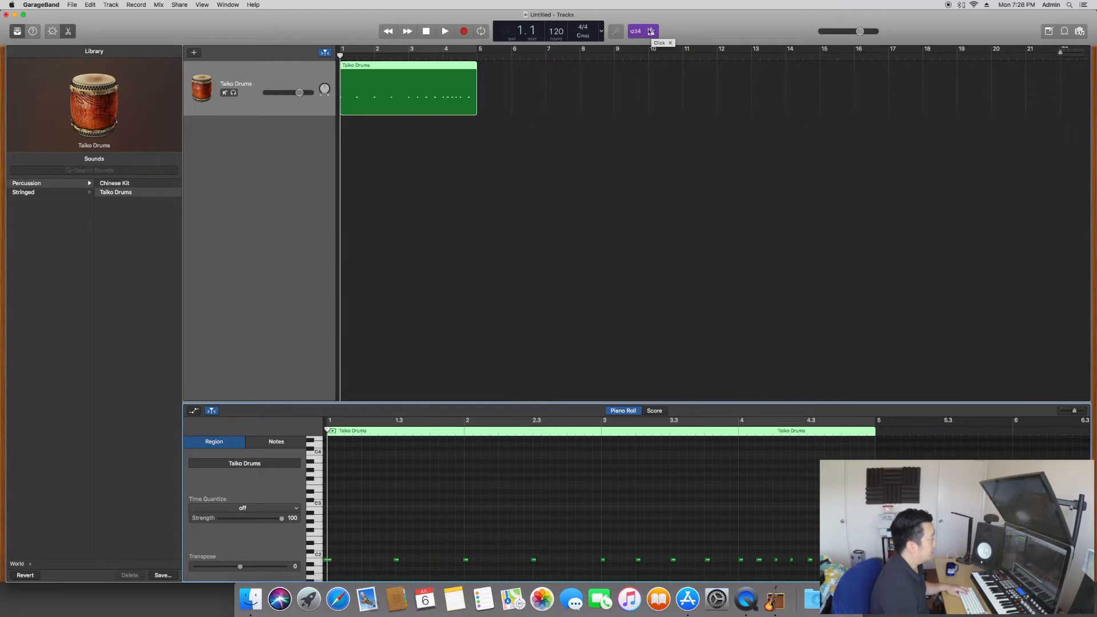
Turn off the metronome click and briefly play the start of the Taiko Drums region without it
{"action": "left_click", "coordinate": [655, 33]}
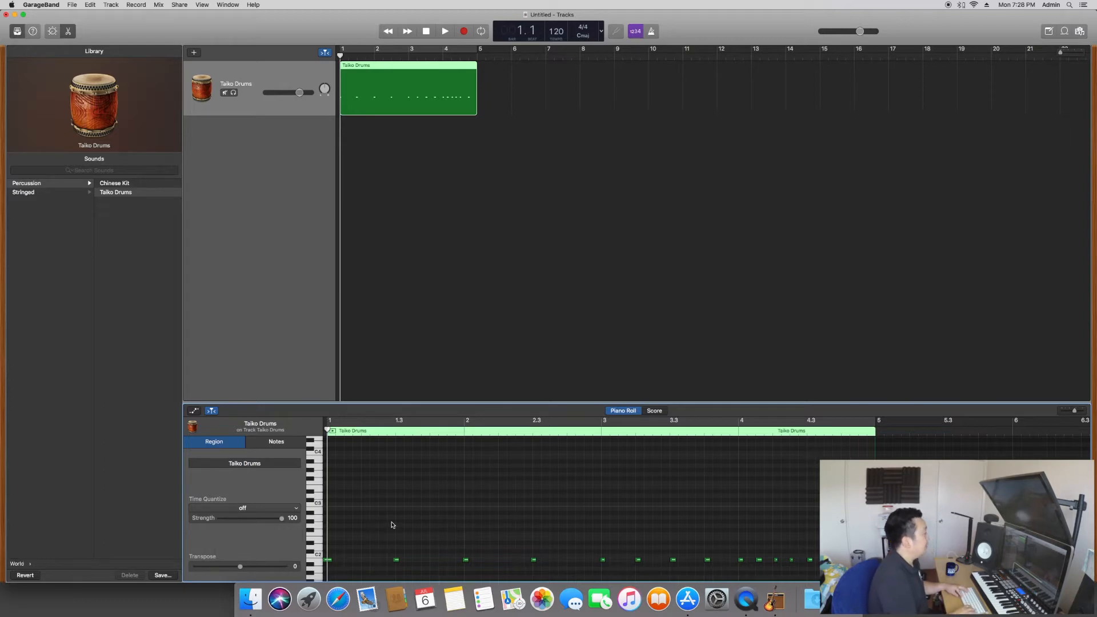
{"action": "key", "text": "space"}
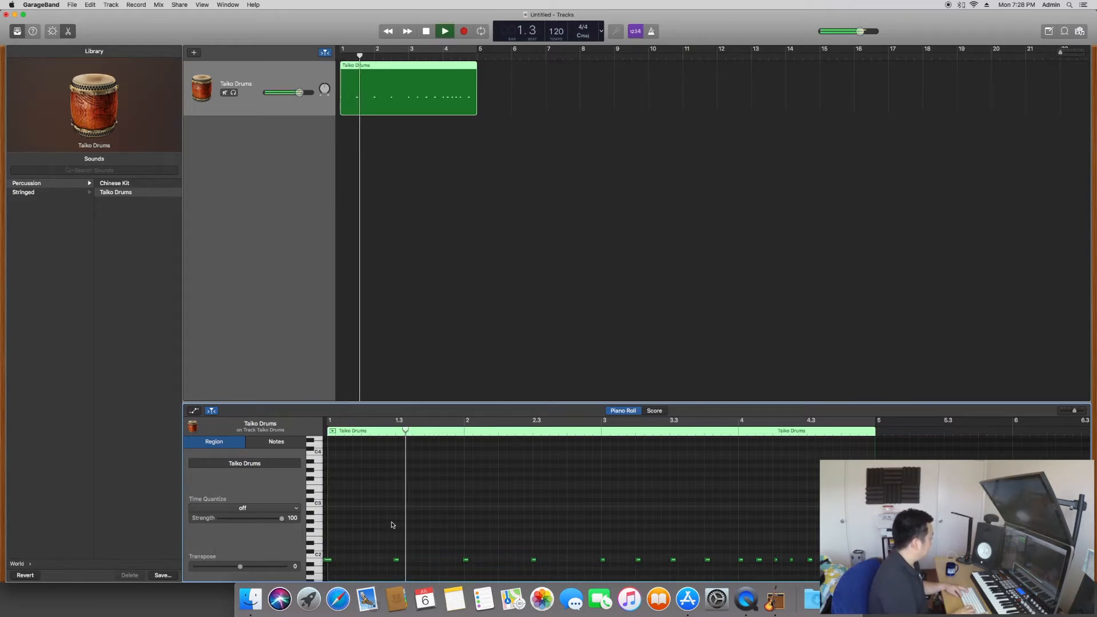
{"action": "key", "text": "space"}
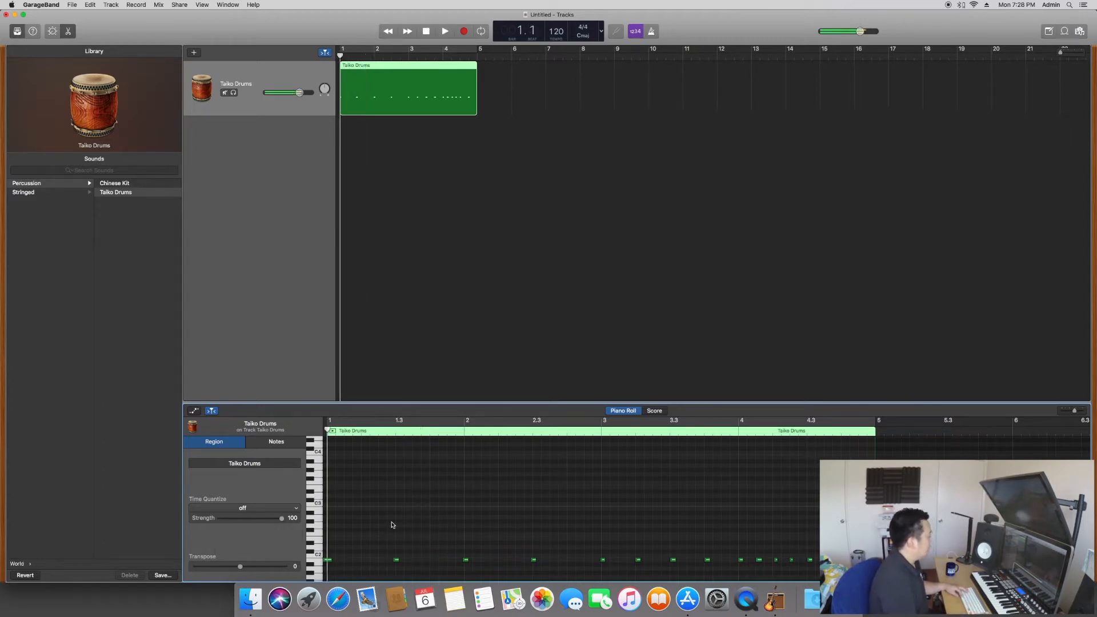
Enlarge the piano roll editor and quantize all the notes in the Taiko Drums region to 1/8 Note
{"action": "left_click", "coordinate": [329, 561]}
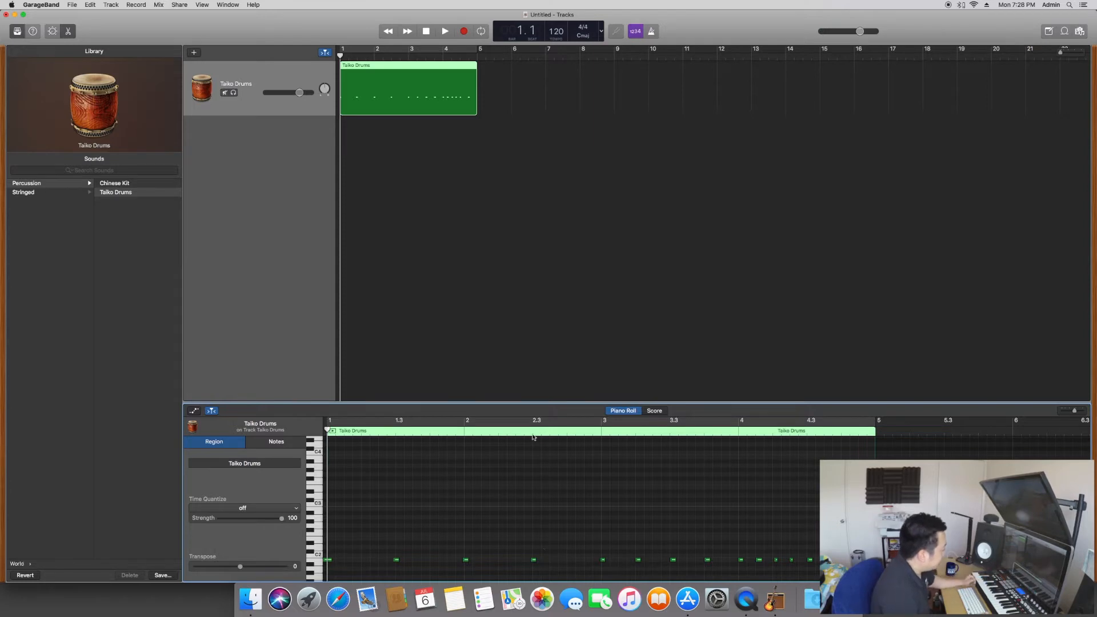
{"action": "left_click_drag", "start_coordinate": [520, 403], "coordinate": [523, 196]}
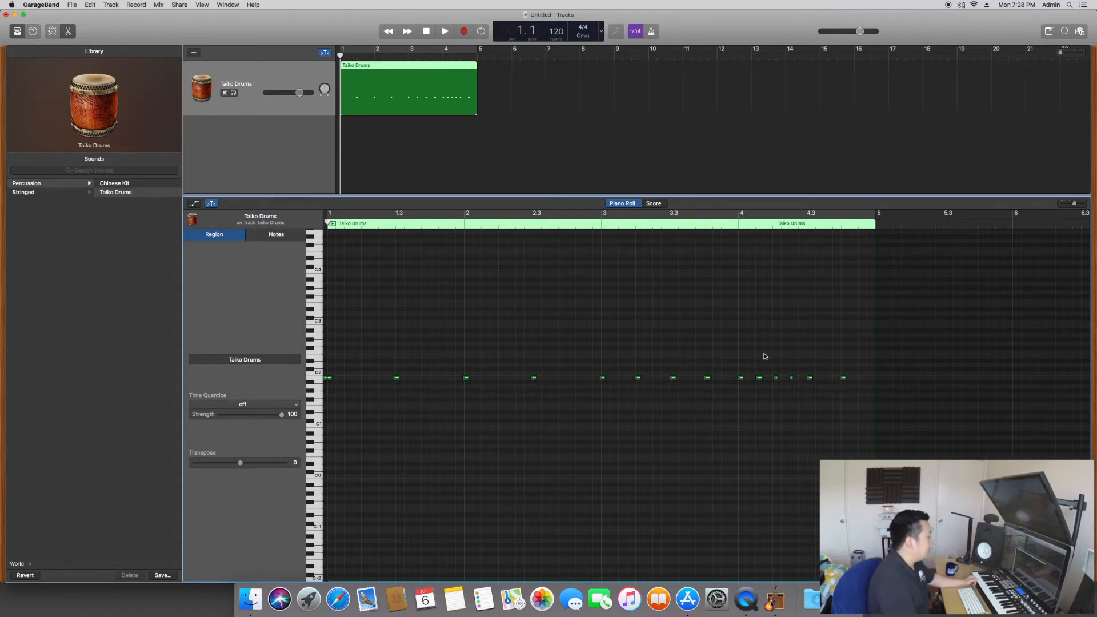
{"action": "left_click_drag", "start_coordinate": [861, 365], "coordinate": [316, 417]}
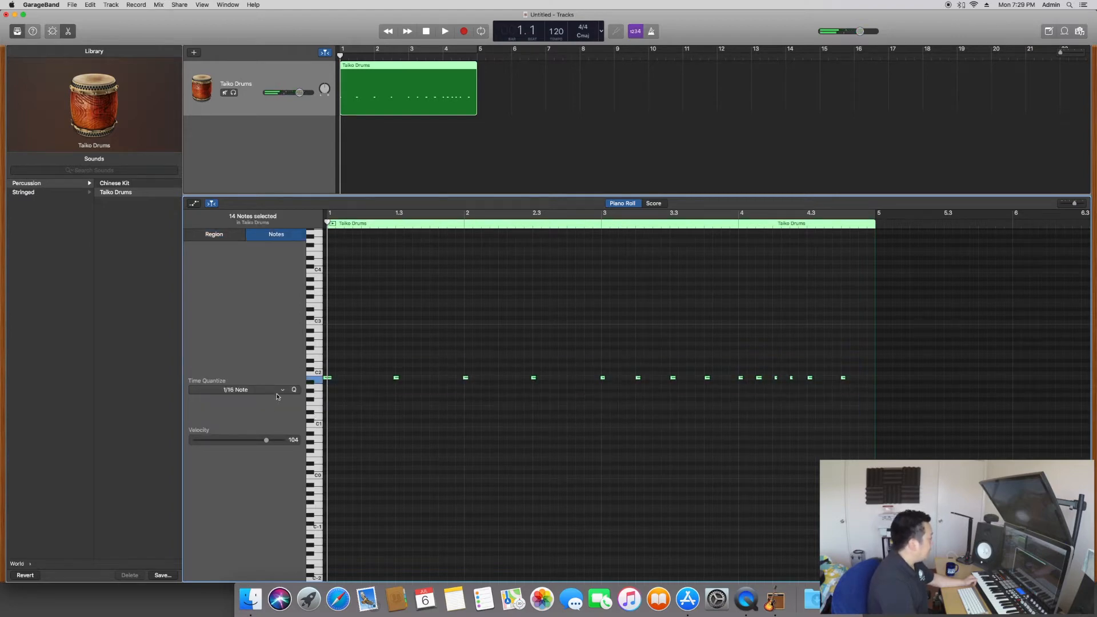
{"action": "left_click", "coordinate": [283, 391]}
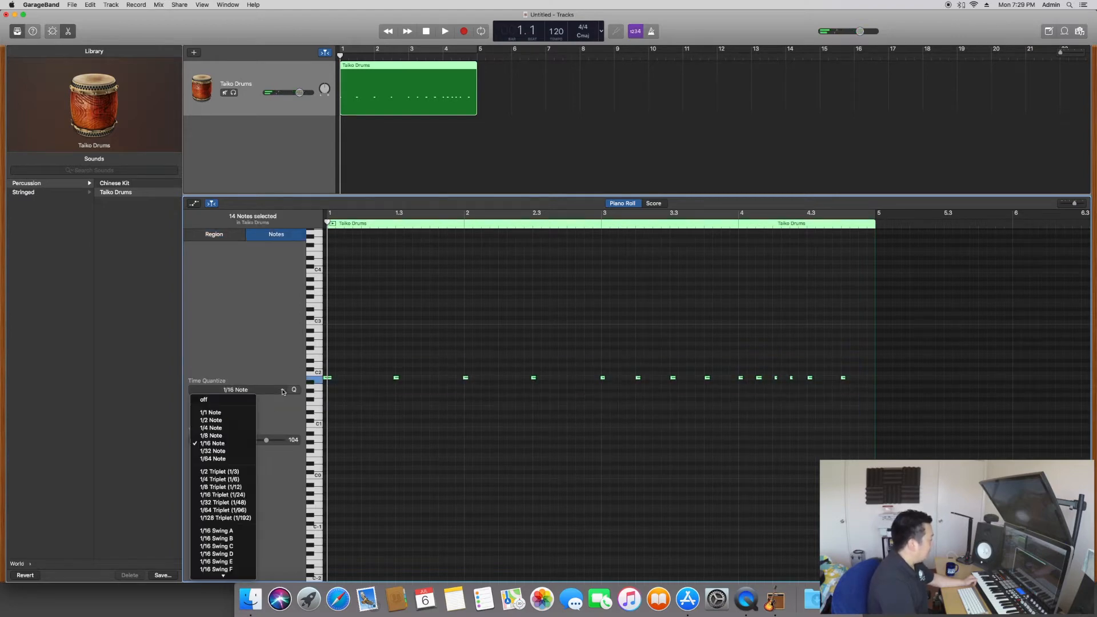
{"action": "left_click", "coordinate": [241, 436]}
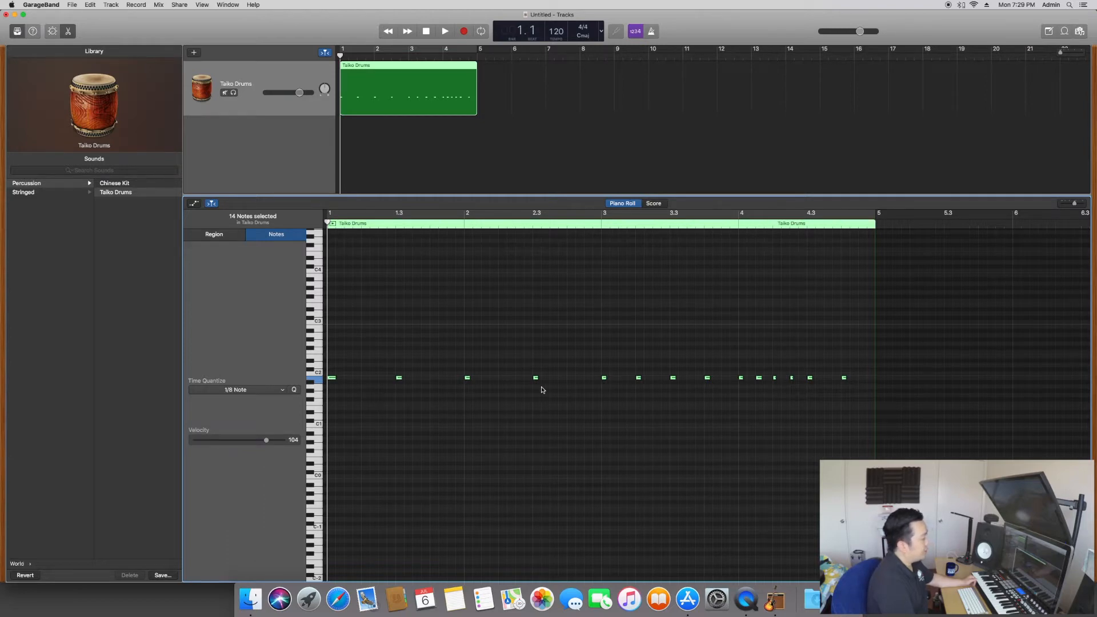
Try 1/16 Note quantization on the selected Taiko notes and set it back to 1/8 Note
{"action": "left_click", "coordinate": [280, 389]}
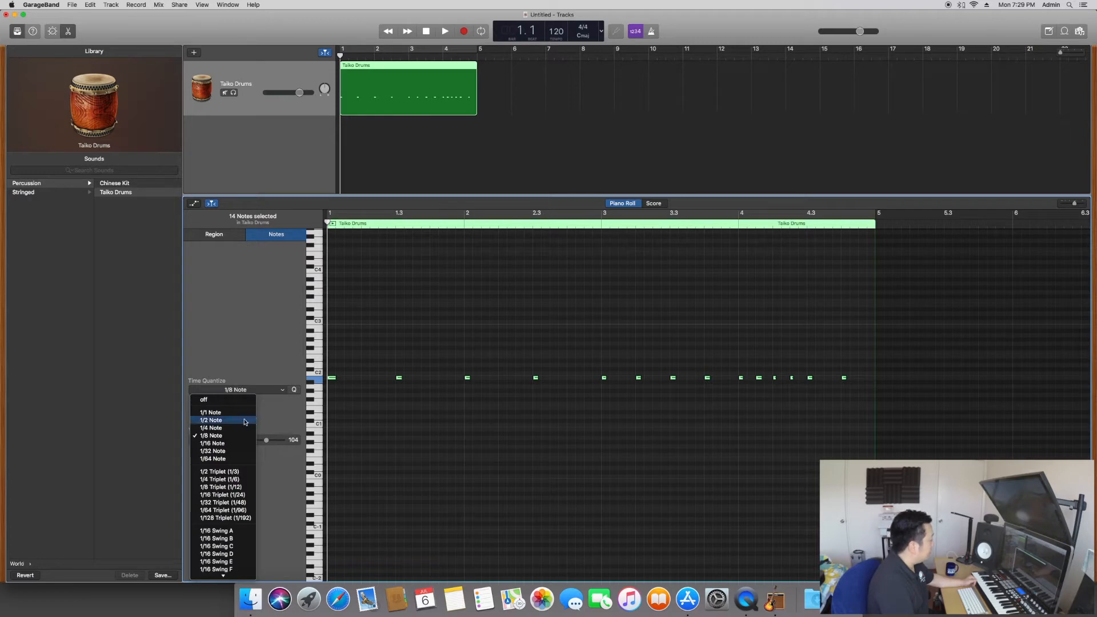
{"action": "left_click", "coordinate": [234, 444]}
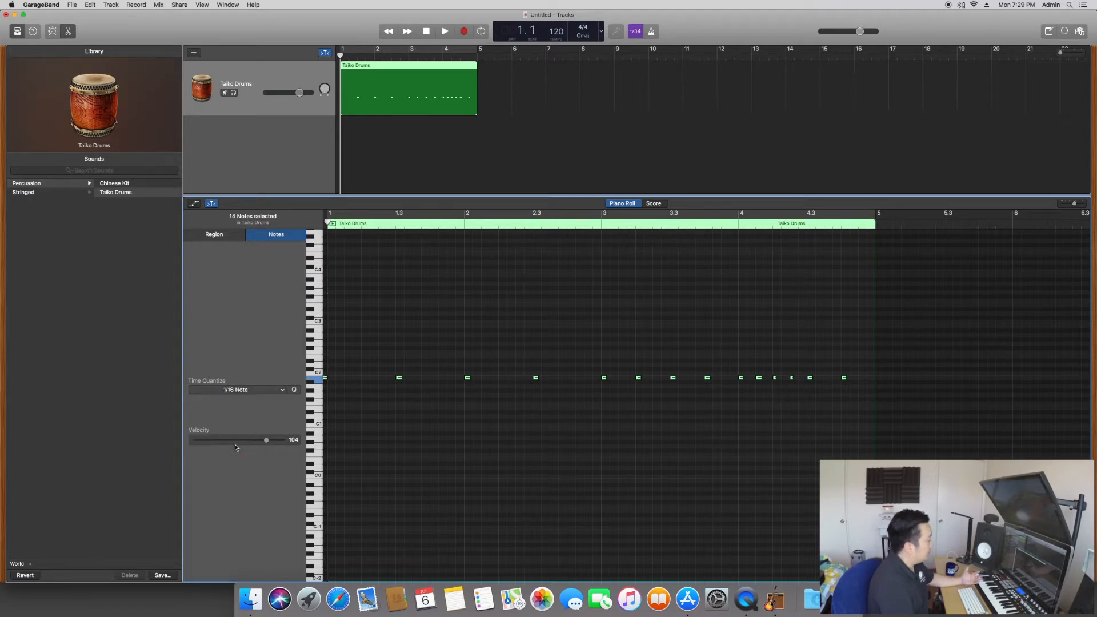
{"action": "left_click", "coordinate": [273, 391]}
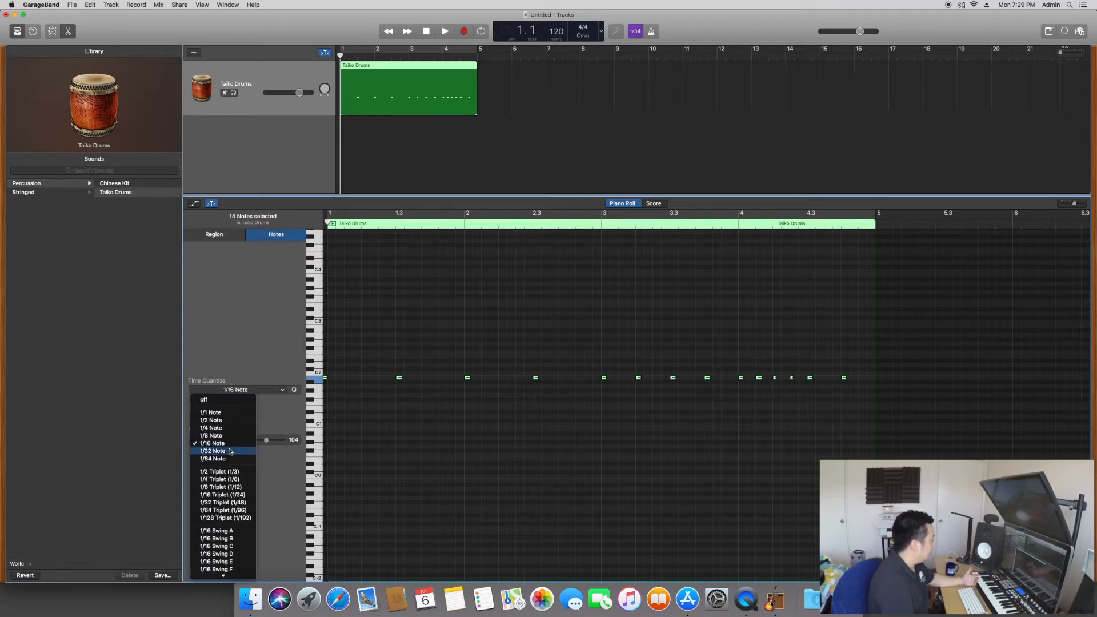
{"action": "left_click", "coordinate": [403, 449]}
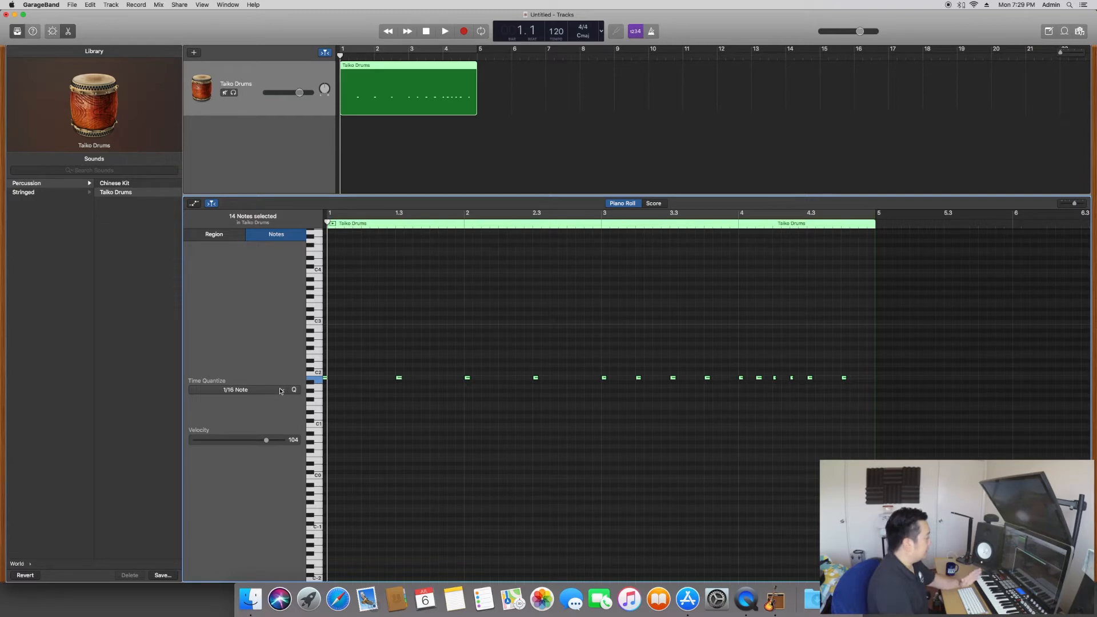
{"action": "left_click", "coordinate": [280, 391]}
{"action": "left_click", "coordinate": [243, 436]}
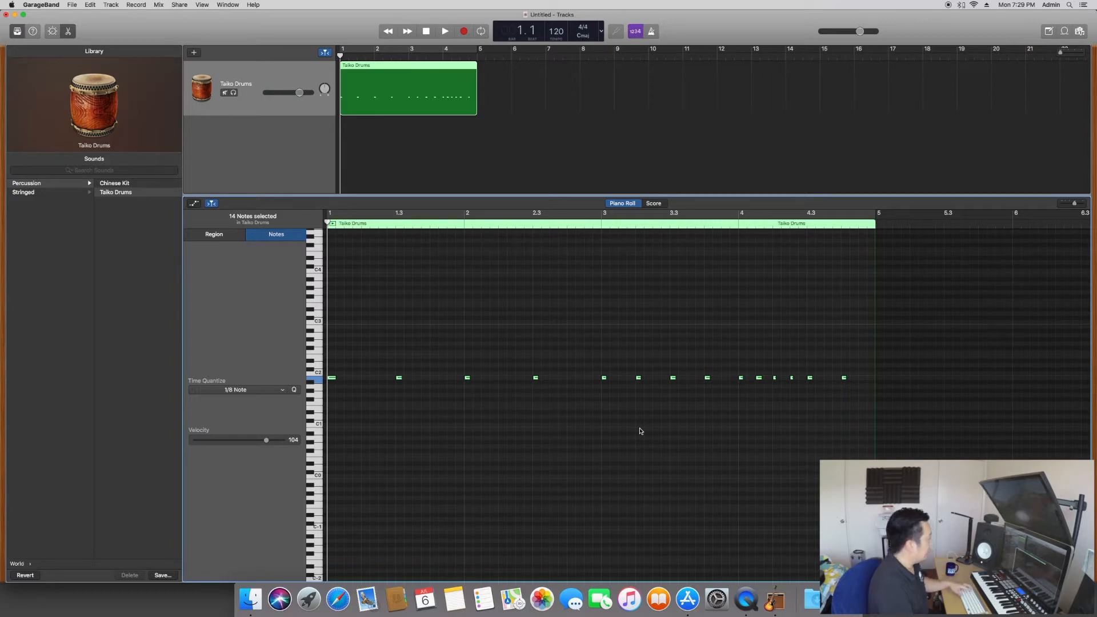
Turn on cycling over the four bars of the Taiko Drums region and play back the quantized pattern
{"action": "left_click", "coordinate": [443, 50]}
{"action": "key", "text": "space"}
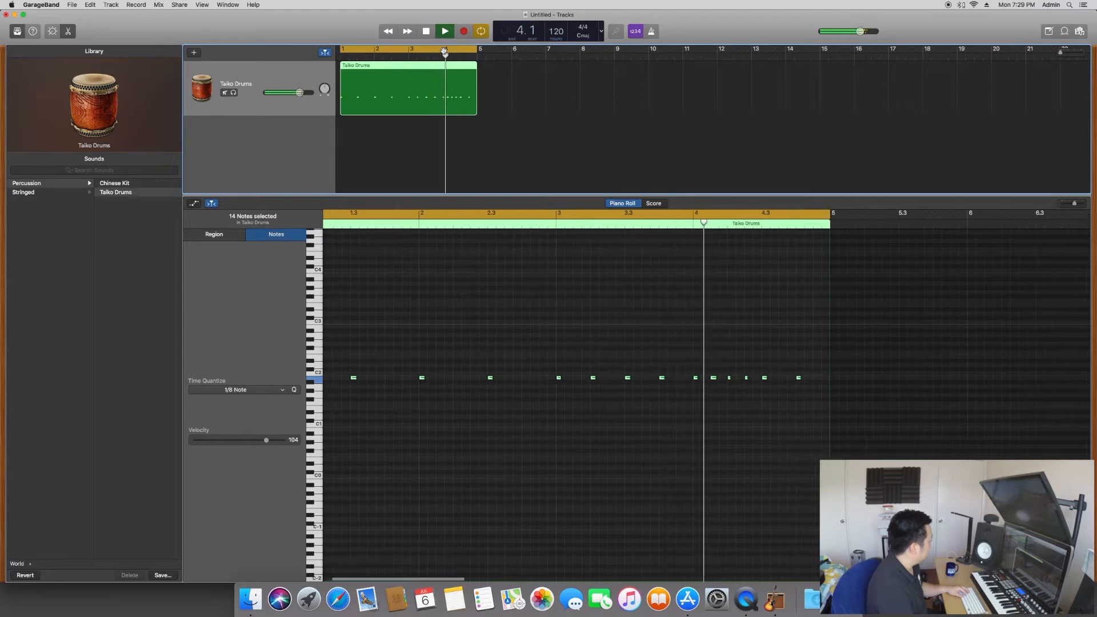
{"action": "key", "text": "space"}
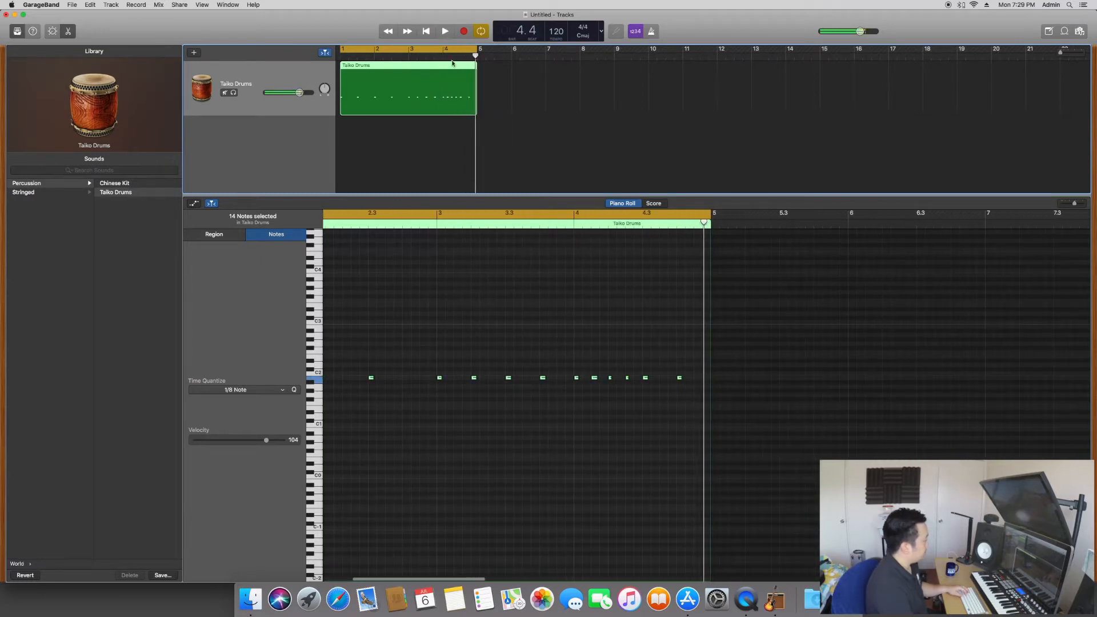
{"action": "scroll", "coordinate": [646, 299], "scroll_direction": "right", "scroll_amount": 10}
{"action": "scroll", "coordinate": [646, 299], "scroll_direction": "left", "scroll_amount": 10}
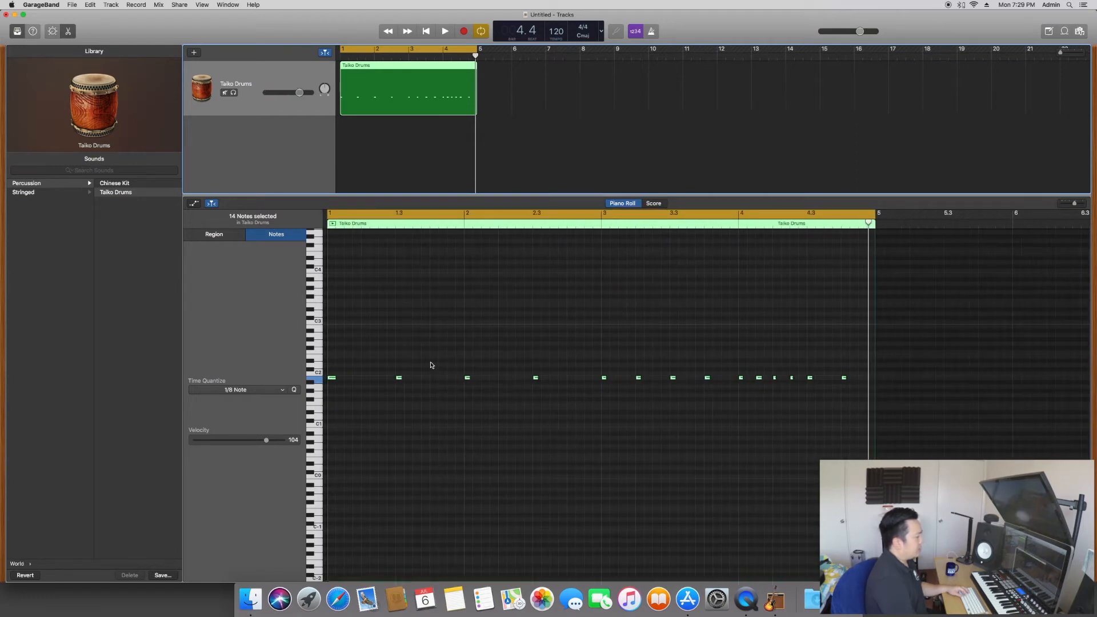
{"action": "key", "text": "space"}
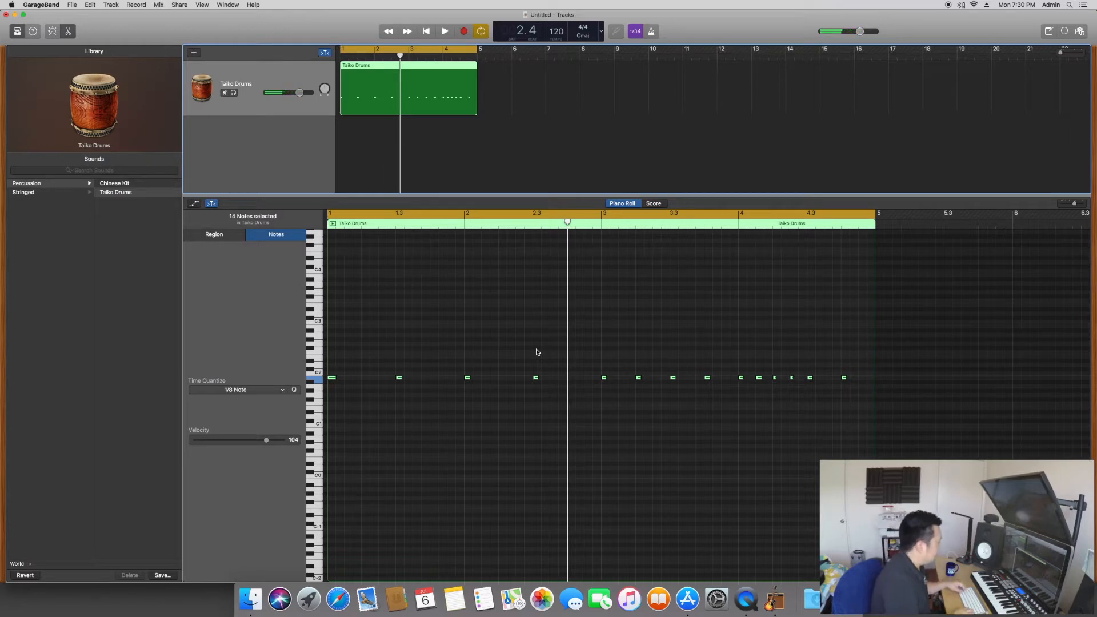
Transpose the Taiko Drums region down one semitone and move all its notes down two more semitones in the piano roll
{"action": "key", "text": "alt+Down"}
{"action": "left_click", "coordinate": [538, 352]}
{"action": "key", "text": "super+a"}
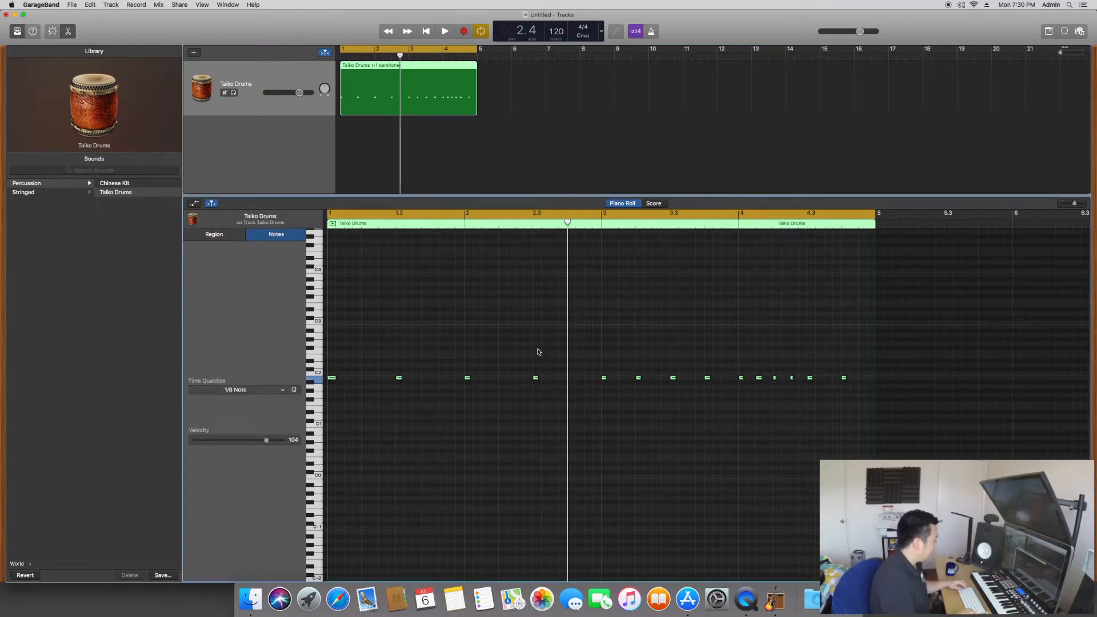
{"action": "key", "text": "alt+Down"}
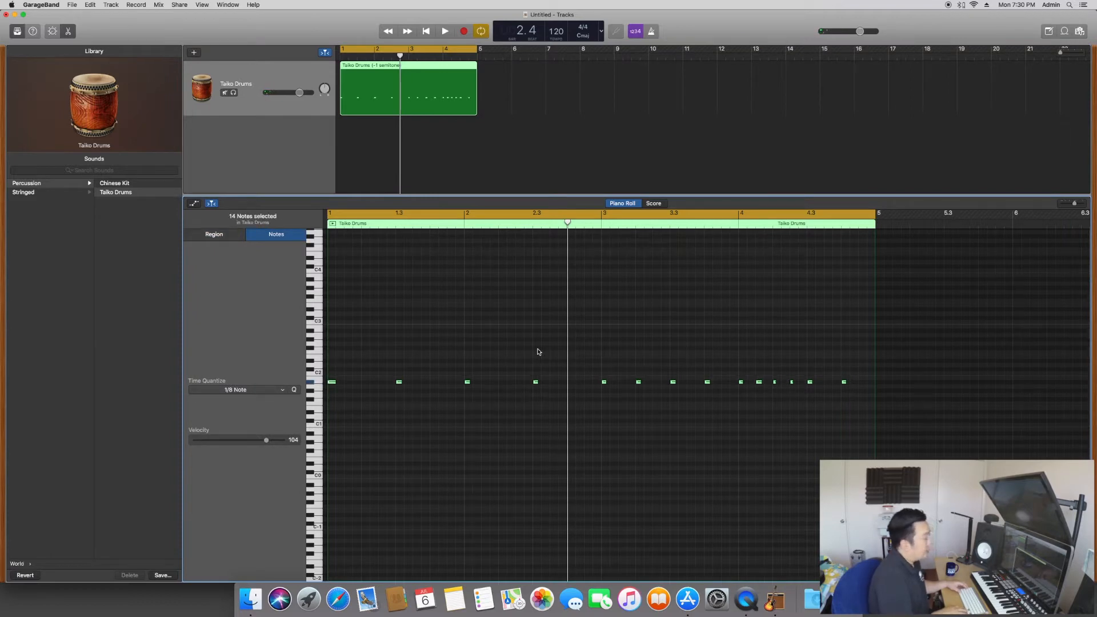
{"action": "key", "text": "alt+Down"}
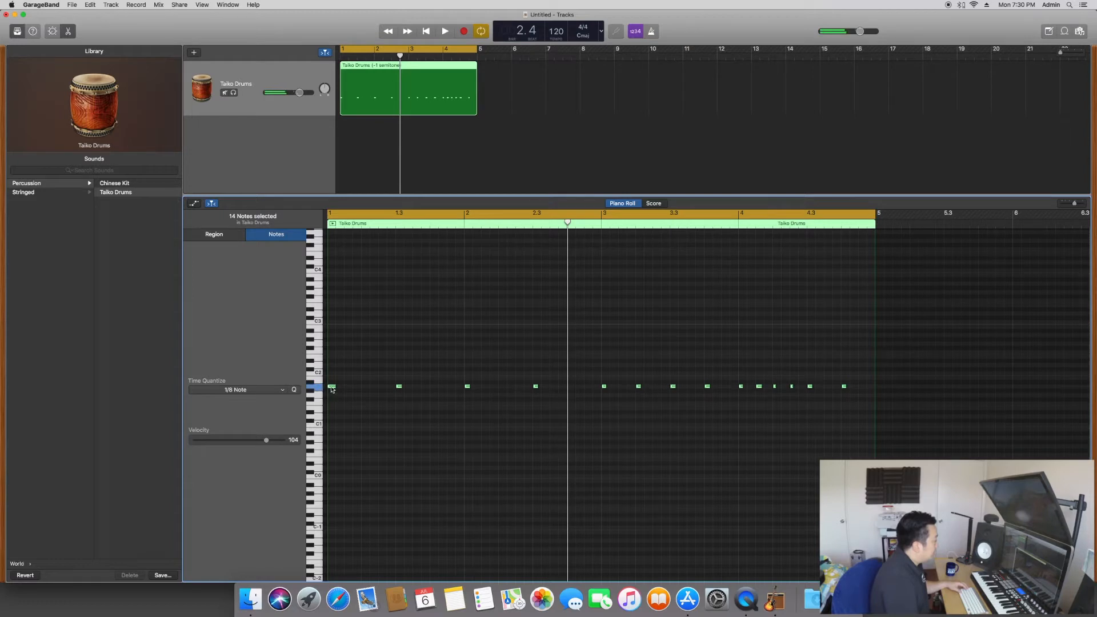
{"action": "left_click_drag", "start_coordinate": [332, 387], "coordinate": [332, 391]}
Deselect the notes and play the beginning of the lowered Taiko Drums region
{"action": "key", "text": "space"}
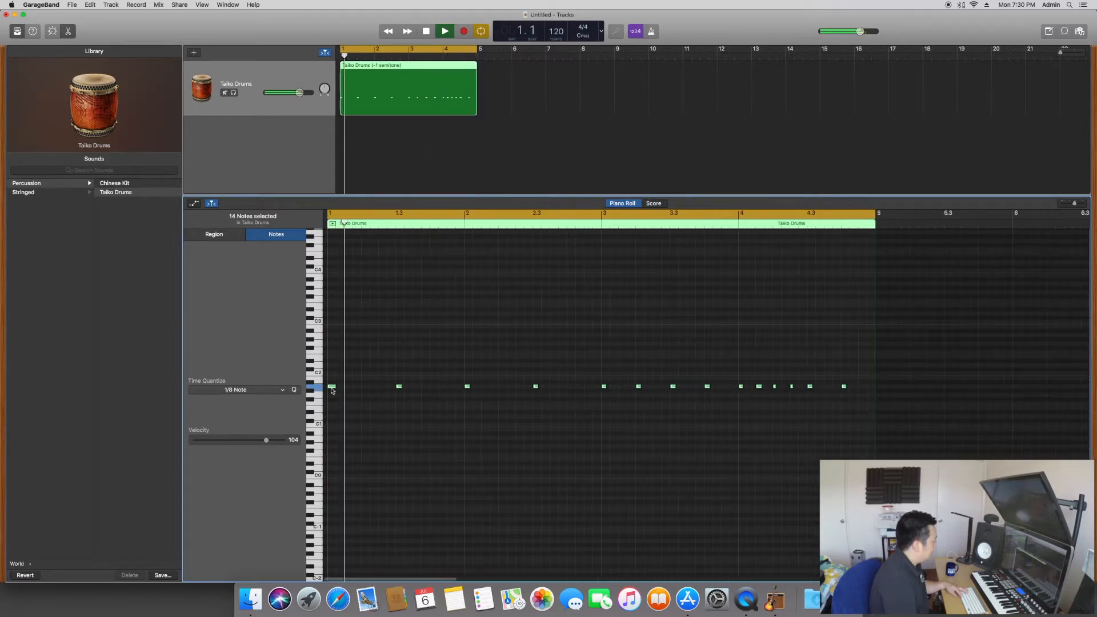
{"action": "key", "text": "space"}
{"action": "left_click", "coordinate": [466, 428]}
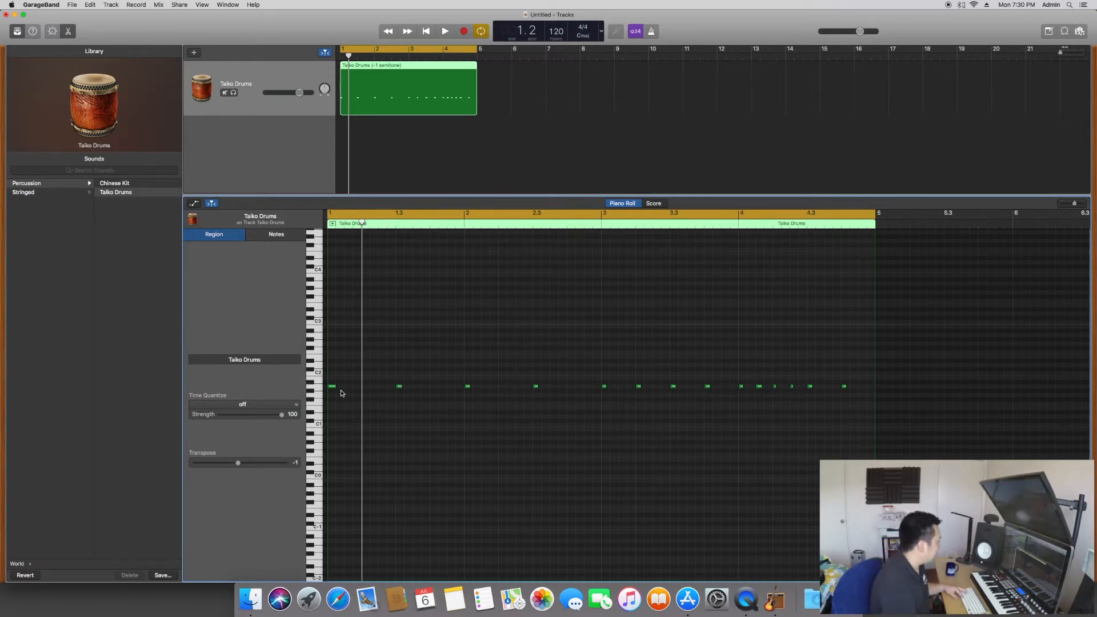
{"action": "key", "text": "space"}
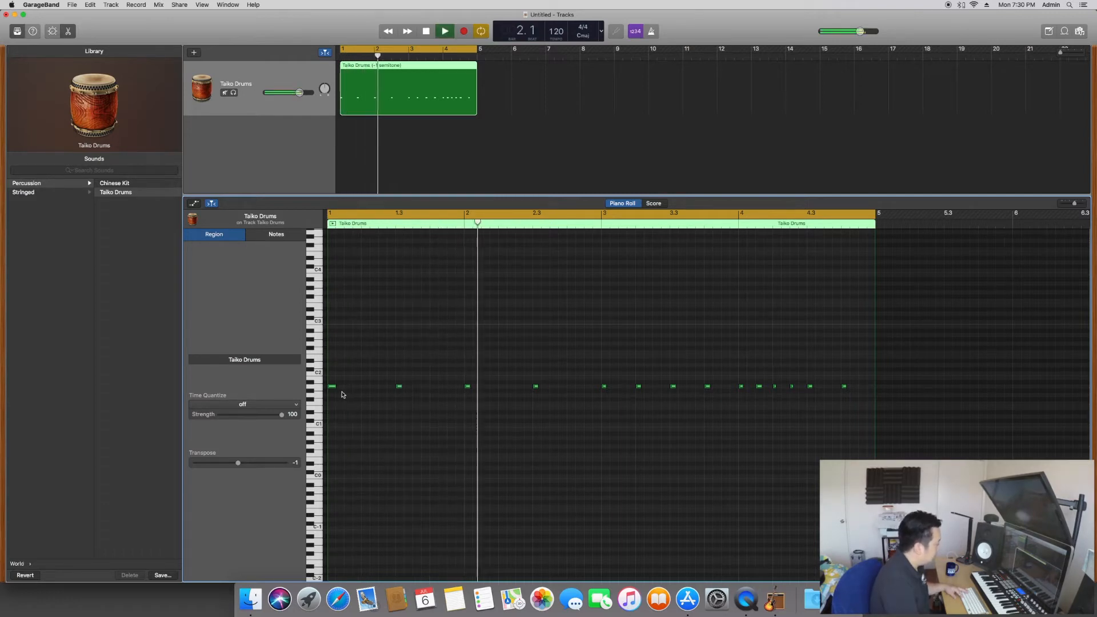
{"action": "key", "text": "space"}
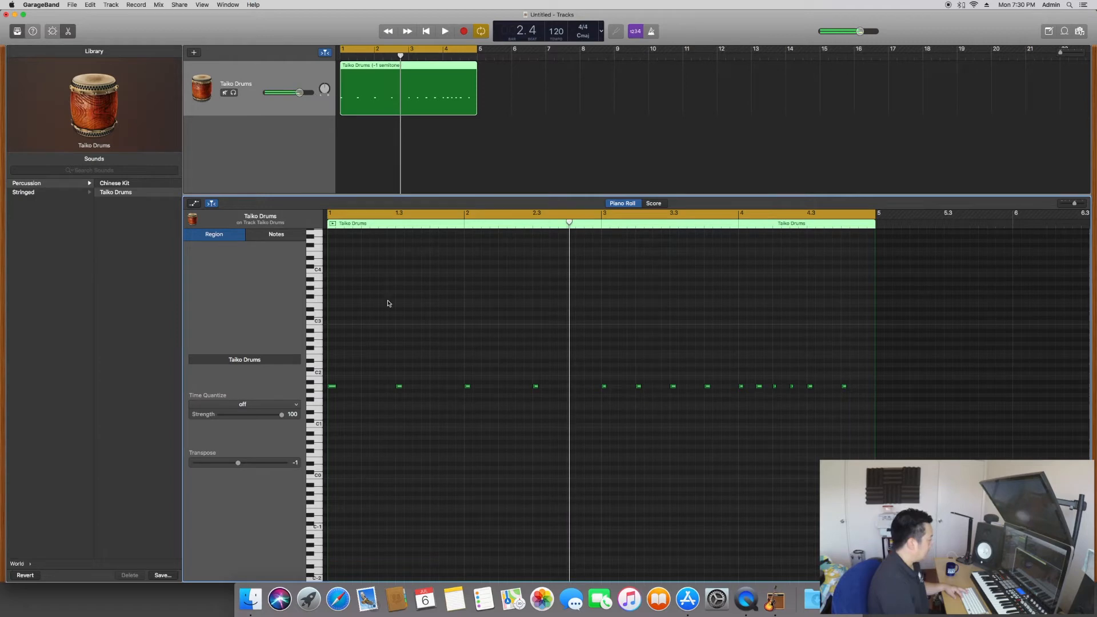
Show the on-screen keyboard for the Taiko Drums track and switch it to Musical Typing
{"action": "left_click", "coordinate": [228, 5]}
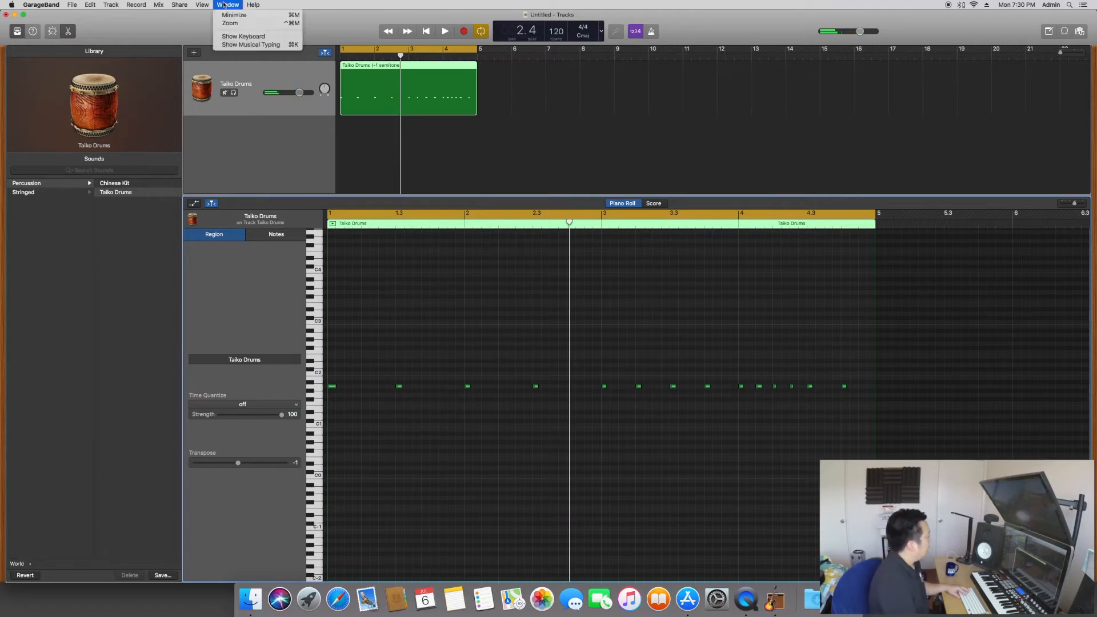
{"action": "left_click", "coordinate": [244, 37]}
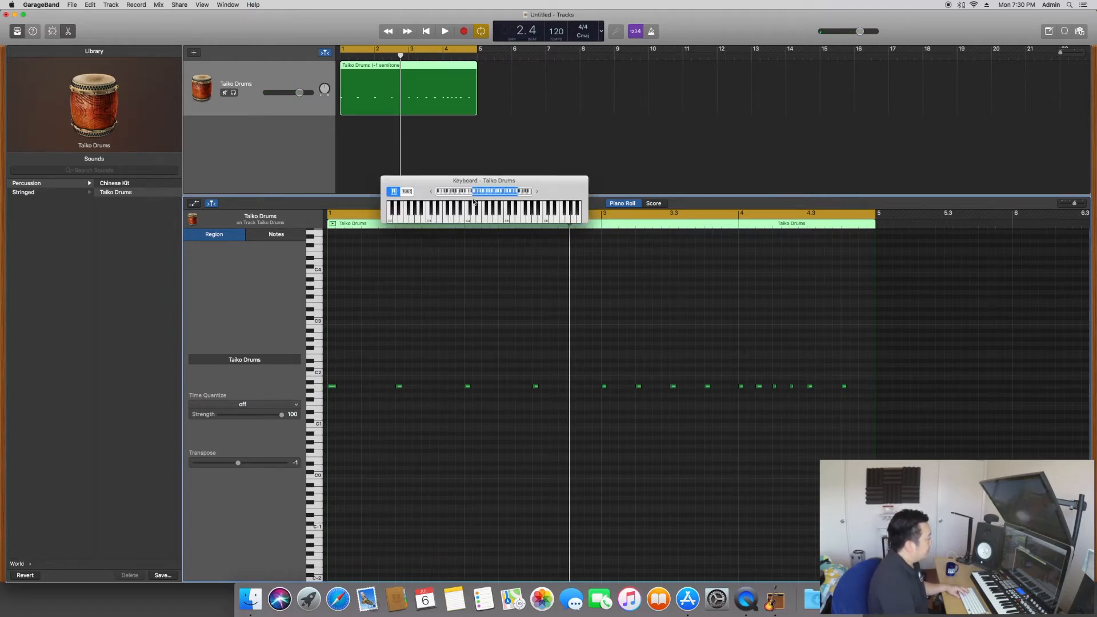
{"action": "left_click", "coordinate": [408, 191]}
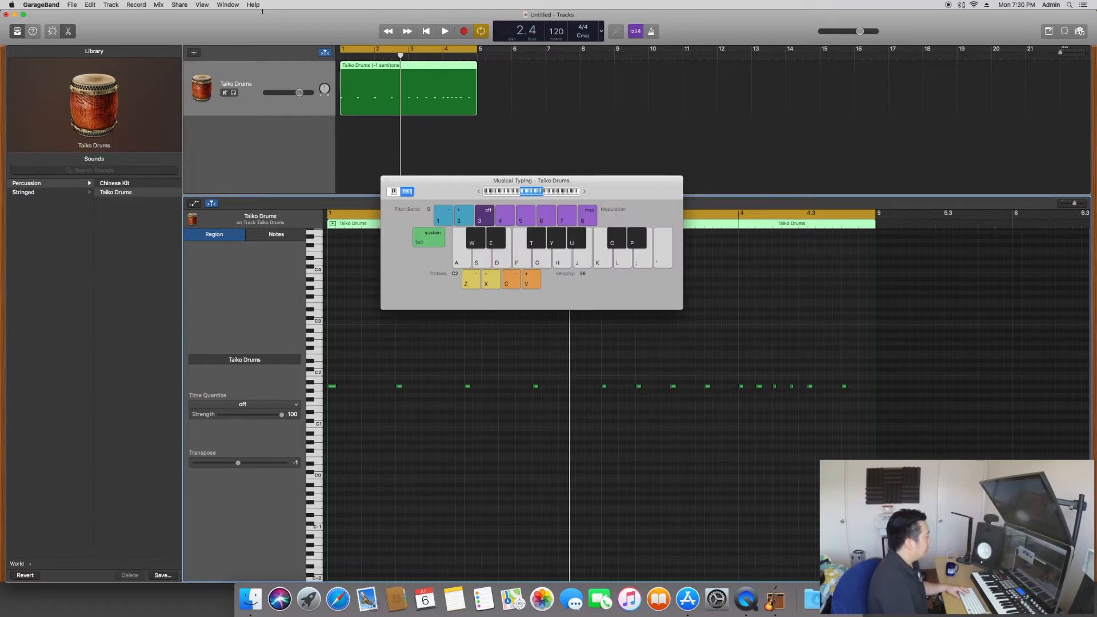
{"action": "left_click", "coordinate": [229, 5]}
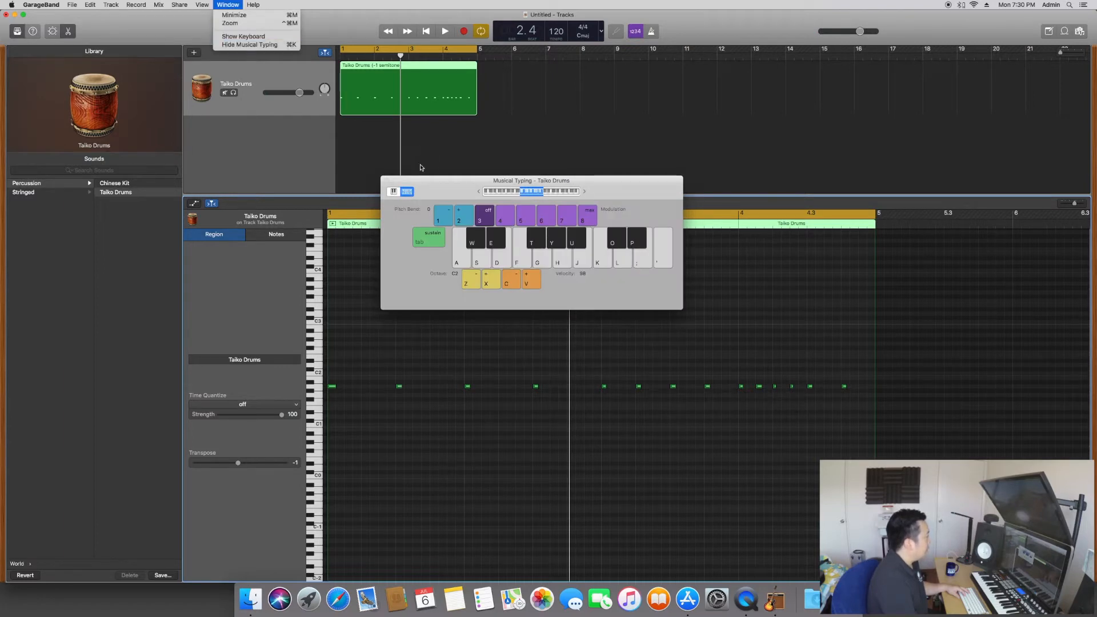
{"action": "left_click", "coordinate": [416, 195]}
{"action": "left_click", "coordinate": [392, 192]}
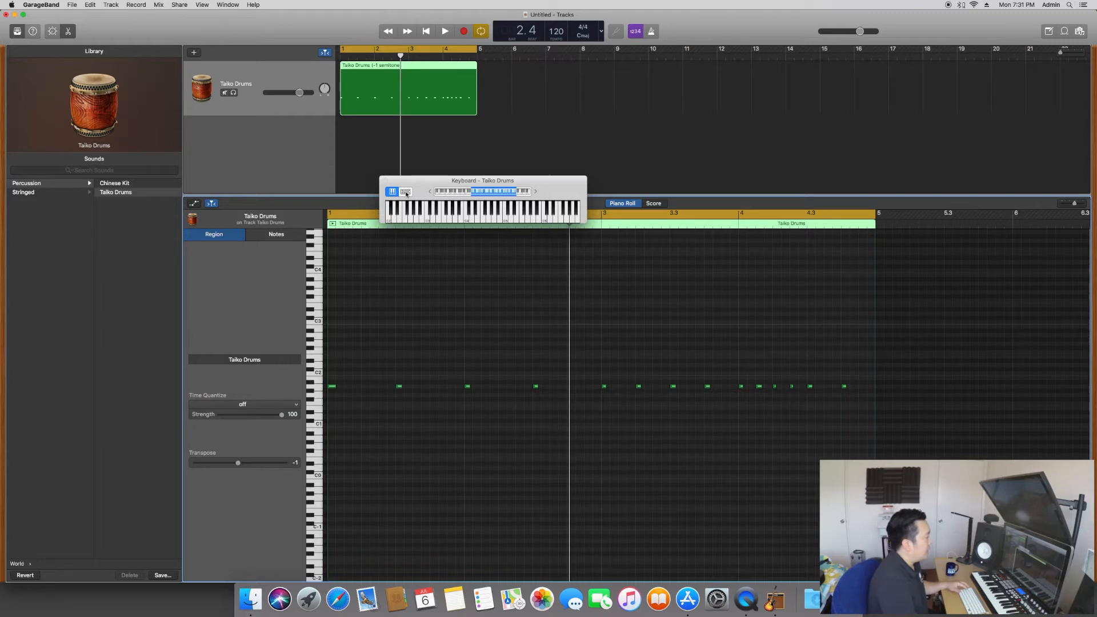
{"action": "left_click", "coordinate": [405, 192]}
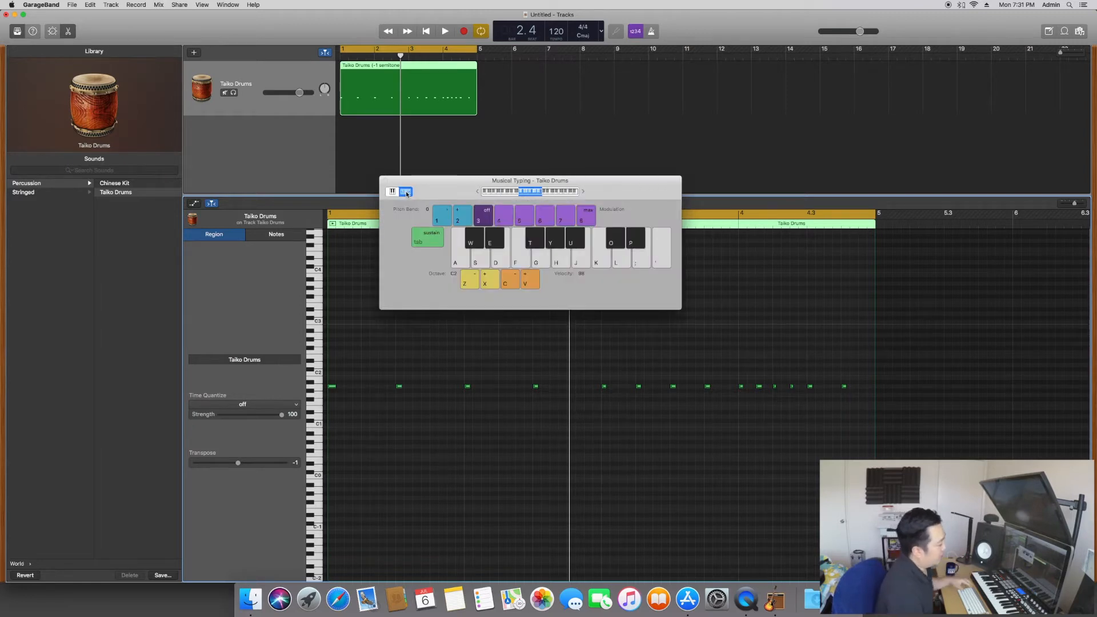
Audition Taiko notes with Musical Typing, lowering the octave to C1 to reach other drum sounds
{"action": "left_click", "coordinate": [460, 258]}
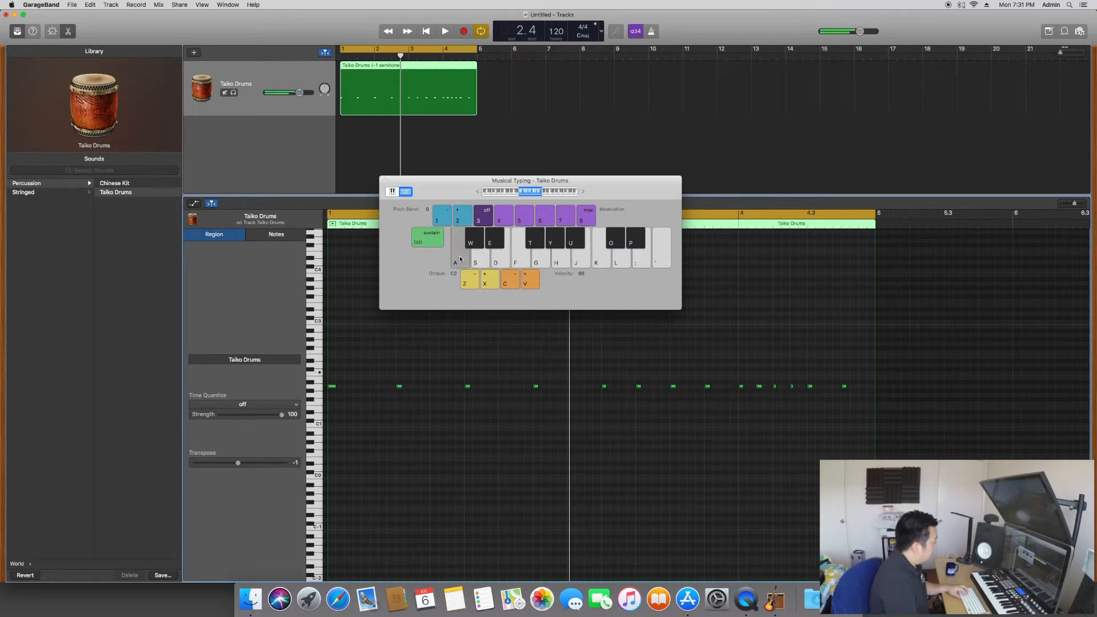
{"action": "left_click", "coordinate": [460, 259]}
{"action": "left_click", "coordinate": [460, 259]}
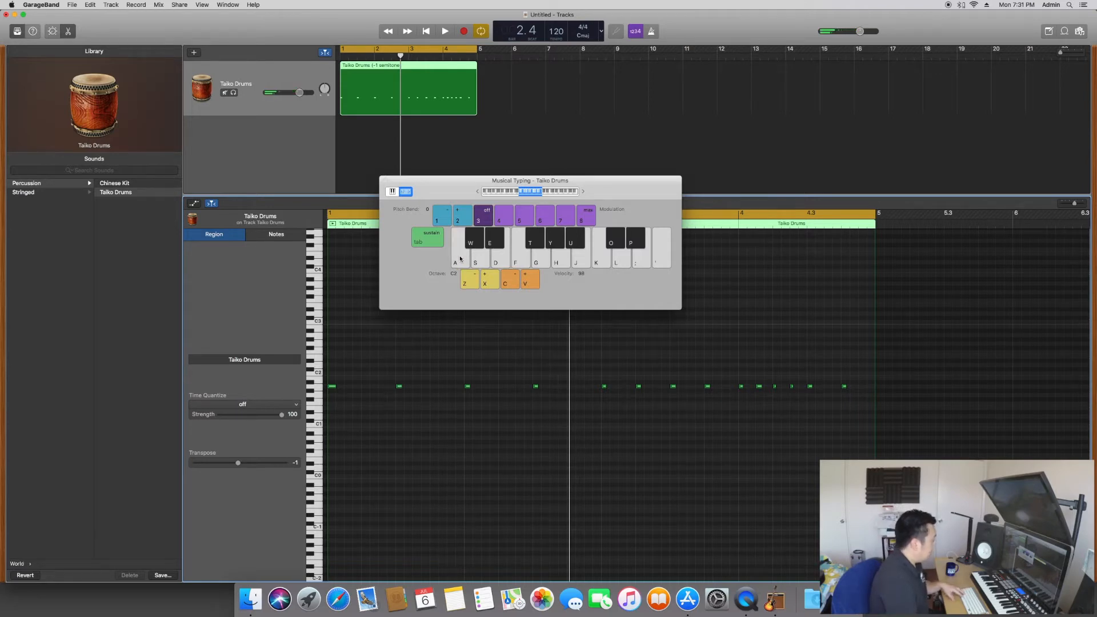
{"action": "left_click", "coordinate": [470, 290]}
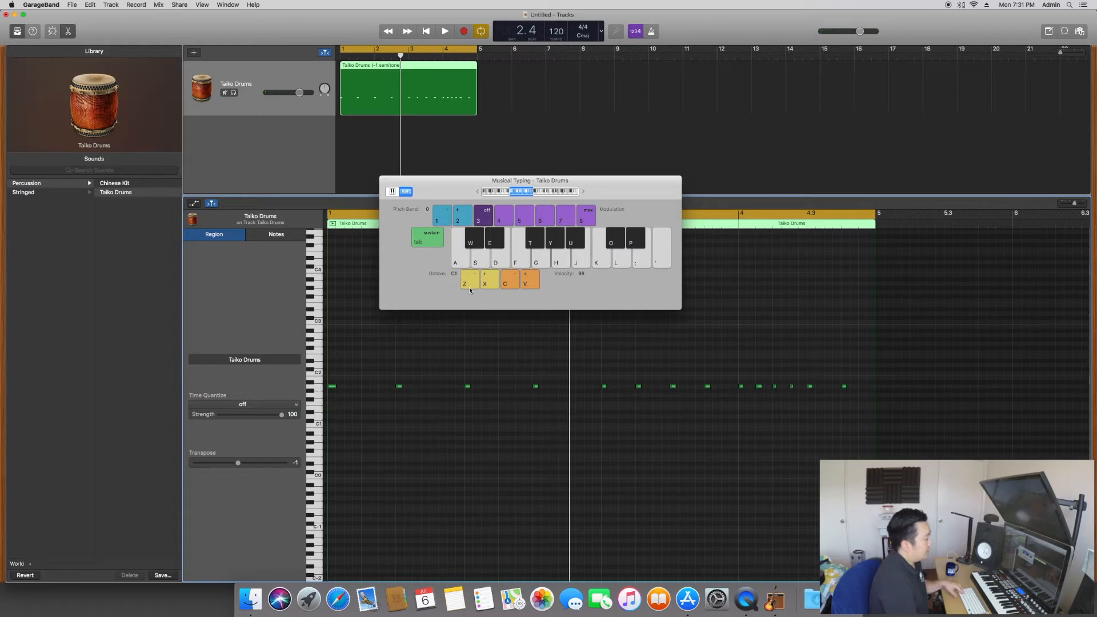
{"action": "key", "text": "a"}
{"action": "key", "text": "y"}
{"action": "key", "text": "y"}
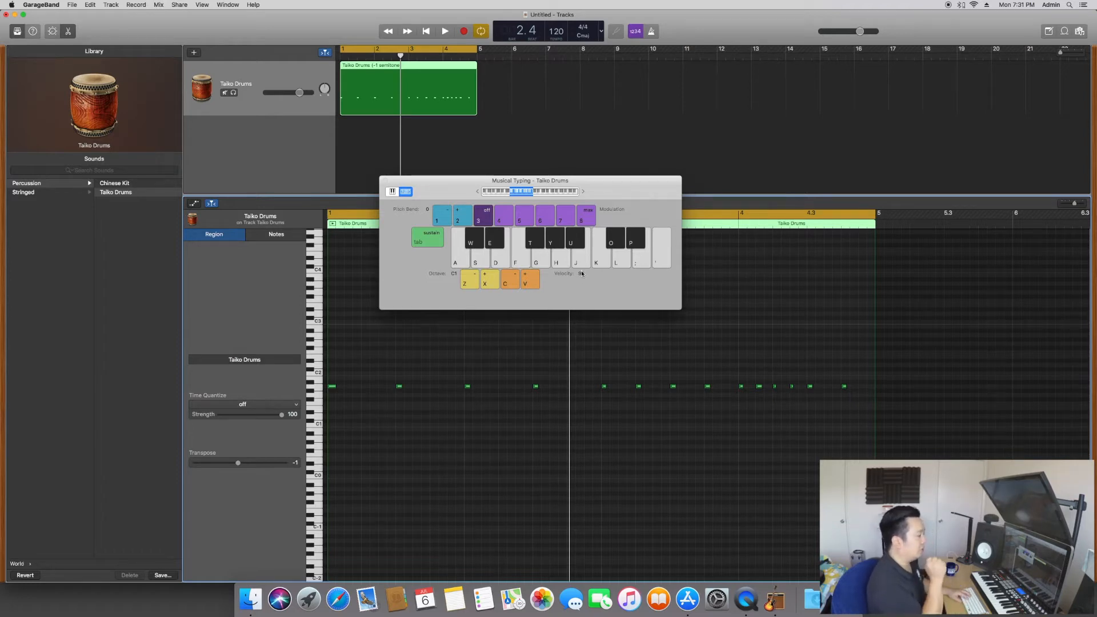
Raise the Musical Typing velocity to 127 and play the A note at that level
{"action": "left_click", "coordinate": [535, 282]}
{"action": "left_click", "coordinate": [536, 282]}
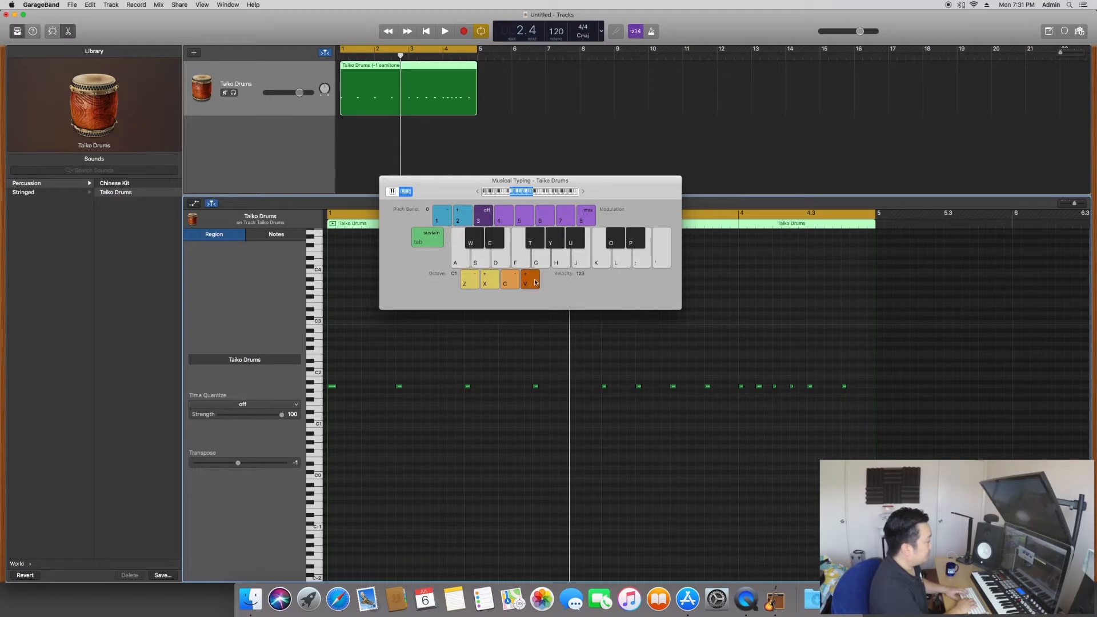
{"action": "left_click", "coordinate": [535, 282]}
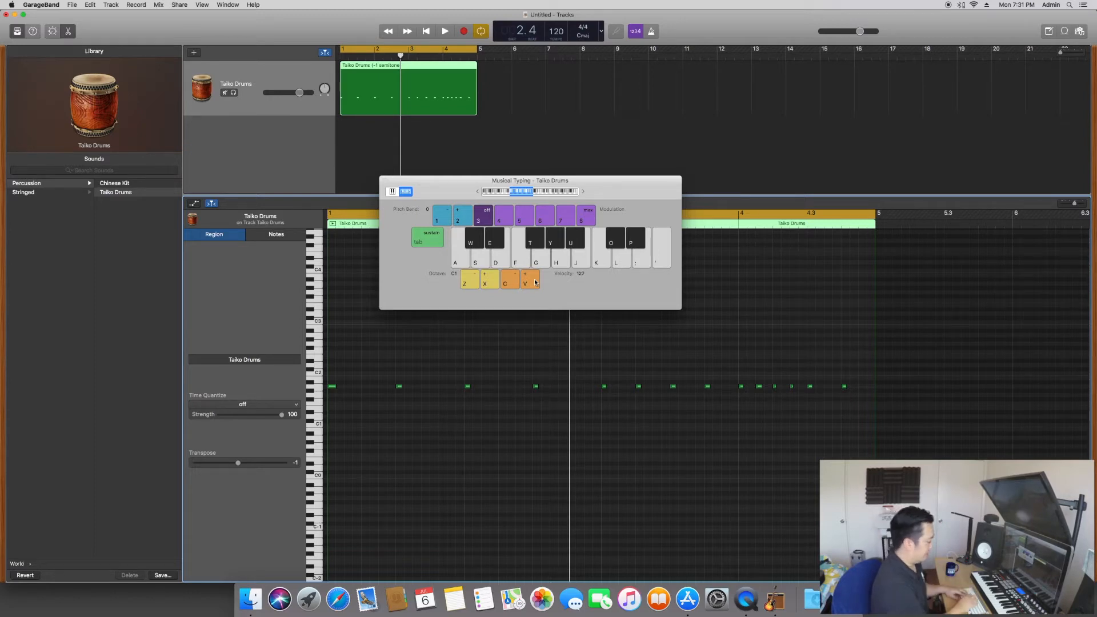
{"action": "key", "text": "h"}
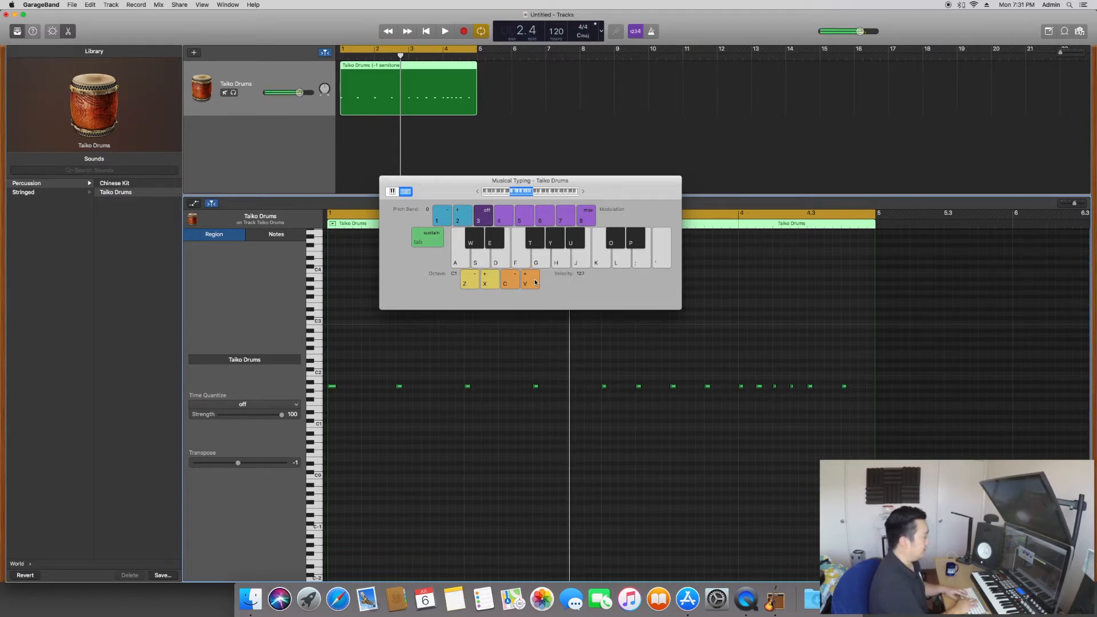
Lower and raise the Musical Typing velocity while replaying the A note to compare its loudness
{"action": "key", "text": "c"}
{"action": "key", "text": "v"}
{"action": "key", "text": "h"}
{"action": "key", "text": "h"}
{"action": "key", "text": "c"}
{"action": "key", "text": "h"}
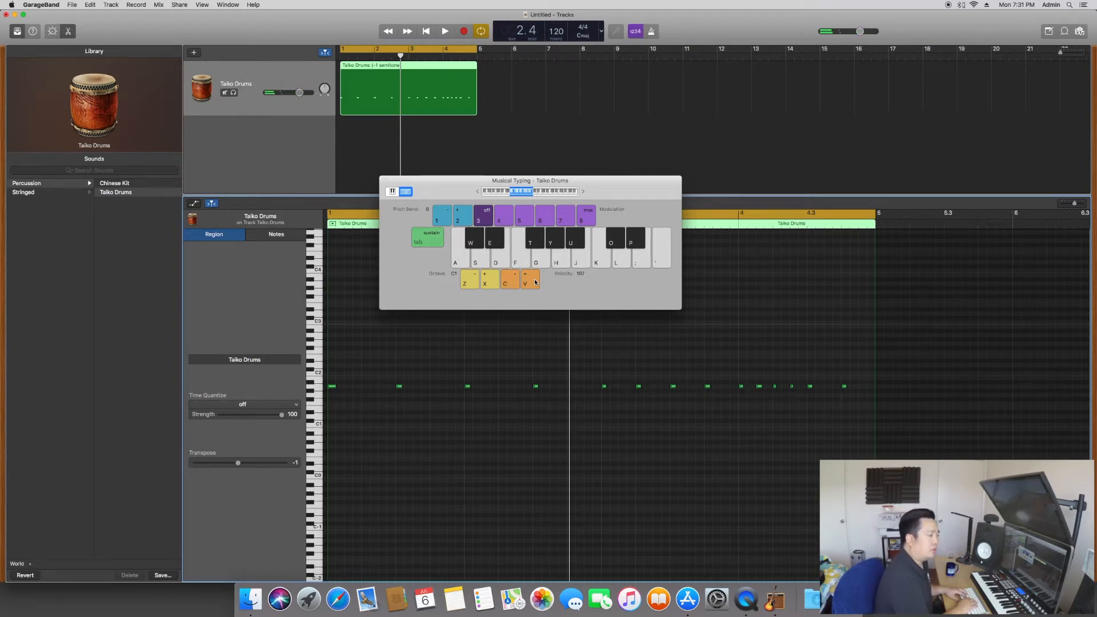
Raise the Musical Typing velocity to 127 and play the H note repeatedly at that level
{"action": "key", "text": "v"}
{"action": "key", "text": "h"}
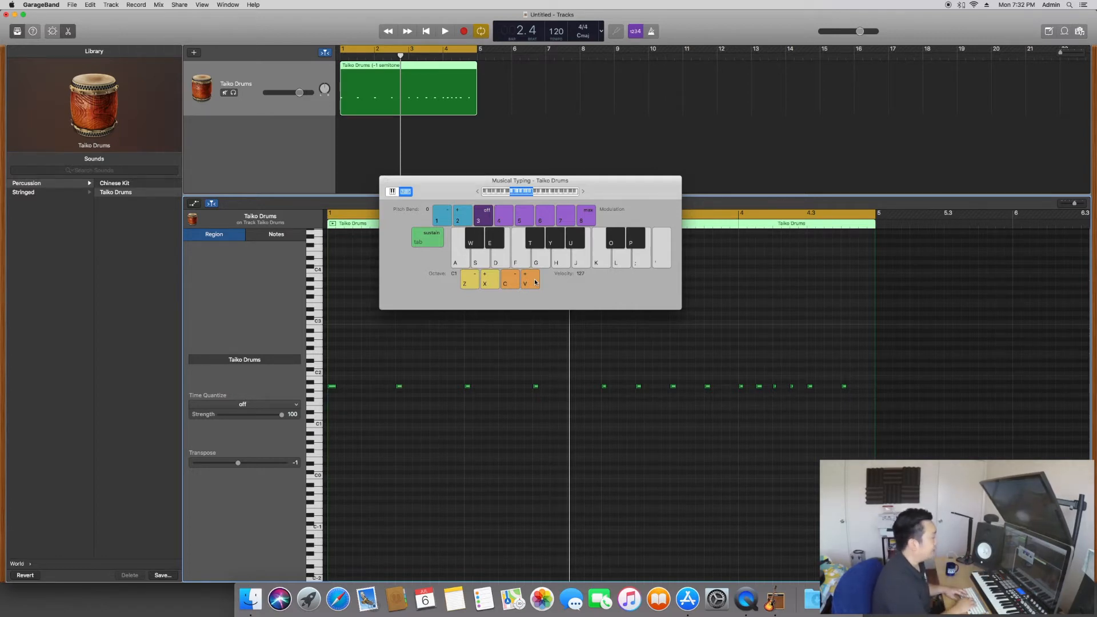
{"action": "key", "text": "h"}
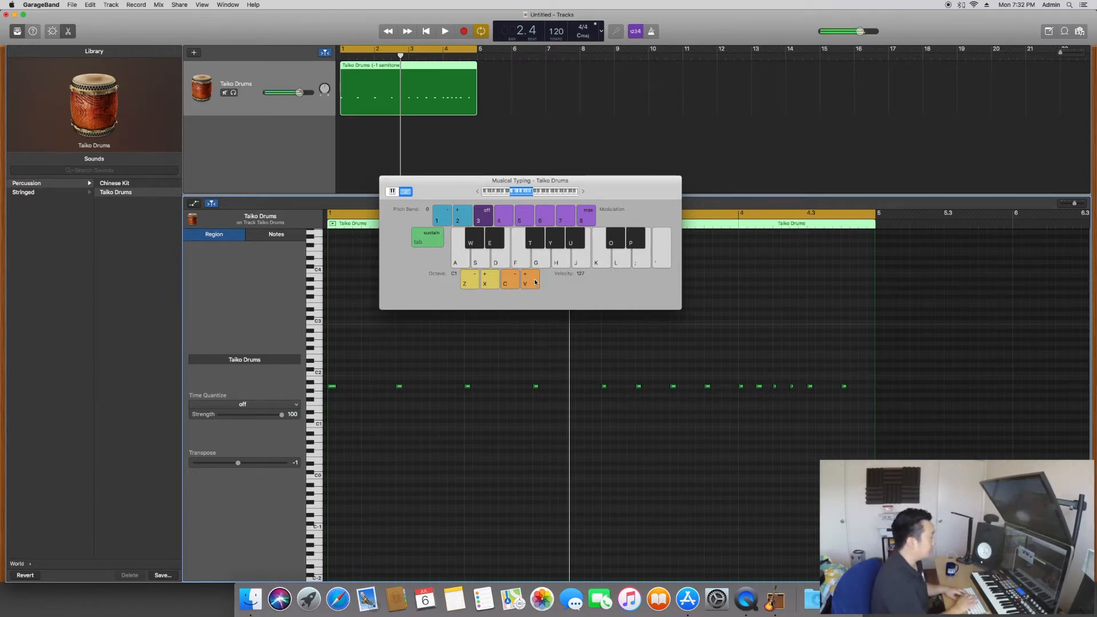
{"action": "key", "text": "h"}
{"action": "key", "text": "h"}
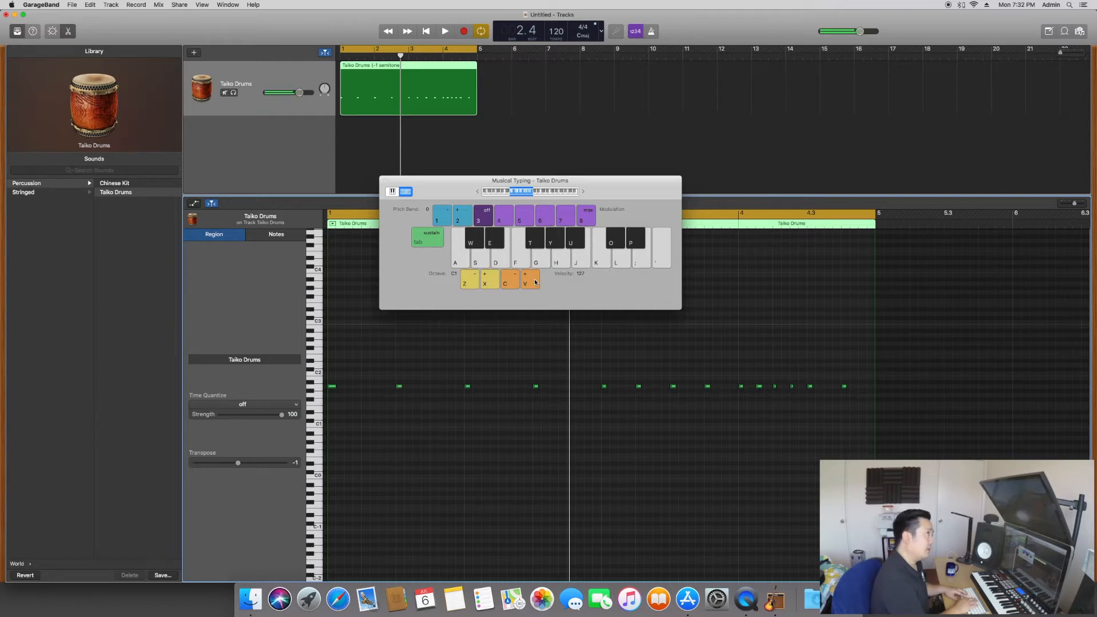
{"action": "key", "text": "h"}
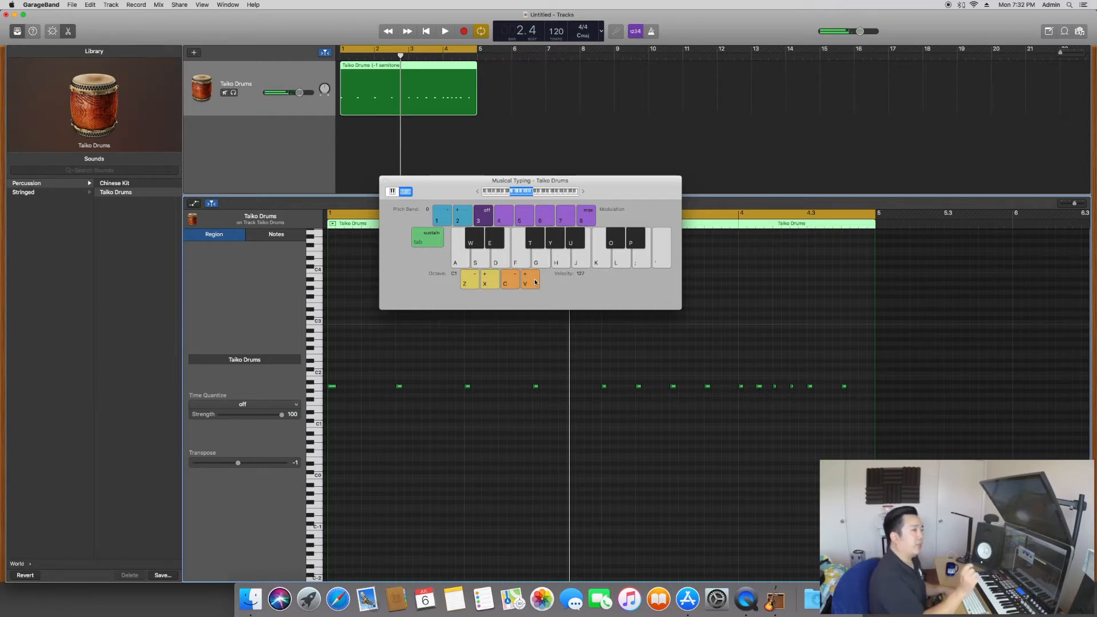
Lower the Musical Typing velocity in stages, replaying the H note at each level to hear the softer hits
{"action": "key", "text": "c"}
{"action": "key", "text": "c"}
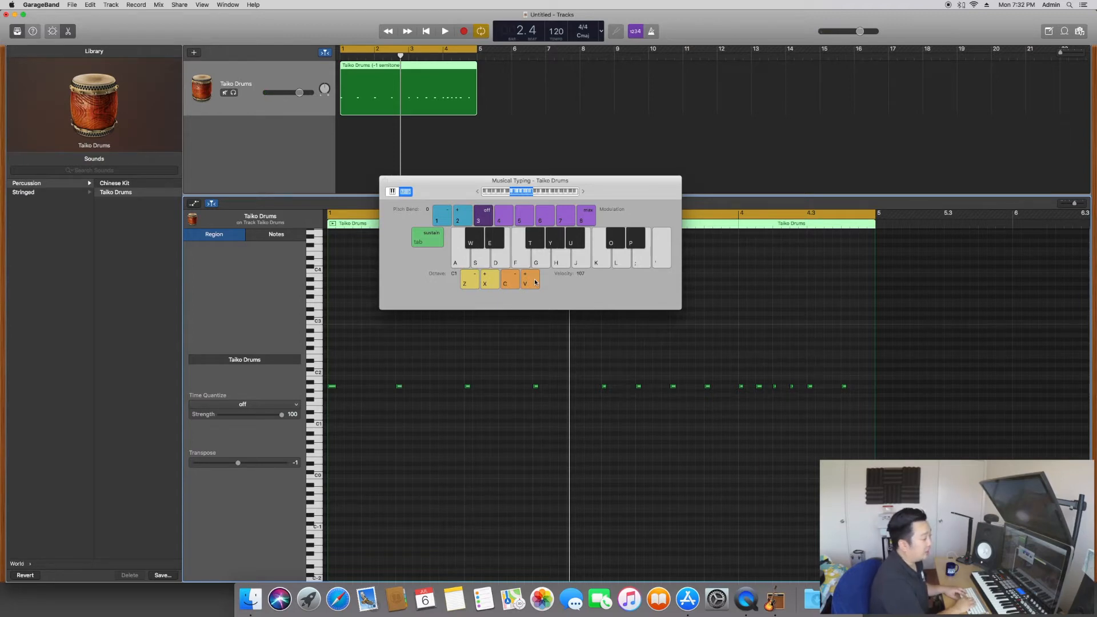
{"action": "key", "text": "h"}
{"action": "key", "text": "h"}
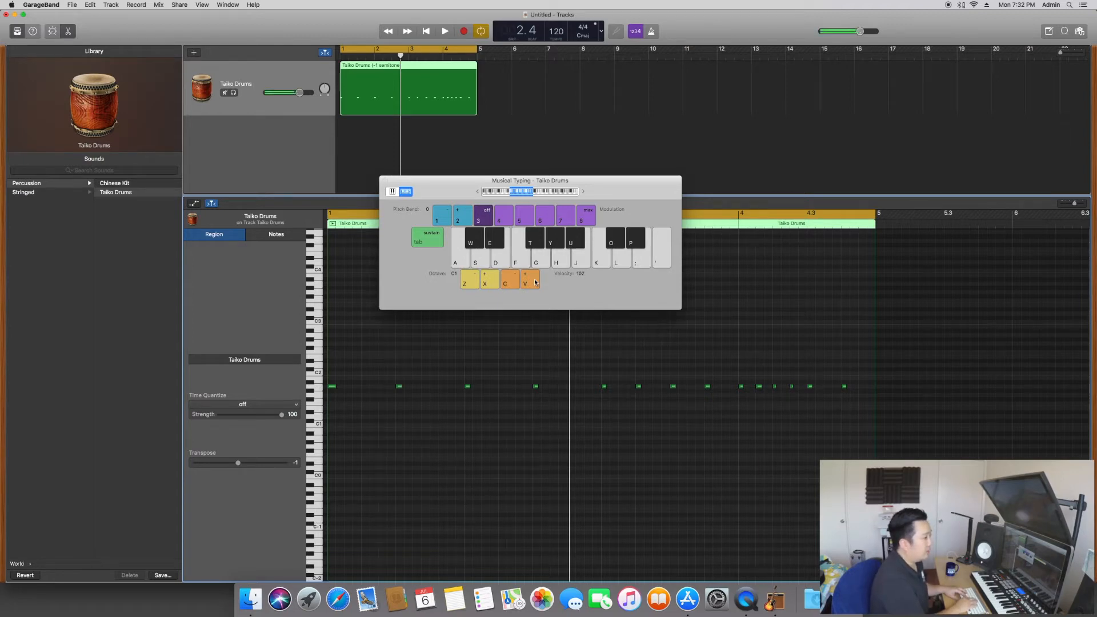
{"action": "key", "text": "h"}
{"action": "key", "text": "c"}
{"action": "key", "text": "c"}
{"action": "key", "text": "h"}
{"action": "key", "text": "h"}
{"action": "key", "text": "c"}
Raise the Musical Typing velocity back to 127 and replay the H note
{"action": "key", "text": "v"}
{"action": "key", "text": "v"}
{"action": "key", "text": "v"}
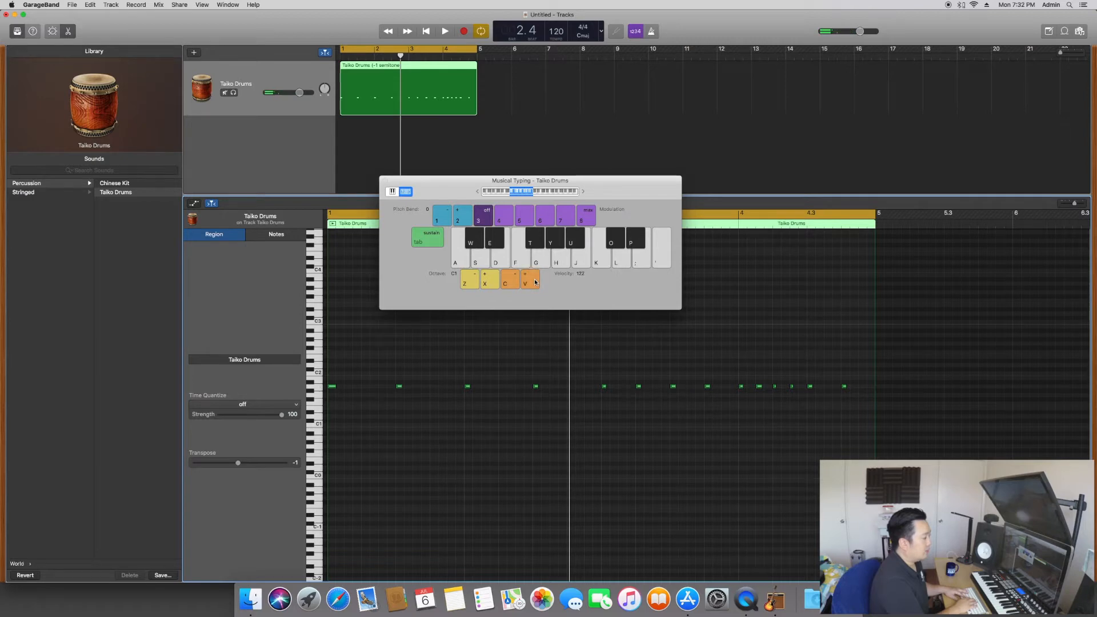
{"action": "key", "text": "h"}
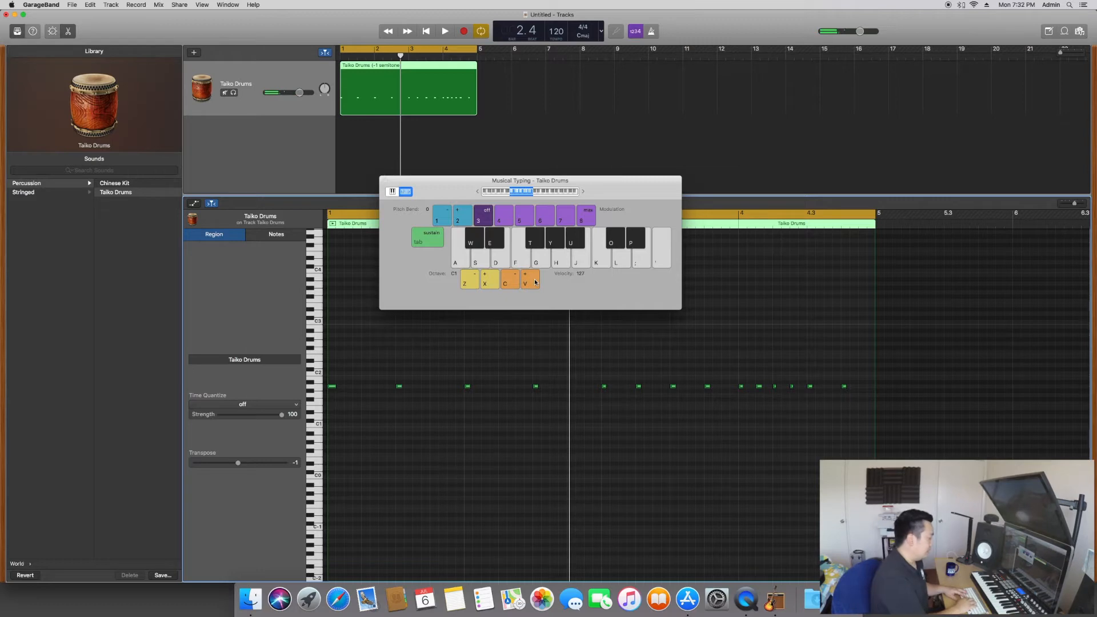
Step the Musical Typing velocity down and back up while playing the H and Y notes to compare their strength
{"action": "key", "text": "c"}
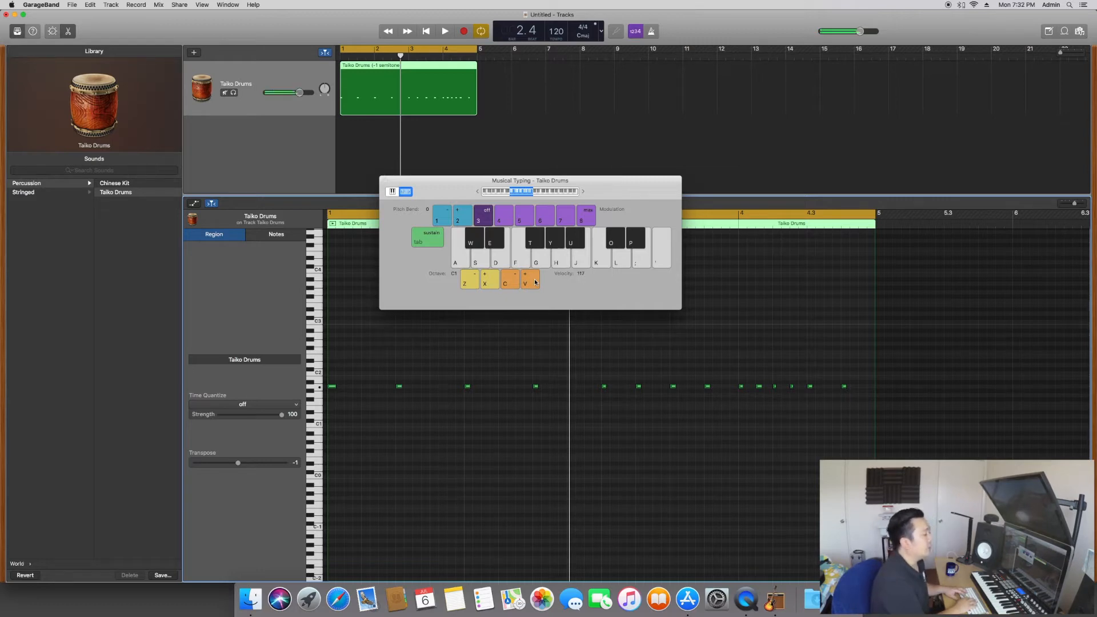
{"action": "key", "text": "h"}
{"action": "key", "text": "c"}
{"action": "key", "text": "h"}
{"action": "key", "text": "v"}
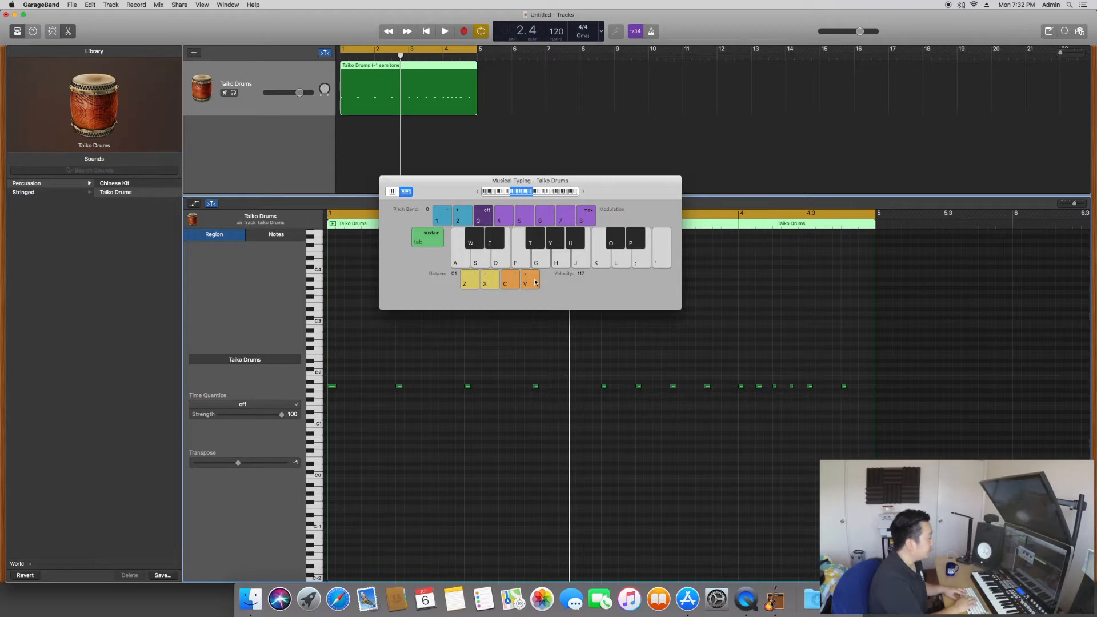
{"action": "key", "text": "v"}
{"action": "key", "text": "h"}
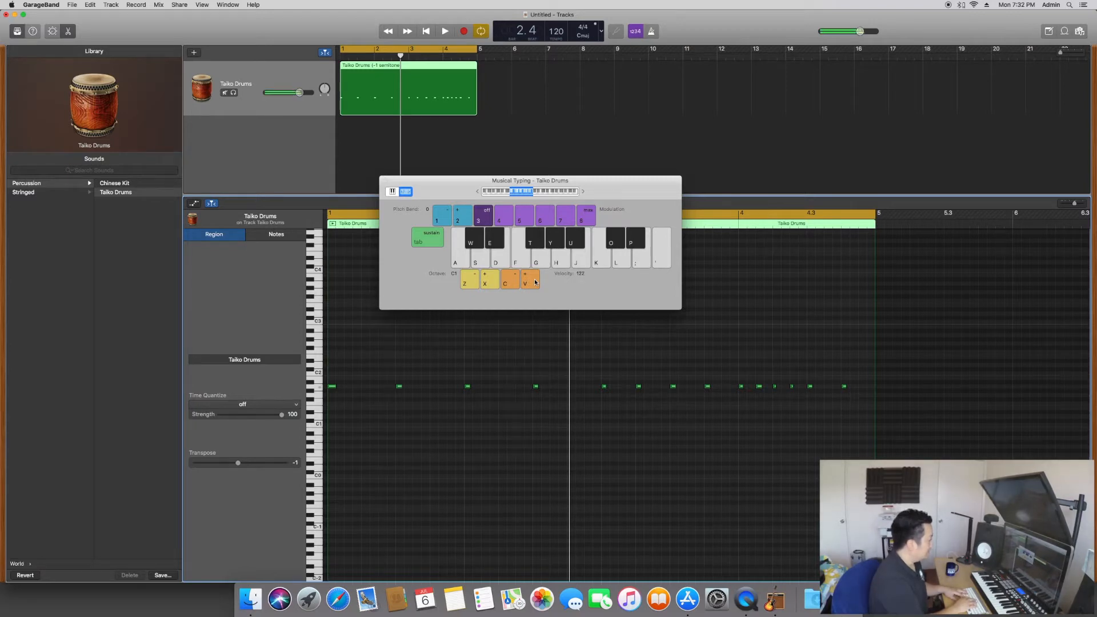
{"action": "key", "text": "v"}
{"action": "key", "text": "y"}
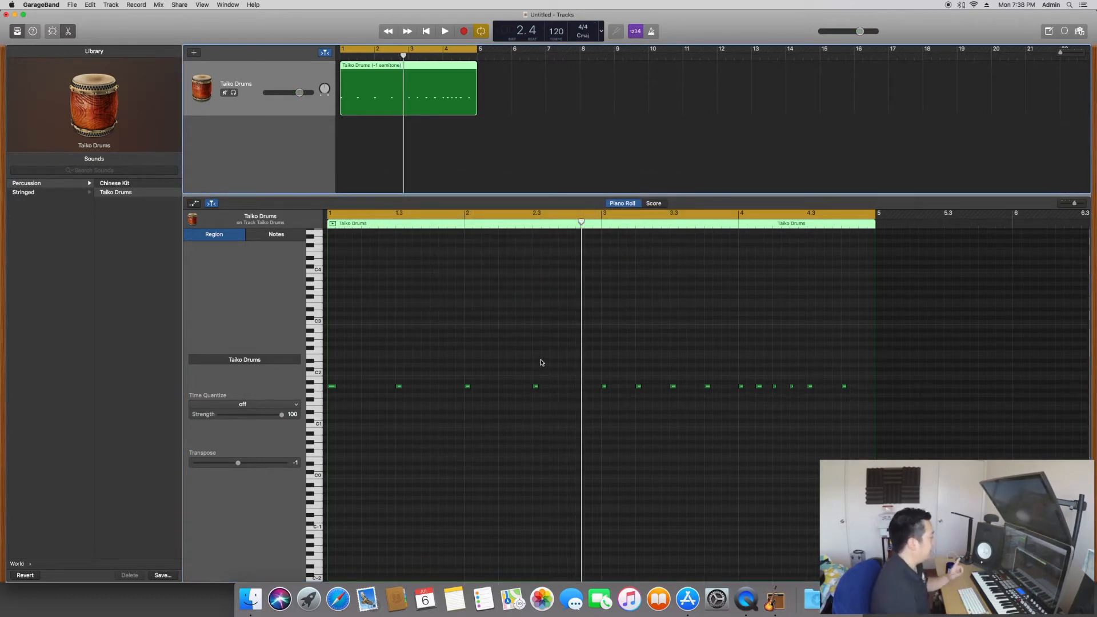
Select the first four Taiko notes in bars 1 and 2 of the piano roll and set their velocity to 120
{"action": "left_click_drag", "start_coordinate": [542, 361], "coordinate": [329, 421]}
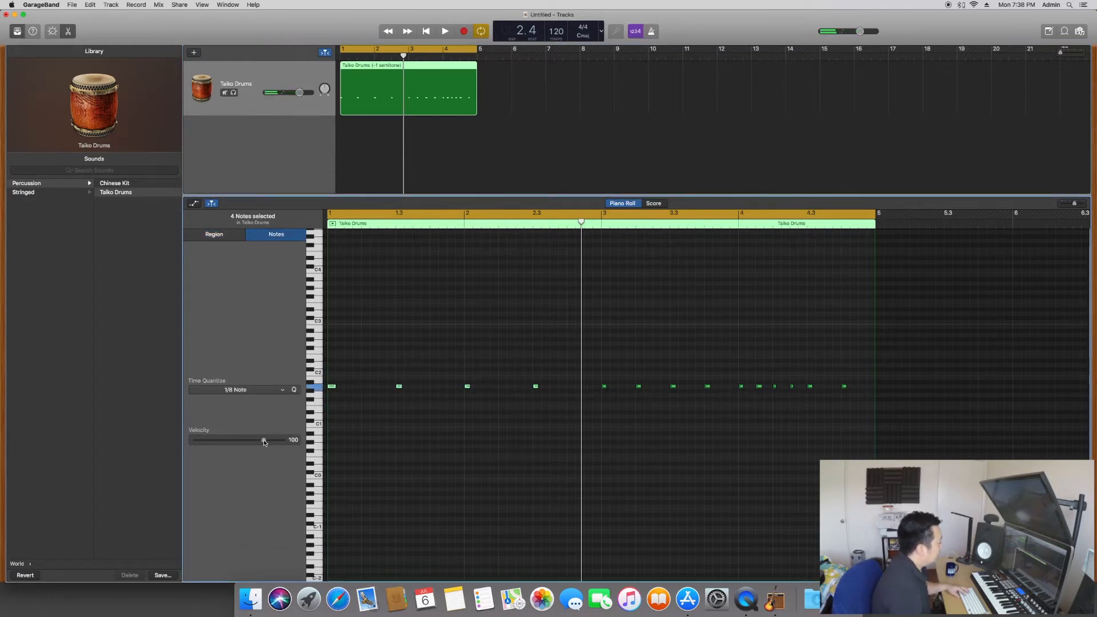
{"action": "left_click_drag", "start_coordinate": [263, 440], "coordinate": [280, 443]}
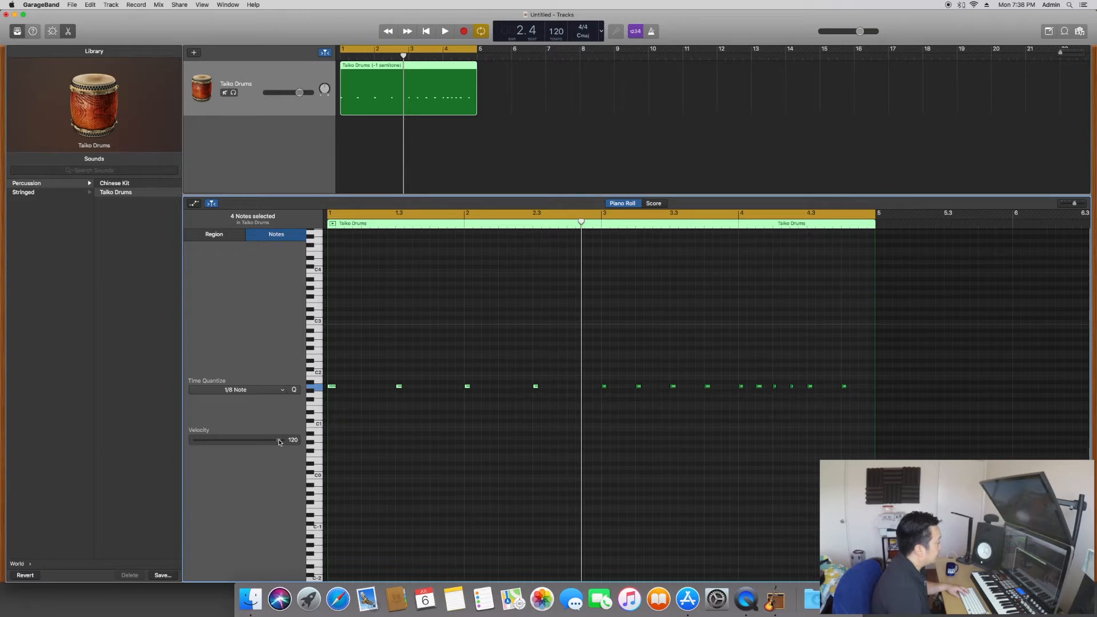
{"action": "left_click", "coordinate": [465, 420]}
{"action": "left_click_drag", "start_coordinate": [559, 412], "coordinate": [354, 359]}
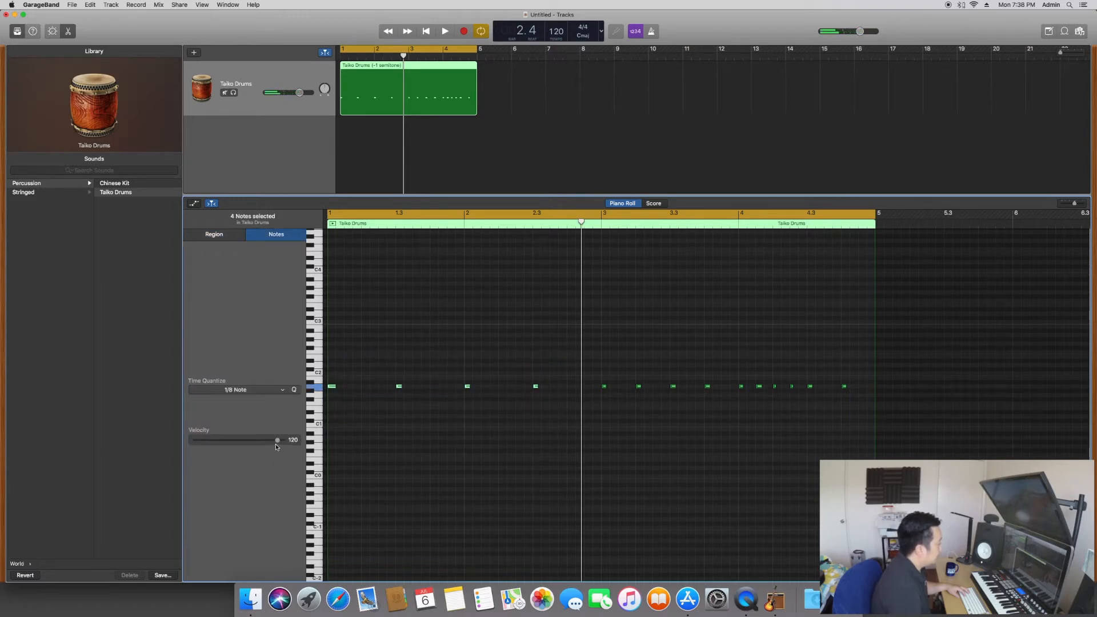
{"action": "left_click_drag", "start_coordinate": [280, 443], "coordinate": [279, 443]}
Check the velocity of individual notes in the first two bars, and set all four notes to 120 again
{"action": "left_click_drag", "start_coordinate": [360, 411], "coordinate": [339, 383]}
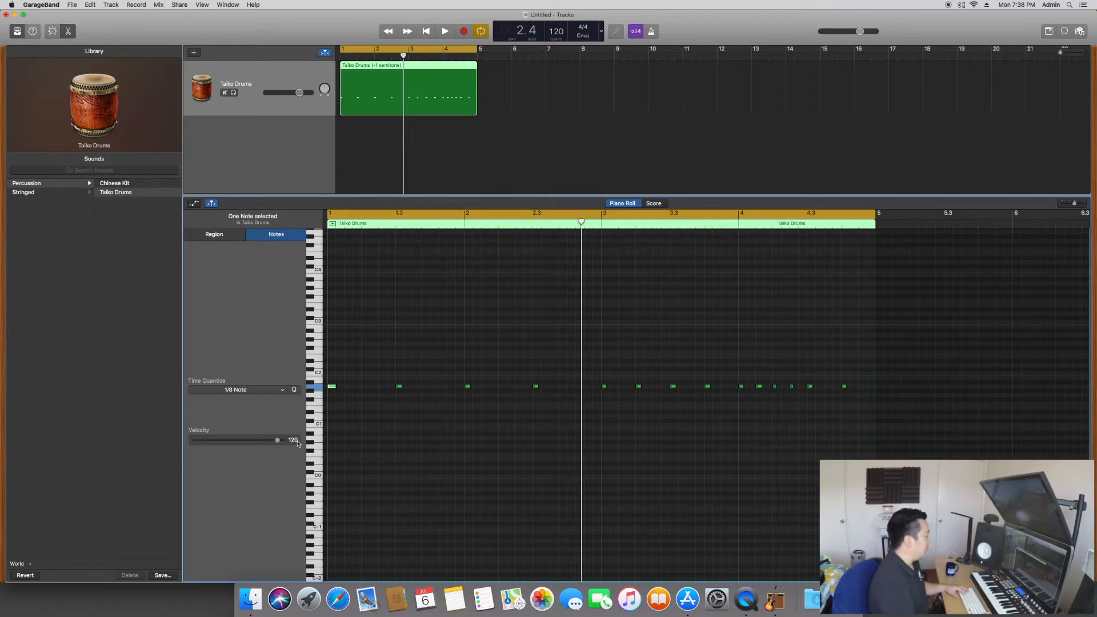
{"action": "left_click", "coordinate": [467, 386]}
{"action": "left_click_drag", "start_coordinate": [561, 404], "coordinate": [331, 360]}
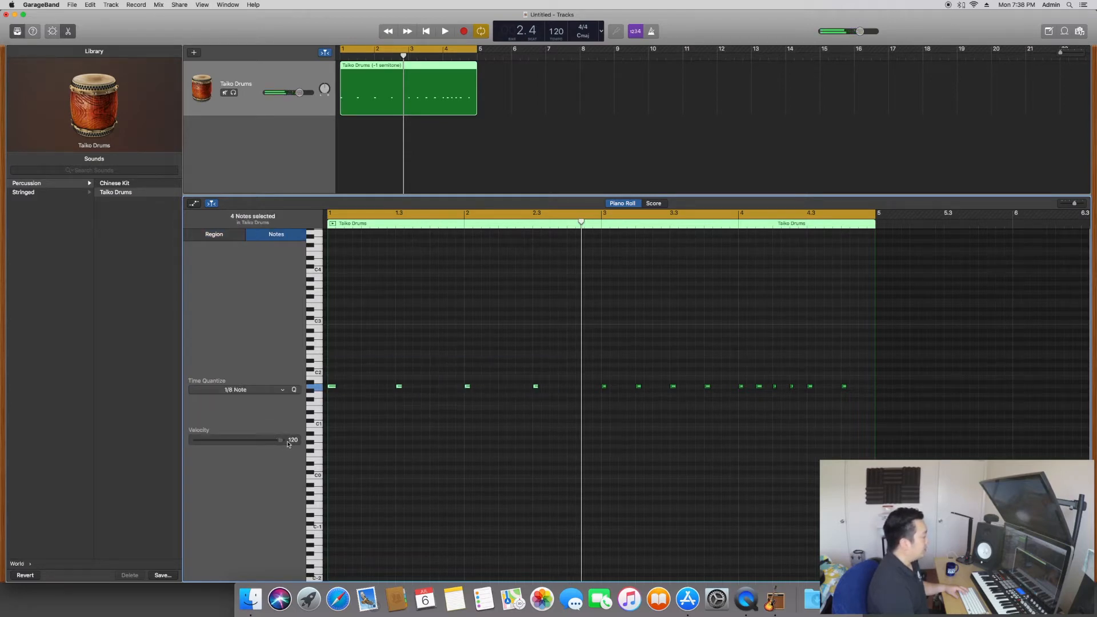
{"action": "left_click_drag", "start_coordinate": [282, 439], "coordinate": [277, 440]}
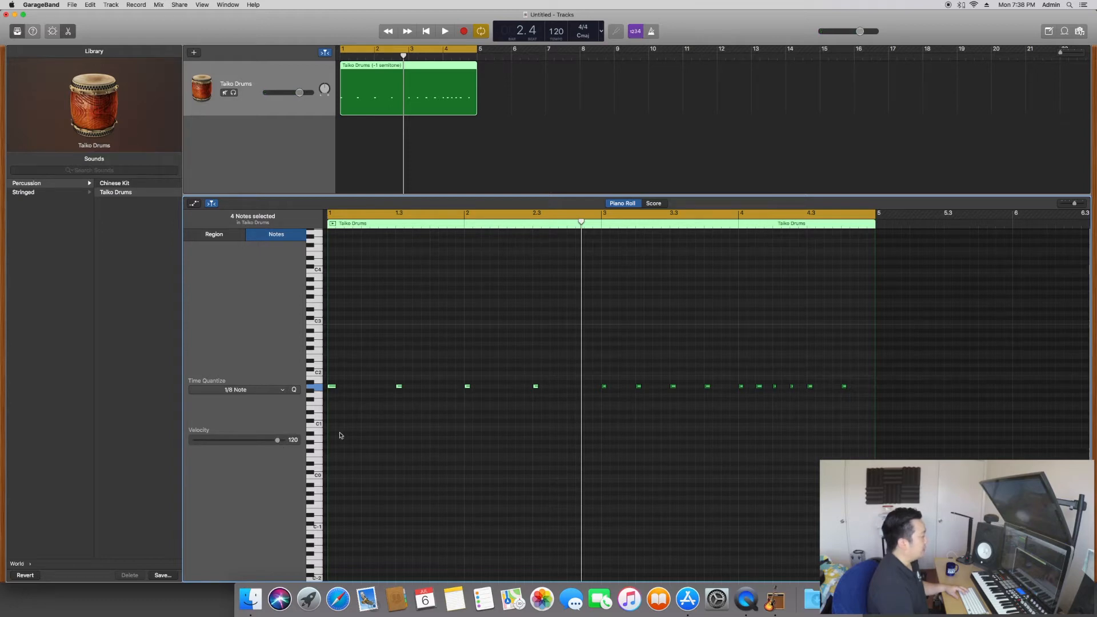
Adjust the velocity of the note at the start of bar 2 to 119, and play back the pattern
{"action": "left_click", "coordinate": [467, 387]}
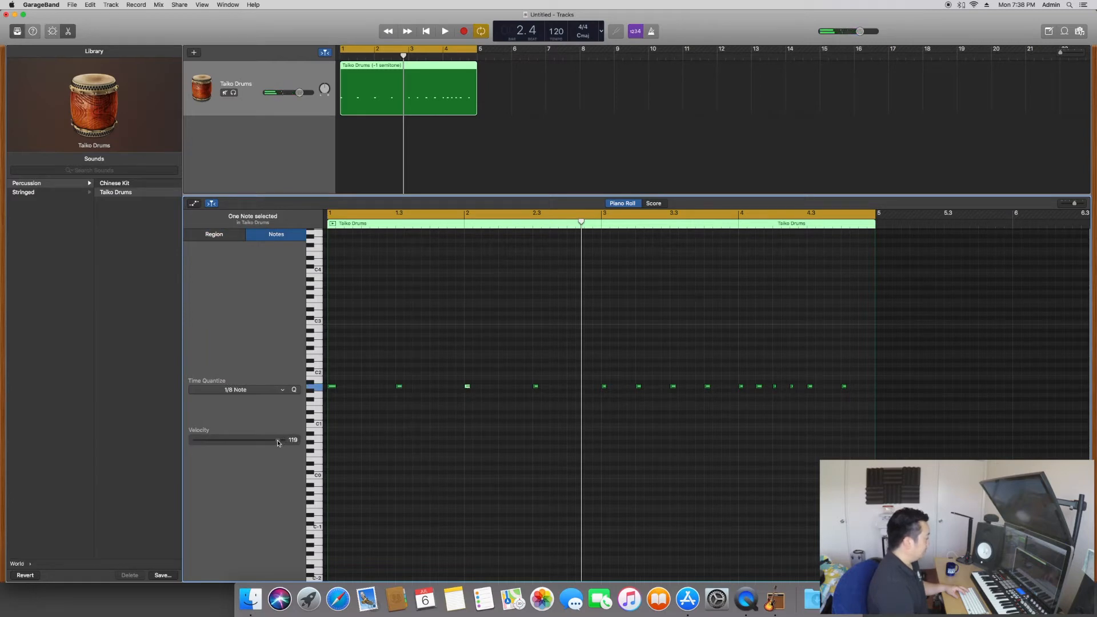
{"action": "left_click", "coordinate": [387, 434]}
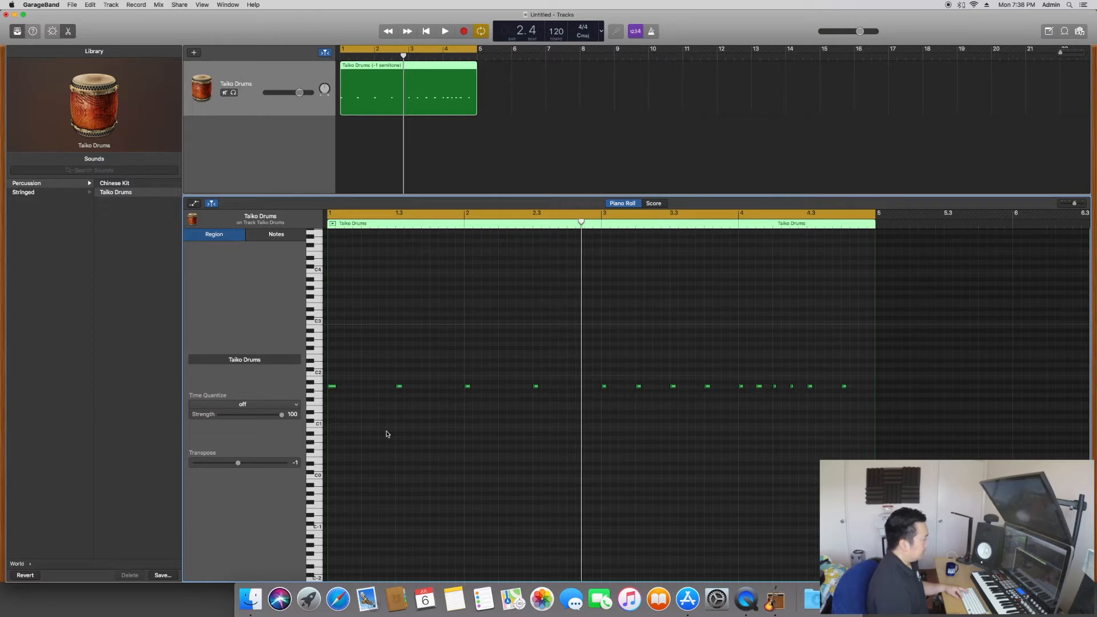
{"action": "key", "text": "space"}
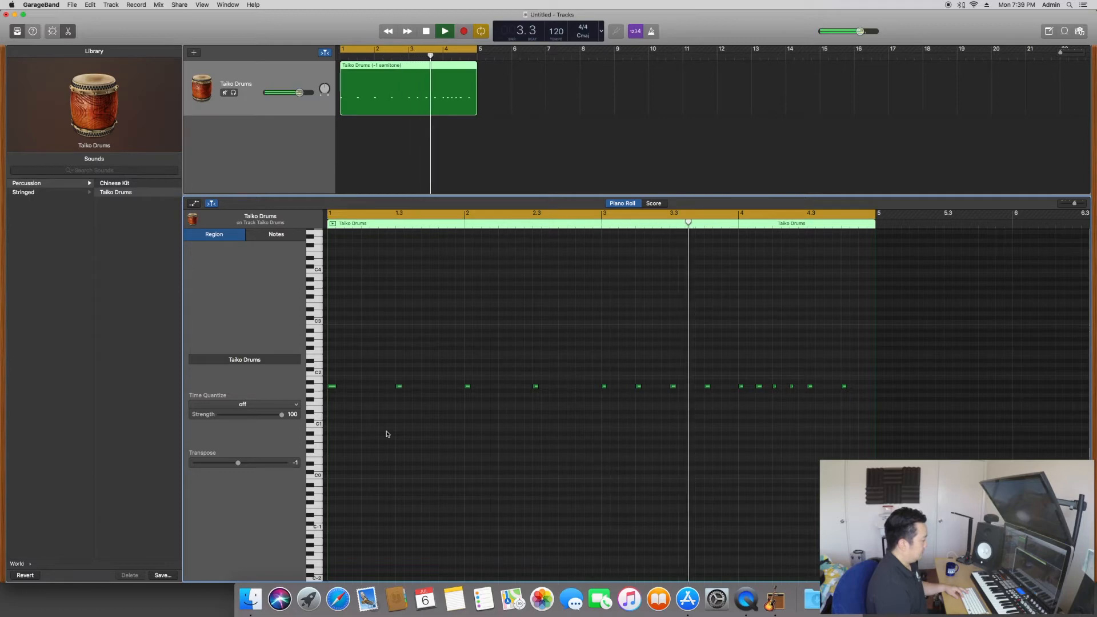
{"action": "key", "text": "space"}
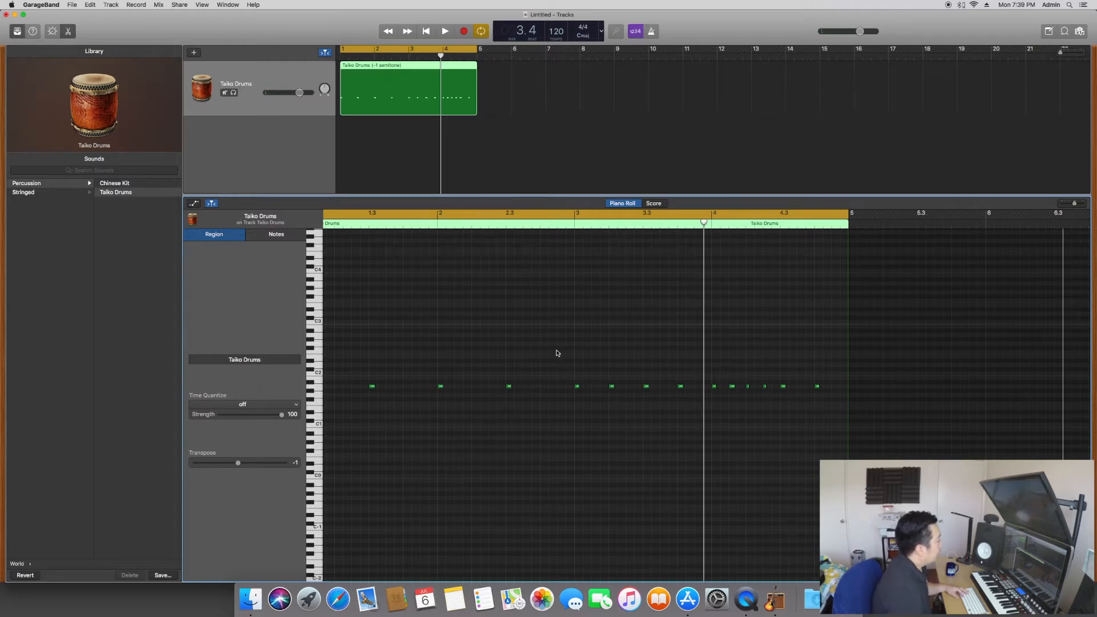
Show the MIDI draw area below the piano roll with Note Velocity as its controller
{"action": "left_click", "coordinate": [194, 203]}
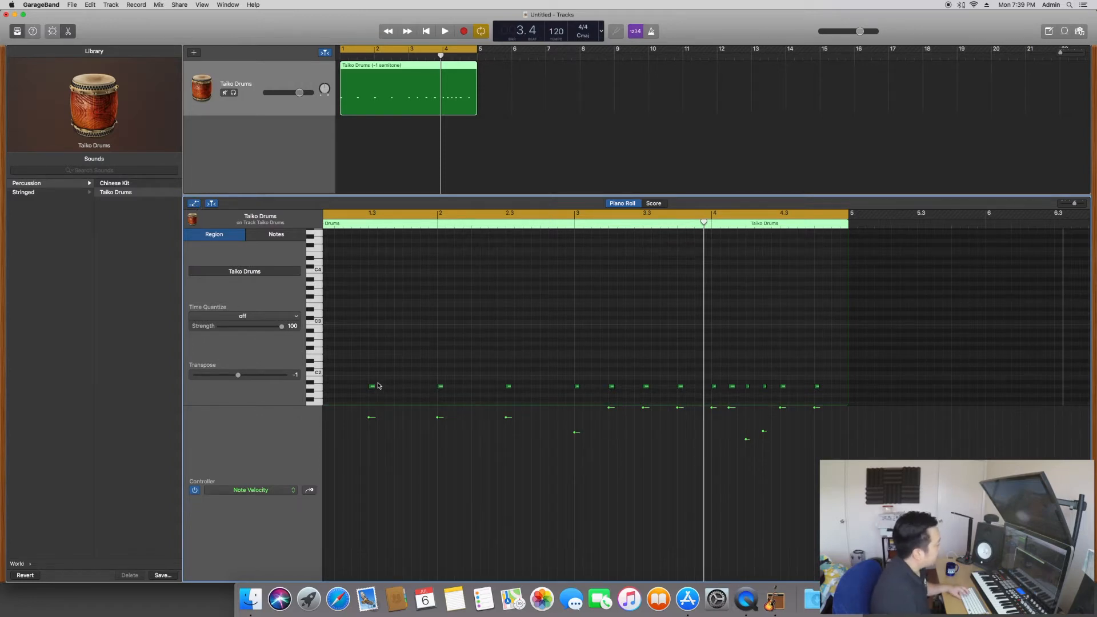
{"action": "left_click", "coordinate": [194, 203]}
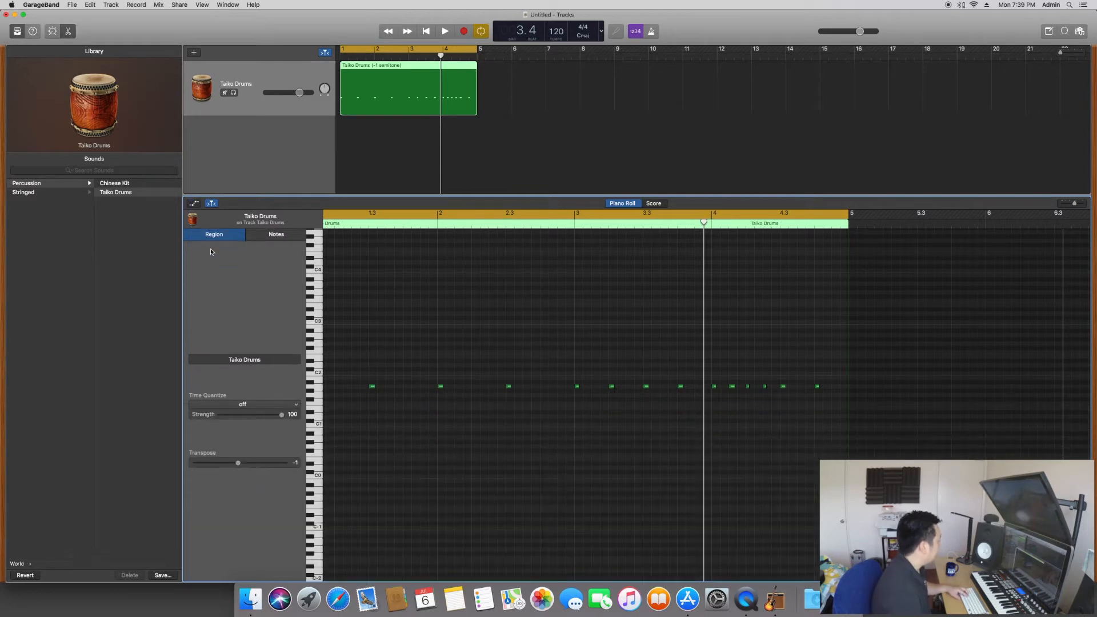
{"action": "key", "text": "a"}
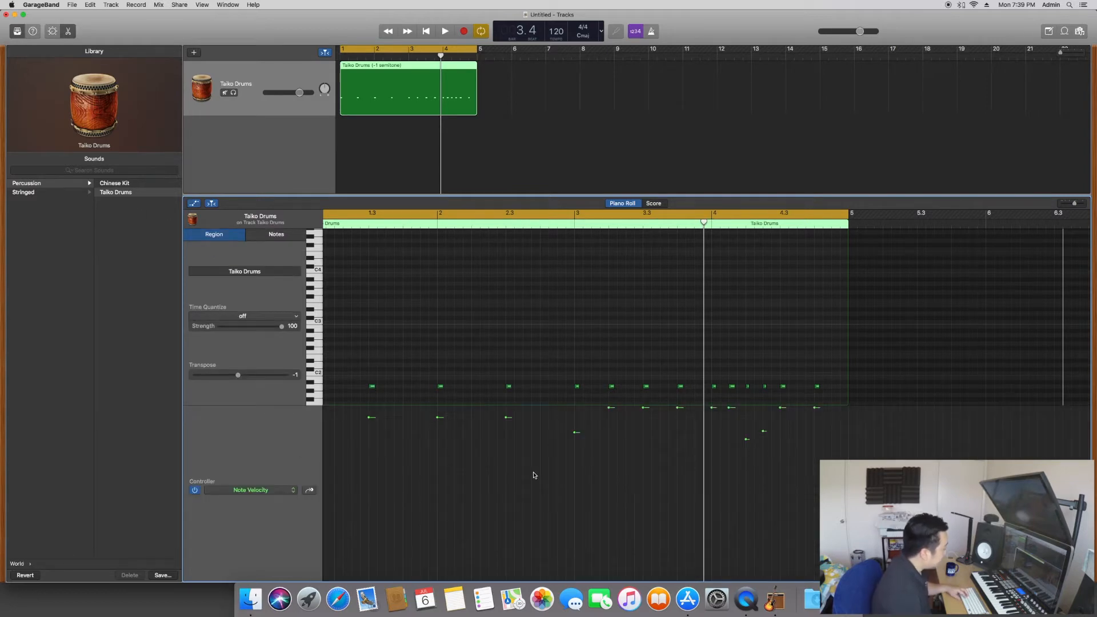
{"action": "left_click", "coordinate": [285, 490]}
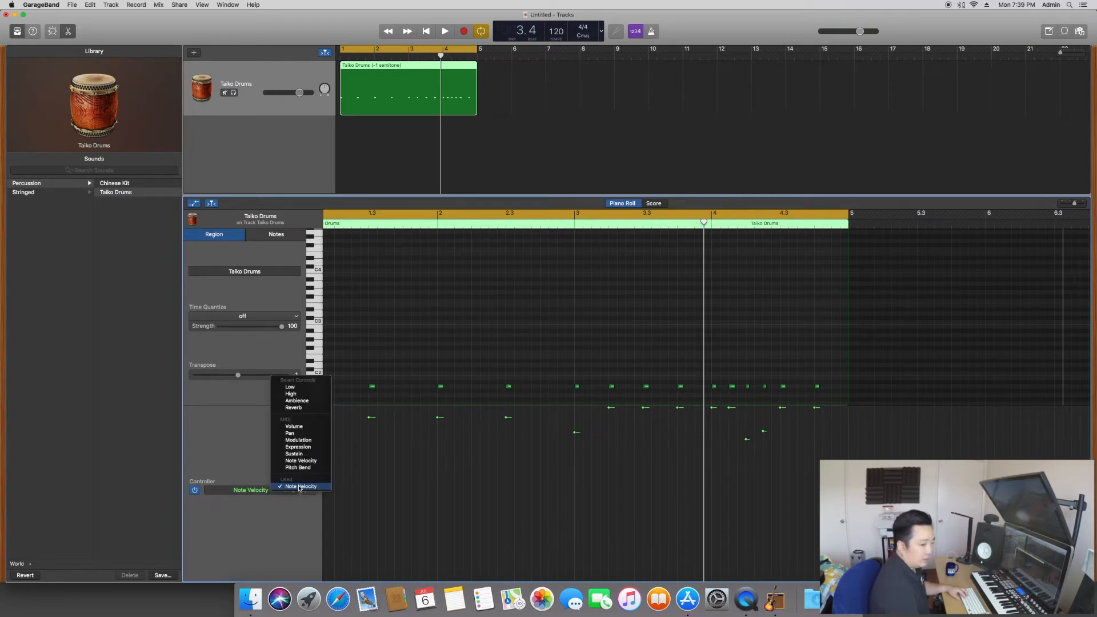
{"action": "left_click", "coordinate": [300, 486]}
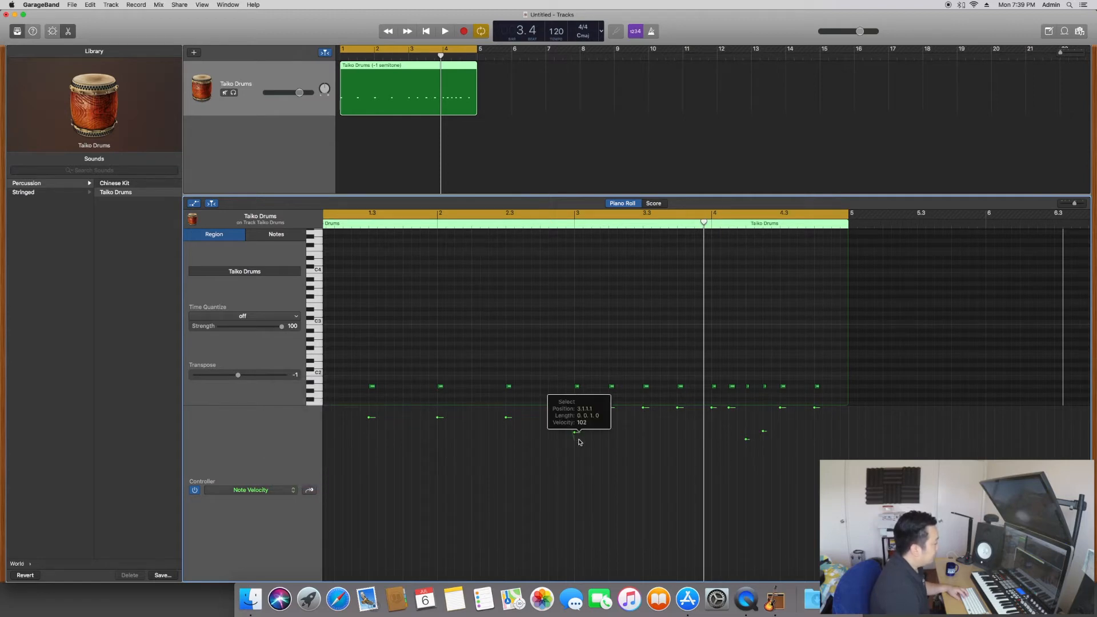
Shape the velocities of the four bar 3 notes into a rising ramp starting at 85, and play the pattern
{"action": "left_click", "coordinate": [578, 441]}
{"action": "left_click_drag", "start_coordinate": [576, 443], "coordinate": [701, 411]}
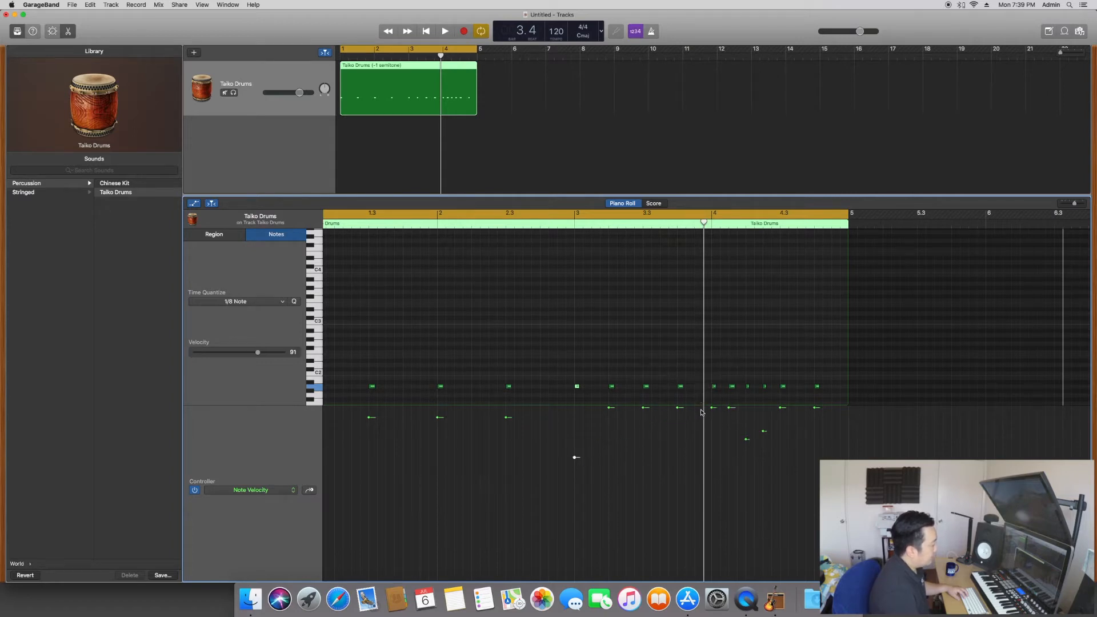
{"action": "left_click_drag", "start_coordinate": [570, 369], "coordinate": [687, 399]}
{"action": "left_click_drag", "start_coordinate": [574, 463], "coordinate": [688, 425]}
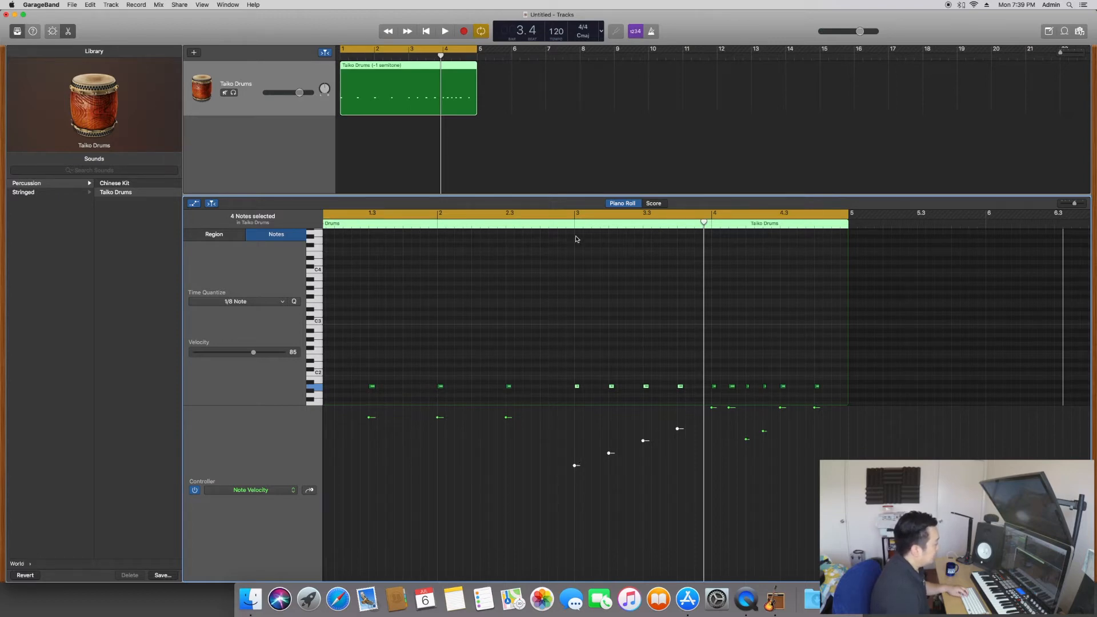
{"action": "key", "text": "space"}
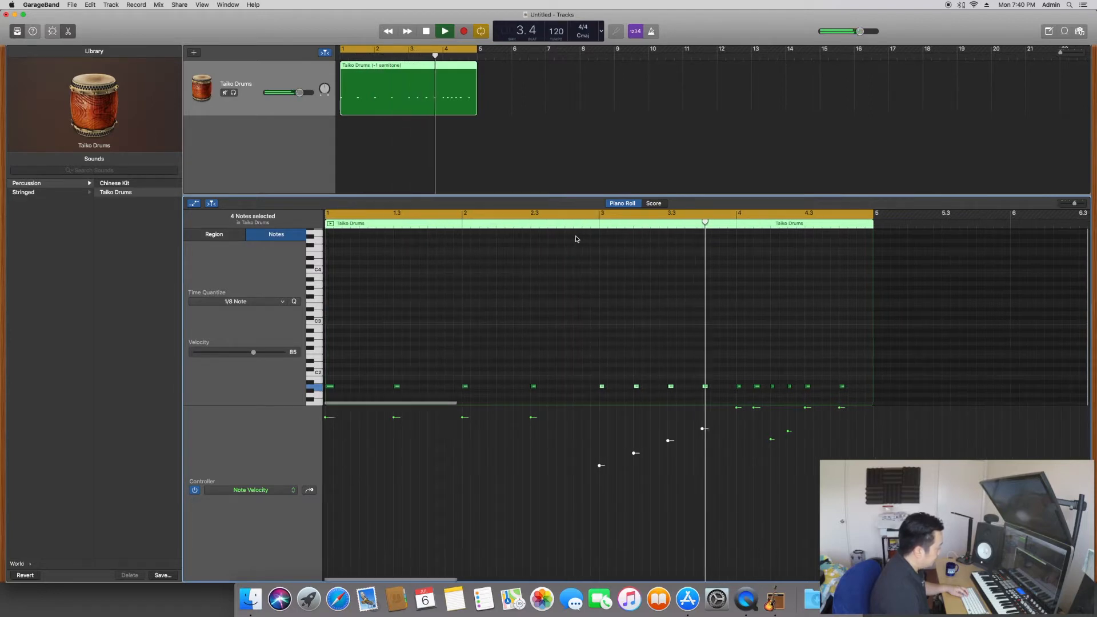
{"action": "key", "text": "space"}
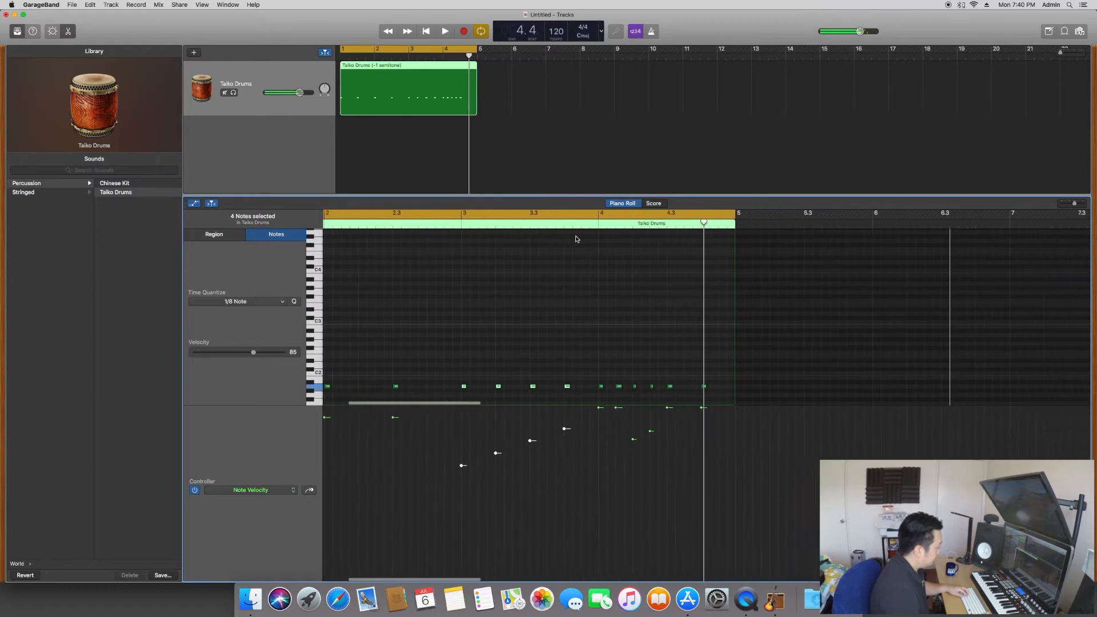
Raise the velocity of the last note in bar 3 to 120 in the MIDI draw area
{"action": "left_click", "coordinate": [568, 433]}
{"action": "left_click", "coordinate": [565, 429]}
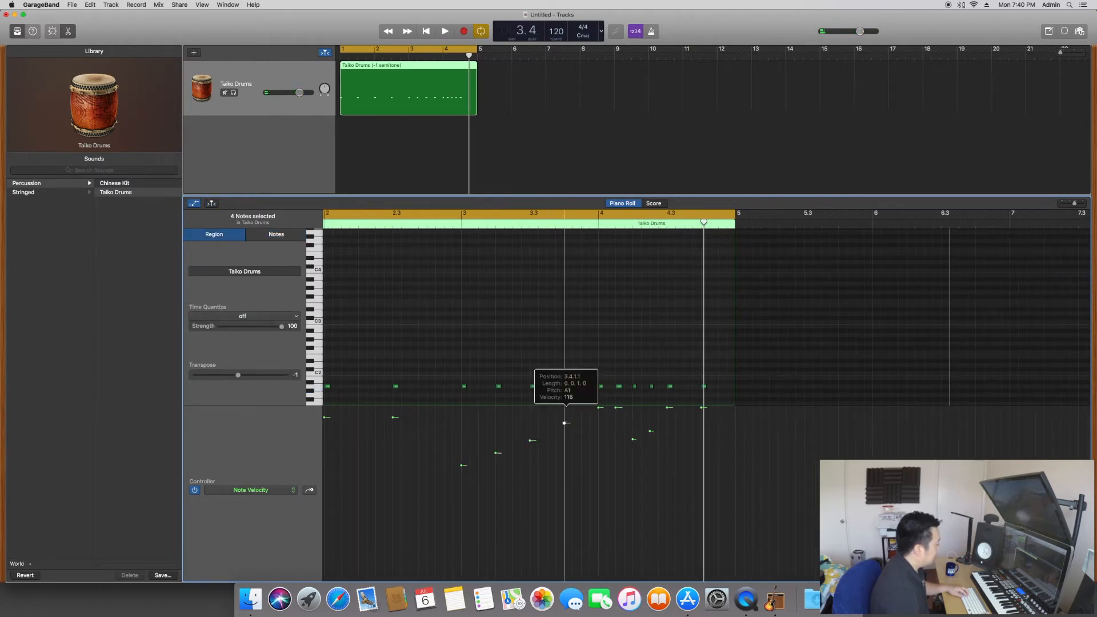
{"action": "left_click_drag", "start_coordinate": [565, 417], "coordinate": [566, 417]}
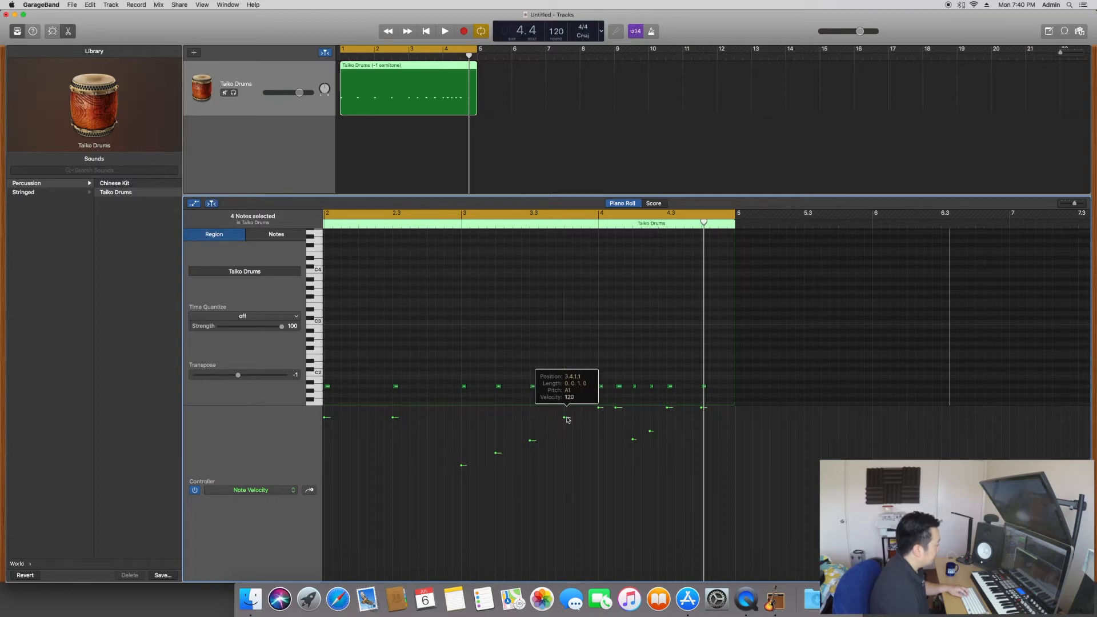
Redefine the cycle area to loop only bar 3
{"action": "left_click", "coordinate": [496, 213]}
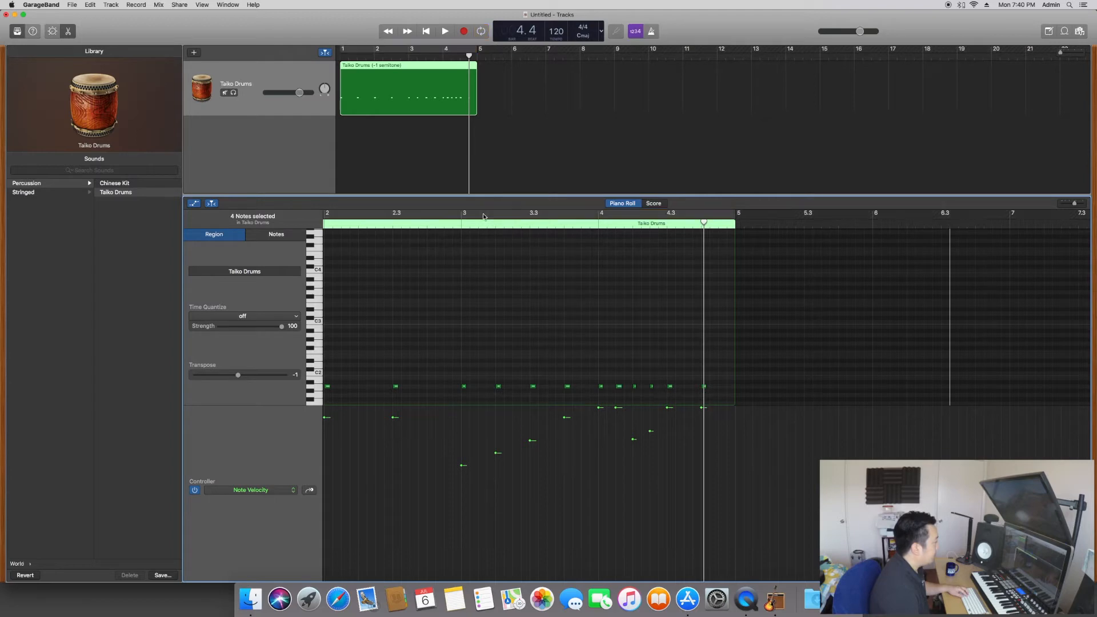
{"action": "left_click_drag", "start_coordinate": [466, 216], "coordinate": [594, 224]}
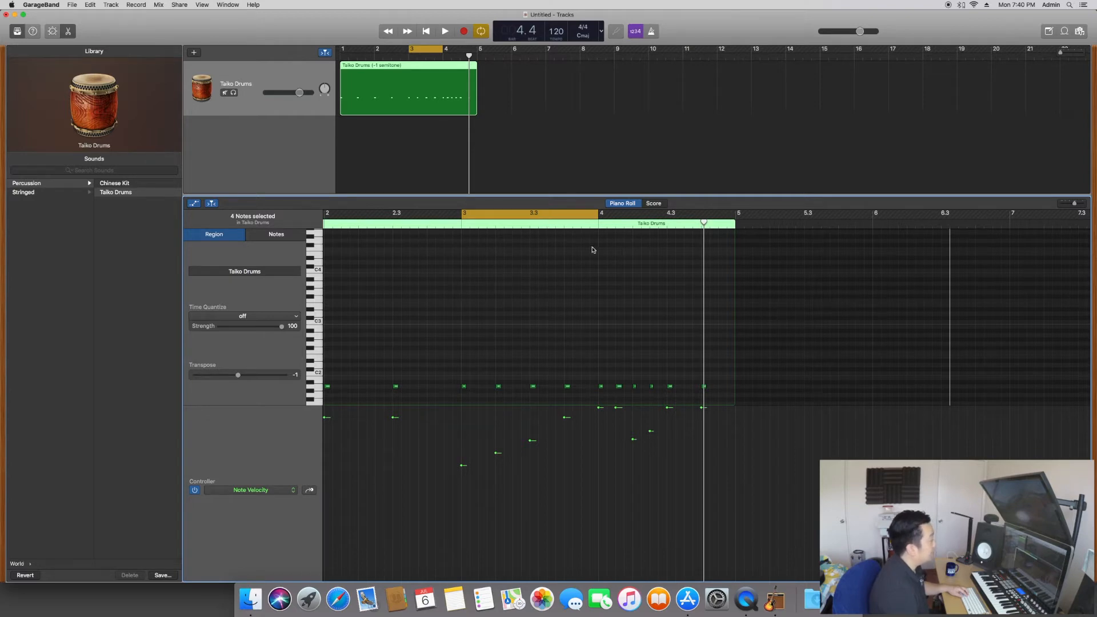
Play the bar 3 loop and lower the velocities of its first two notes to about 40 and 52
{"action": "key", "text": "space"}
{"action": "scroll", "coordinate": [457, 442], "scroll_direction": "left", "scroll_amount": 2}
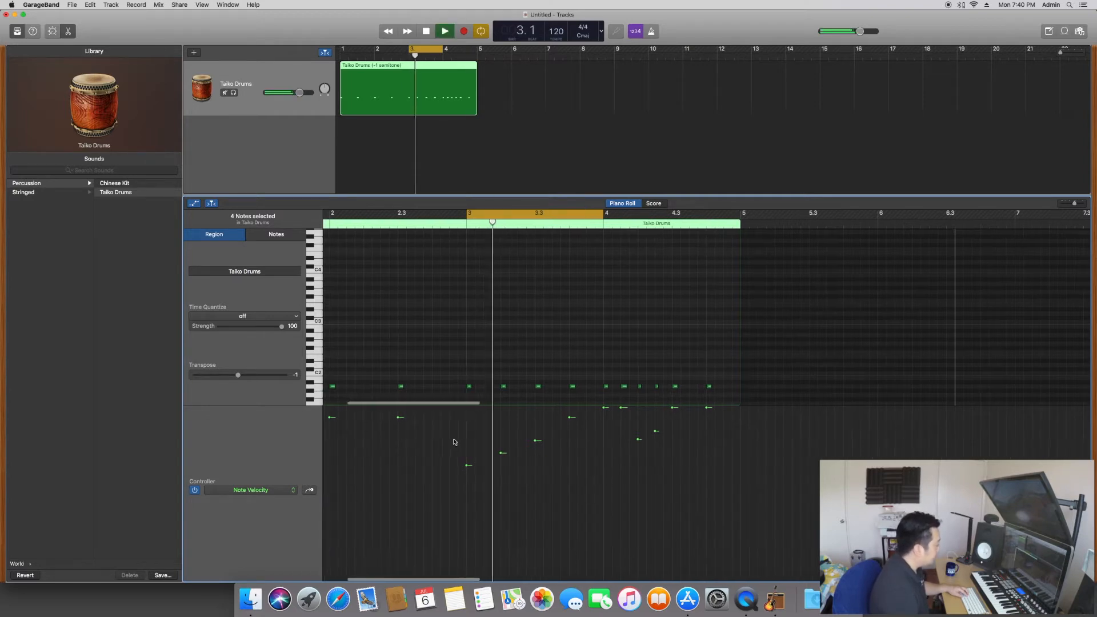
{"action": "scroll", "coordinate": [486, 467], "scroll_direction": "left", "scroll_amount": 2}
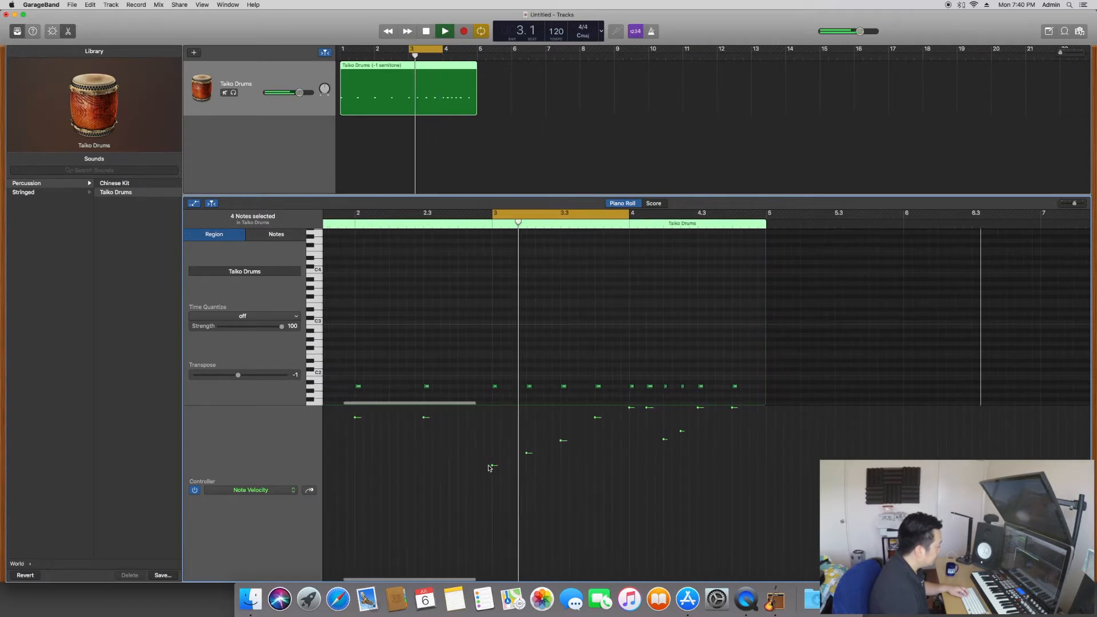
{"action": "key", "text": "space"}
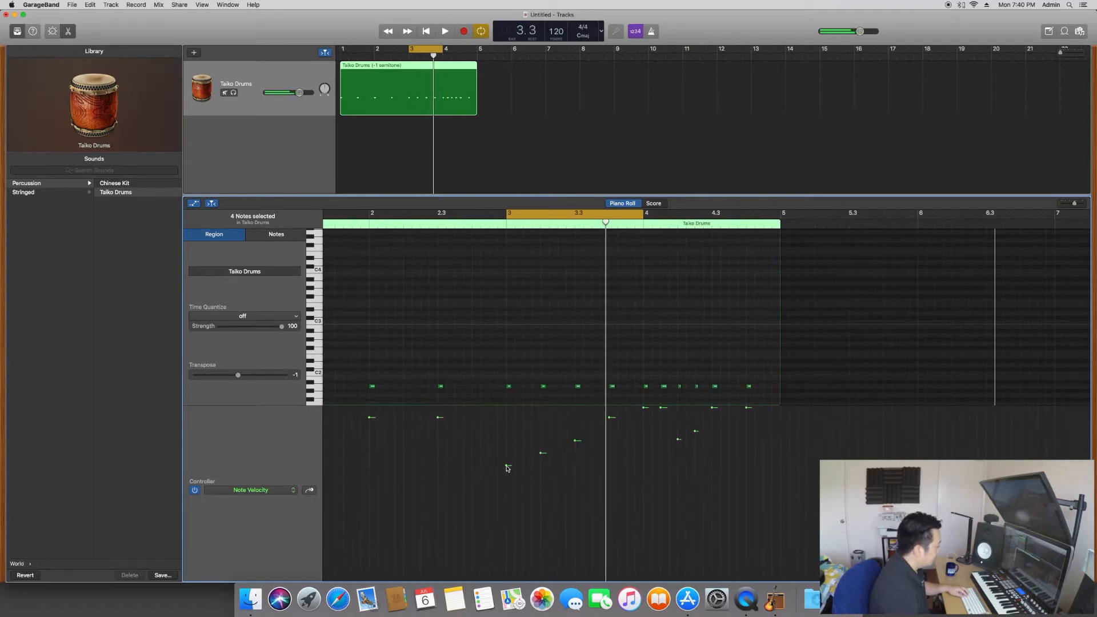
{"action": "left_click", "coordinate": [507, 465]}
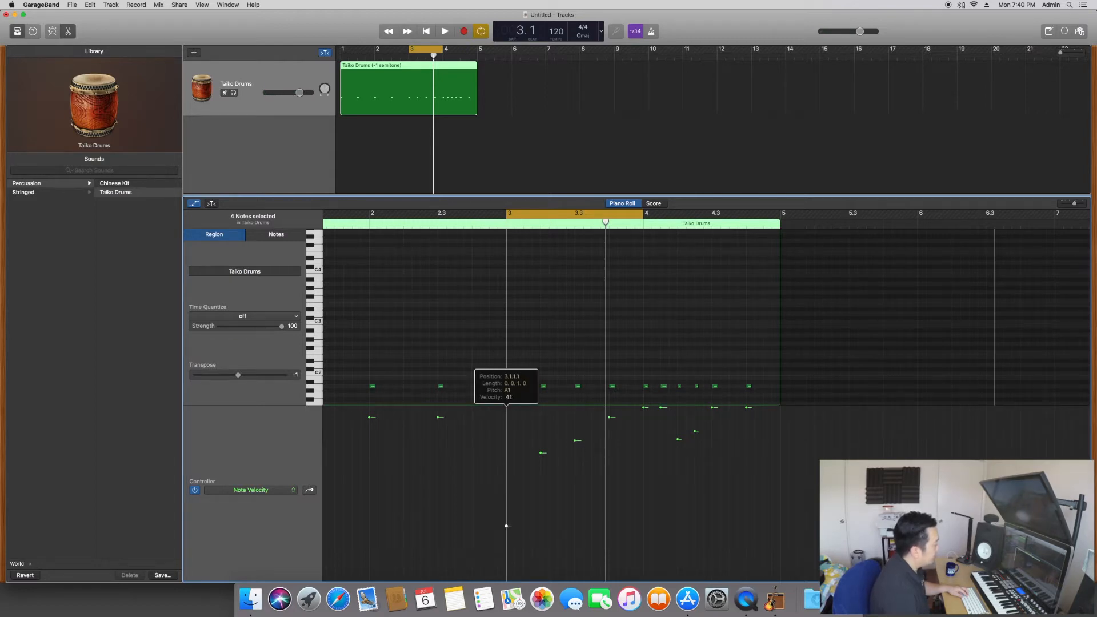
{"action": "scroll", "coordinate": [507, 525], "scroll_direction": "left", "scroll_amount": 1}
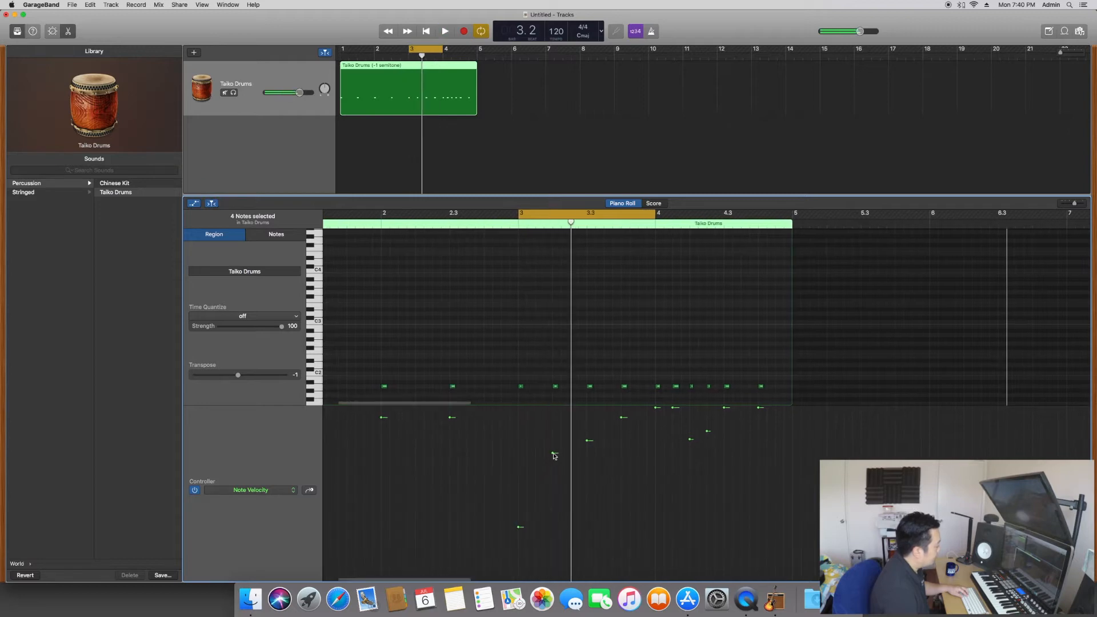
{"action": "left_click_drag", "start_coordinate": [552, 453], "coordinate": [552, 481]}
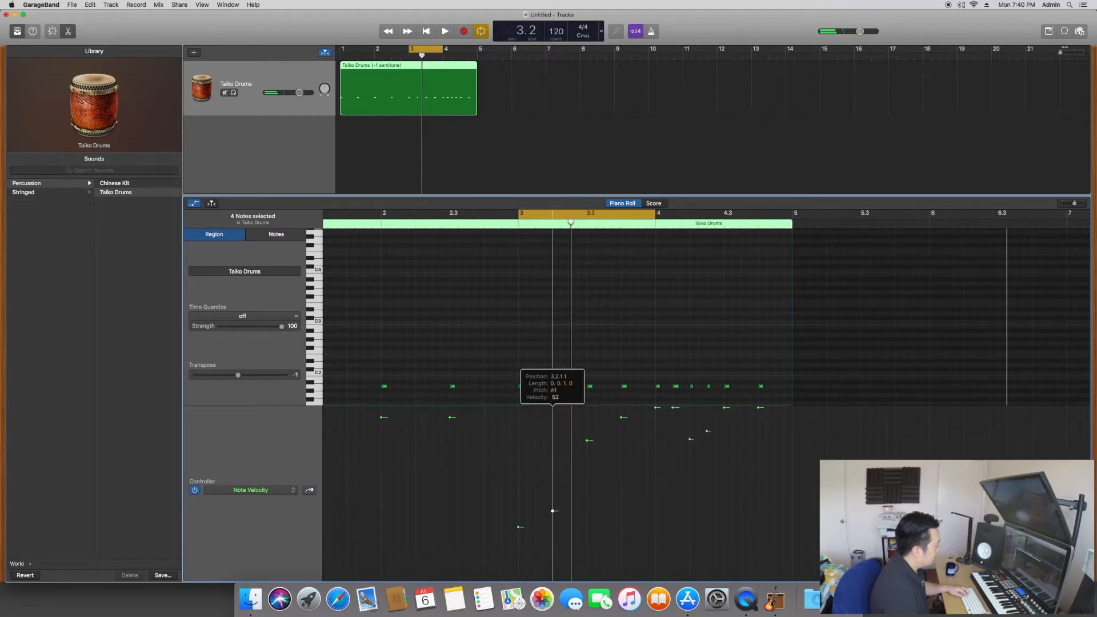
{"action": "left_click_drag", "start_coordinate": [554, 511], "coordinate": [553, 510]}
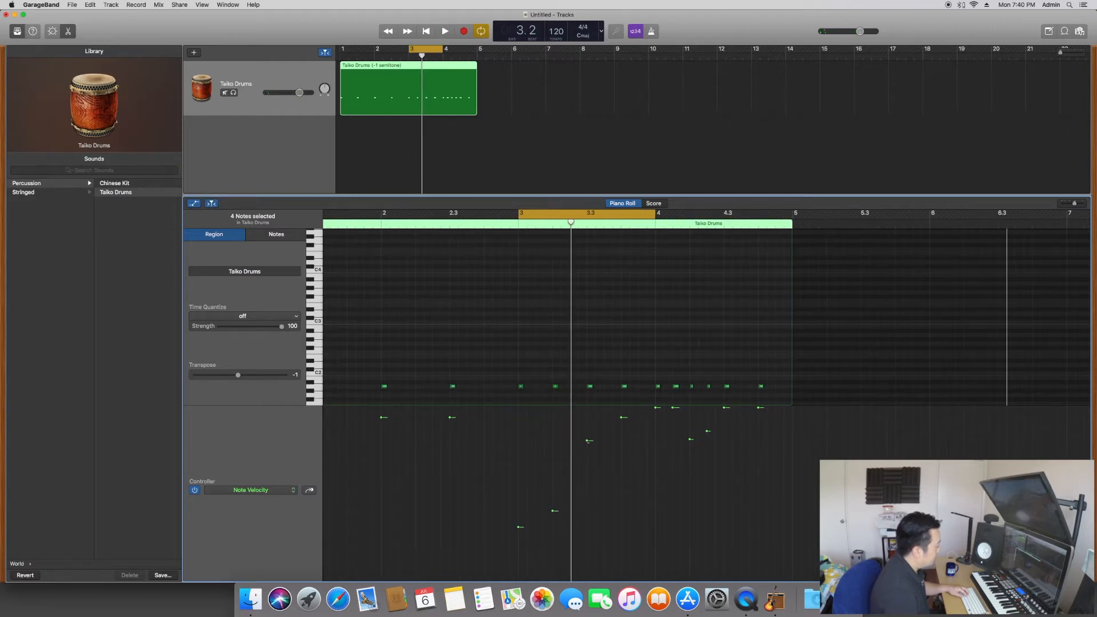
Lower the velocities of the third and fourth notes in bar 3, keeping a rising ramp, and play the loop
{"action": "left_click_drag", "start_coordinate": [589, 440], "coordinate": [588, 445]}
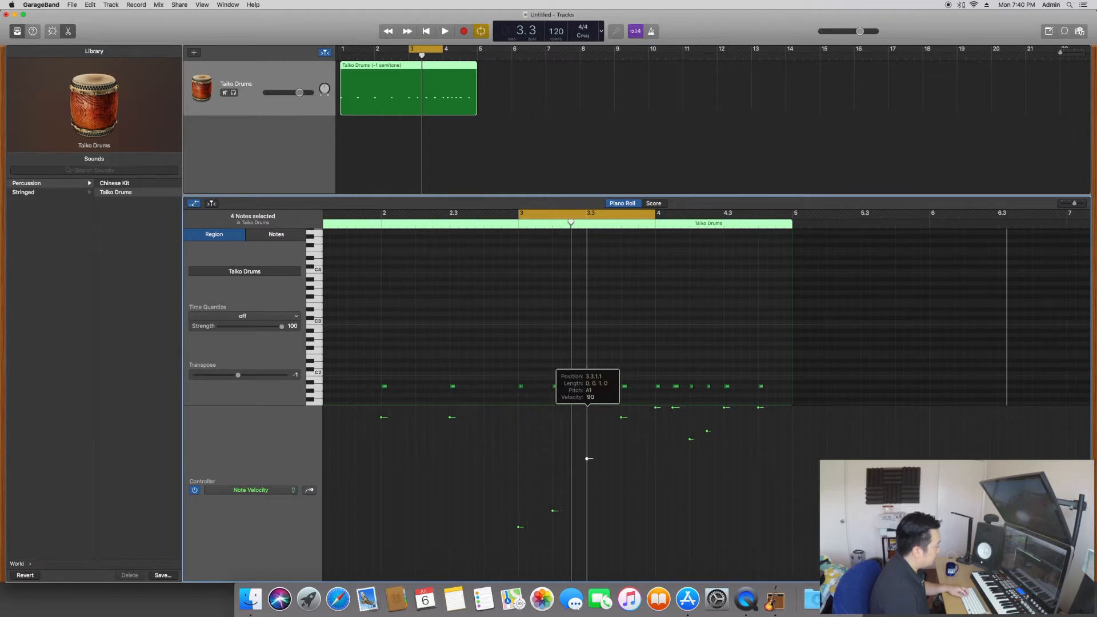
{"action": "left_click_drag", "start_coordinate": [589, 451], "coordinate": [589, 451]}
{"action": "key", "text": "space"}
{"action": "scroll", "coordinate": [582, 440], "scroll_direction": "left", "scroll_amount": 2}
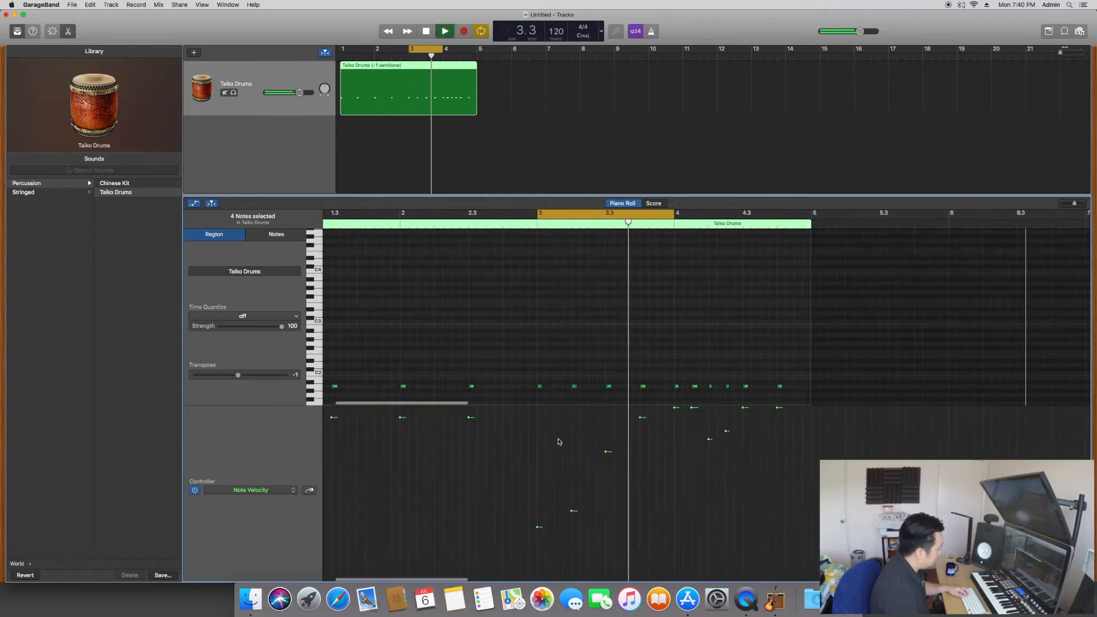
{"action": "scroll", "coordinate": [580, 438], "scroll_direction": "left", "scroll_amount": 3}
{"action": "key", "text": "space"}
{"action": "left_click_drag", "start_coordinate": [673, 418], "coordinate": [641, 461]}
{"action": "key", "text": "space"}
{"action": "scroll", "coordinate": [637, 455], "scroll_direction": "left", "scroll_amount": 2}
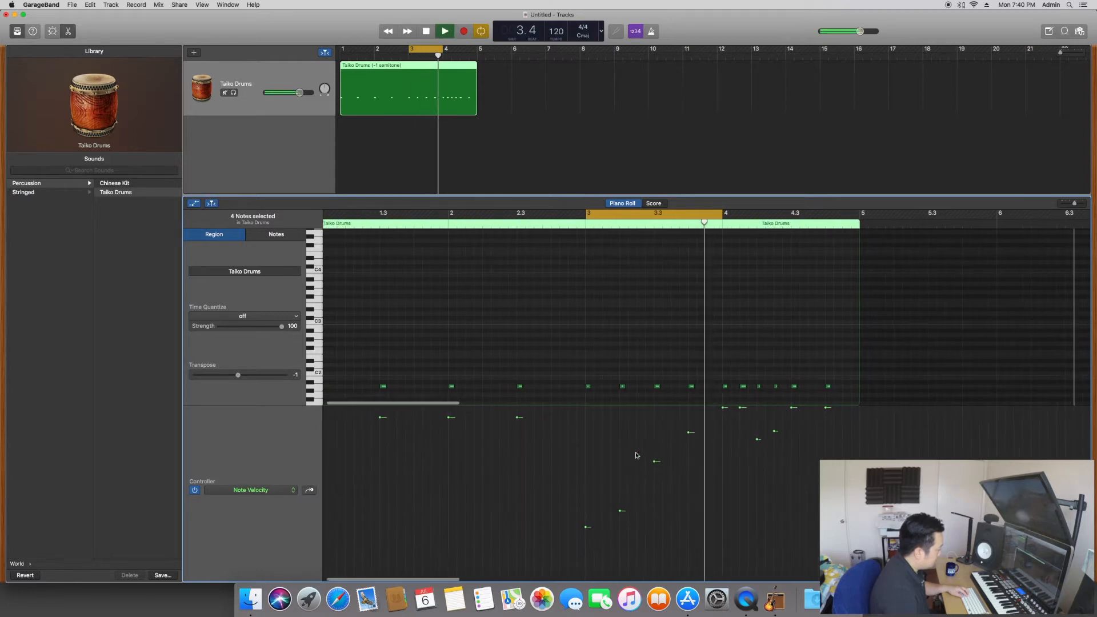
{"action": "scroll", "coordinate": [635, 452], "scroll_direction": "left", "scroll_amount": 1}
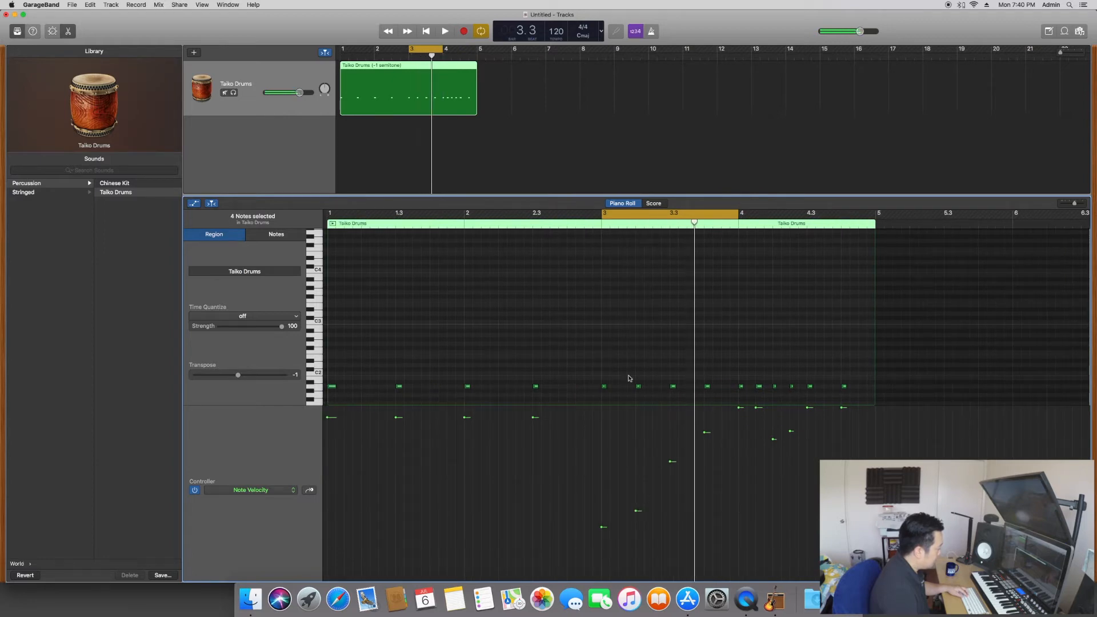
Raise the velocities of the first two bar 3 notes together, bringing the first to 50, and play the loop
{"action": "left_click_drag", "start_coordinate": [596, 373], "coordinate": [651, 405]}
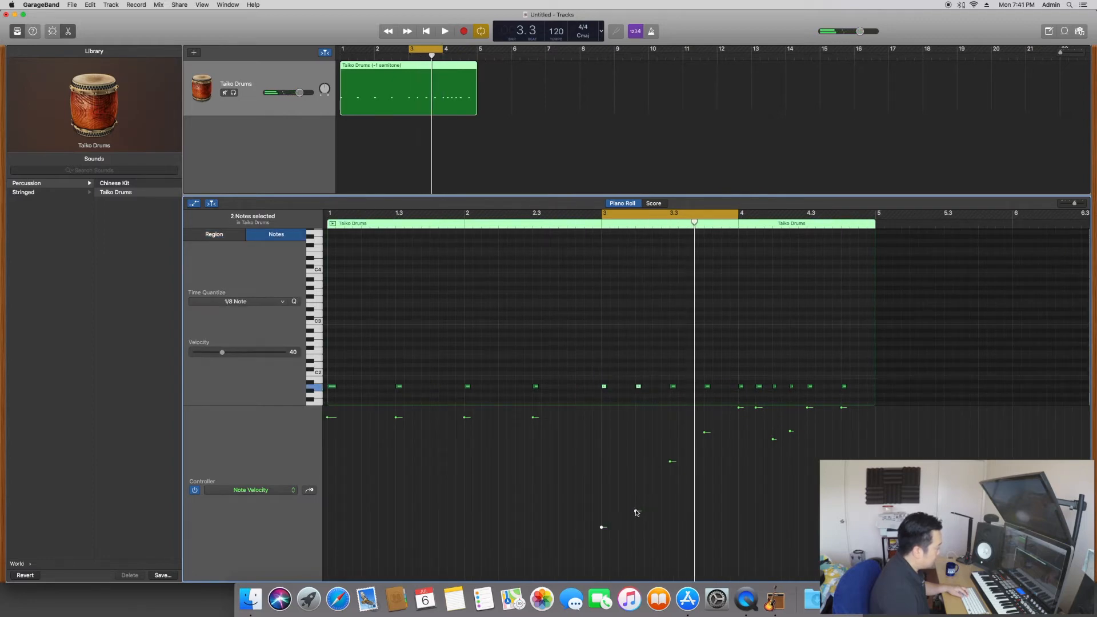
{"action": "left_click_drag", "start_coordinate": [637, 512], "coordinate": [636, 503]}
{"action": "key", "text": "space"}
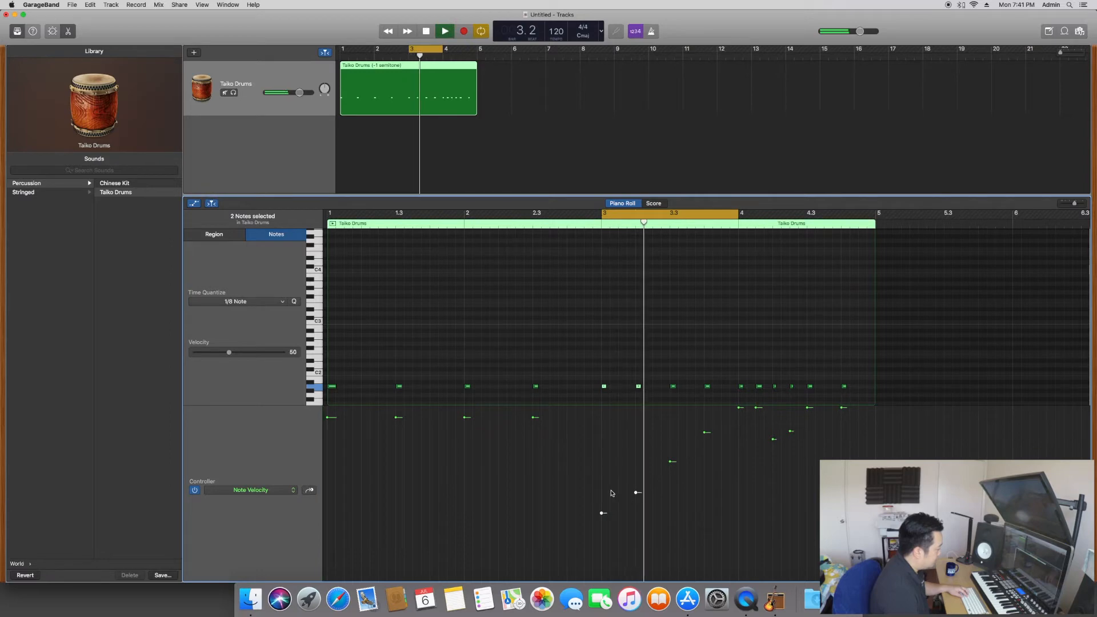
{"action": "scroll", "coordinate": [612, 493], "scroll_direction": "right", "scroll_amount": 1}
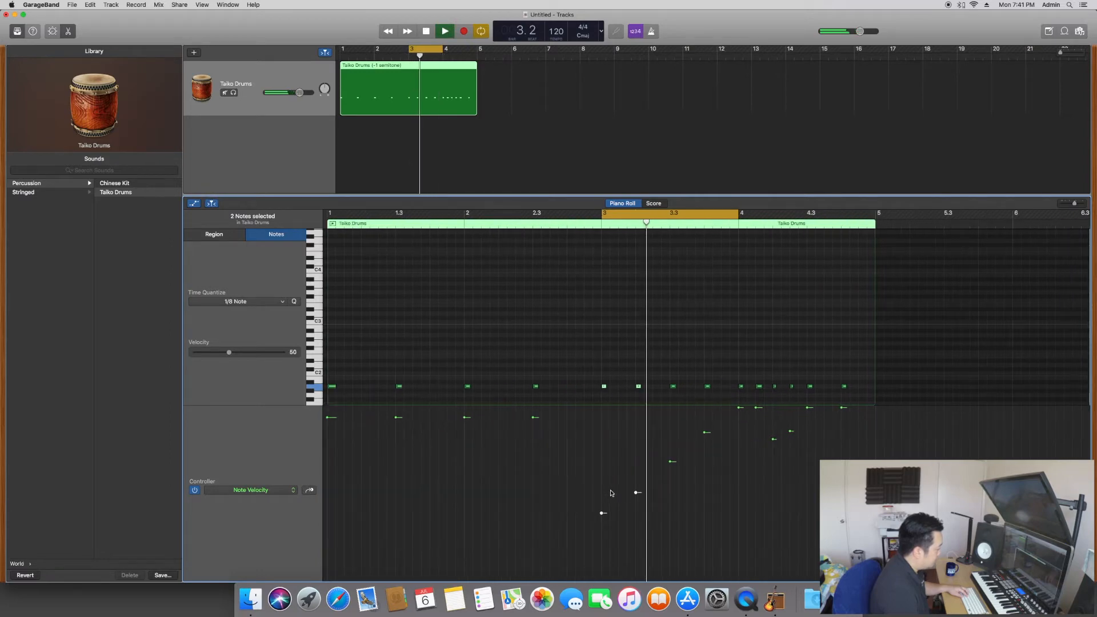
{"action": "key", "text": "space"}
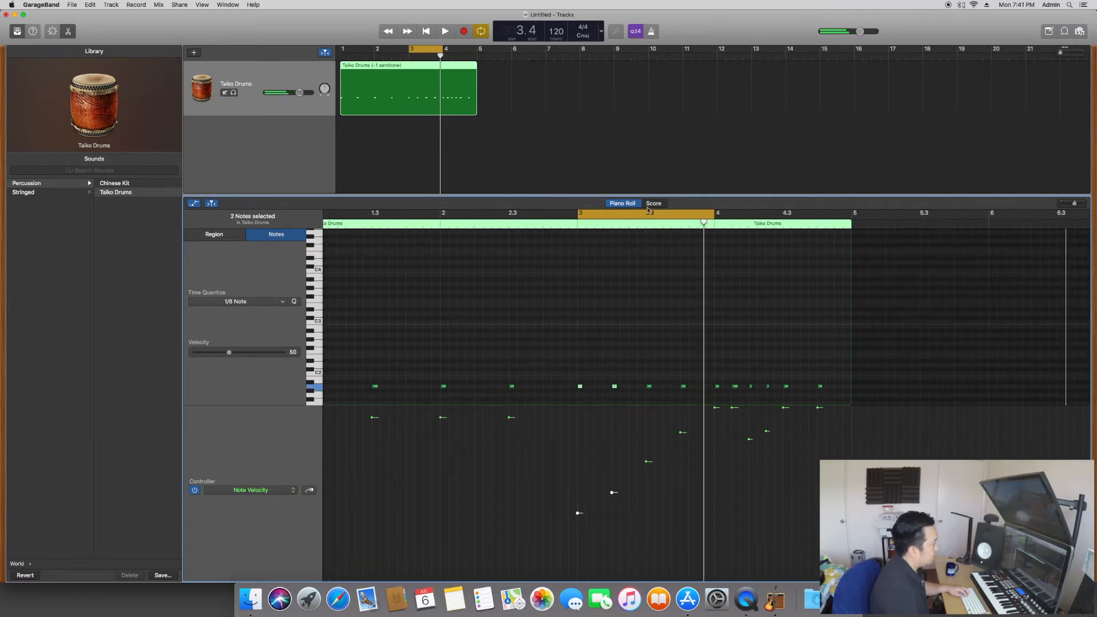
Move the cycle area to bar 4 and set its first note's velocity slightly below the second's
{"action": "left_click_drag", "start_coordinate": [624, 213], "coordinate": [645, 223]}
{"action": "left_click_drag", "start_coordinate": [422, 50], "coordinate": [455, 49]}
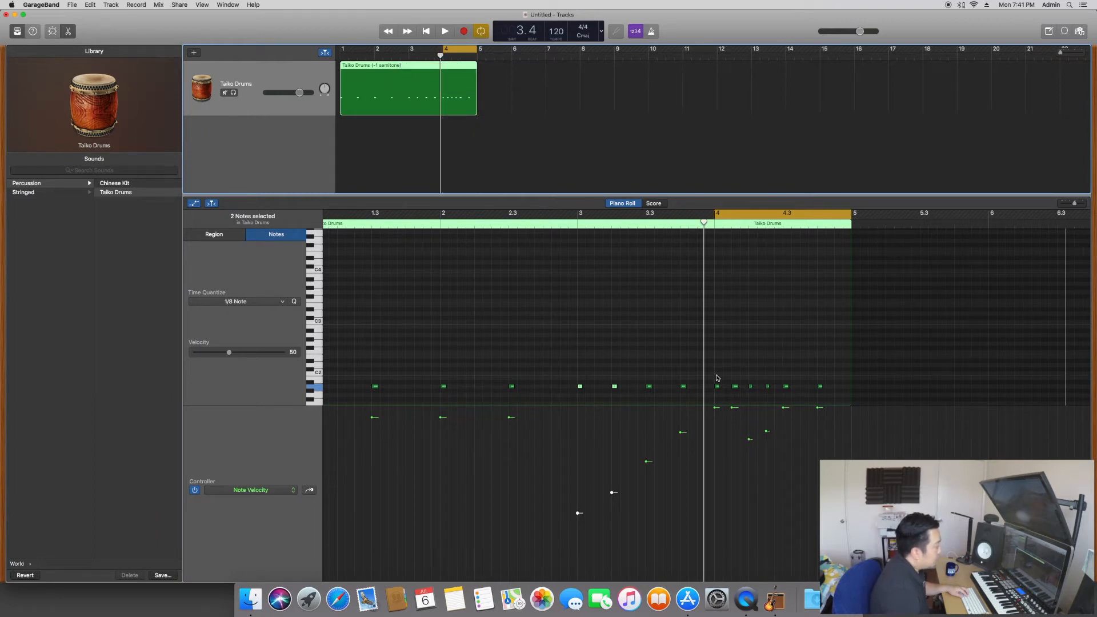
{"action": "left_click_drag", "start_coordinate": [717, 372], "coordinate": [715, 412]}
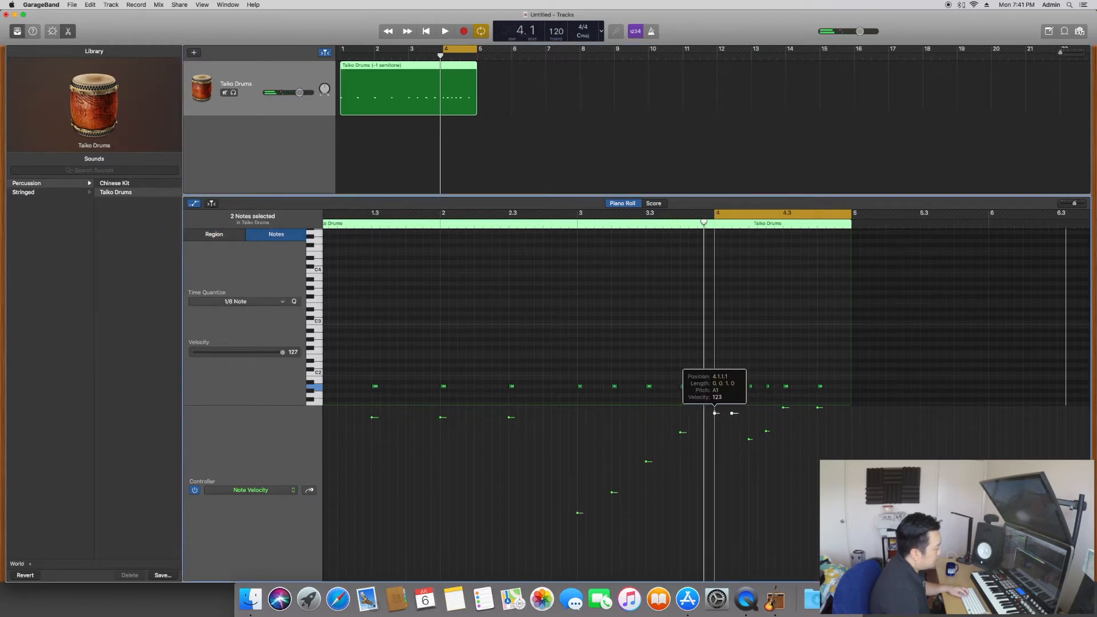
{"action": "left_click", "coordinate": [724, 421]}
{"action": "left_click_drag", "start_coordinate": [732, 415], "coordinate": [732, 413]}
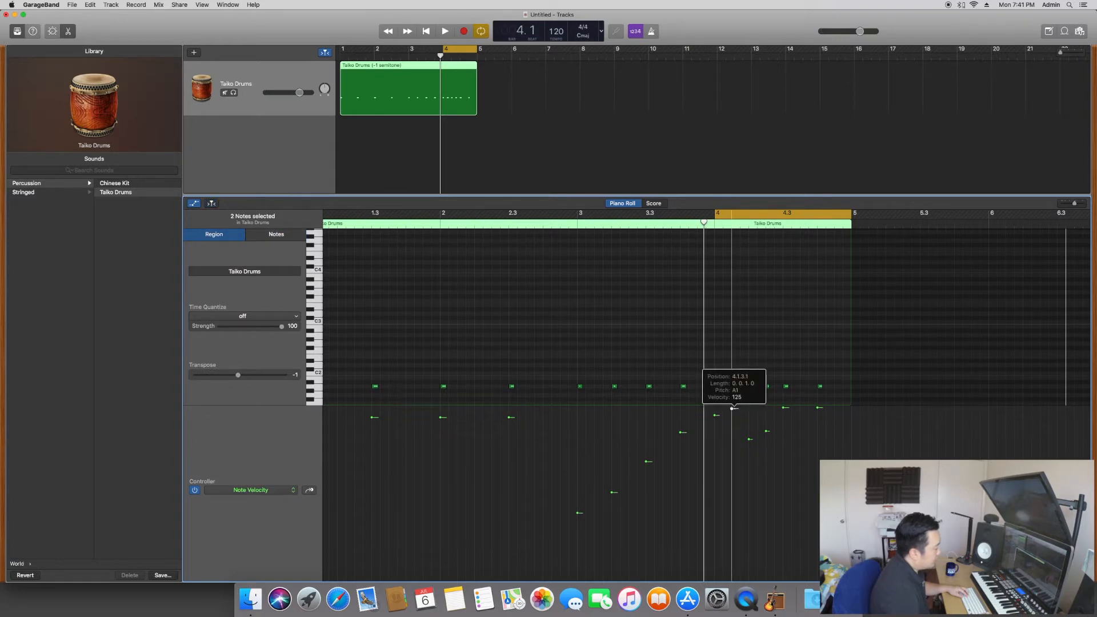
{"action": "left_click_drag", "start_coordinate": [732, 407], "coordinate": [785, 454]}
Drop the third and fourth notes of bar 4 to matching velocities of about 50, make the last two nearly full velocity, and play the loop
{"action": "left_click_drag", "start_coordinate": [749, 377], "coordinate": [749, 485]}
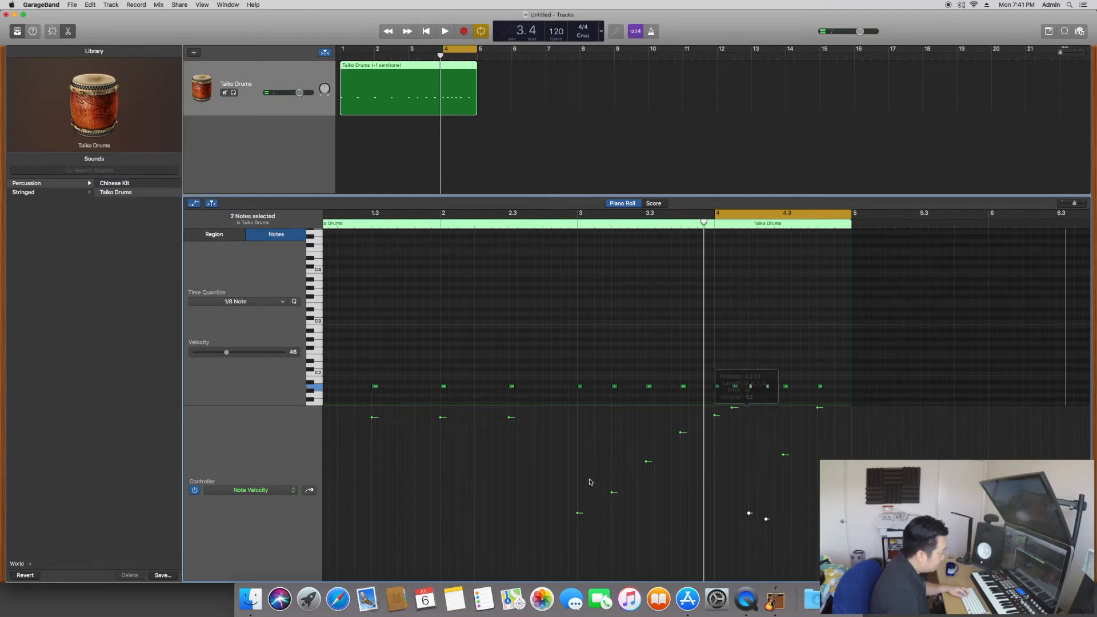
{"action": "left_click", "coordinate": [771, 522]}
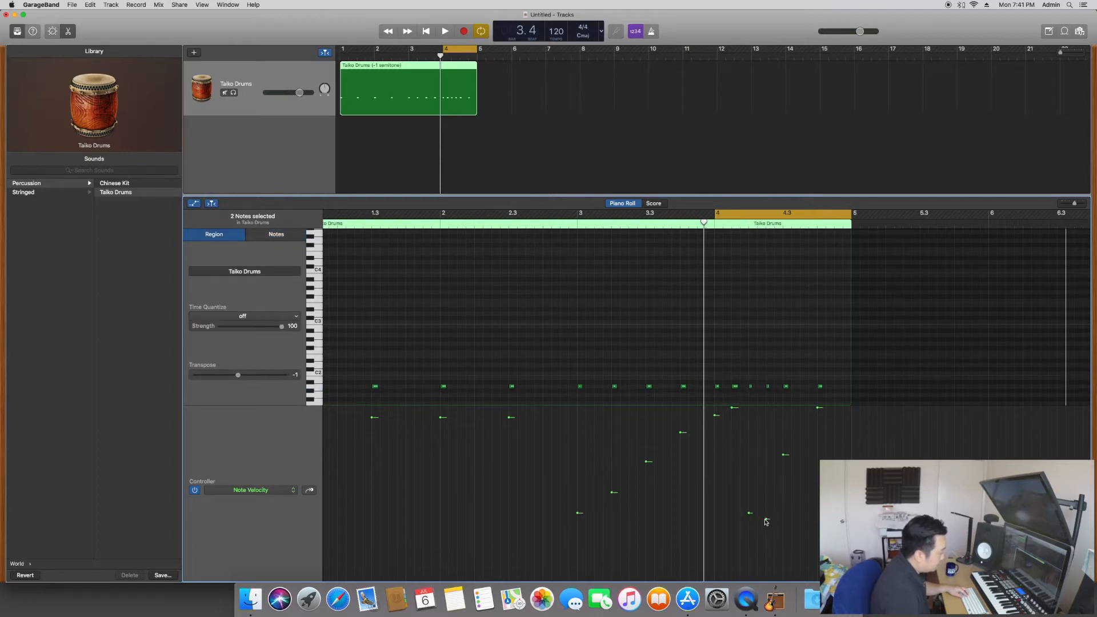
{"action": "left_click_drag", "start_coordinate": [768, 521], "coordinate": [766, 512]}
{"action": "left_click_drag", "start_coordinate": [783, 455], "coordinate": [820, 410]}
{"action": "key", "text": "space"}
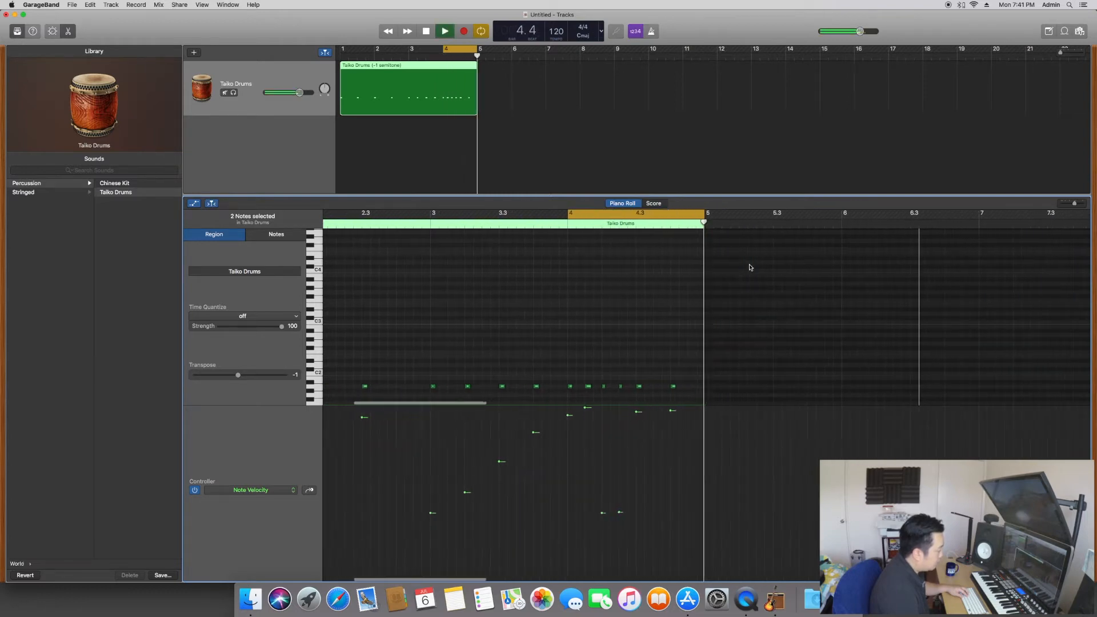
{"action": "key", "text": "space"}
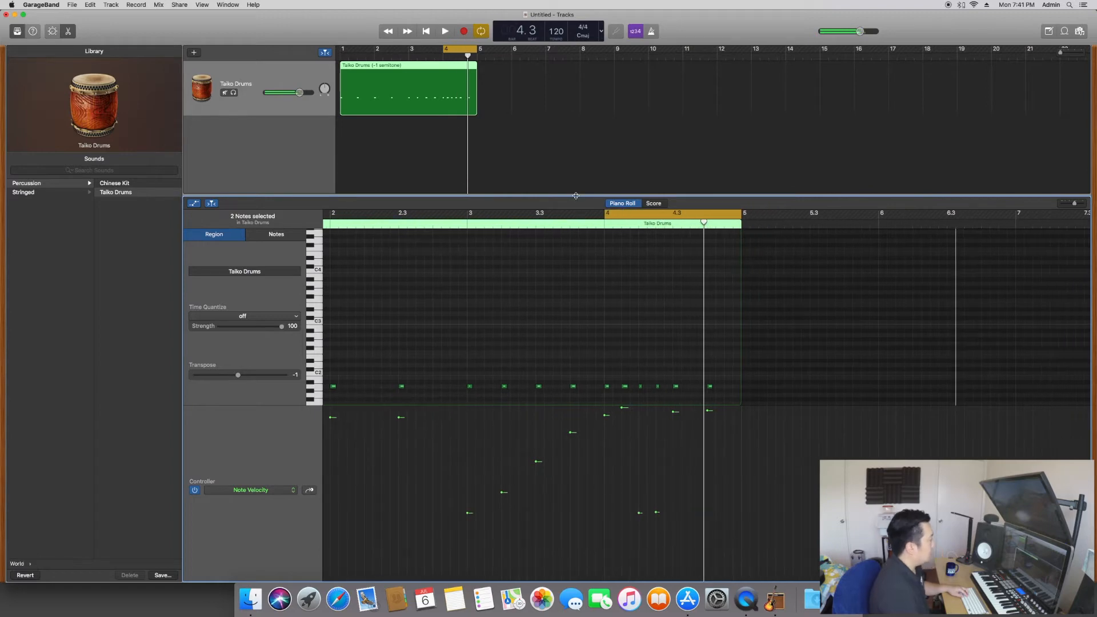
Extend the cycle area to cover bars 1 through 4 and play the whole pattern
{"action": "left_click_drag", "start_coordinate": [444, 49], "coordinate": [342, 80]}
{"action": "key", "text": "space"}
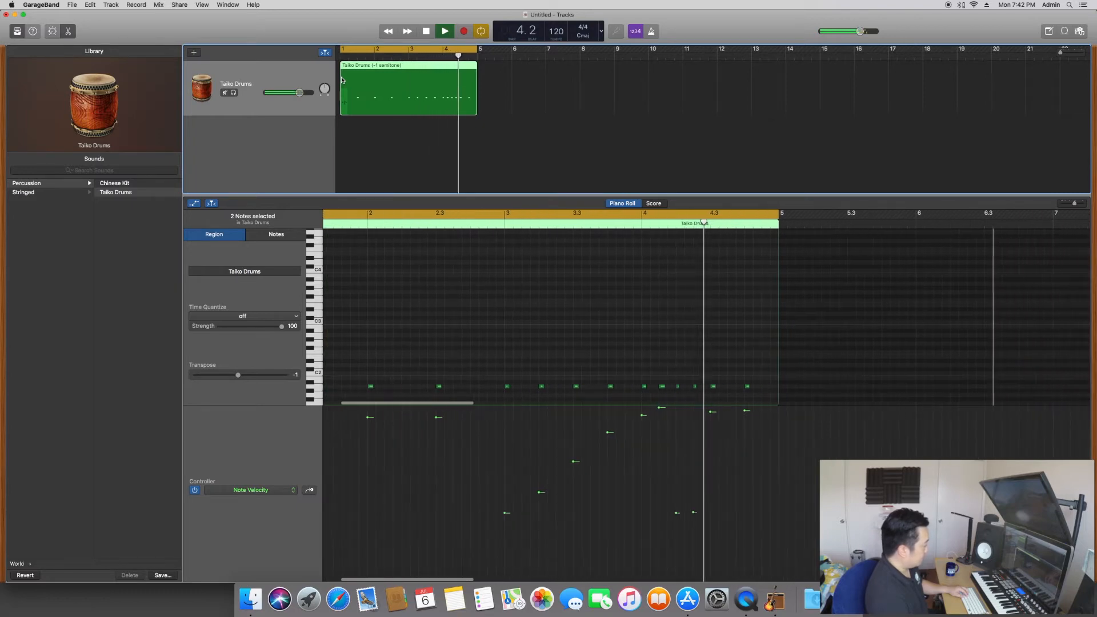
{"action": "key", "text": "space"}
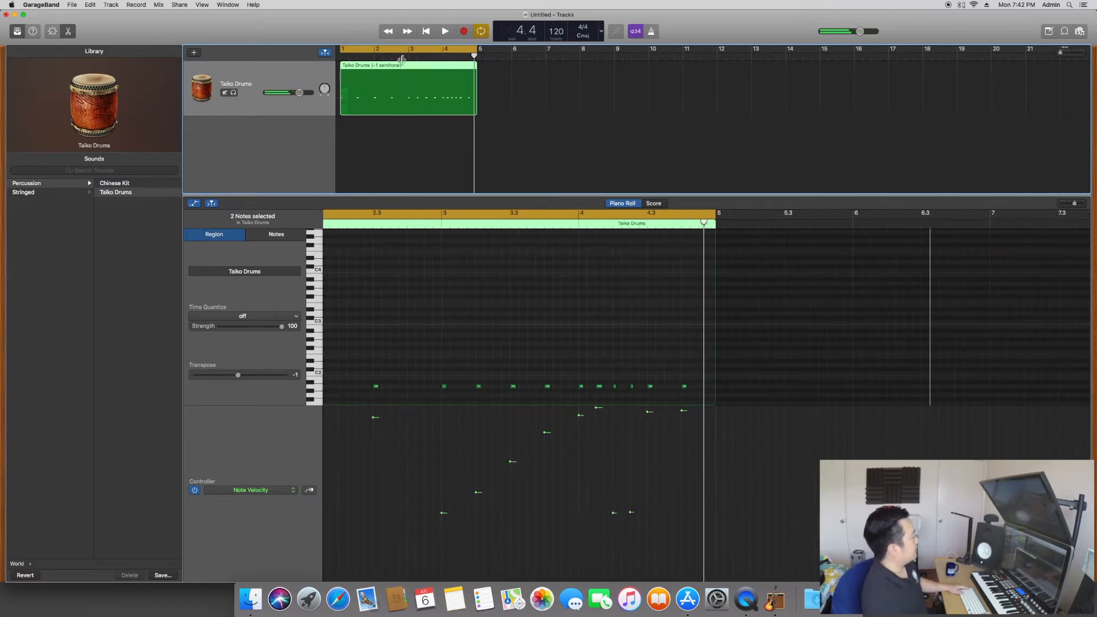
Turn off cycling, copy the four-bar Taiko Drums region to bar 5, and play both regions from the start
{"action": "left_click", "coordinate": [415, 72]}
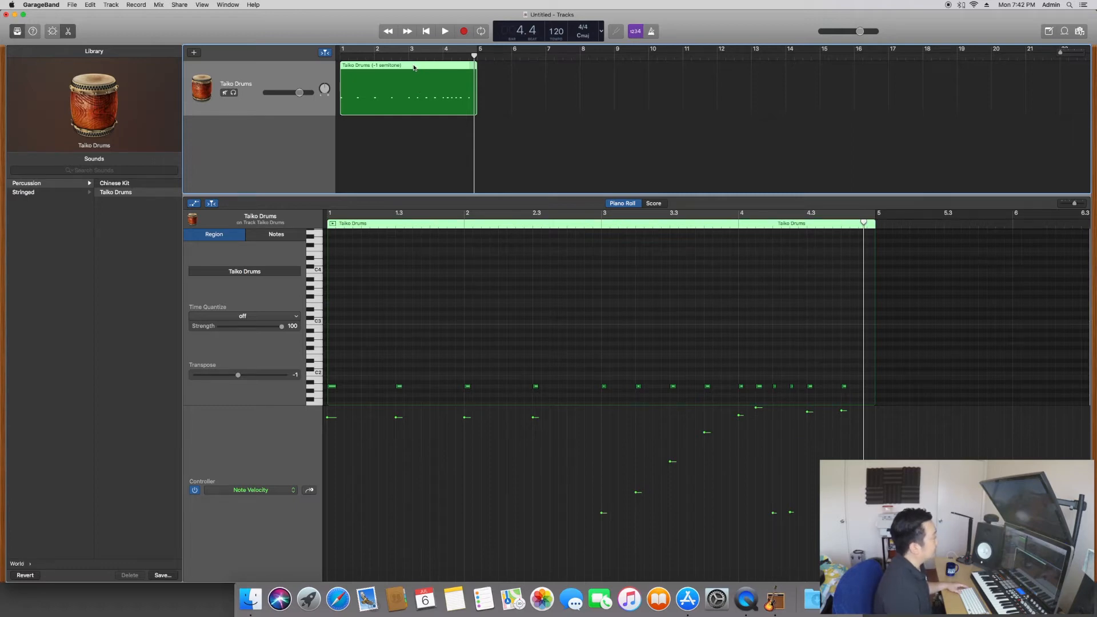
{"action": "left_click_drag", "start_coordinate": [415, 68], "coordinate": [553, 70]}
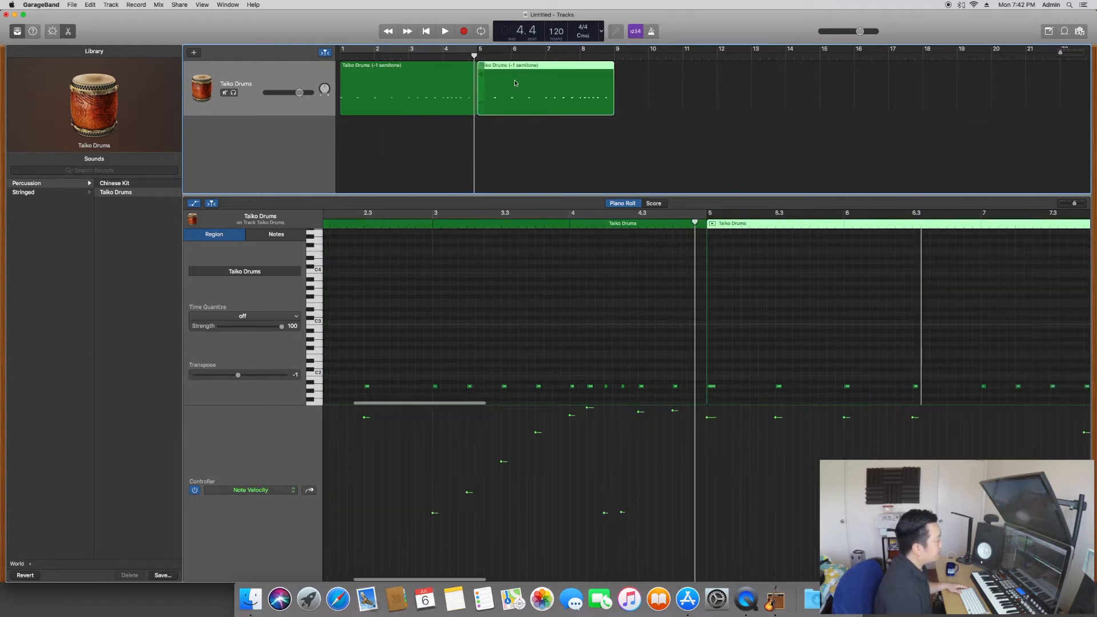
{"action": "key", "text": "Return"}
{"action": "key", "text": "space"}
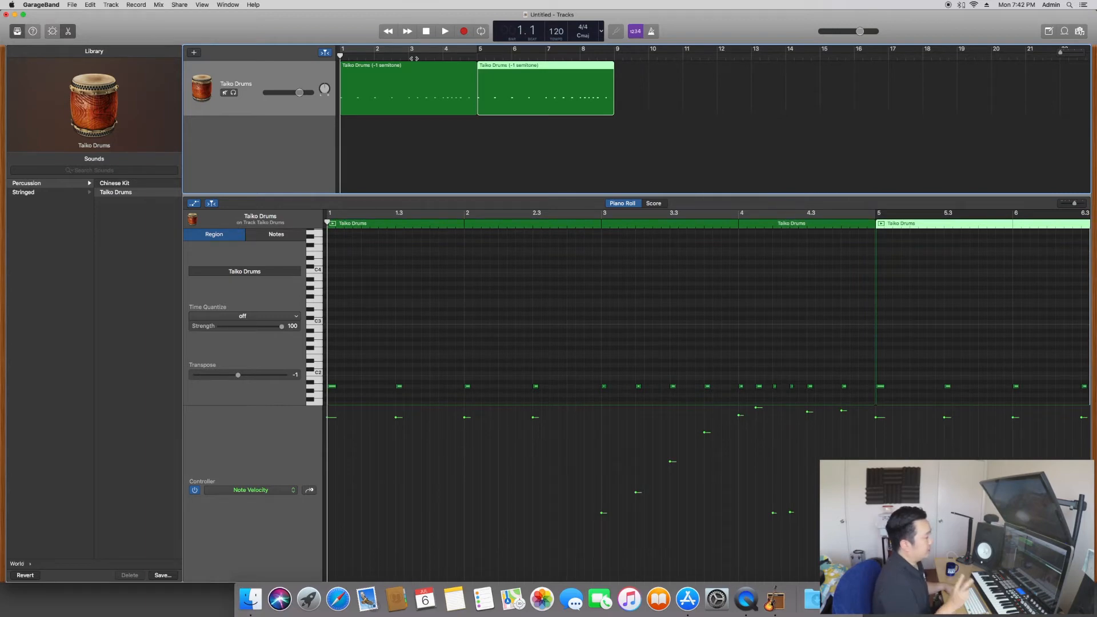
{"action": "key", "text": "space"}
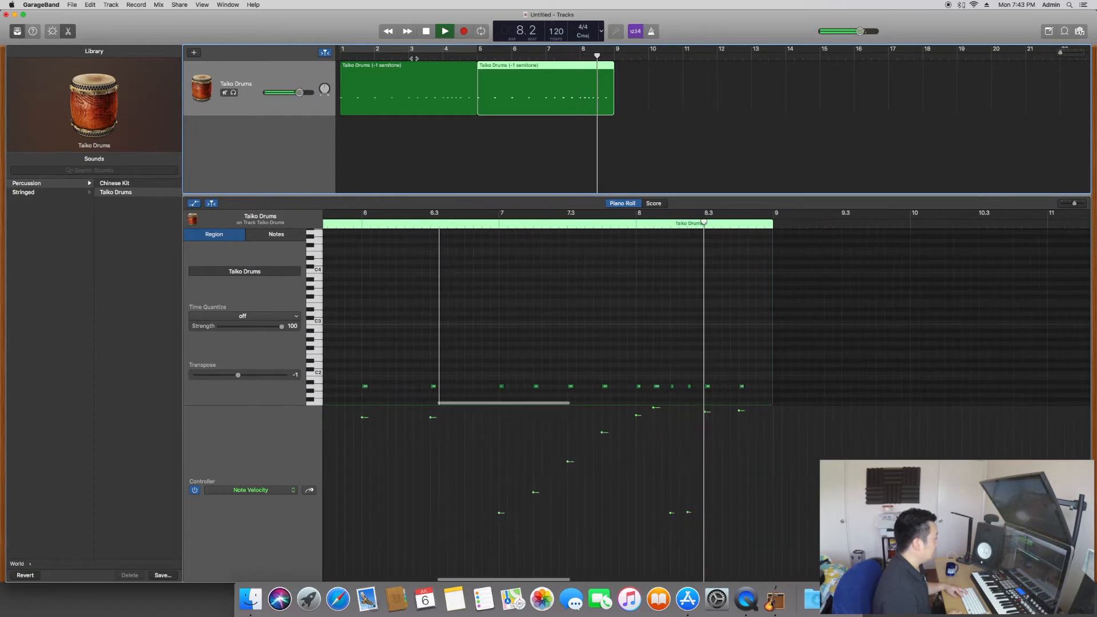
{"action": "key", "text": "space"}
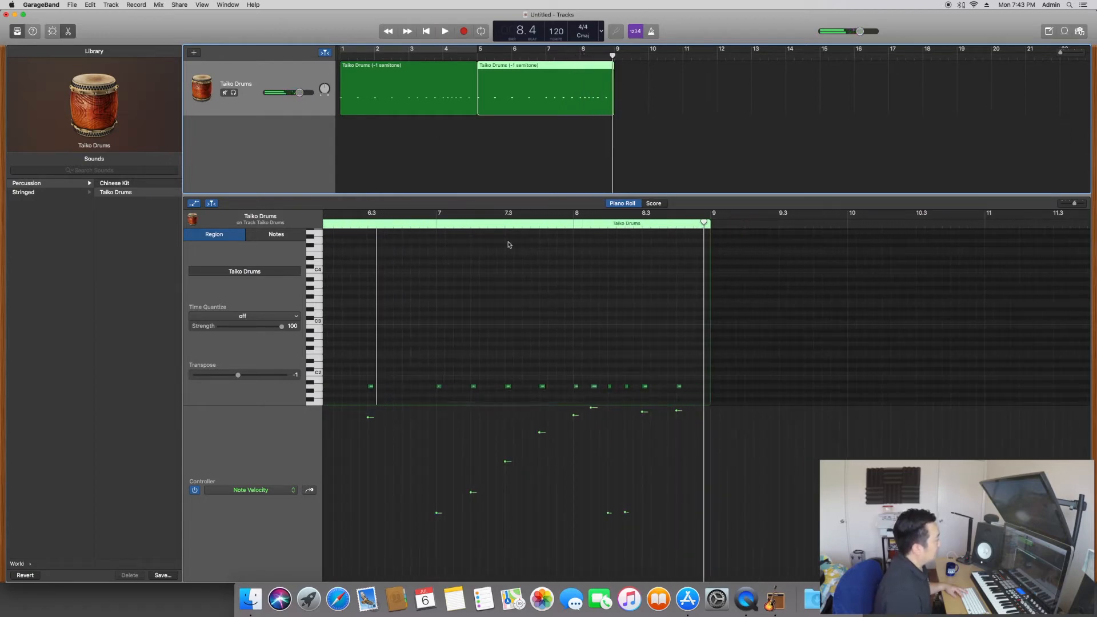
Raise the velocity of the first note in bar 5 to 127 and play the transition between the regions
{"action": "scroll", "coordinate": [615, 350], "scroll_direction": "left", "scroll_amount": 10}
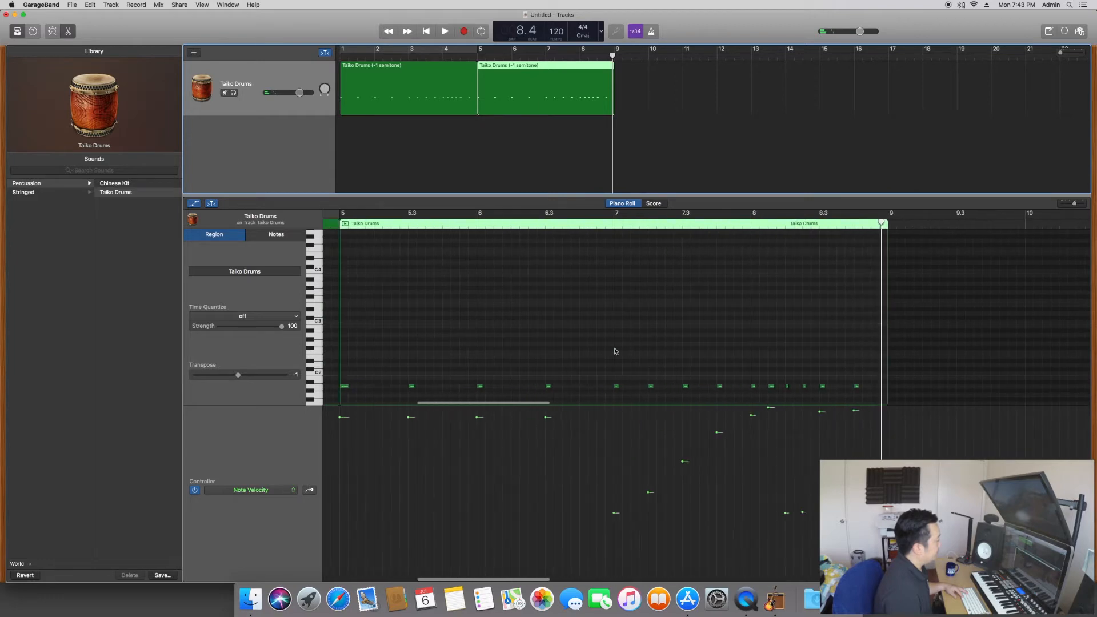
{"action": "scroll", "coordinate": [616, 351], "scroll_direction": "left", "scroll_amount": 3}
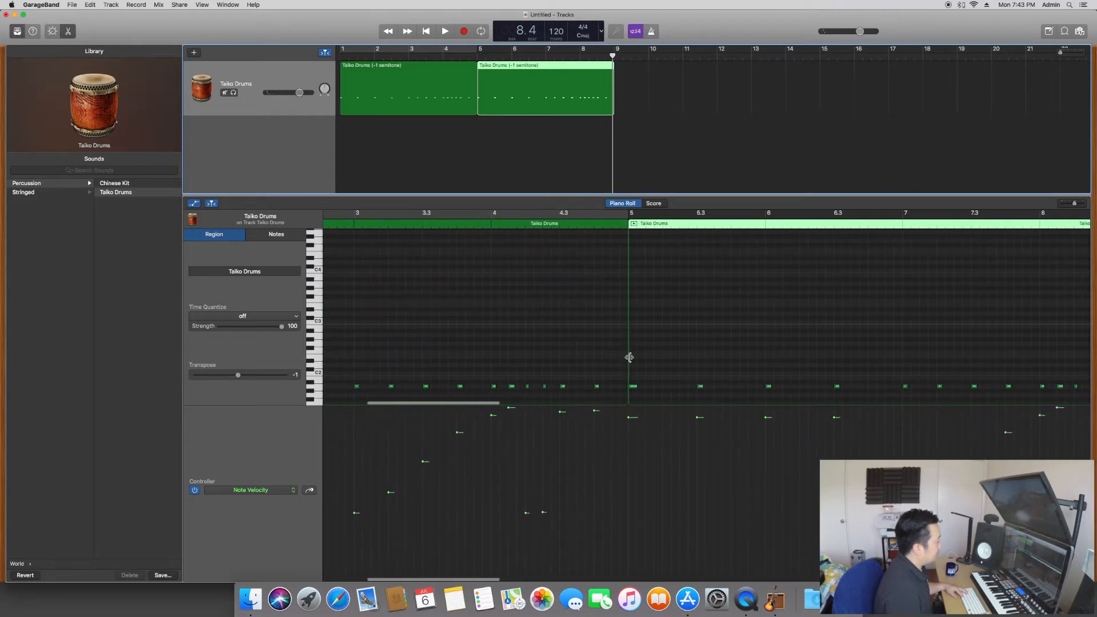
{"action": "left_click", "coordinate": [635, 386]}
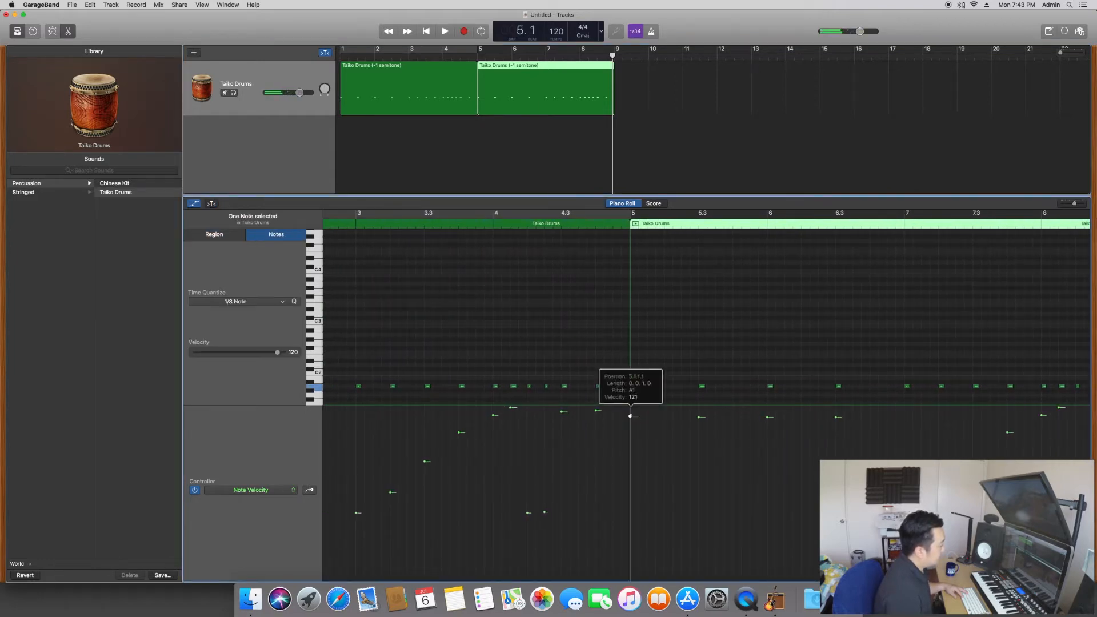
{"action": "left_click_drag", "start_coordinate": [631, 407], "coordinate": [632, 408]}
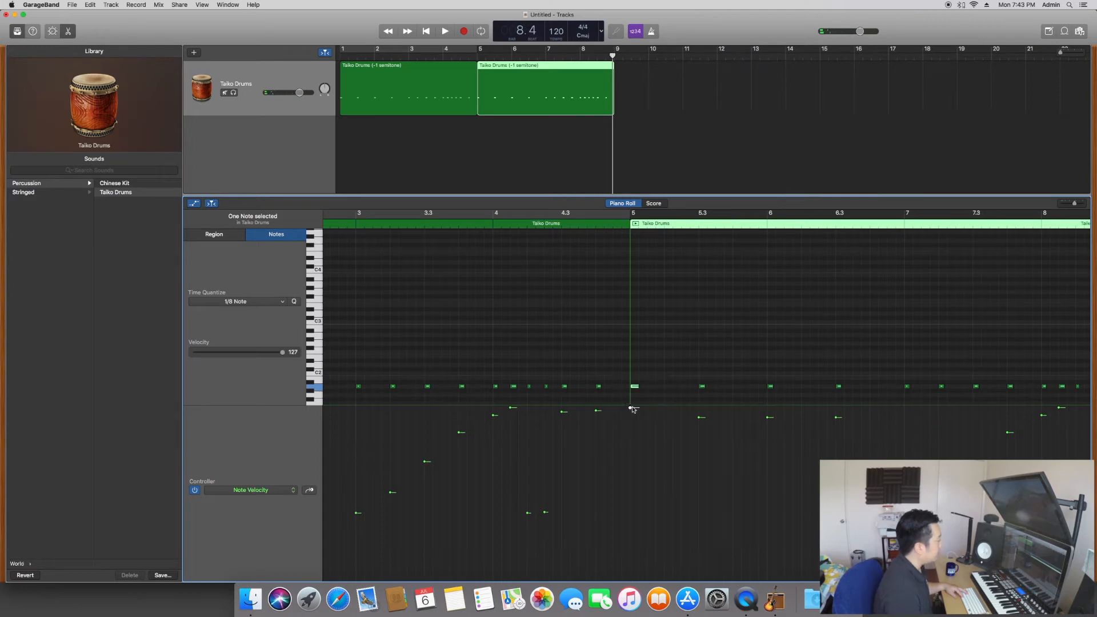
{"action": "key", "text": "space"}
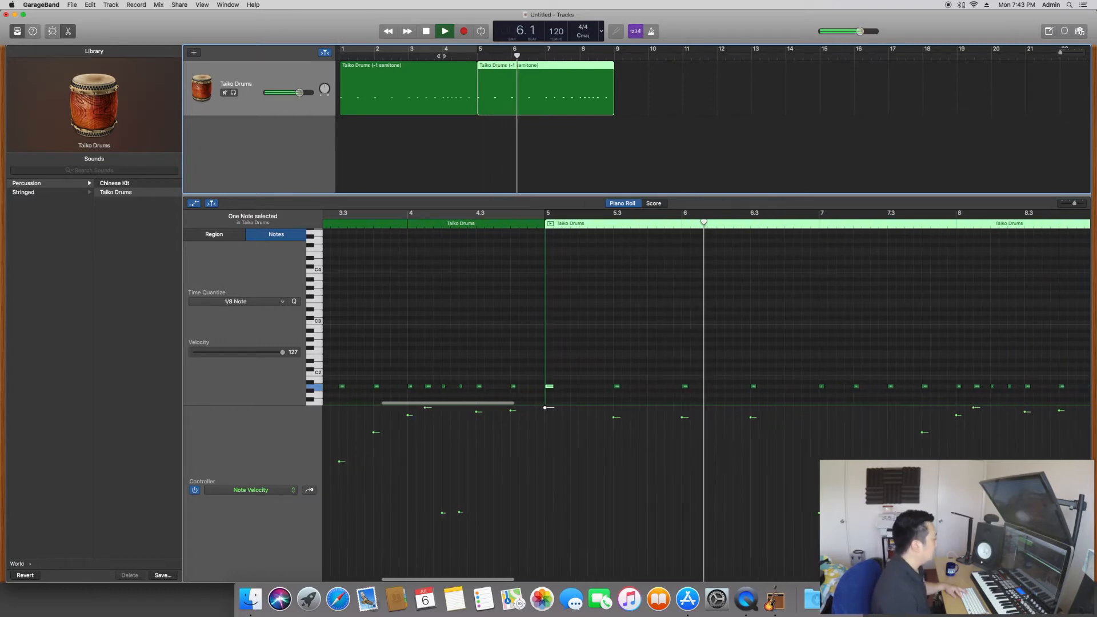
{"action": "key", "text": "space"}
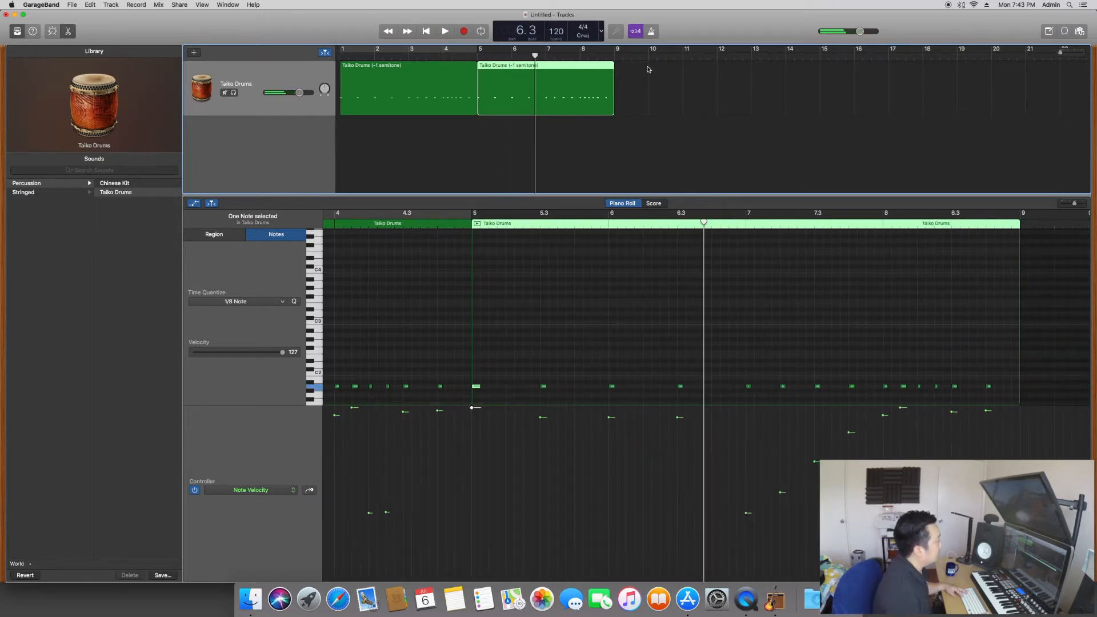
Create an empty MIDI region at bar 9 on the Taiko Drums track and lengthen it to four bars, ending at bar 13
{"action": "left_click", "coordinate": [615, 56]}
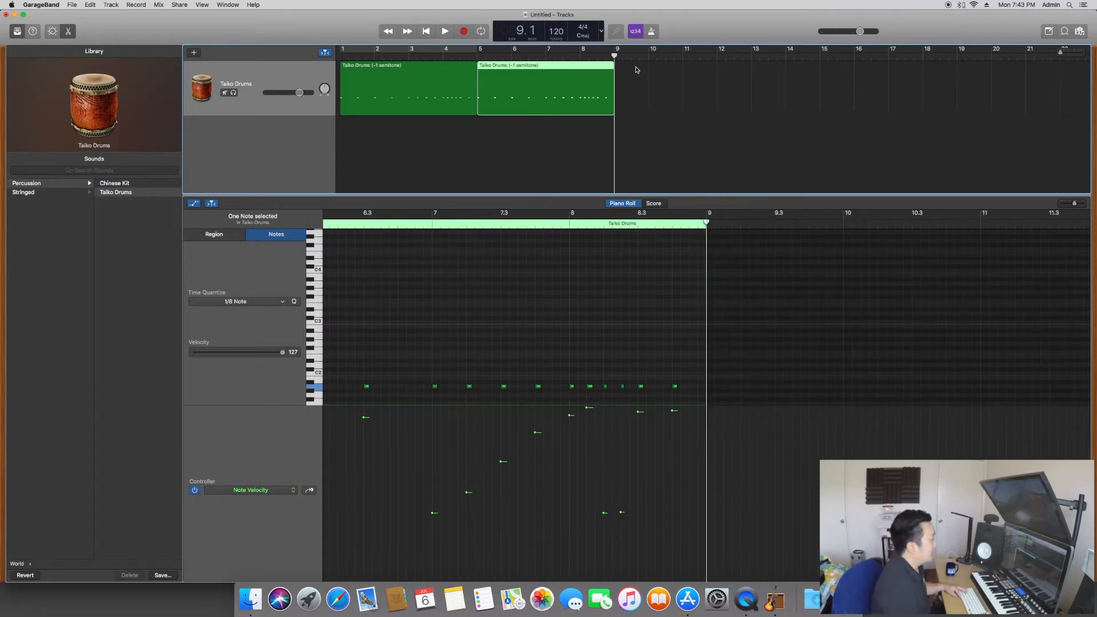
{"action": "left_click", "coordinate": [626, 68]}
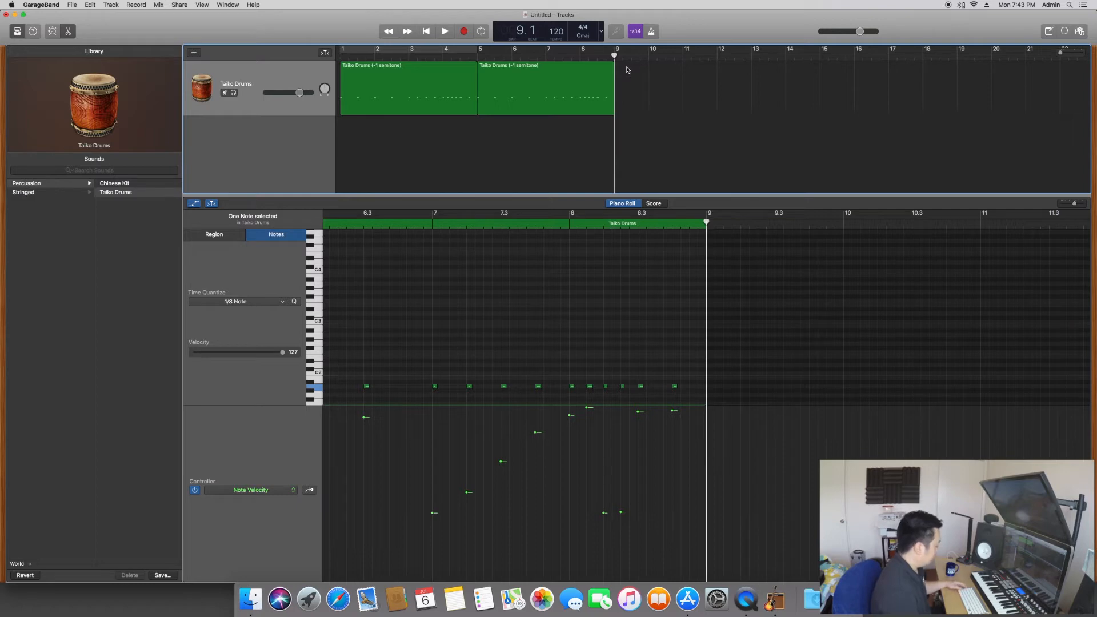
{"action": "right_click", "coordinate": [628, 70]}
{"action": "left_click", "coordinate": [648, 71]}
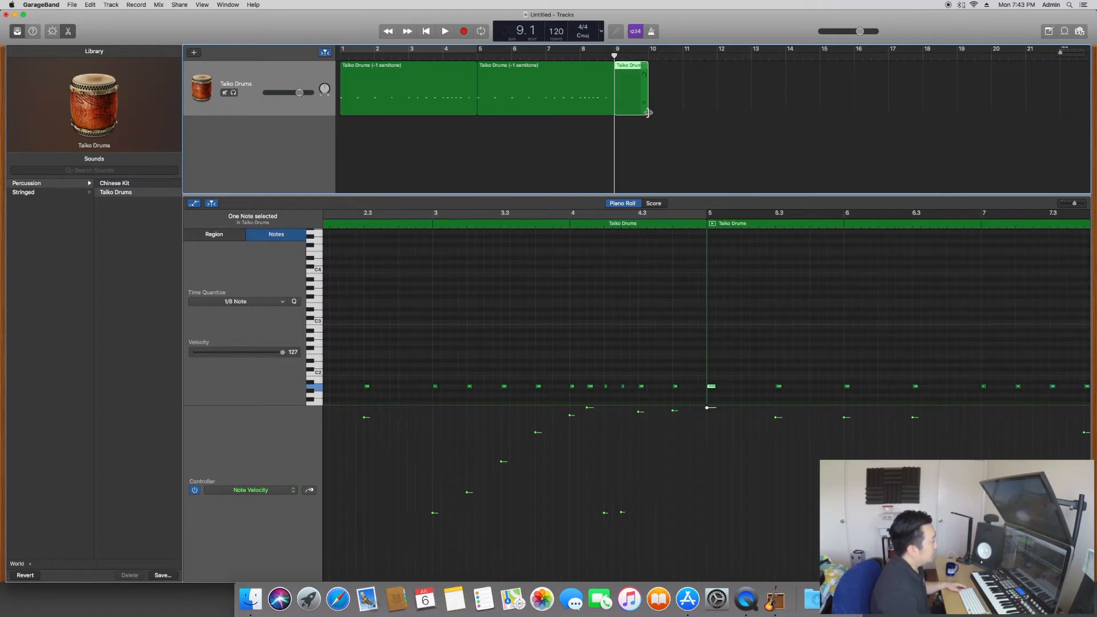
{"action": "left_click", "coordinate": [675, 115]}
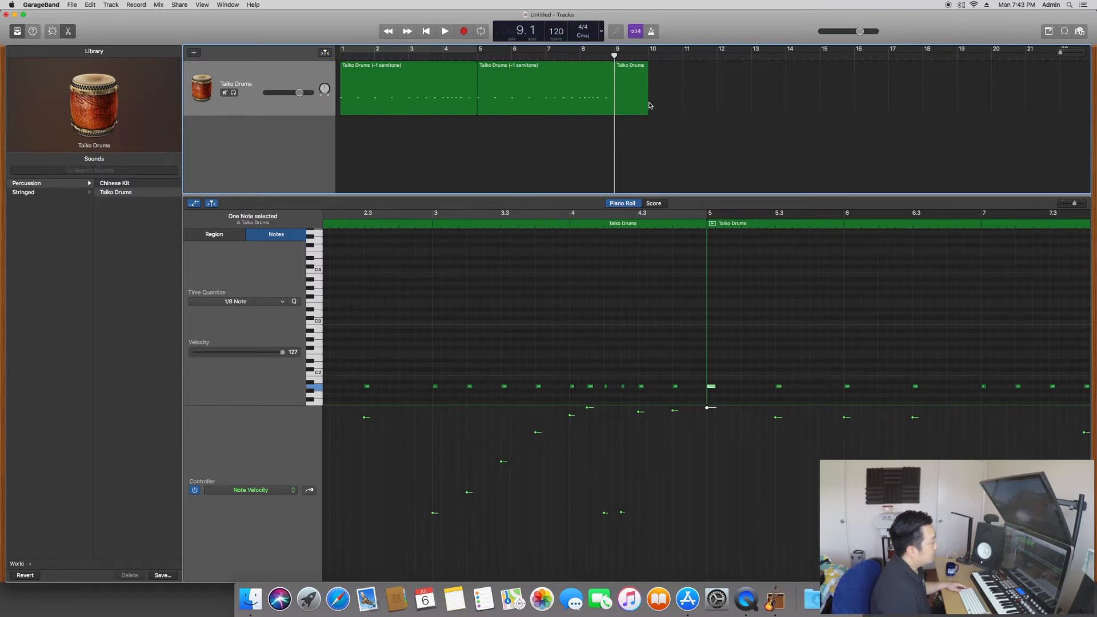
{"action": "left_click_drag", "start_coordinate": [650, 106], "coordinate": [752, 106]}
Open the new region in the piano roll and add an A1 note at the very start of bar 9
{"action": "double_click", "coordinate": [663, 65]}
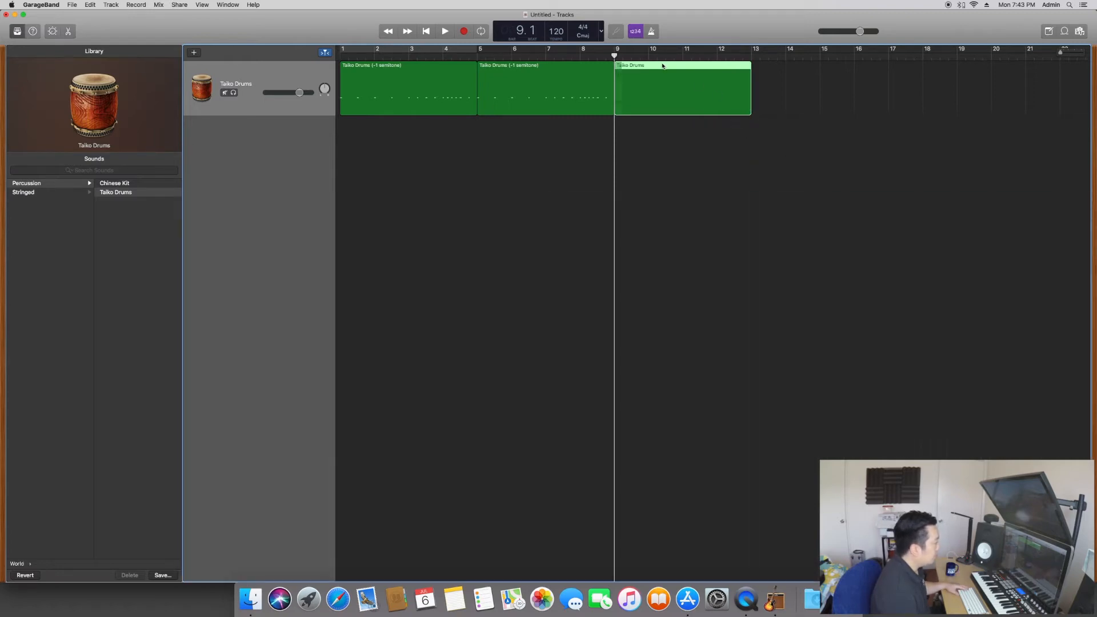
{"action": "double_click", "coordinate": [650, 63]}
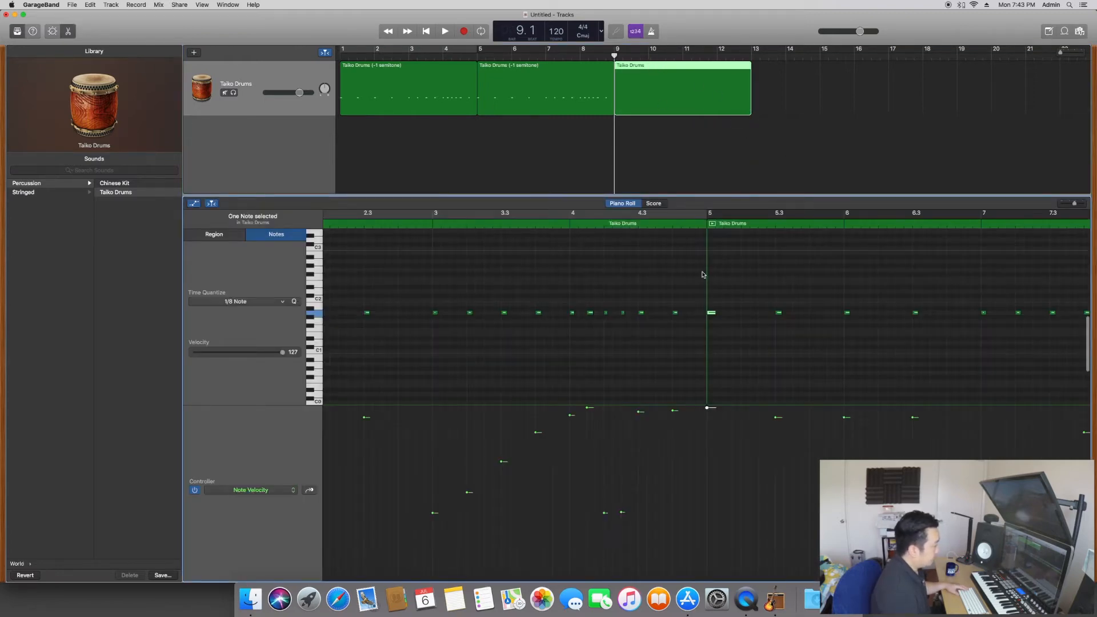
{"action": "scroll", "coordinate": [703, 275], "scroll_direction": "right", "scroll_amount": 15}
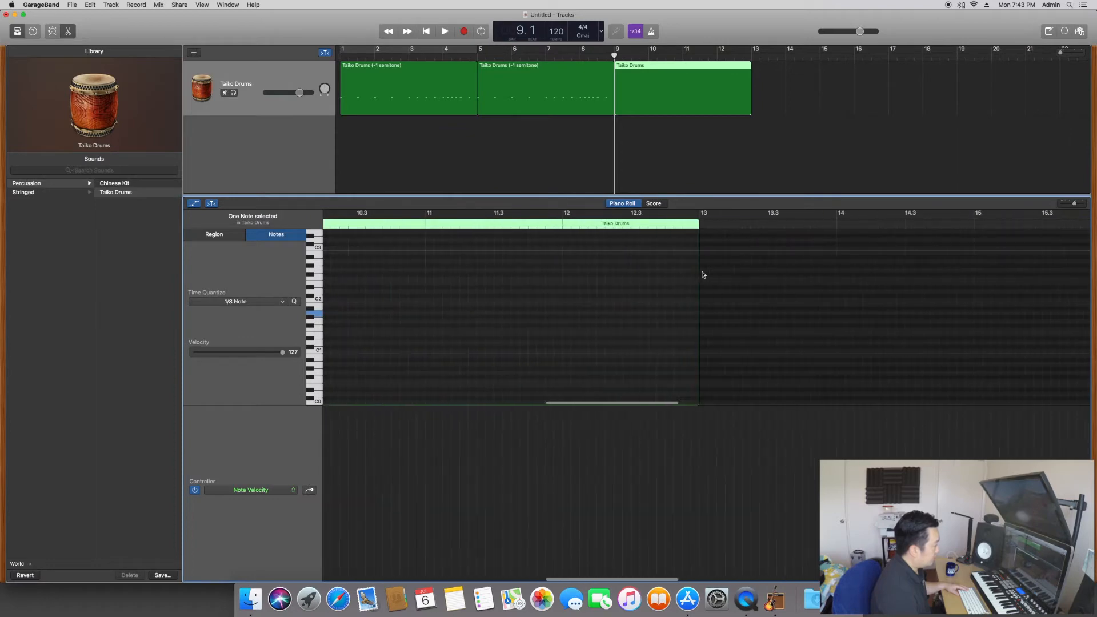
{"action": "scroll", "coordinate": [703, 275], "scroll_direction": "left", "scroll_amount": 3}
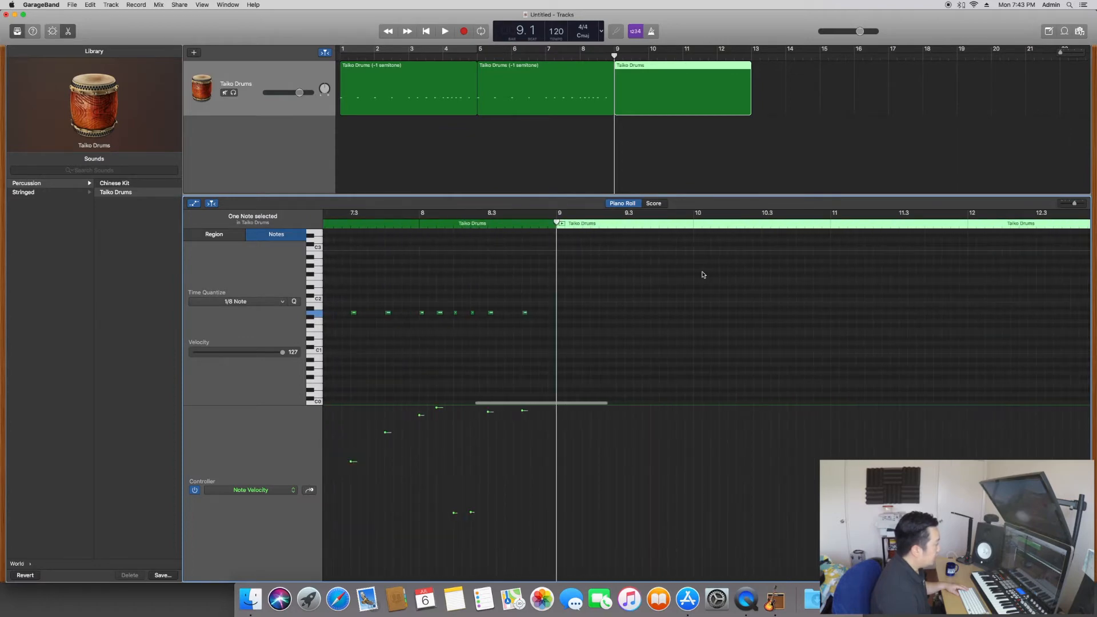
{"action": "left_click", "coordinate": [561, 314]}
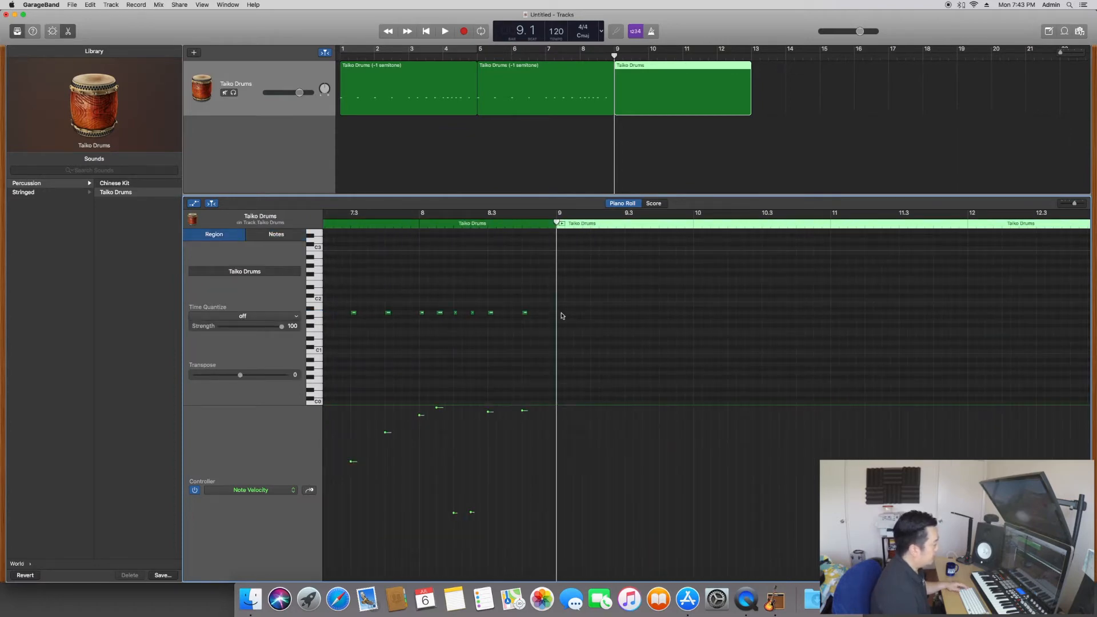
{"action": "right_click", "coordinate": [561, 316]}
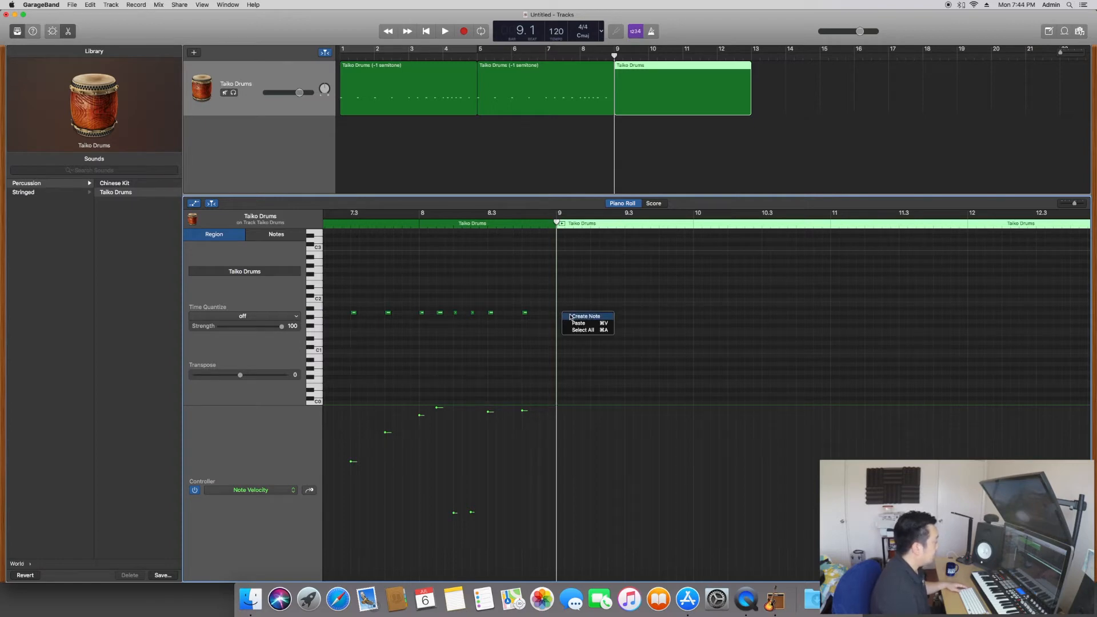
{"action": "left_click", "coordinate": [583, 316]}
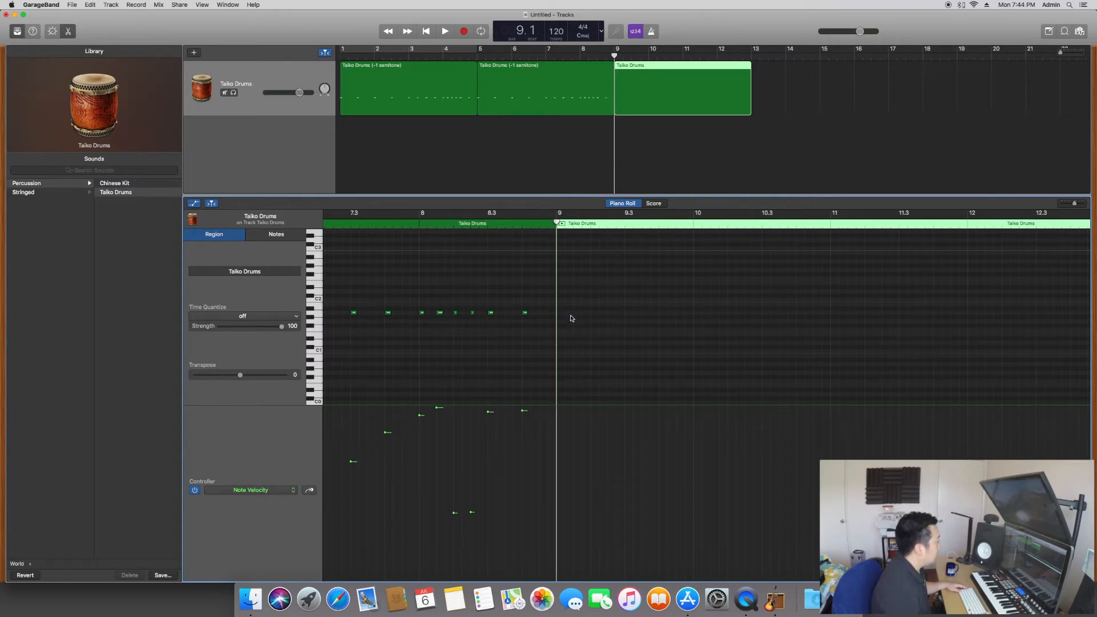
{"action": "left_click", "coordinate": [561, 314]}
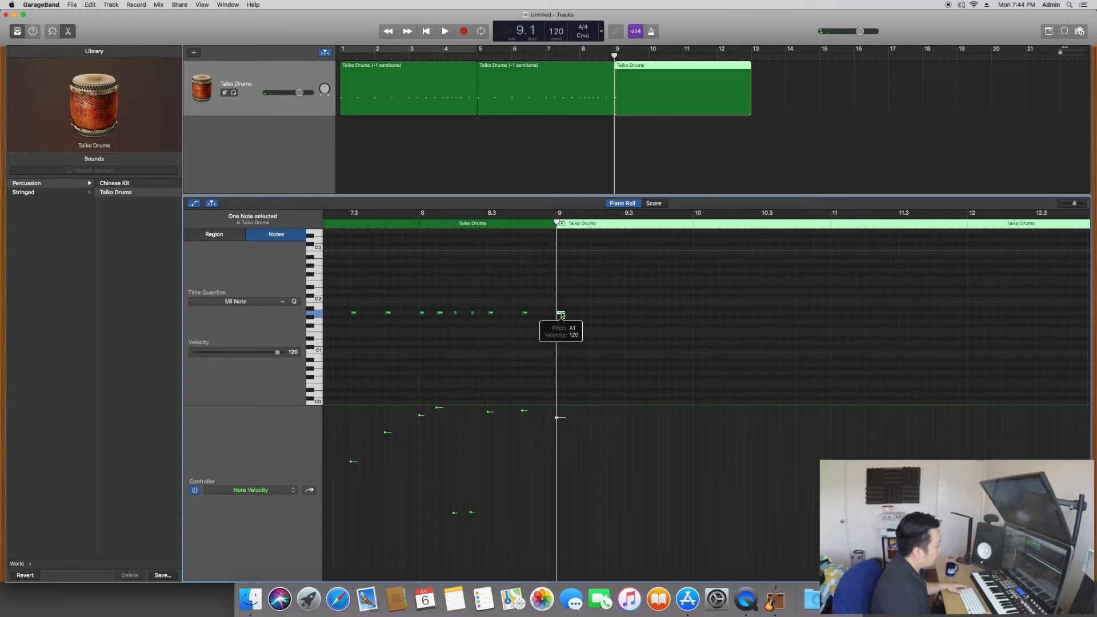
Copy the A1 note at eighth-note spacing to make four notes filling the first half of bar 9, and play them
{"action": "left_click_drag", "start_coordinate": [561, 314], "coordinate": [578, 315]}
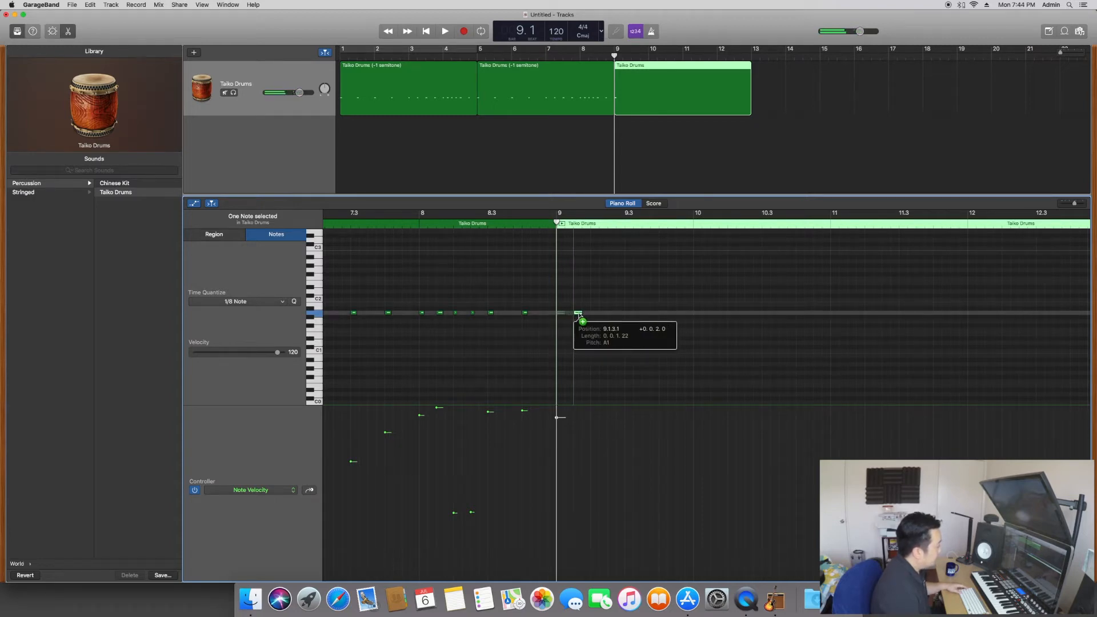
{"action": "left_click_drag", "start_coordinate": [578, 314], "coordinate": [578, 315]}
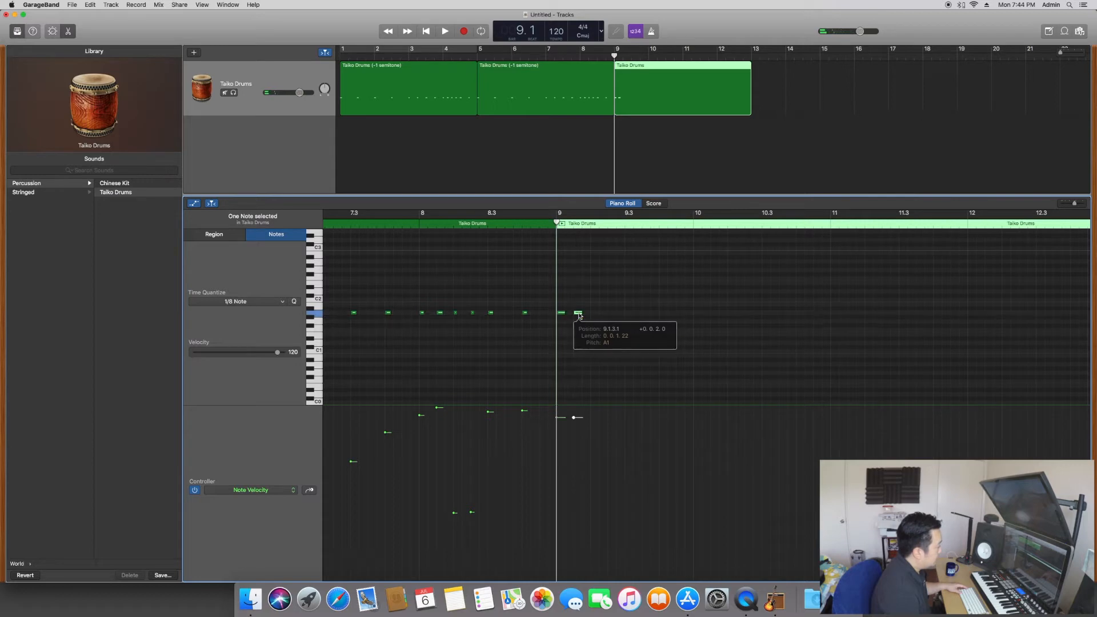
{"action": "left_click", "coordinate": [561, 313], "text": "shift"}
{"action": "left_click_drag", "start_coordinate": [582, 316], "coordinate": [557, 303]}
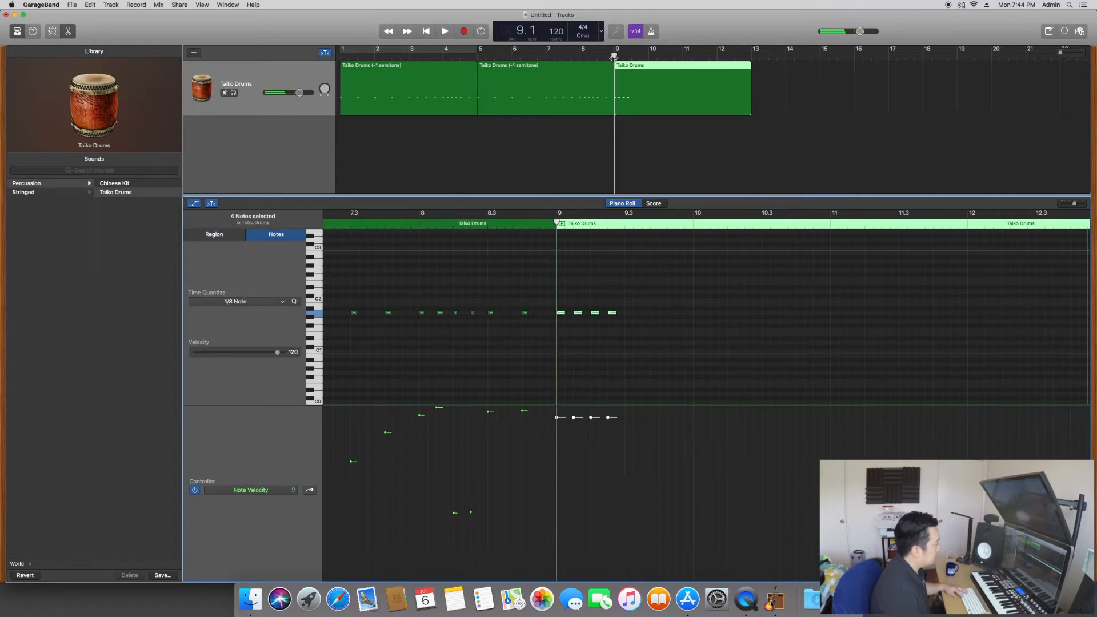
{"action": "left_click", "coordinate": [614, 57]}
{"action": "key", "text": "space"}
{"action": "key", "text": "space"}
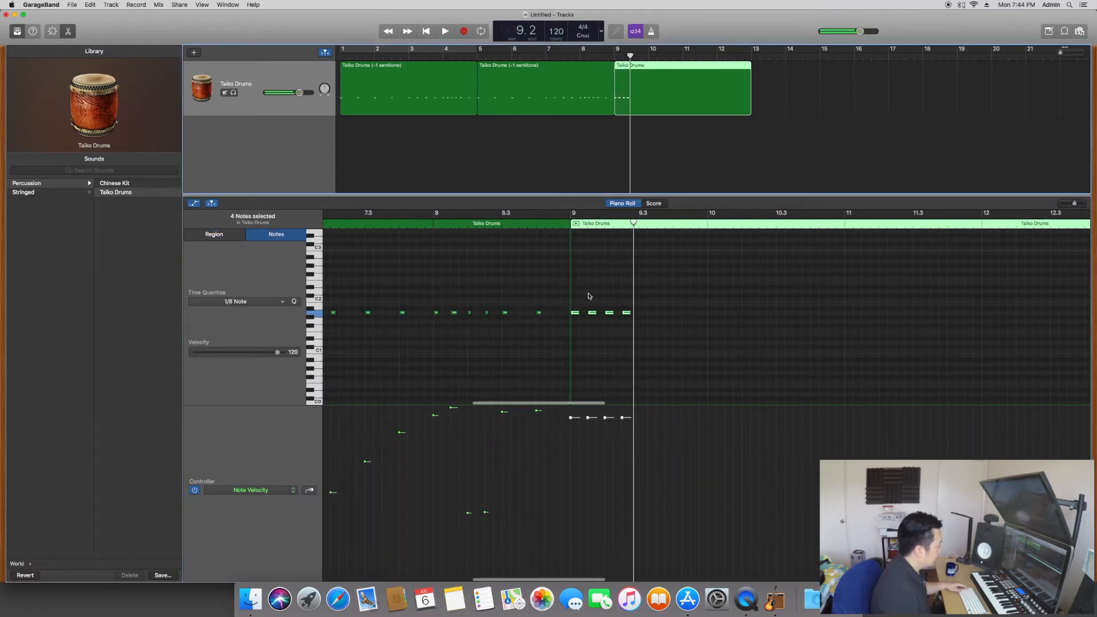
Duplicate the four-note group into the second half of bar 9 and first half of bar 10, adding single notes on beats 3 and 4
{"action": "left_click_drag", "start_coordinate": [576, 312], "coordinate": [645, 314]}
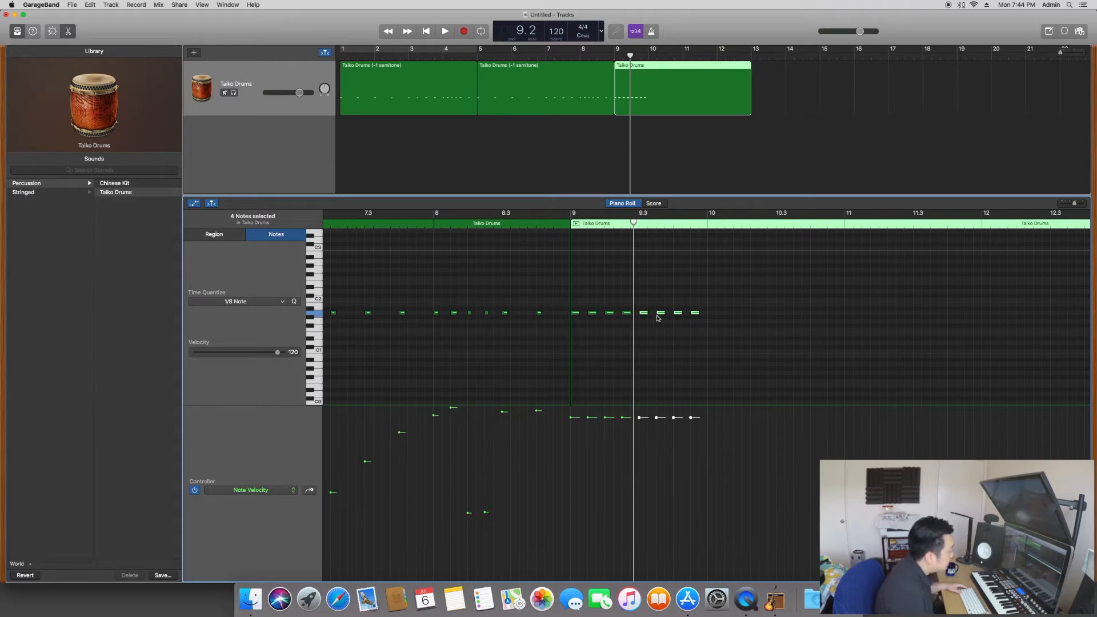
{"action": "left_click_drag", "start_coordinate": [643, 314], "coordinate": [712, 314]}
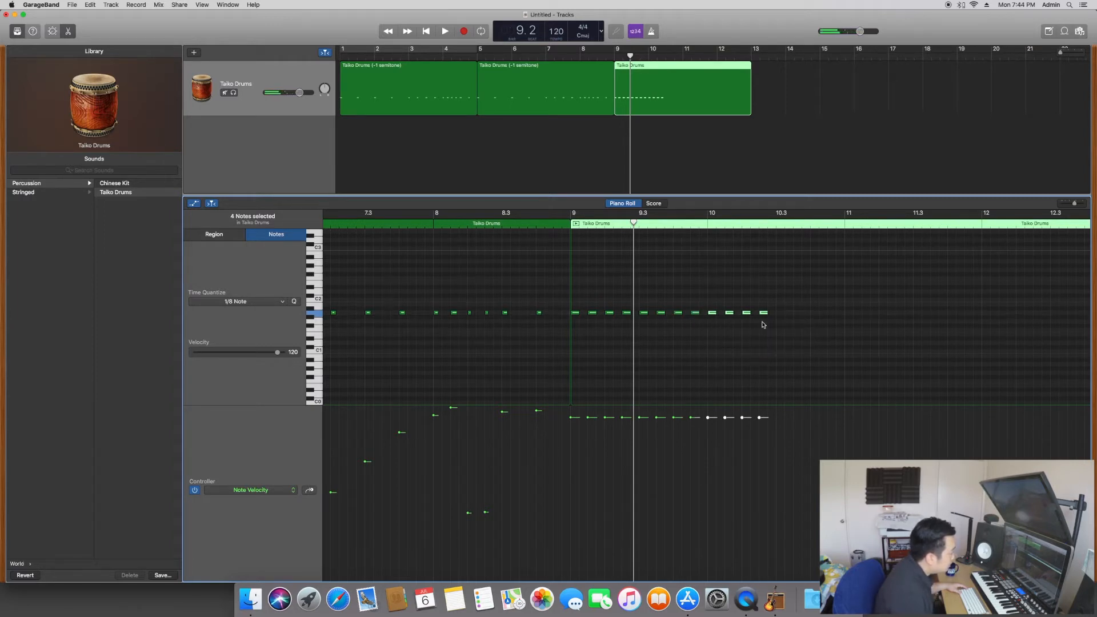
{"action": "left_click", "coordinate": [746, 313]}
{"action": "left_click_drag", "start_coordinate": [749, 313], "coordinate": [814, 314]}
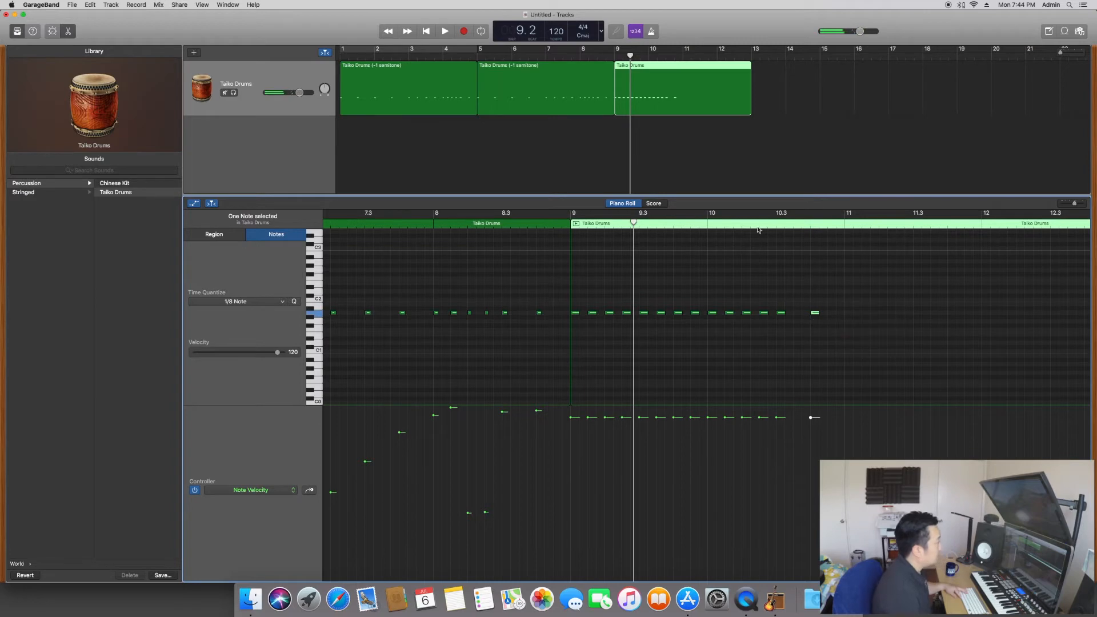
Set the cycle area over bars 9 through 12 and play the new drum pattern
{"action": "left_click_drag", "start_coordinate": [617, 50], "coordinate": [748, 50]}
{"action": "key", "text": "space"}
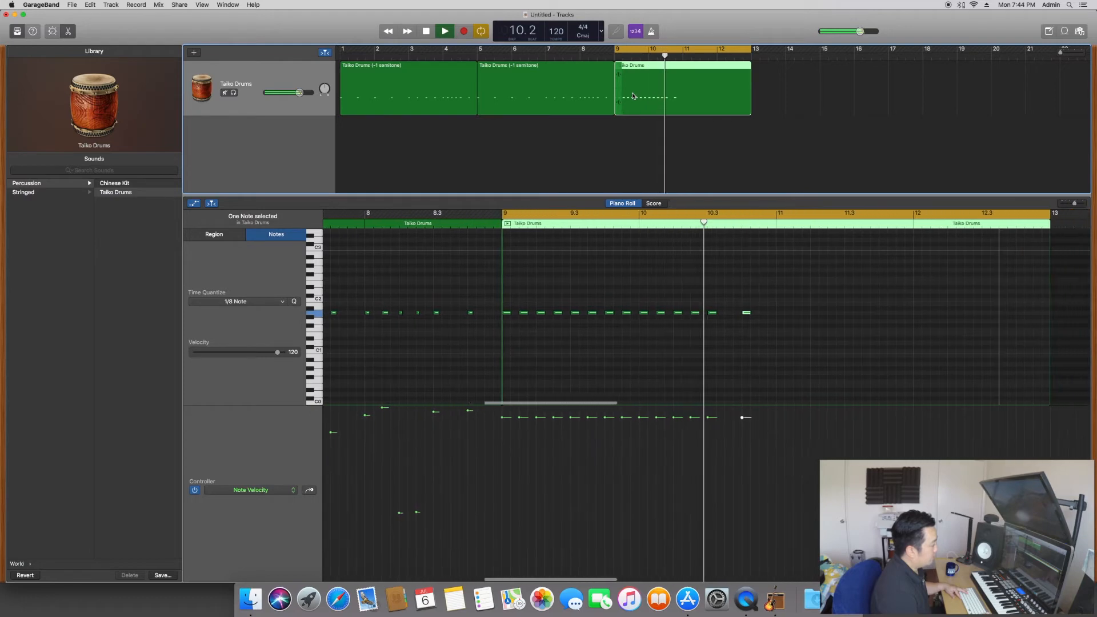
{"action": "key", "text": "space"}
{"action": "left_click_drag", "start_coordinate": [706, 326], "coordinate": [427, 301]}
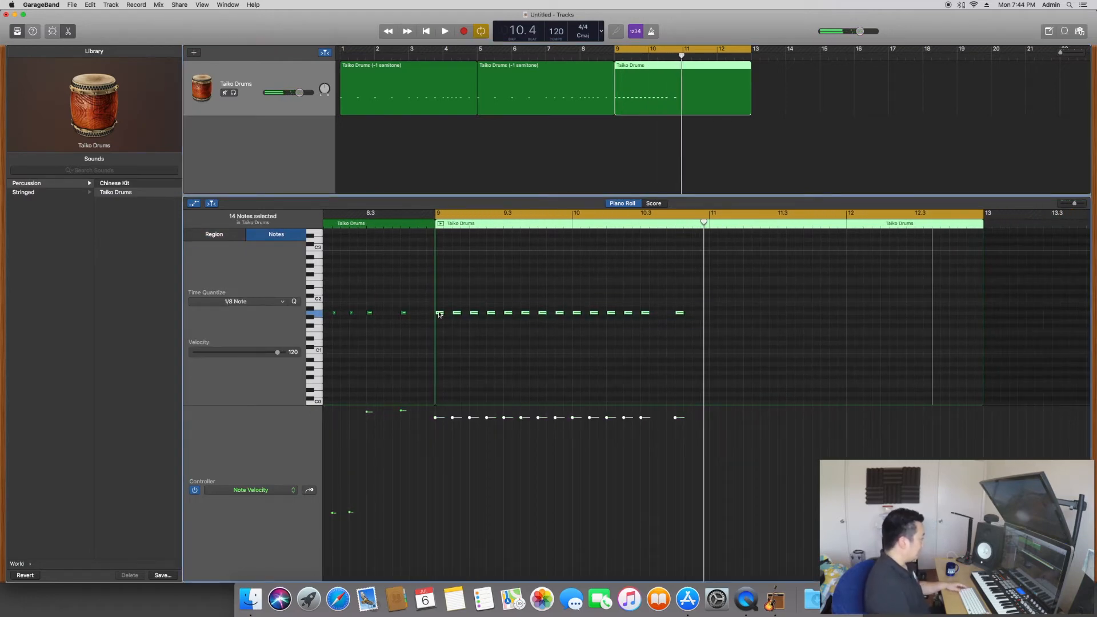
{"action": "left_click", "coordinate": [440, 313]}
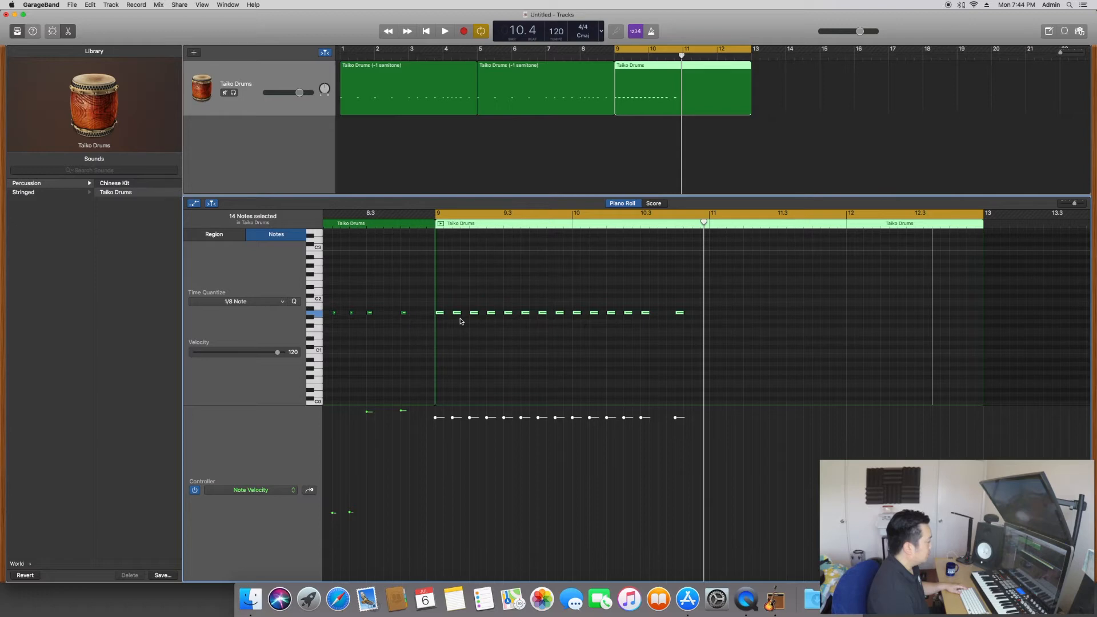
{"action": "left_click", "coordinate": [493, 344]}
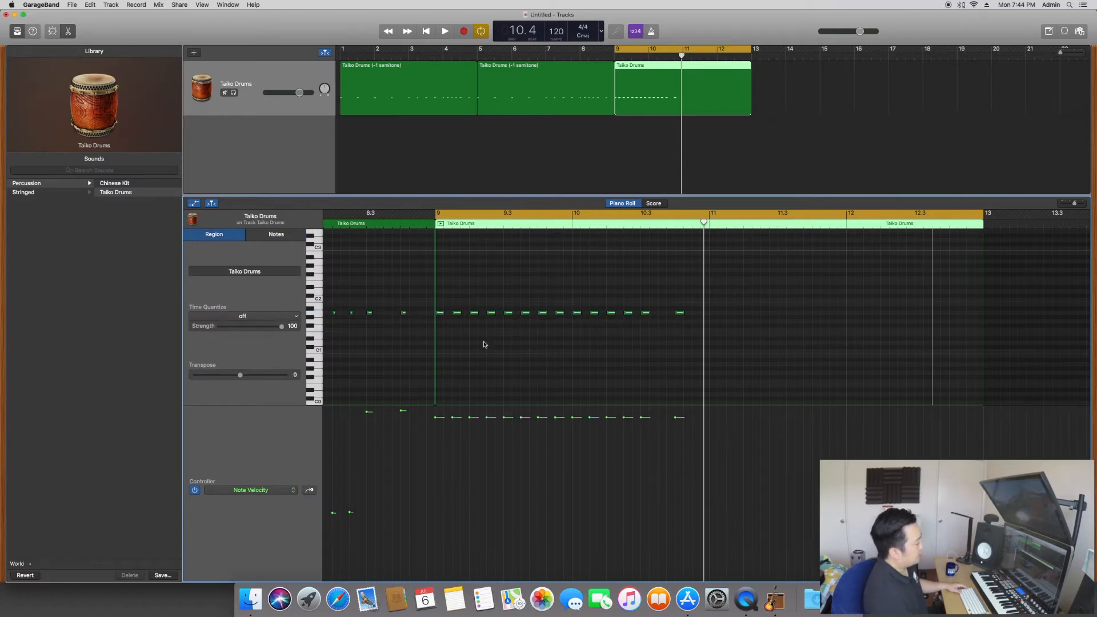
Raise the first two notes of bar 9 to nearly full velocity and drop the third and fourth notes to a very low velocity
{"action": "left_click_drag", "start_coordinate": [463, 323], "coordinate": [433, 298]}
{"action": "mouse_move", "coordinate": [435, 418]}
{"action": "left_mouse_down"}
{"action": "mouse_move", "coordinate": [452, 408]}
{"action": "mouse_move", "coordinate": [492, 424]}
{"action": "left_mouse_up"}
{"action": "left_click", "coordinate": [451, 421]}
{"action": "scroll", "coordinate": [465, 412], "scroll_direction": "left", "scroll_amount": 1}
{"action": "left_click_drag", "start_coordinate": [473, 299], "coordinate": [495, 323]}
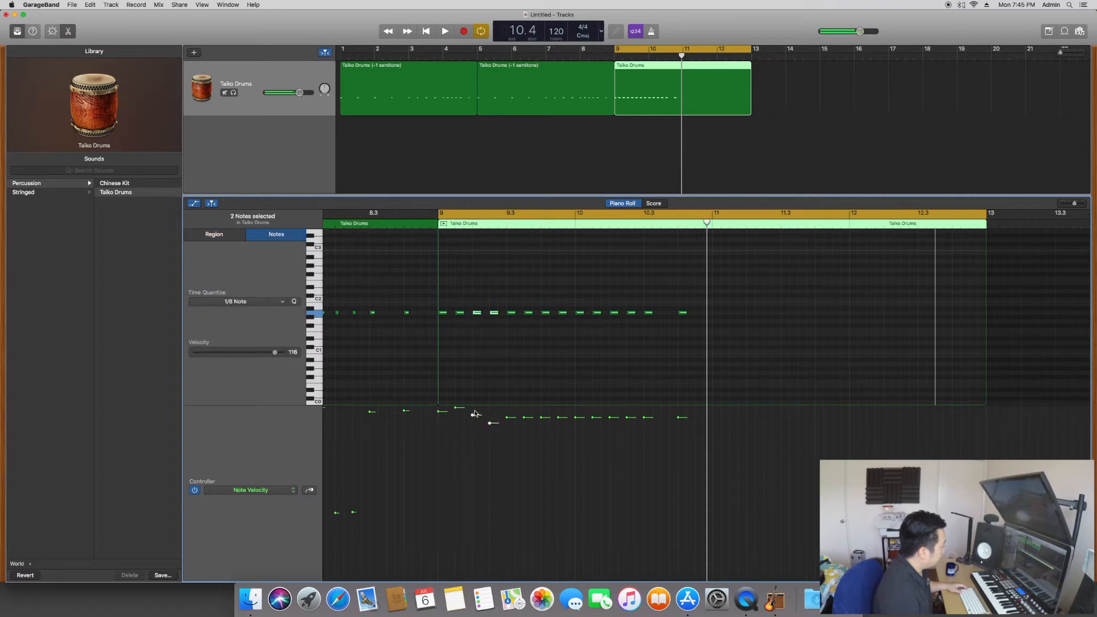
{"action": "left_click_drag", "start_coordinate": [473, 417], "coordinate": [473, 497]}
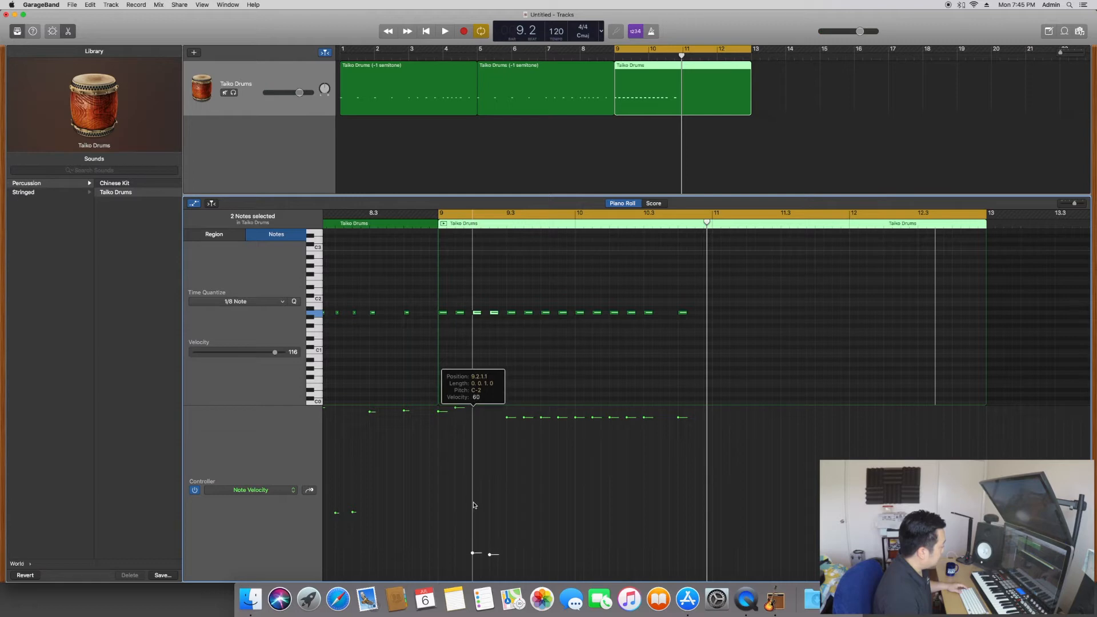
{"action": "left_click", "coordinate": [490, 554]}
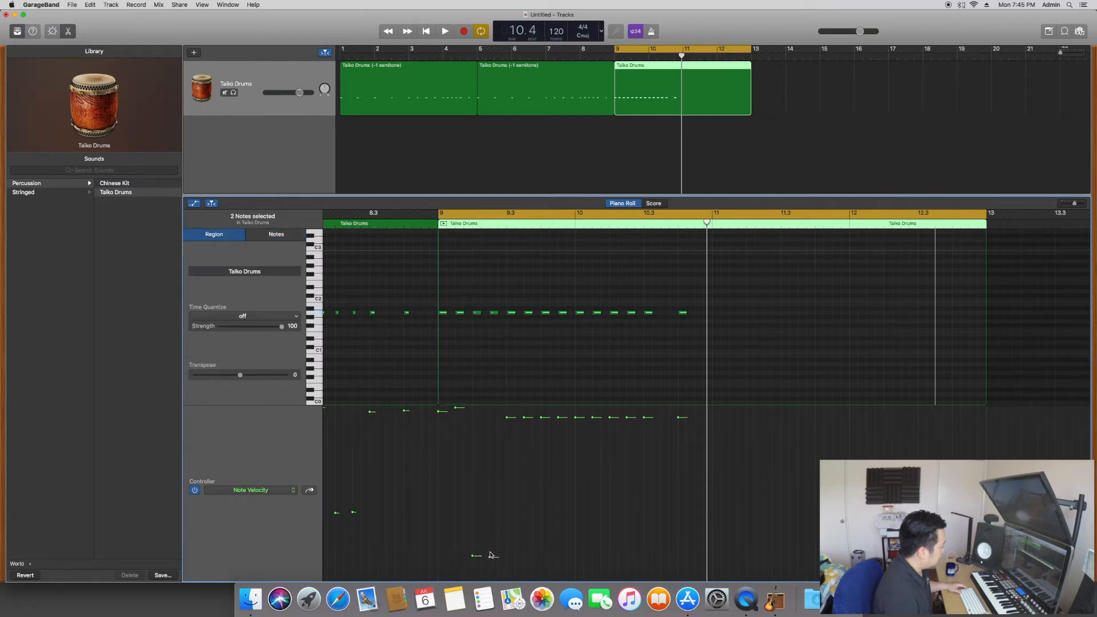
{"action": "left_click_drag", "start_coordinate": [490, 559], "coordinate": [490, 554]}
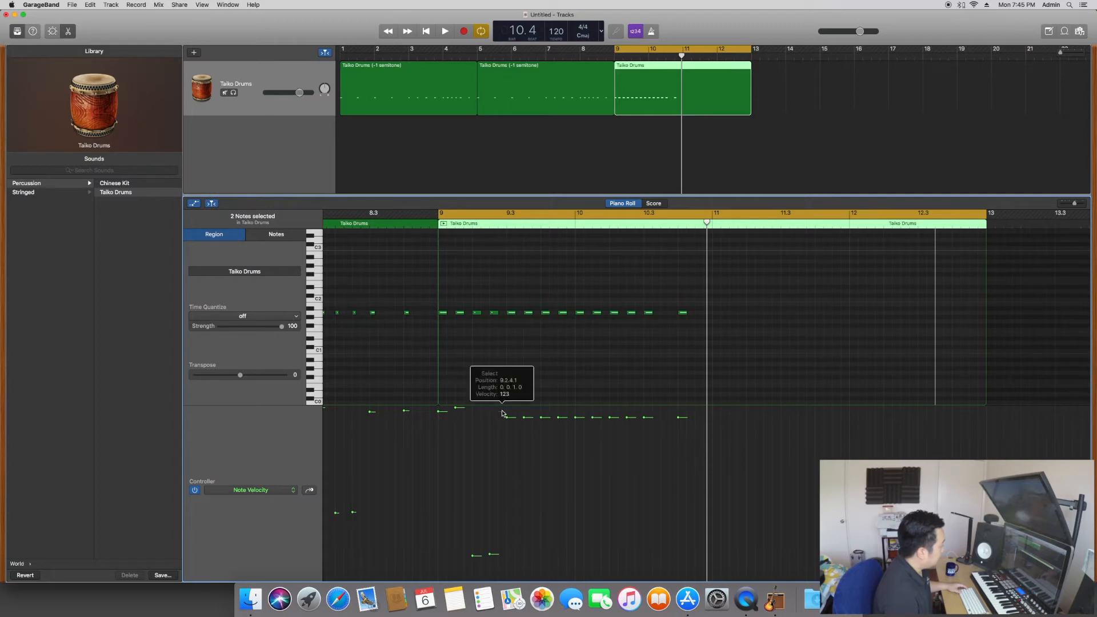
Raise the fifth and sixth notes of bar 9 to velocities of about 123 or higher and drop the seventh and eighth very low
{"action": "left_click_drag", "start_coordinate": [506, 299], "coordinate": [526, 319]}
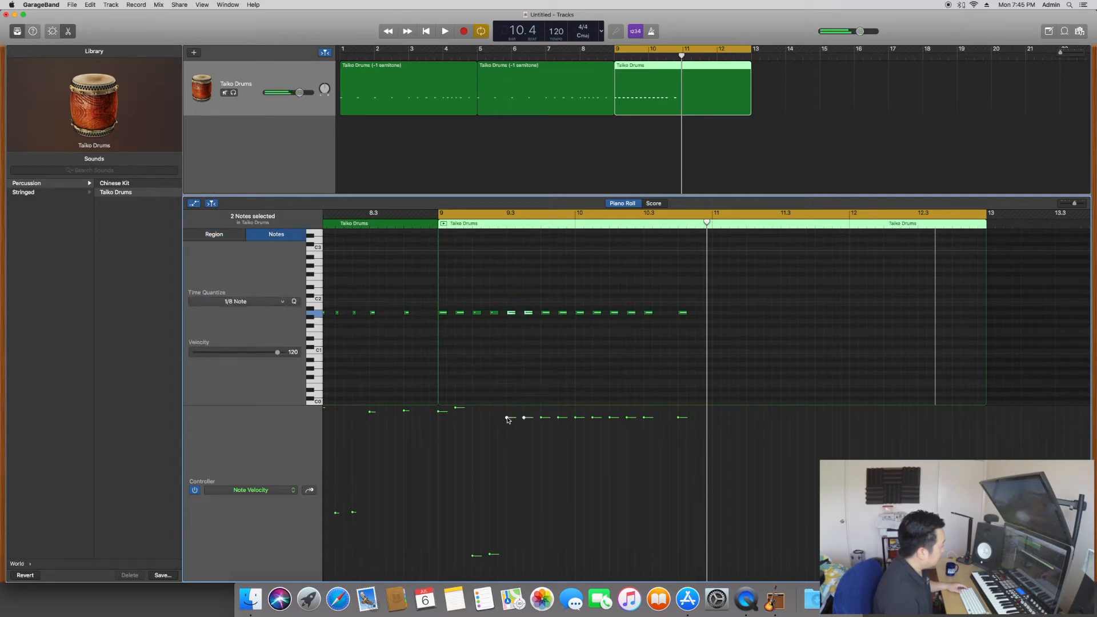
{"action": "left_click_drag", "start_coordinate": [507, 419], "coordinate": [507, 412]}
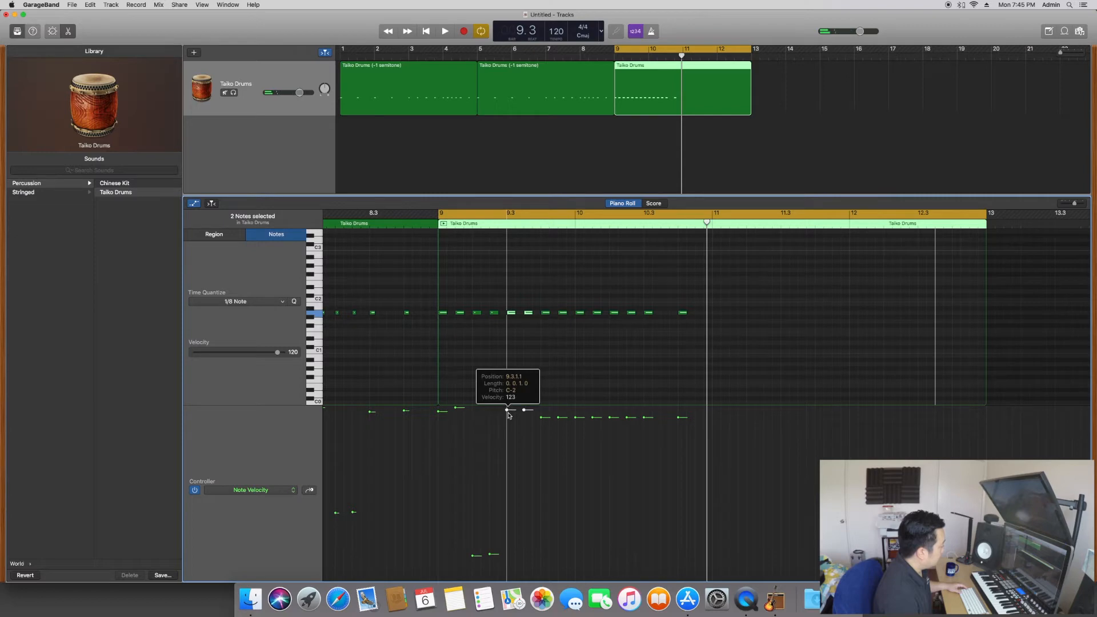
{"action": "left_click", "coordinate": [527, 414]}
{"action": "left_click_drag", "start_coordinate": [525, 412], "coordinate": [525, 410]}
{"action": "left_click_drag", "start_coordinate": [544, 303], "coordinate": [571, 329]}
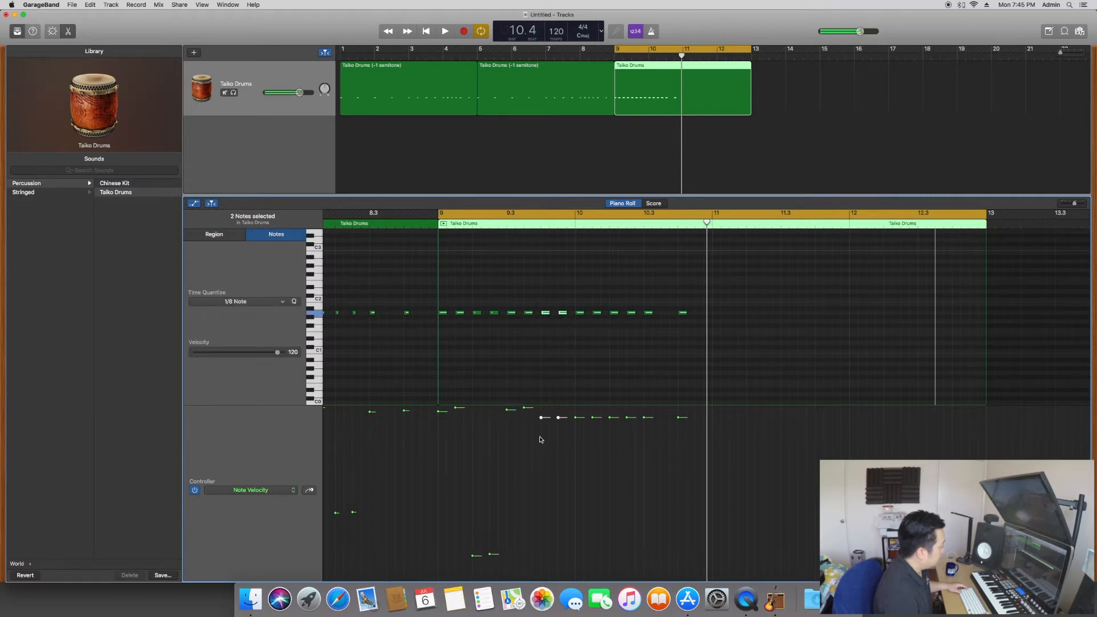
{"action": "left_click_drag", "start_coordinate": [542, 419], "coordinate": [542, 515]}
{"action": "left_click", "coordinate": [560, 565]}
{"action": "left_click_drag", "start_coordinate": [559, 562], "coordinate": [559, 558]}
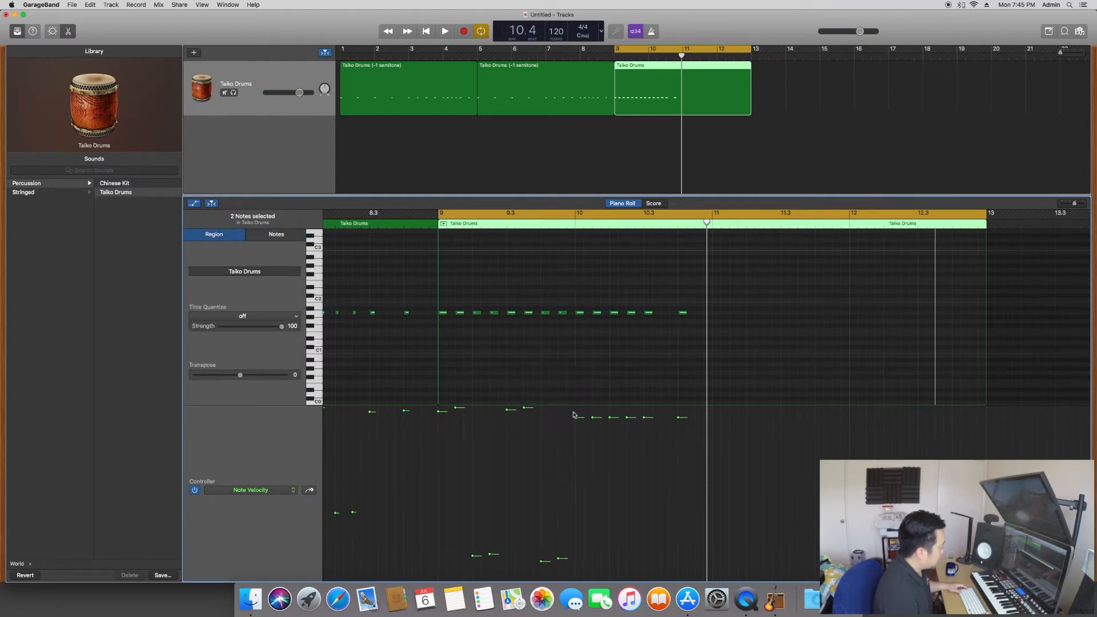
Raise the first two notes of bar 10 to nearly full velocity, with the second slightly louder than the first
{"action": "left_click", "coordinate": [572, 412]}
{"action": "left_click_drag", "start_coordinate": [576, 307], "coordinate": [599, 321]}
{"action": "left_click_drag", "start_coordinate": [576, 418], "coordinate": [593, 408]}
{"action": "left_click", "coordinate": [591, 421]}
Drop the third and fourth notes of bar 10 to a very low velocity and raise the last two notes to nearly full
{"action": "left_click_drag", "start_coordinate": [614, 301], "coordinate": [627, 321]}
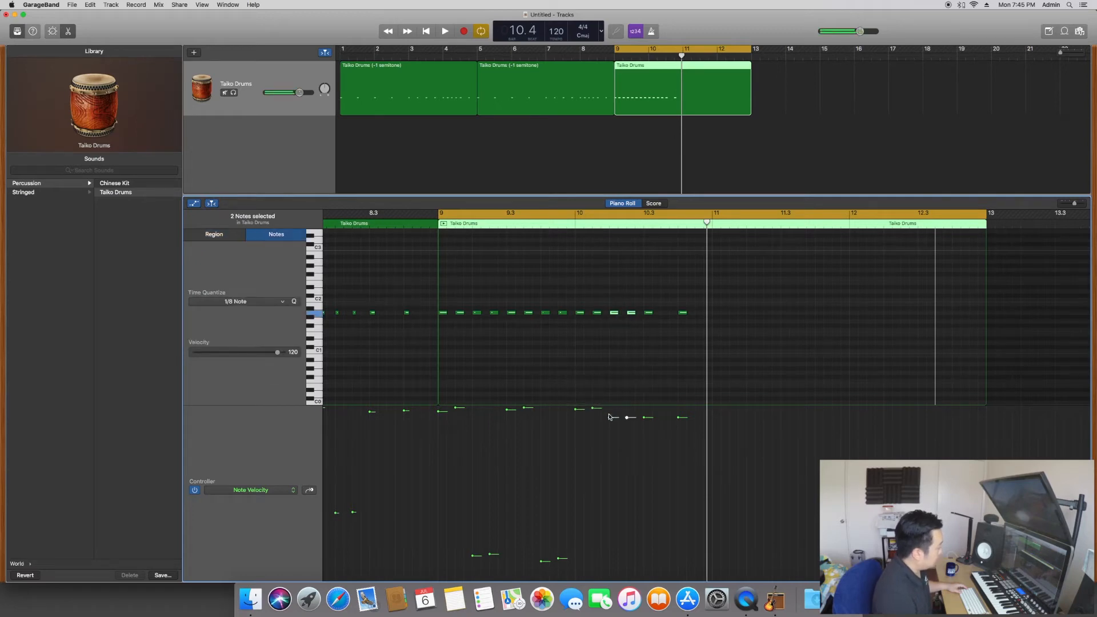
{"action": "left_click_drag", "start_coordinate": [609, 418], "coordinate": [609, 561]}
{"action": "left_click_drag", "start_coordinate": [608, 504], "coordinate": [606, 508]}
{"action": "left_click_drag", "start_coordinate": [644, 417], "coordinate": [678, 410]}
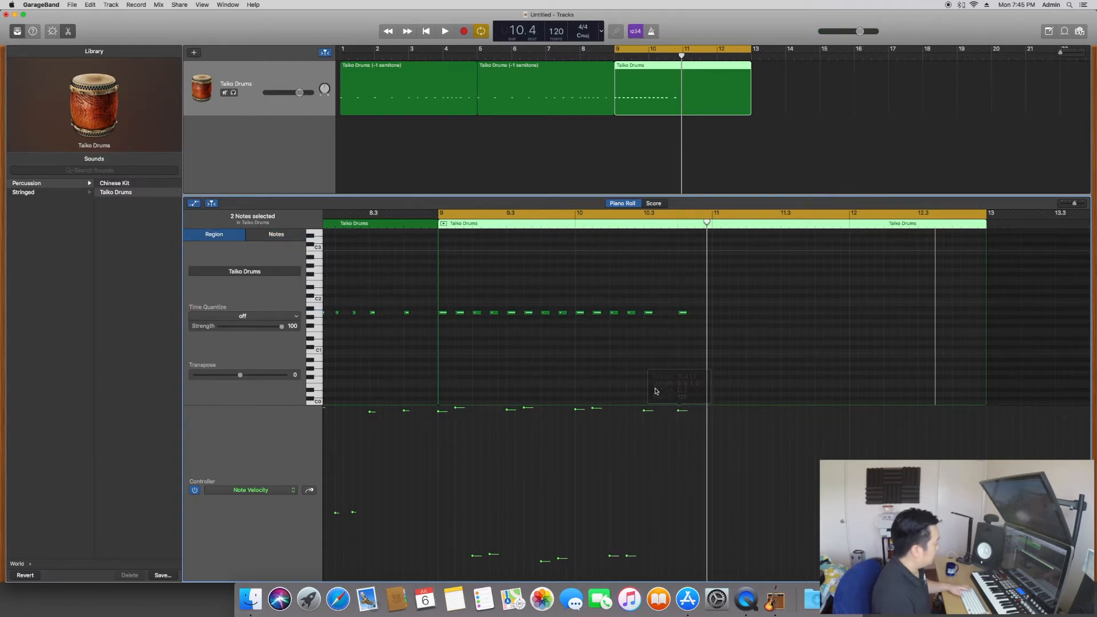
Play the accented pattern, slightly raise the velocity of the last note in bar 10, and deselect the notes
{"action": "key", "text": "space"}
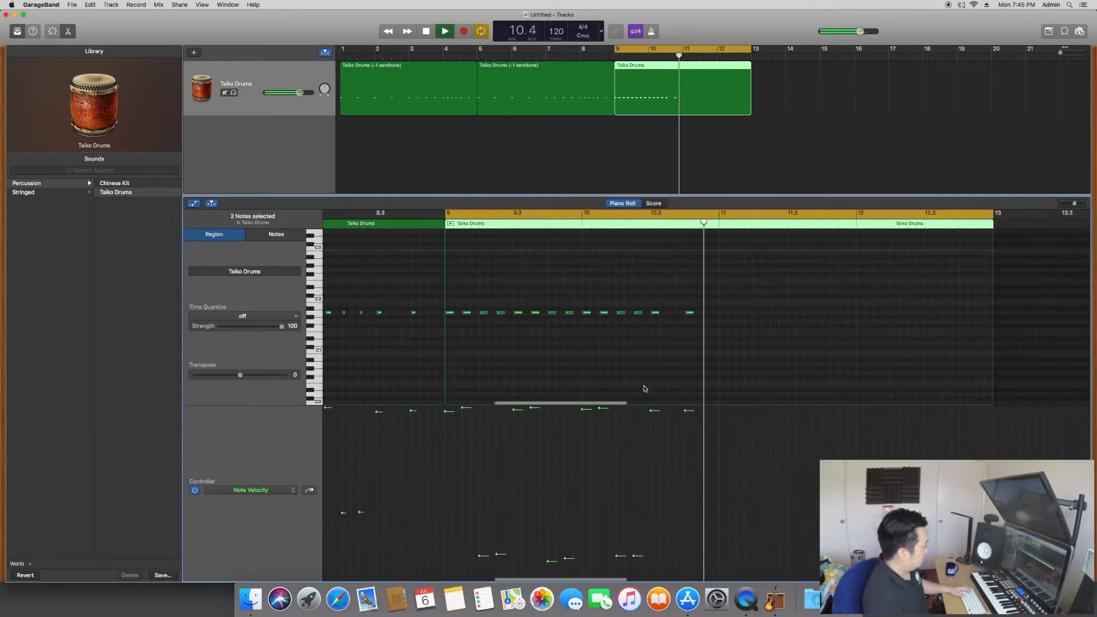
{"action": "key", "text": "space"}
{"action": "left_click_drag", "start_coordinate": [658, 413], "coordinate": [658, 410]}
{"action": "left_click", "coordinate": [515, 367]}
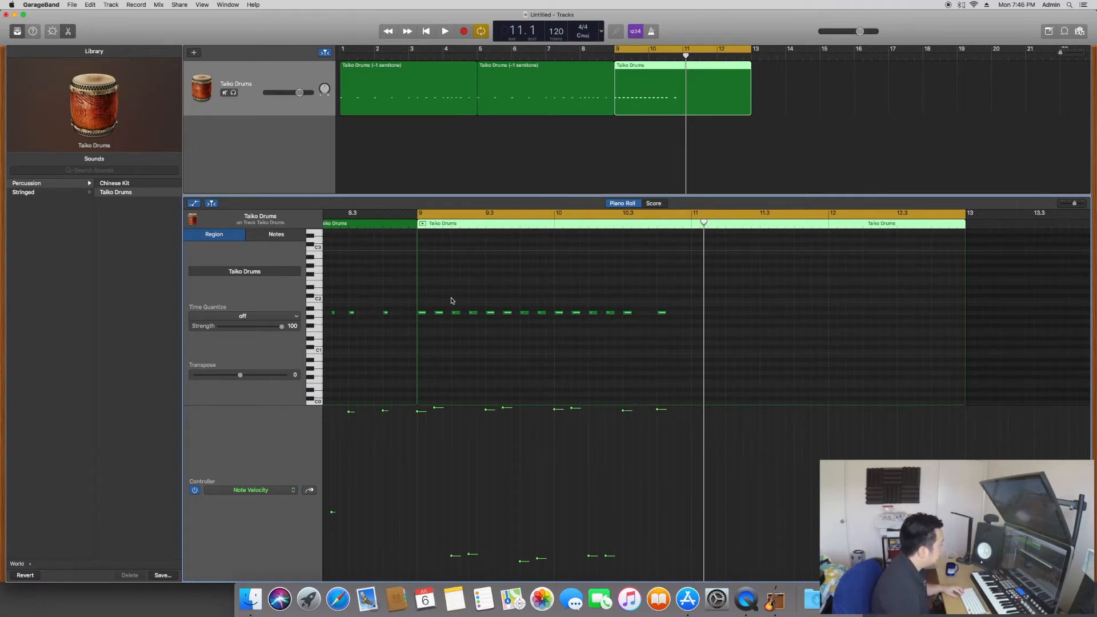
Raise the six soft notes across bars 9 and 10 together to velocities around 43 and play the pattern
{"action": "left_click_drag", "start_coordinate": [458, 314], "coordinate": [477, 320]}
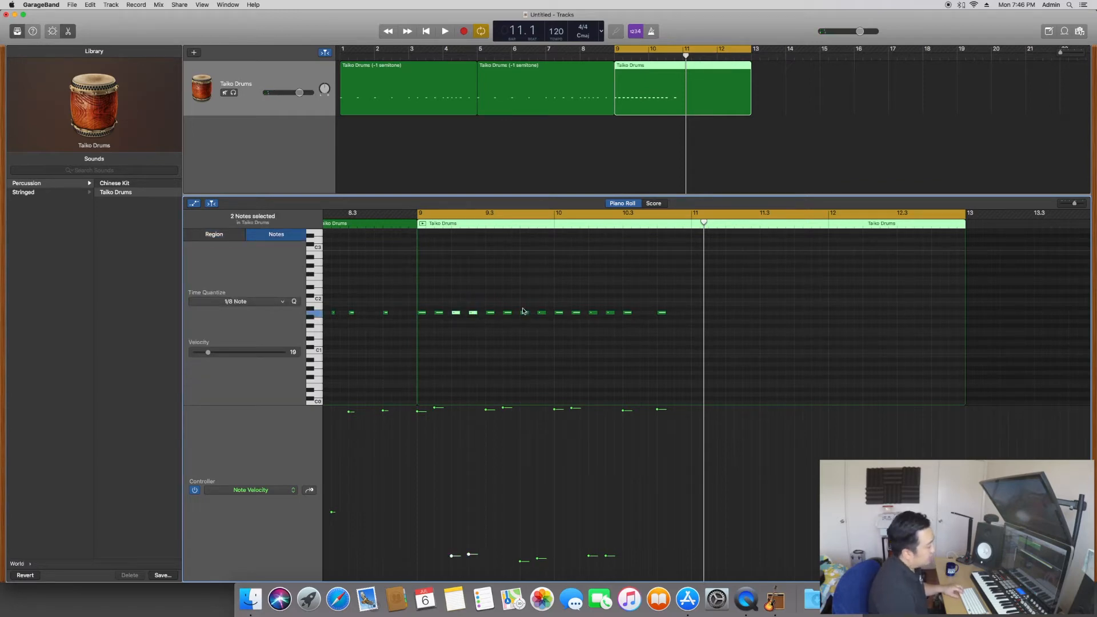
{"action": "left_click_drag", "start_coordinate": [520, 301], "coordinate": [605, 329]}
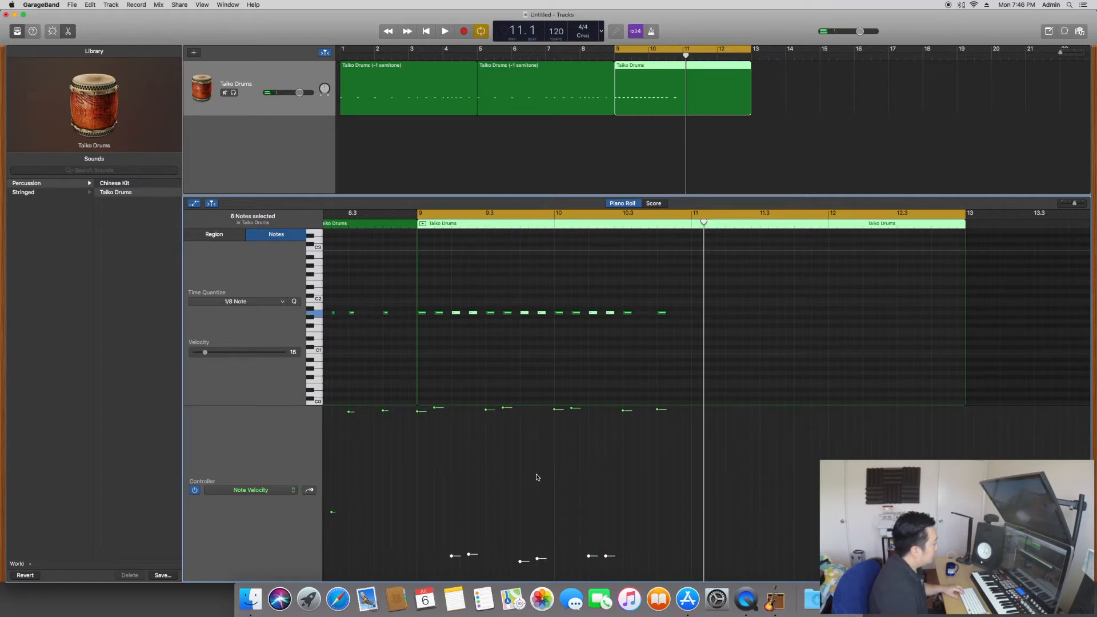
{"action": "left_click_drag", "start_coordinate": [452, 558], "coordinate": [452, 525]}
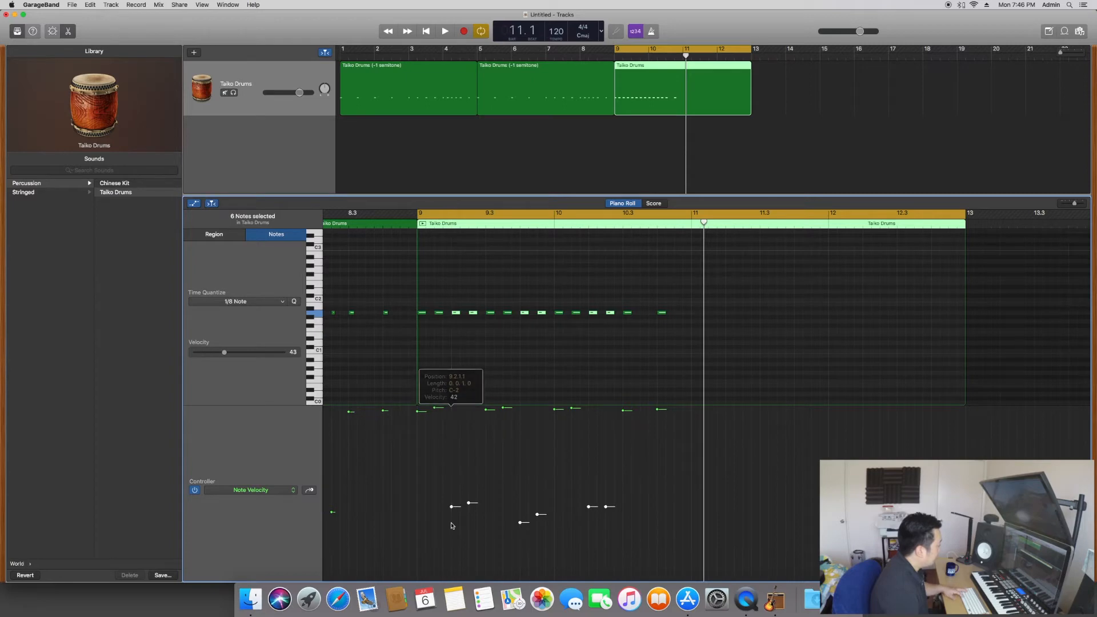
{"action": "key", "text": "space"}
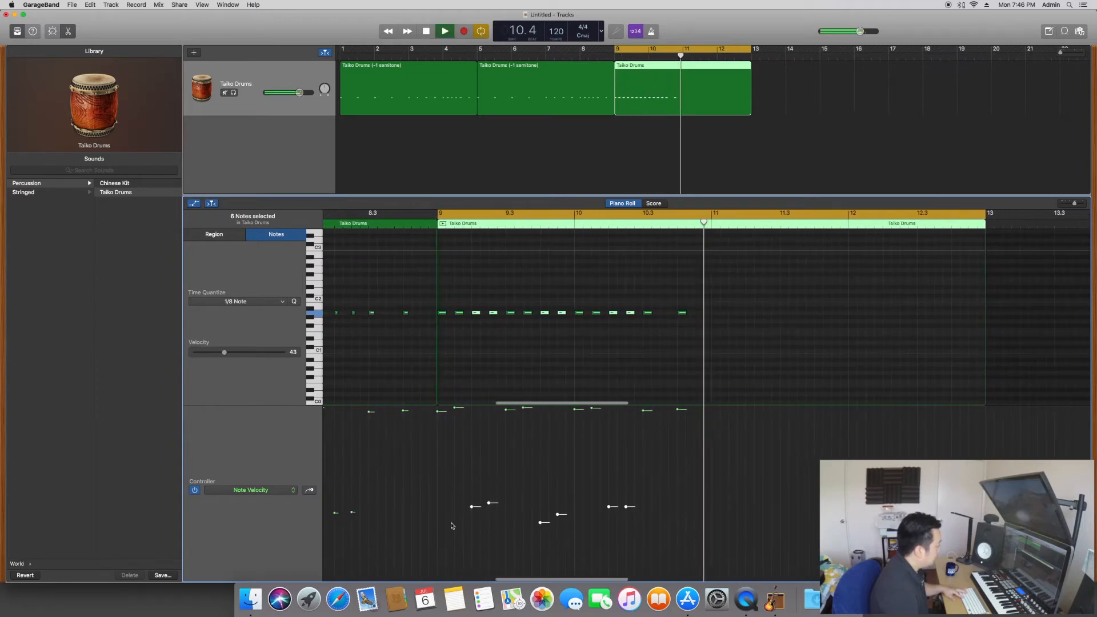
{"action": "key", "text": "space"}
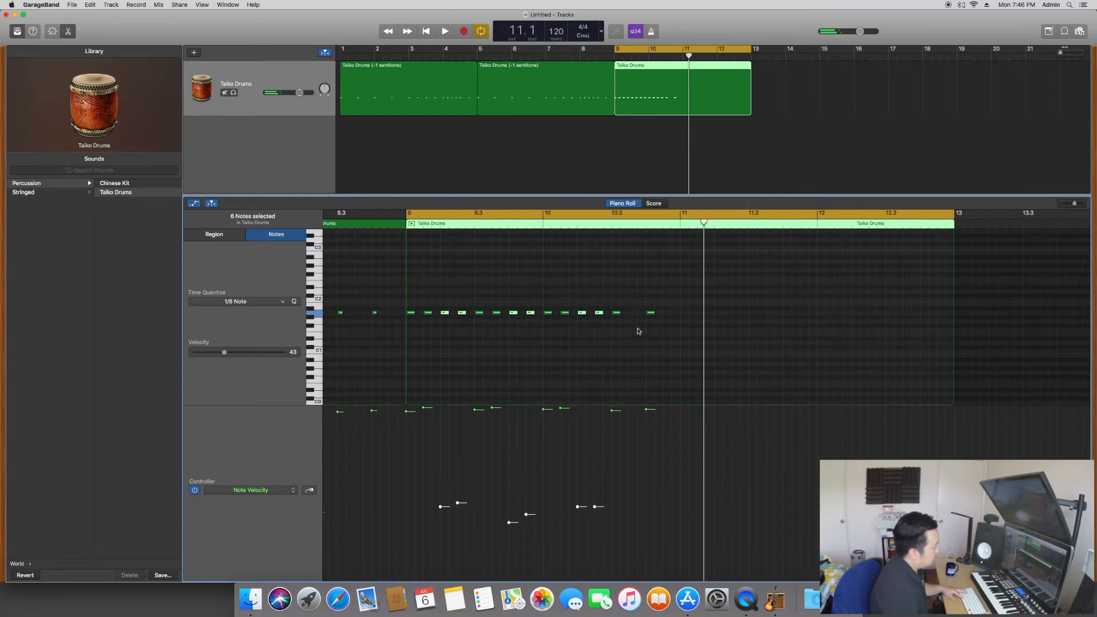
Raise the last note of bar 10 to velocity 127 and play the passage
{"action": "left_click", "coordinate": [646, 409]}
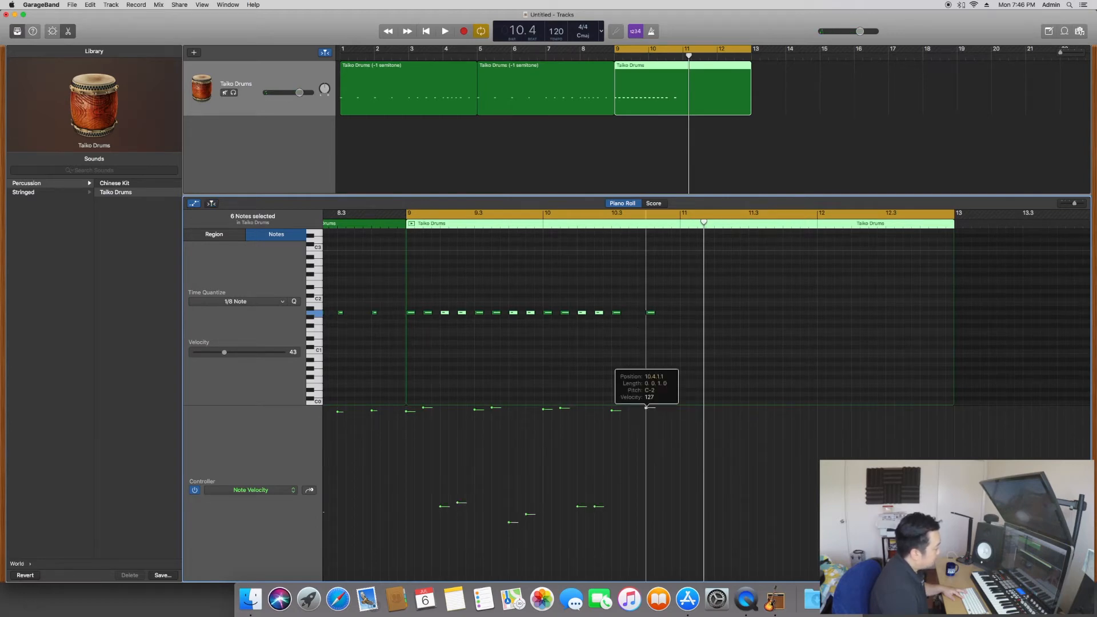
{"action": "key", "text": "space"}
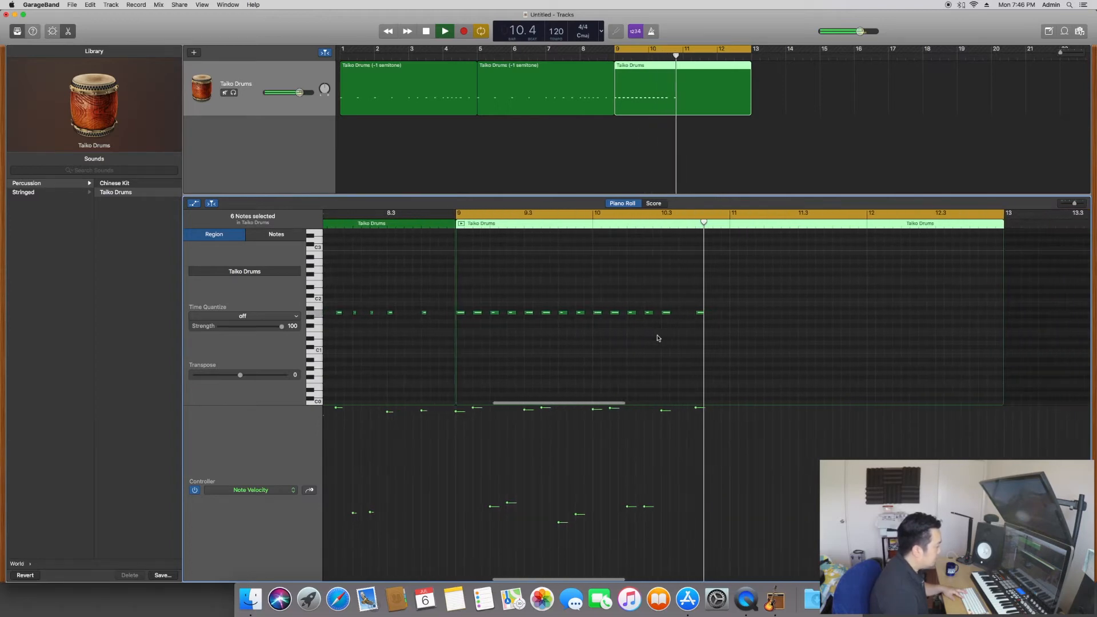
{"action": "key", "text": "space"}
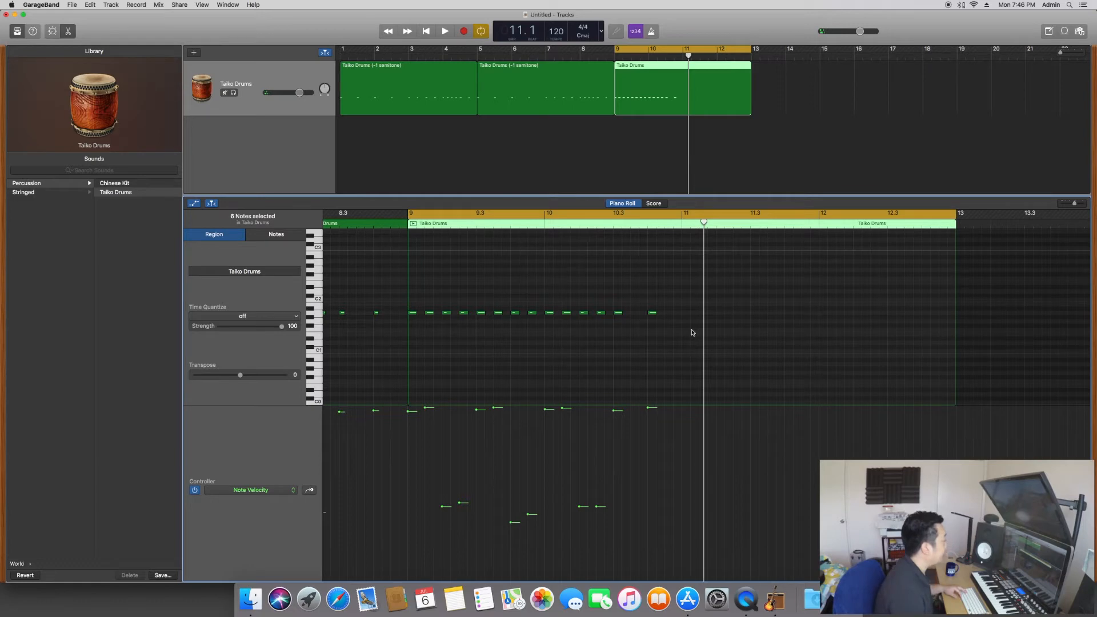
Duplicate the 14-note pattern from bars 9–10 into bars 11–12 and start playback of the region
{"action": "left_click_drag", "start_coordinate": [411, 294], "coordinate": [686, 316]}
{"action": "key", "text": "space"}
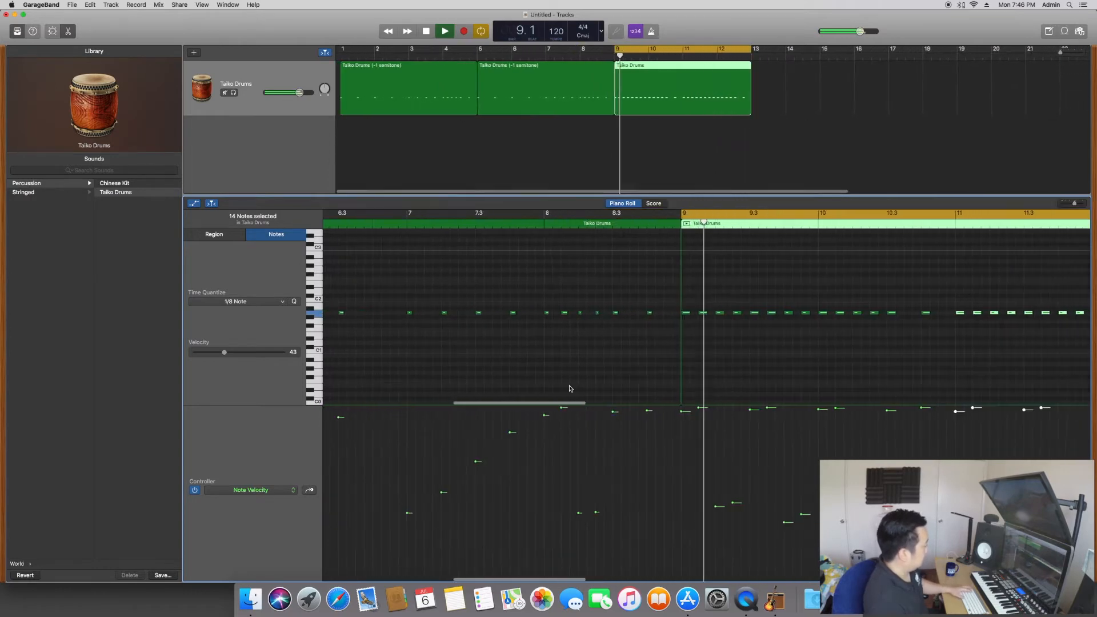
{"action": "key", "text": "space"}
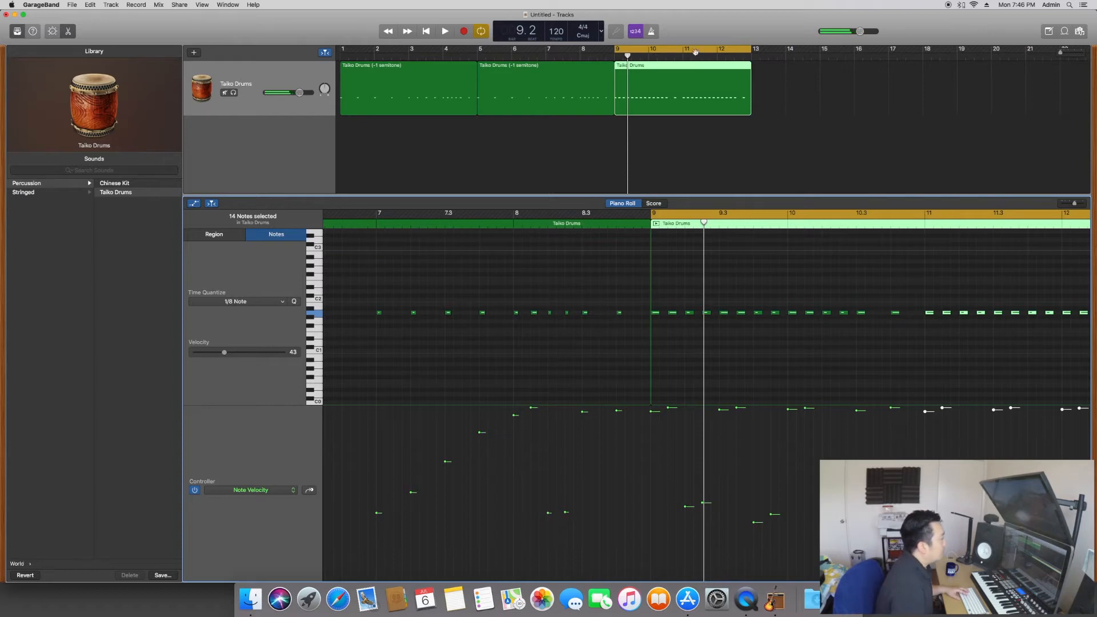
Move the cycle range to bars 13–16 and record a new four-bar taiko part using two drum pitches
{"action": "left_click_drag", "start_coordinate": [649, 48], "coordinate": [781, 50]}
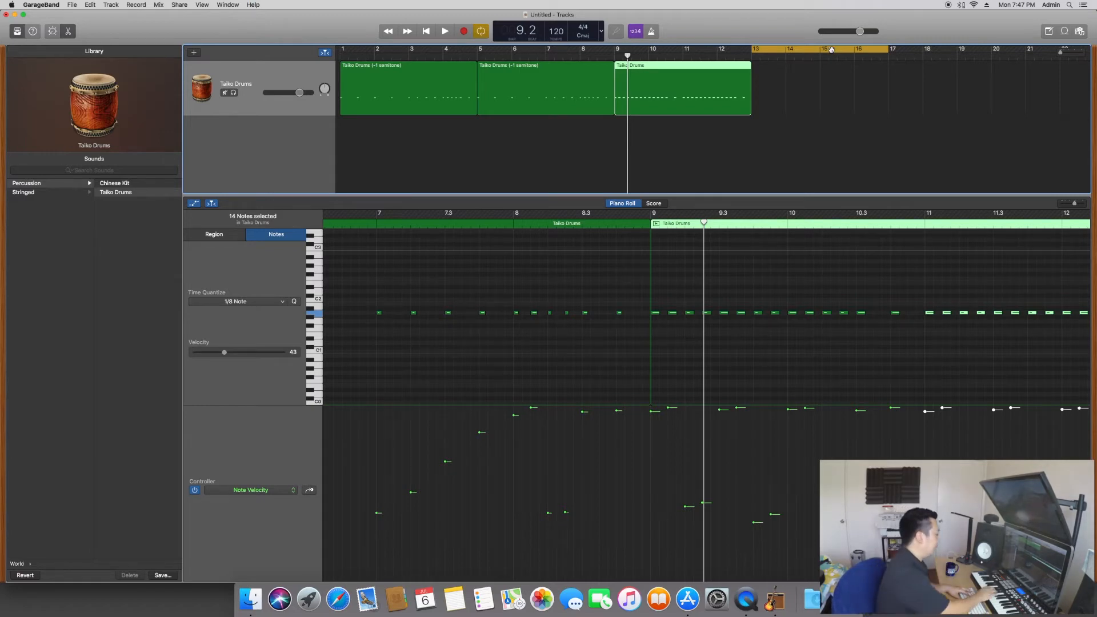
{"action": "key", "text": "r"}
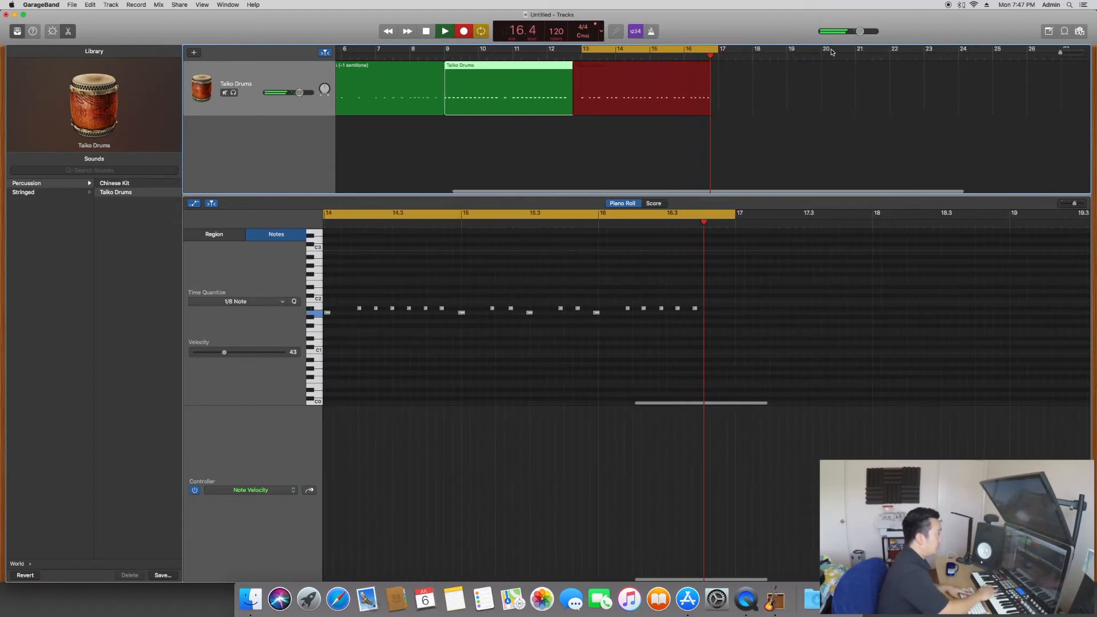
{"action": "key", "text": "space"}
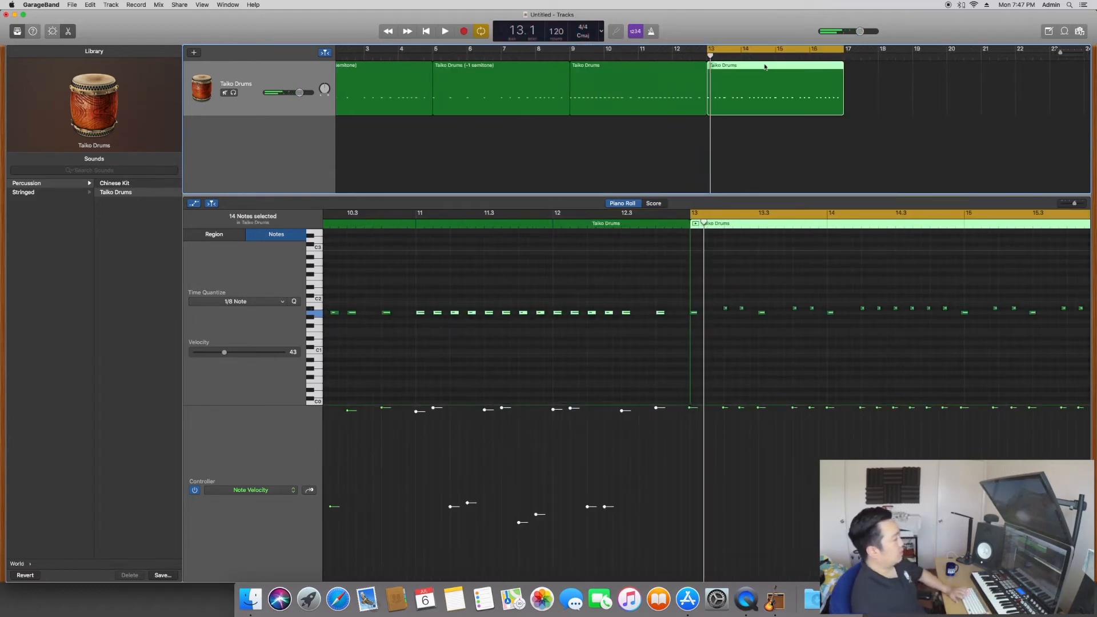
Turn on the metronome and quantize all notes in the new bar 13–16 region to 1/8 Note
{"action": "left_click", "coordinate": [651, 32]}
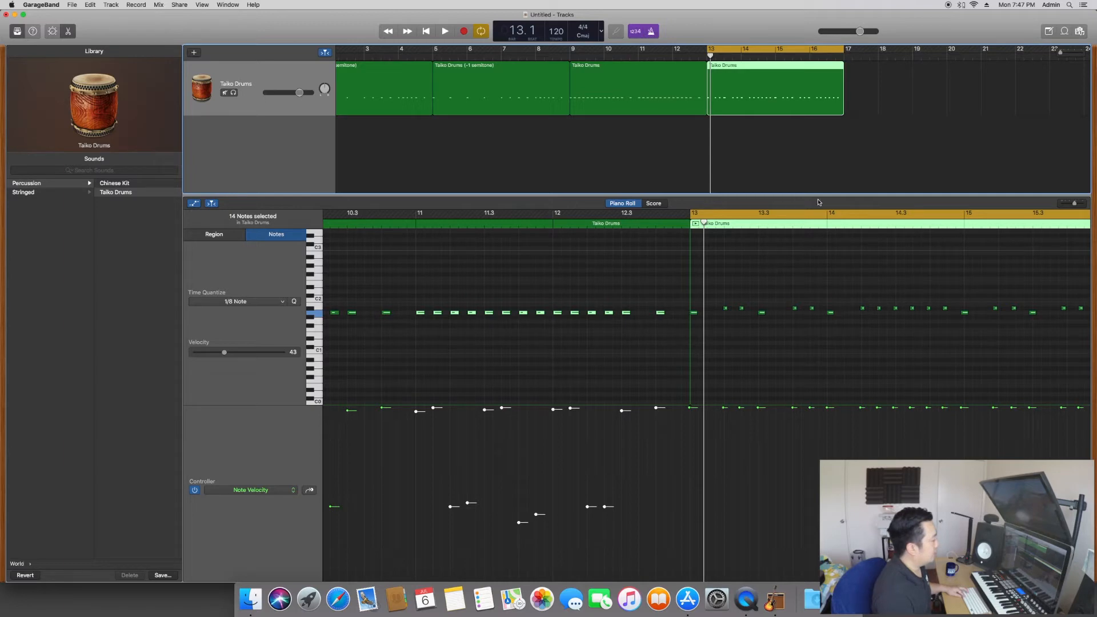
{"action": "scroll", "coordinate": [787, 347], "scroll_direction": "right", "scroll_amount": 5}
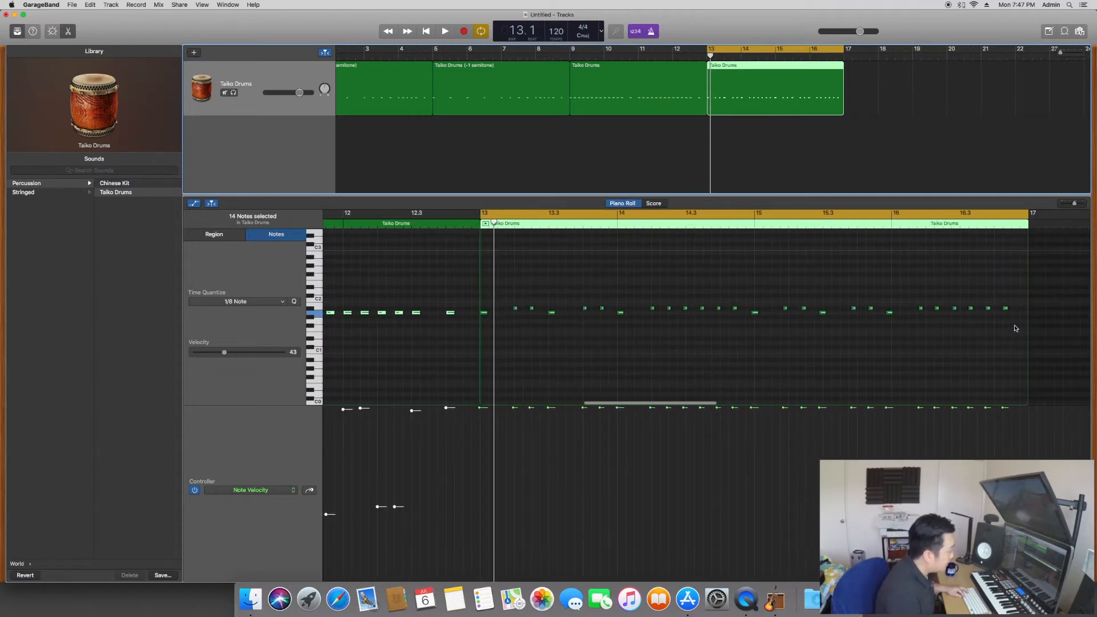
{"action": "left_click", "coordinate": [785, 339]}
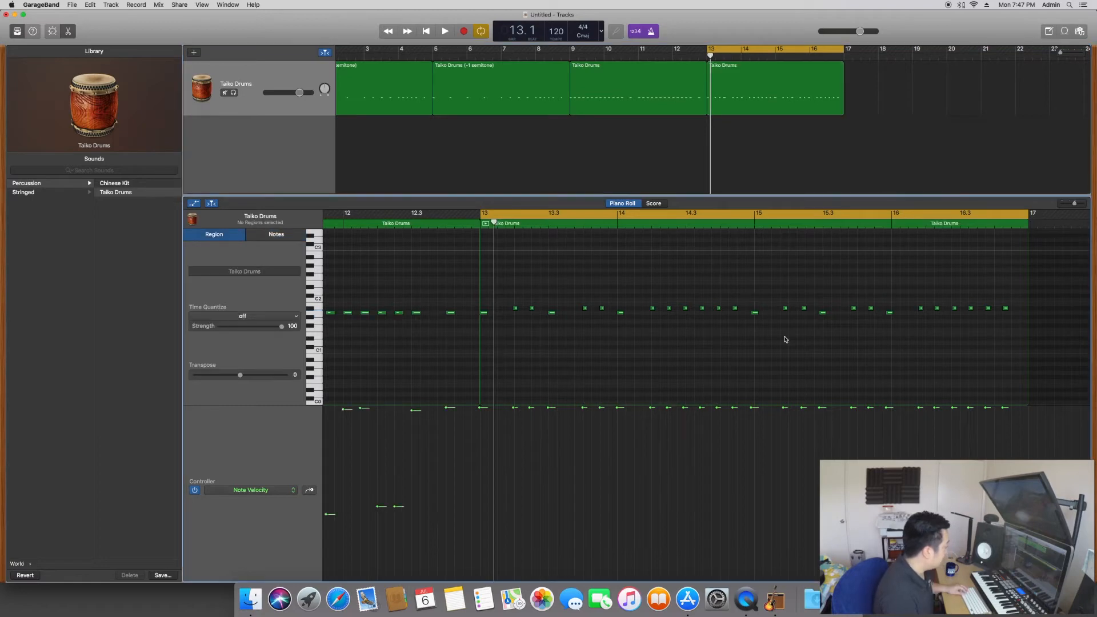
{"action": "left_click_drag", "start_coordinate": [1019, 349], "coordinate": [481, 289]}
{"action": "left_click", "coordinate": [279, 303]}
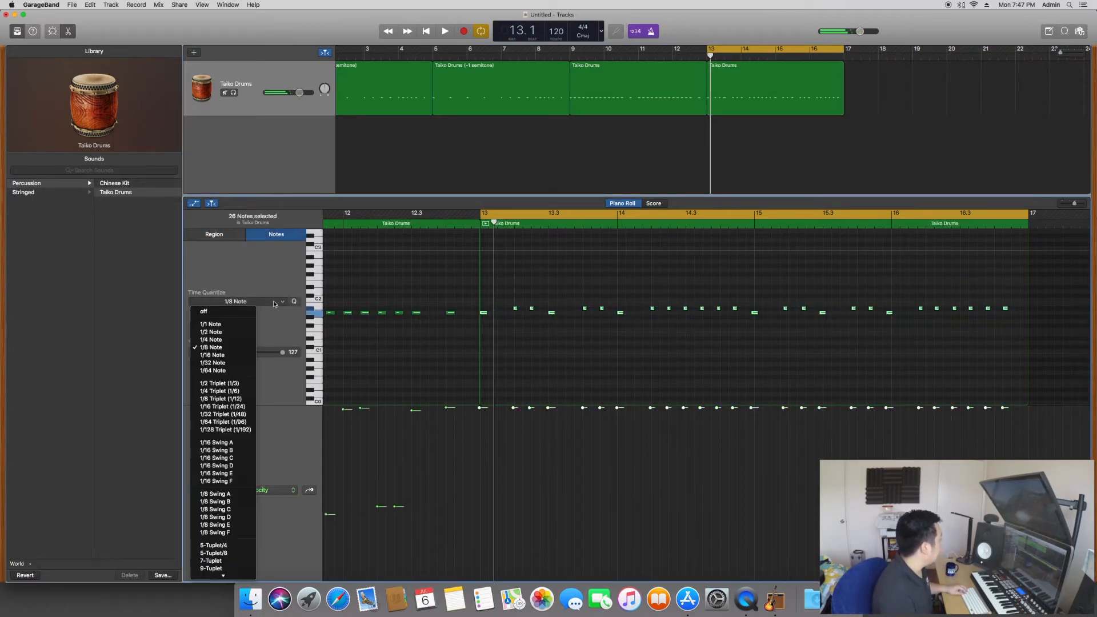
{"action": "left_click", "coordinate": [231, 348]}
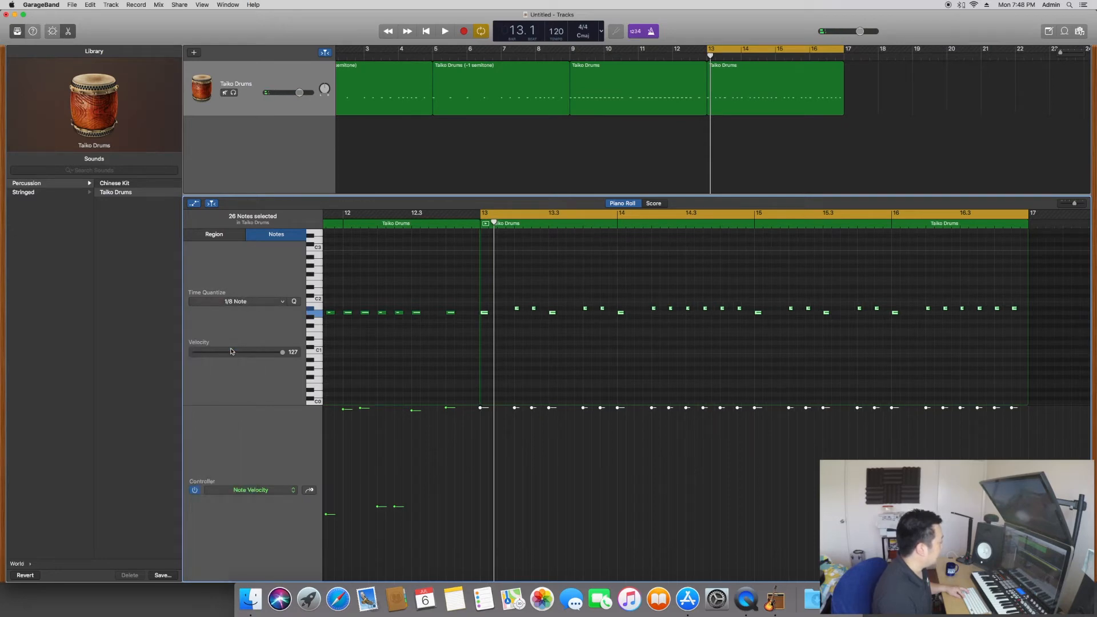
Play the quantized four-bar region through and deselect its notes
{"action": "key", "text": "space"}
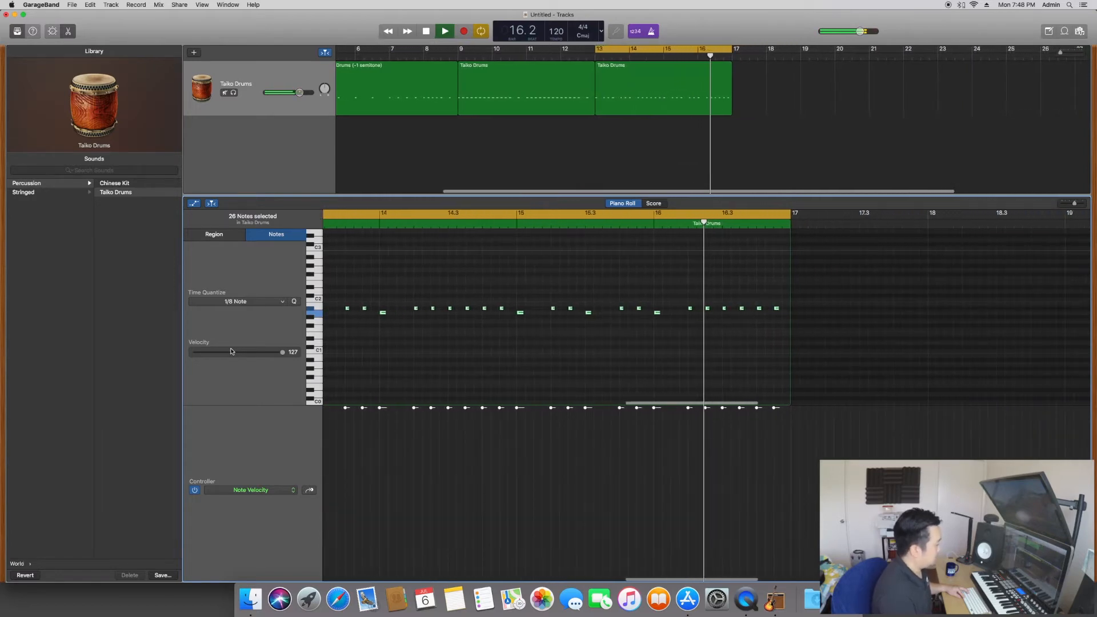
{"action": "key", "text": "space"}
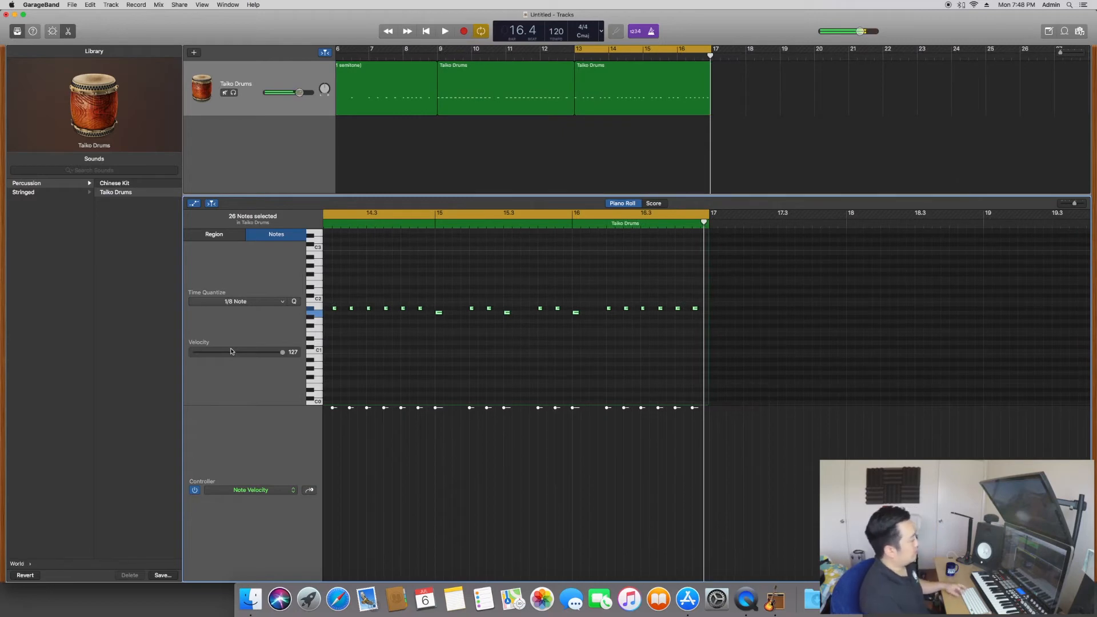
{"action": "left_click", "coordinate": [537, 354]}
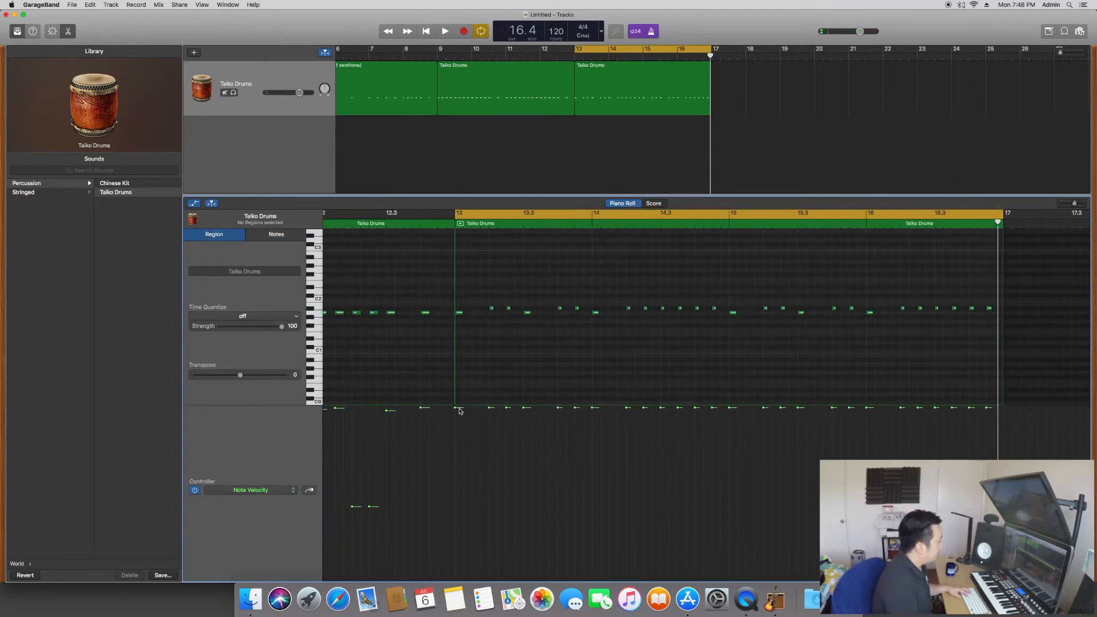
Lower the velocity of the two lower-pitched notes in bar 13 slightly, both by the same amount
{"action": "left_click", "coordinate": [459, 312]}
{"action": "left_click", "coordinate": [527, 313], "text": "shift"}
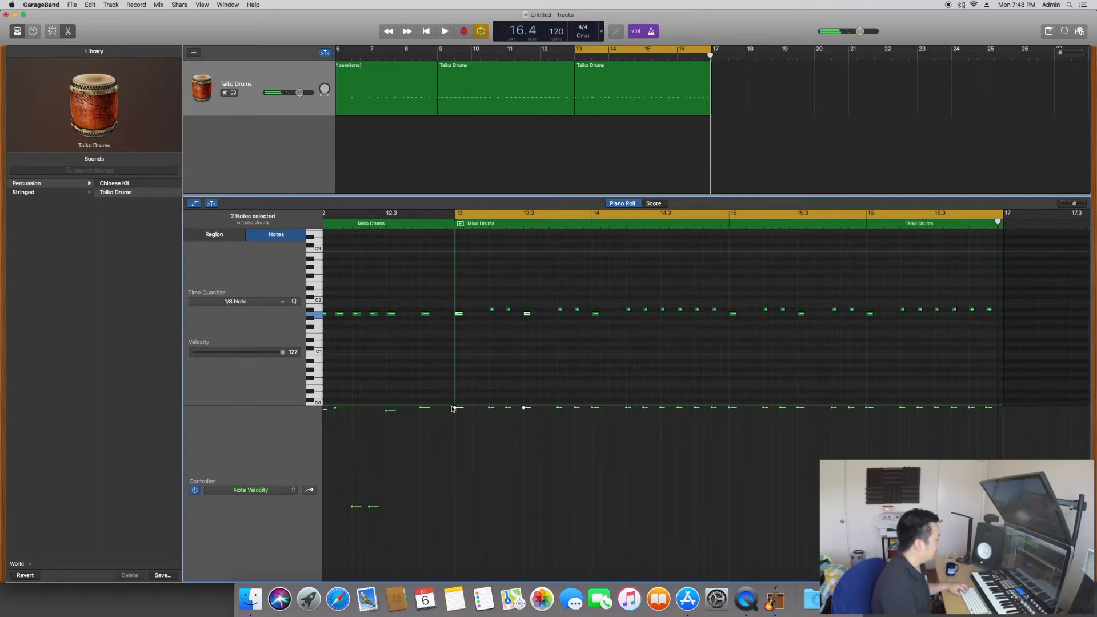
{"action": "scroll", "coordinate": [455, 409], "scroll_direction": "down", "scroll_amount": 1}
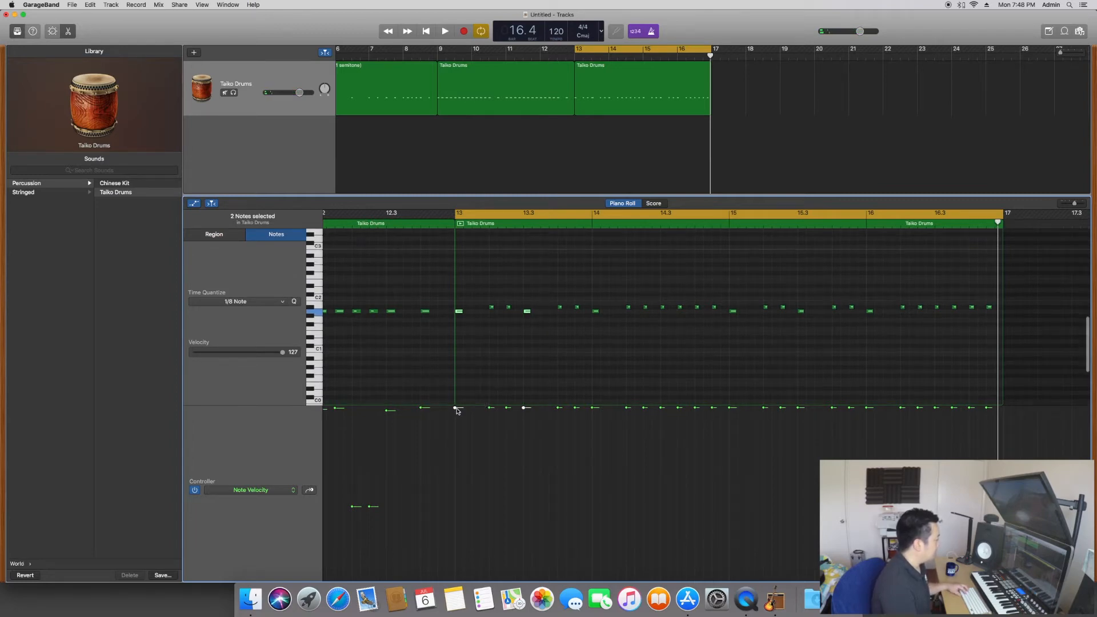
{"action": "left_click_drag", "start_coordinate": [455, 410], "coordinate": [455, 421]}
Lower the four higher-pitched notes in bar 13 to a velocity of about 115, playing the bar to check the balance
{"action": "left_click_drag", "start_coordinate": [482, 297], "coordinate": [580, 313]}
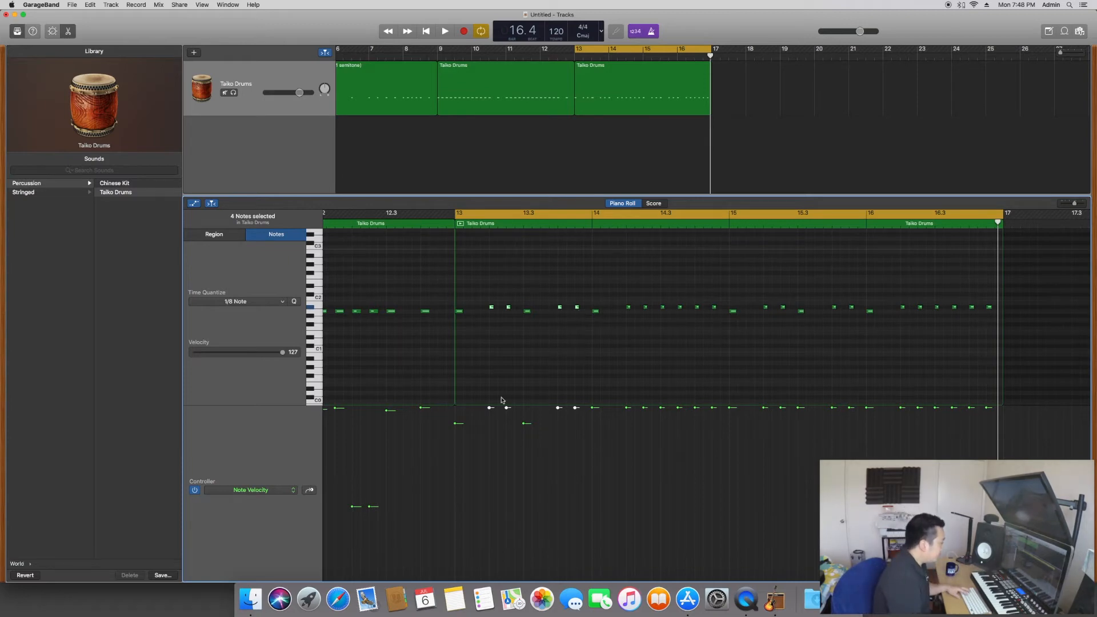
{"action": "left_click_drag", "start_coordinate": [490, 408], "coordinate": [490, 470]}
{"action": "key", "text": "space"}
{"action": "key", "text": "space"}
{"action": "left_click_drag", "start_coordinate": [875, 470], "coordinate": [876, 443]}
{"action": "key", "text": "space"}
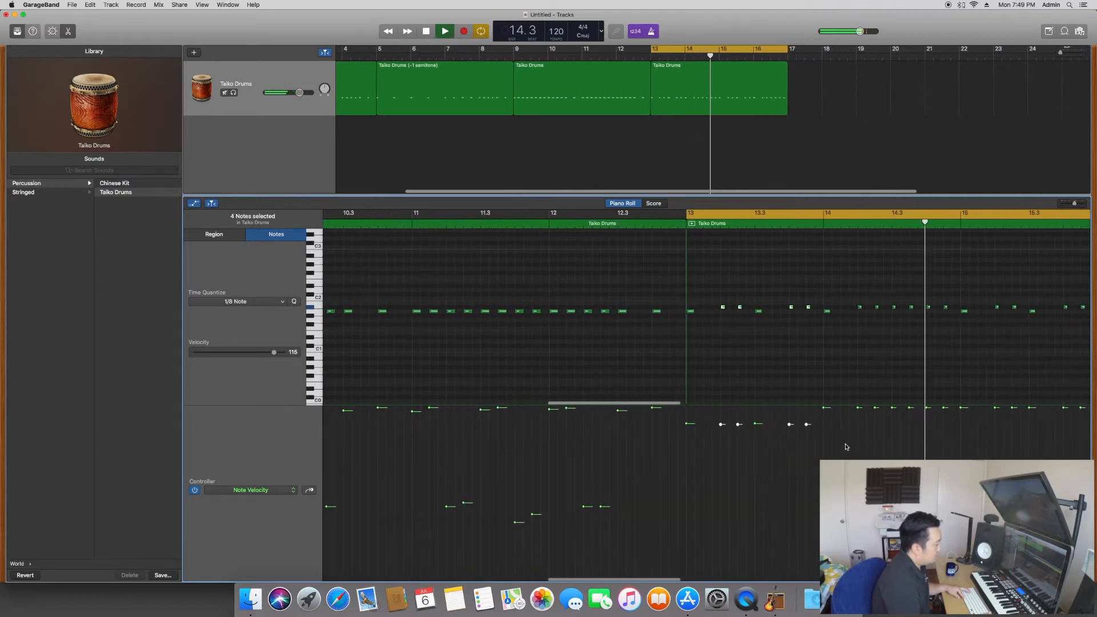
{"action": "key", "text": "space"}
Lower the first note of bar 14 to velocity 120 and play the passage
{"action": "left_click", "coordinate": [804, 312]}
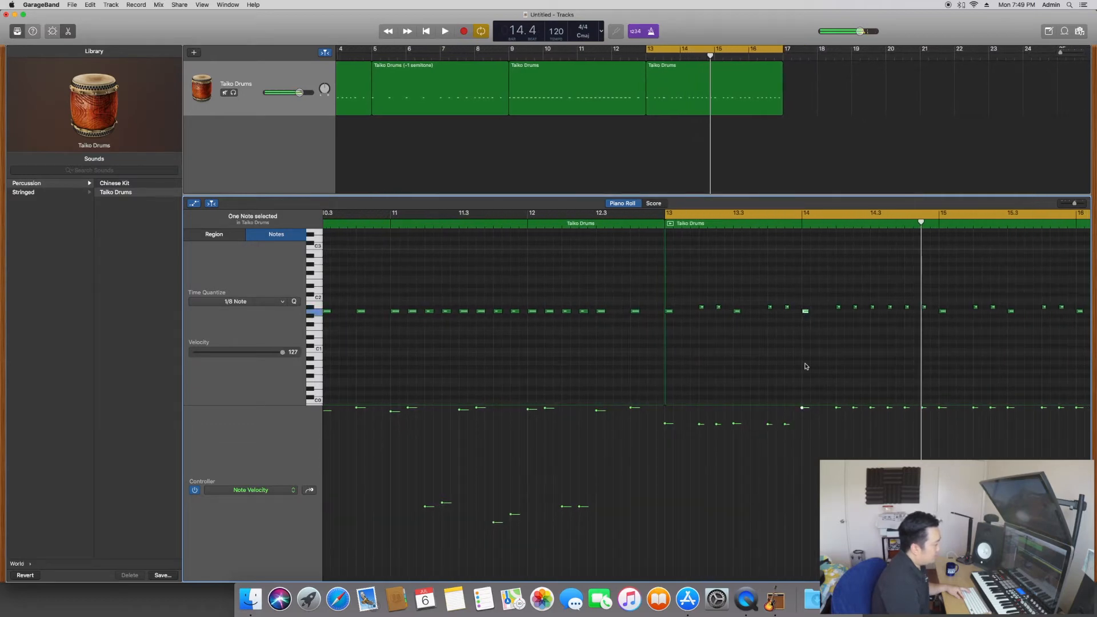
{"action": "left_click_drag", "start_coordinate": [803, 408], "coordinate": [803, 418]}
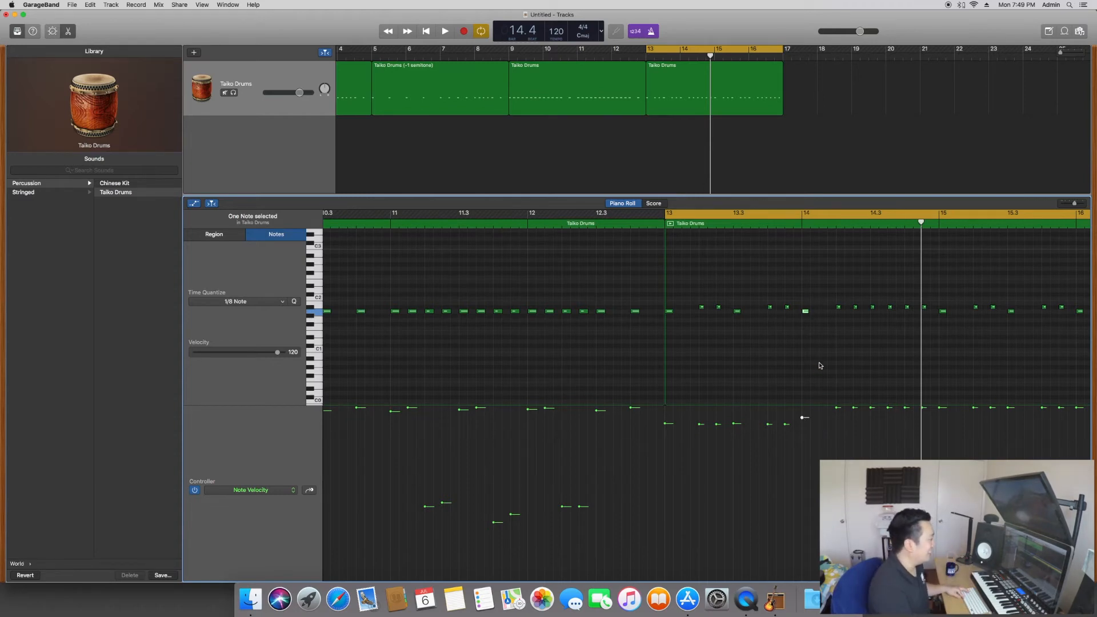
{"action": "key", "text": "space"}
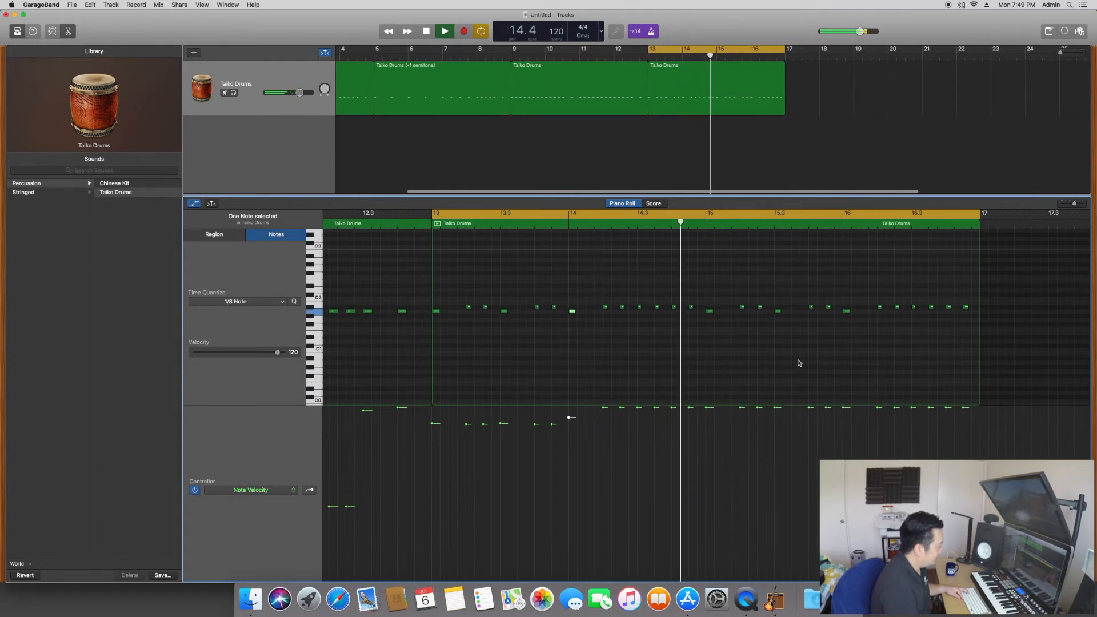
{"action": "key", "text": "space"}
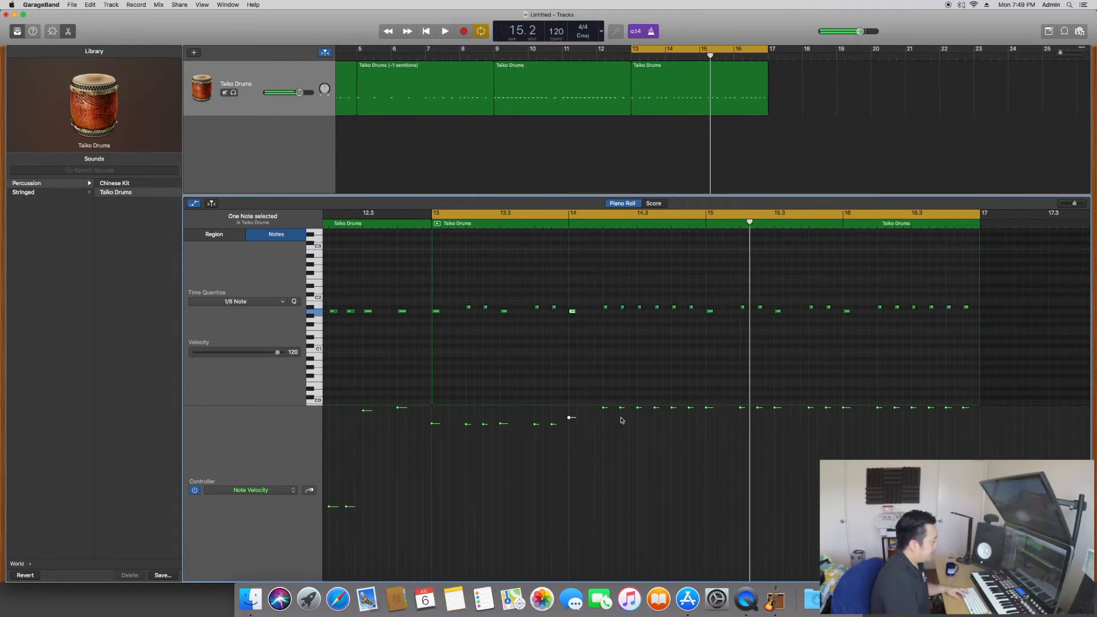
Shape the six higher-pitched notes of bar 14 into a rising velocity ramp leading up to about 119, and play the region
{"action": "left_click_drag", "start_coordinate": [601, 298], "coordinate": [696, 318]}
{"action": "left_click_drag", "start_coordinate": [604, 422], "coordinate": [700, 421]}
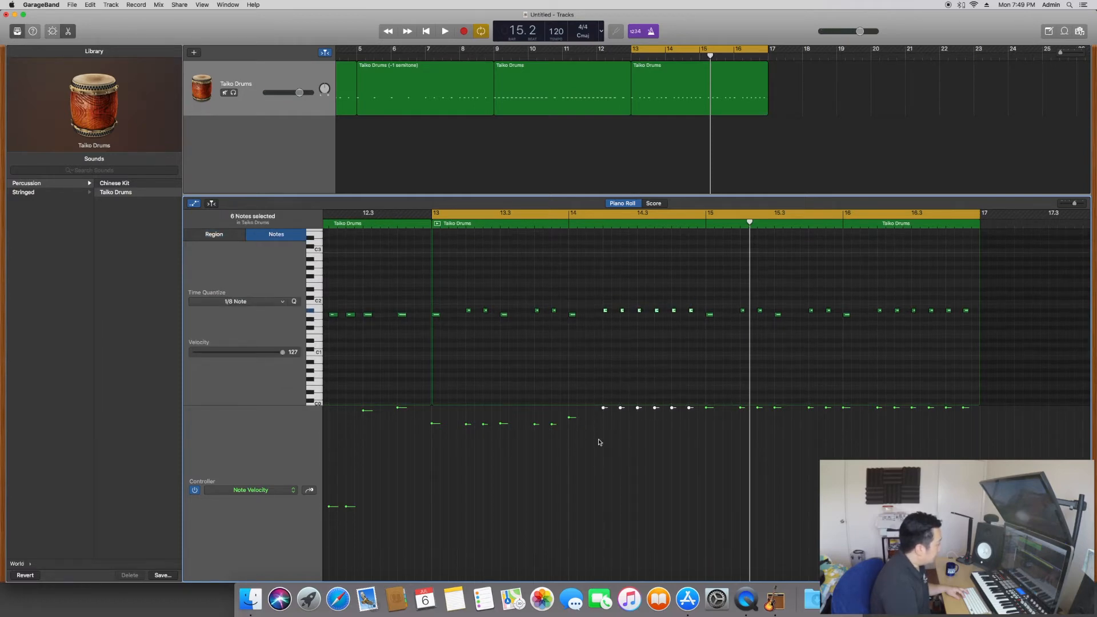
{"action": "left_click", "coordinate": [603, 407]}
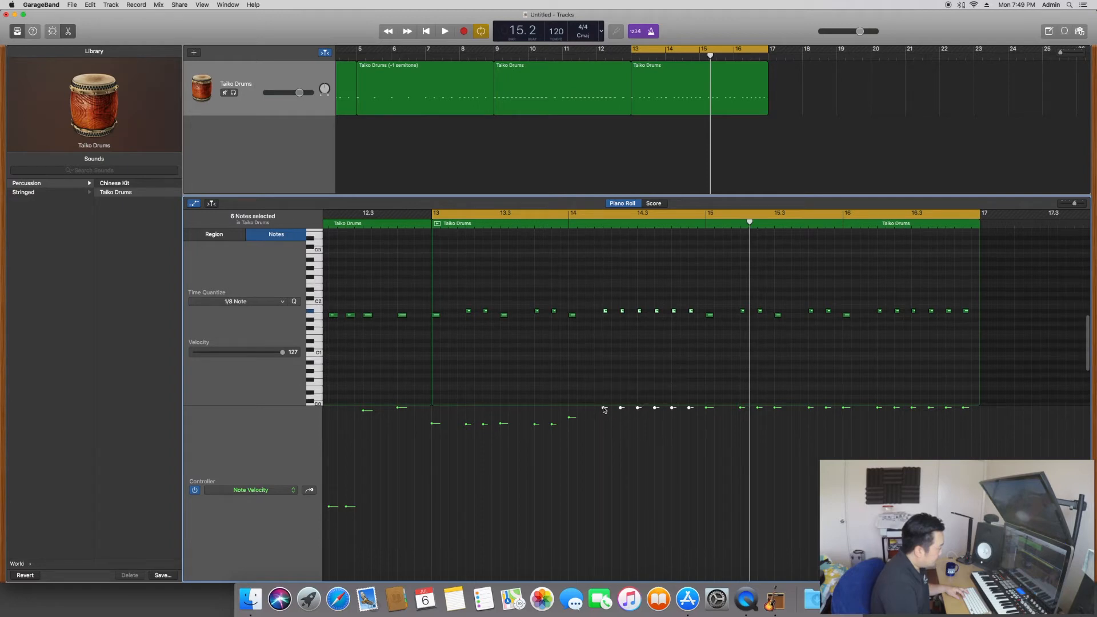
{"action": "left_click_drag", "start_coordinate": [602, 426], "coordinate": [709, 419]}
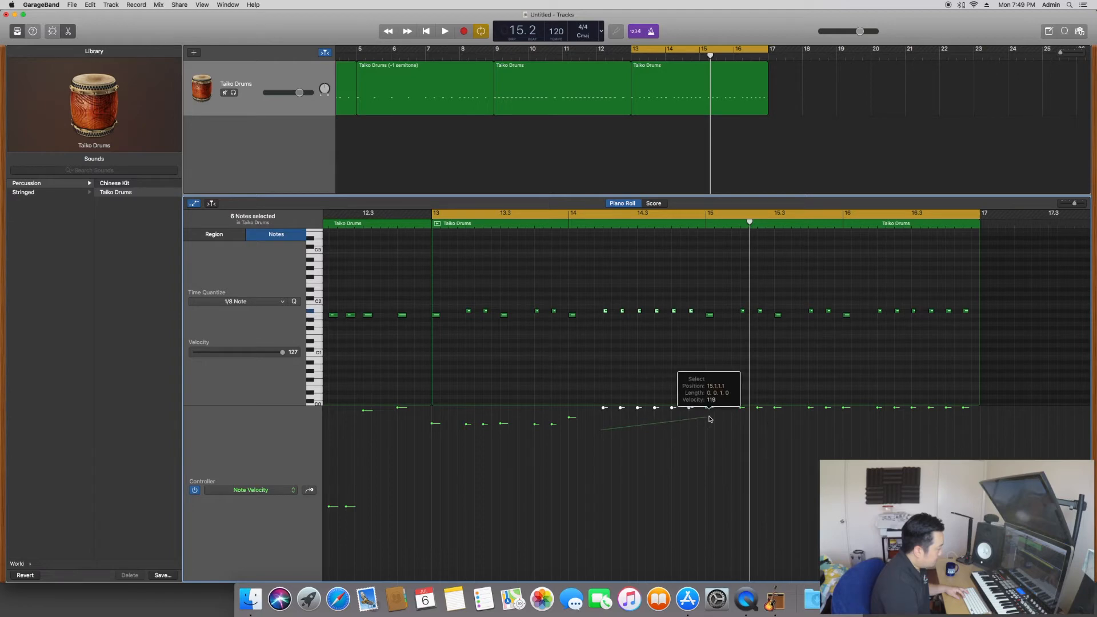
{"action": "left_click_drag", "start_coordinate": [709, 419], "coordinate": [710, 419]}
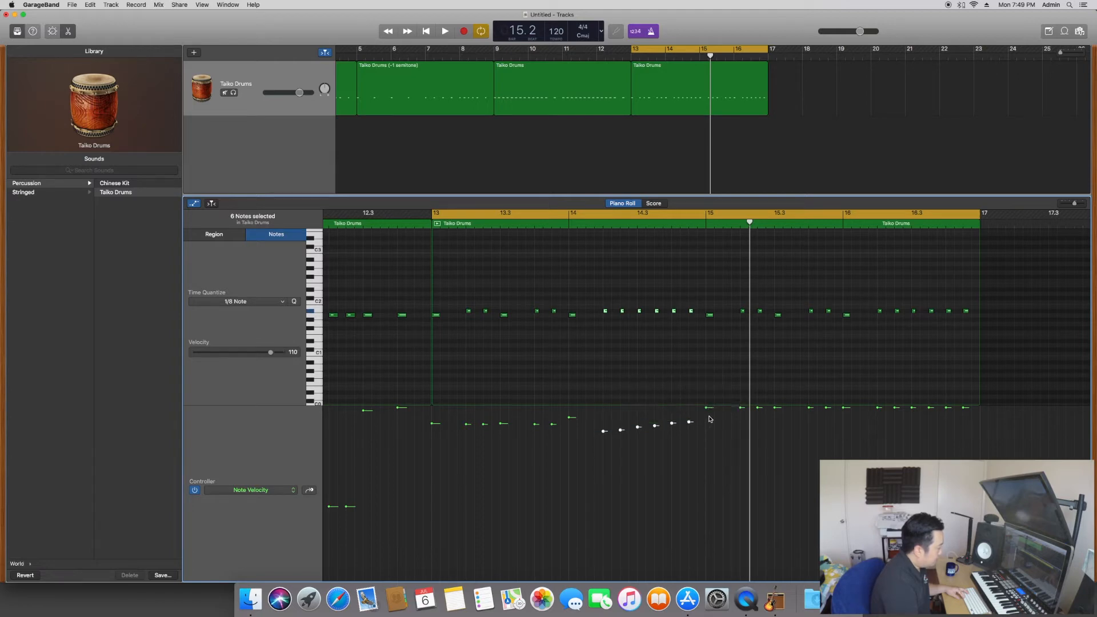
{"action": "key", "text": "space"}
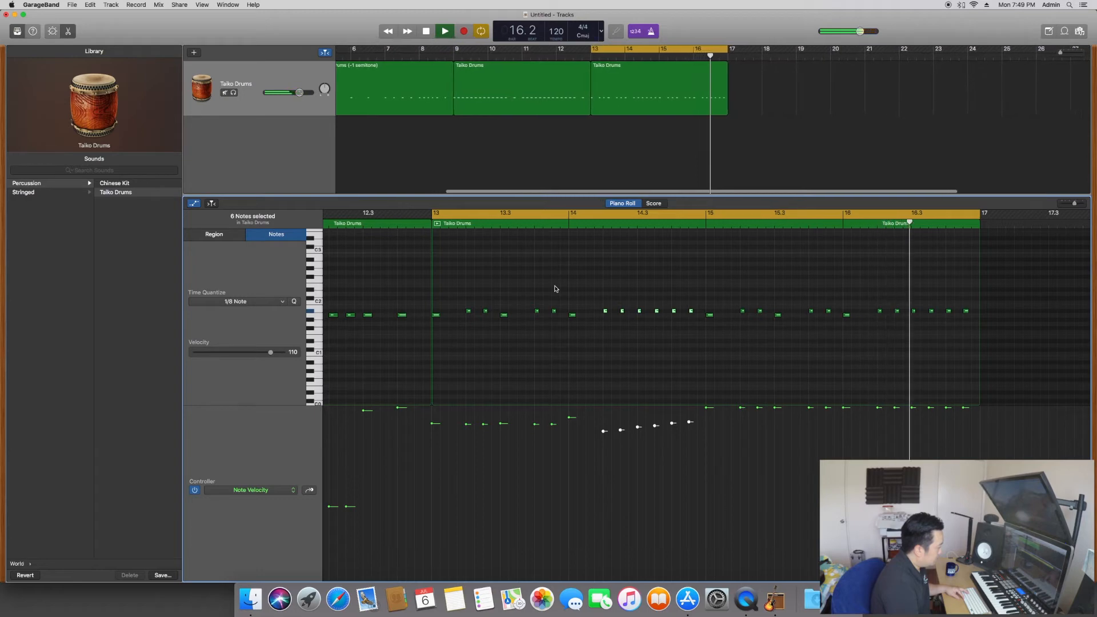
{"action": "key", "text": "space"}
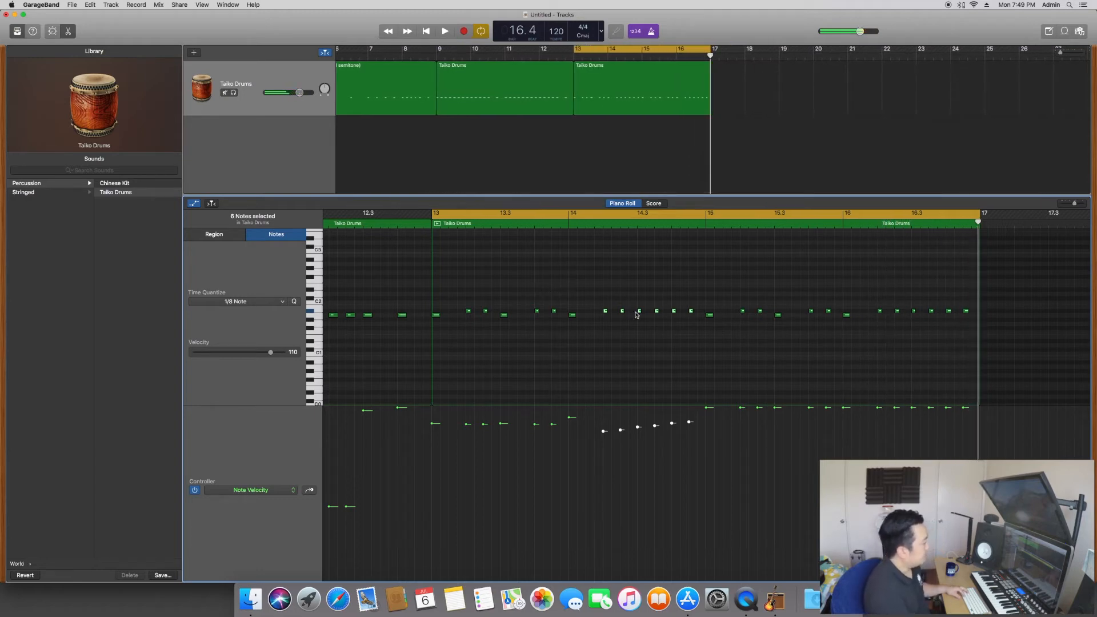
Lower the velocities of the two lower-pitched notes in bar 15, with the second slightly louder than the first
{"action": "left_click", "coordinate": [631, 336]}
{"action": "scroll", "coordinate": [631, 335], "scroll_direction": "left", "scroll_amount": 3}
{"action": "scroll", "coordinate": [632, 336], "scroll_direction": "right", "scroll_amount": 5}
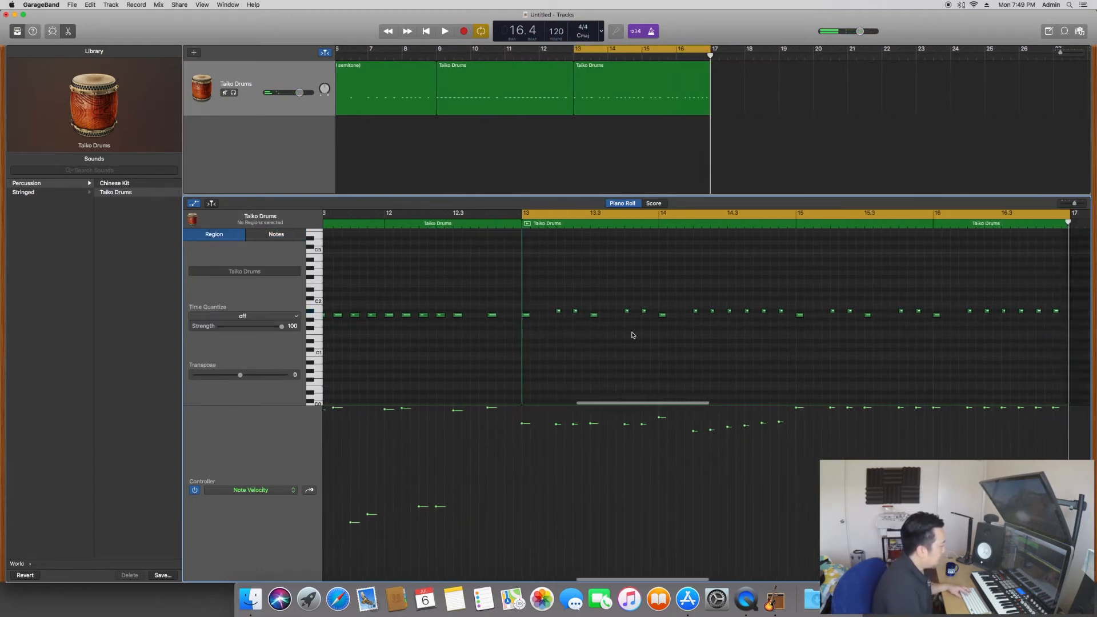
{"action": "scroll", "coordinate": [632, 332], "scroll_direction": "right", "scroll_amount": 2}
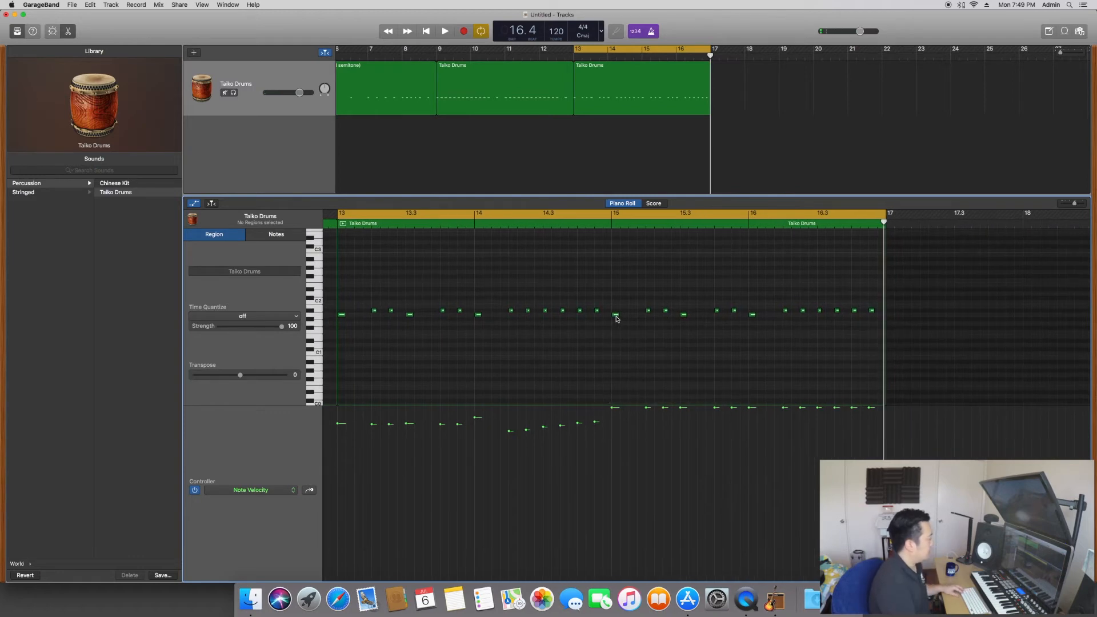
{"action": "left_click", "coordinate": [616, 315]}
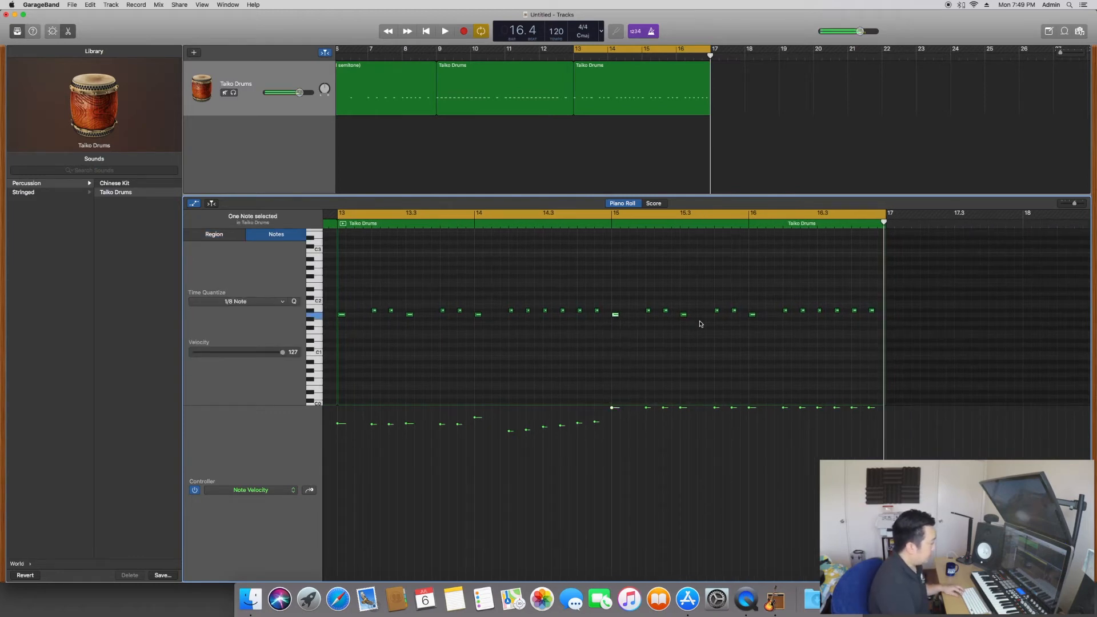
{"action": "left_click", "coordinate": [684, 315], "text": "shift"}
{"action": "left_click_drag", "start_coordinate": [613, 408], "coordinate": [614, 419]}
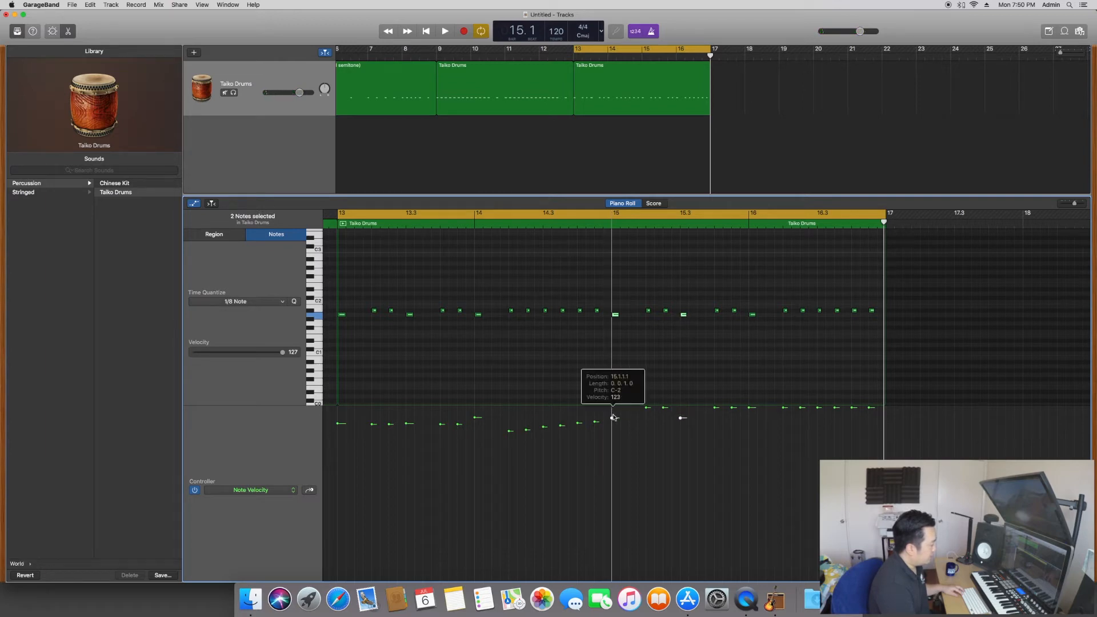
{"action": "left_click", "coordinate": [681, 424]}
{"action": "left_click_drag", "start_coordinate": [682, 423], "coordinate": [682, 416]}
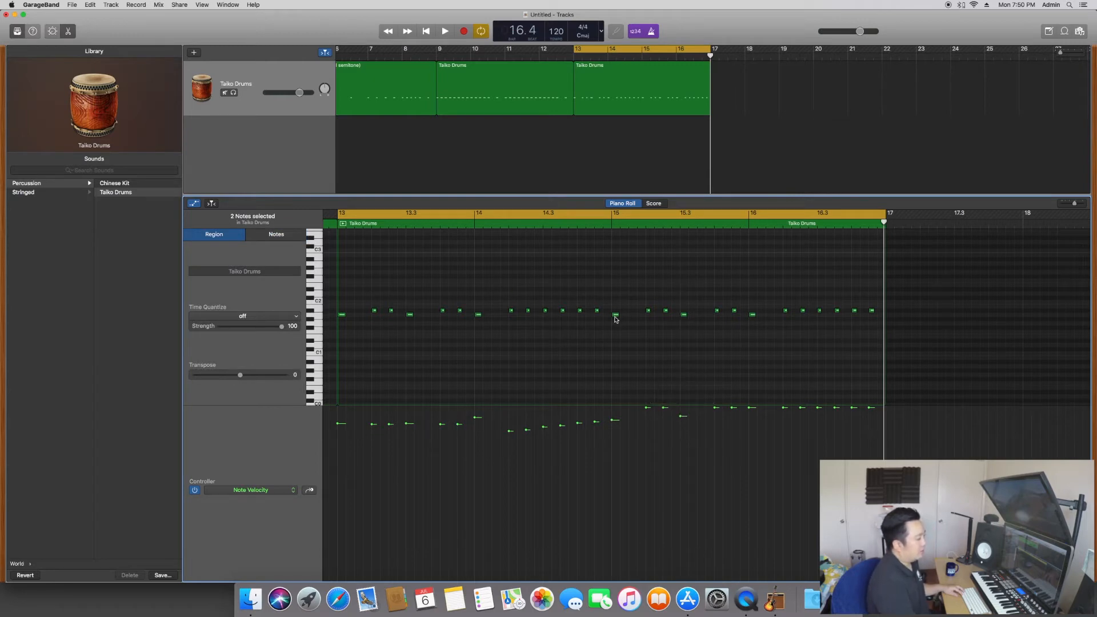
Lower the four higher-pitched notes of bar 15 to velocity 119 and shape the six higher-pitched notes of bar 16 into a rising velocity ramp
{"action": "left_click_drag", "start_coordinate": [654, 310], "coordinate": [736, 322]}
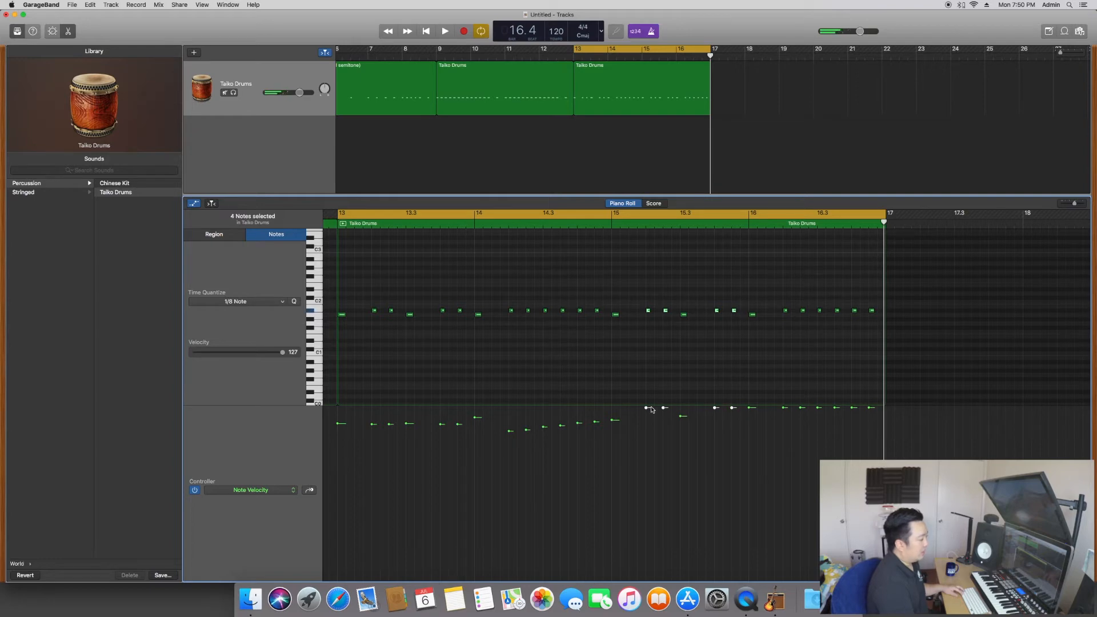
{"action": "left_click_drag", "start_coordinate": [647, 409], "coordinate": [646, 418]}
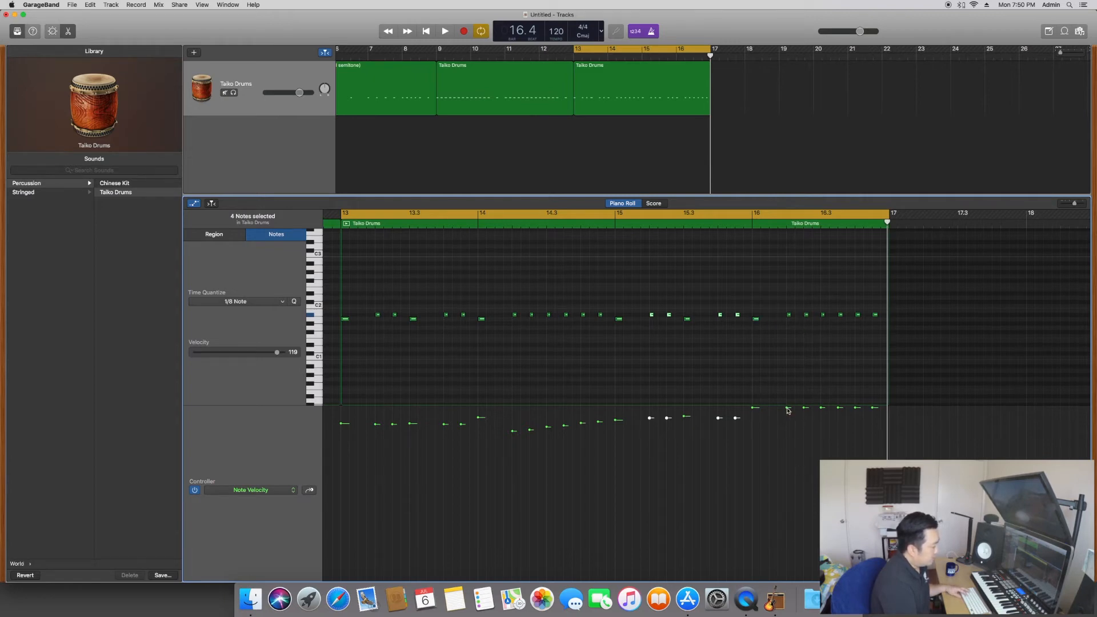
{"action": "left_click_drag", "start_coordinate": [785, 302], "coordinate": [885, 339]}
{"action": "left_click_drag", "start_coordinate": [785, 420], "coordinate": [883, 412]}
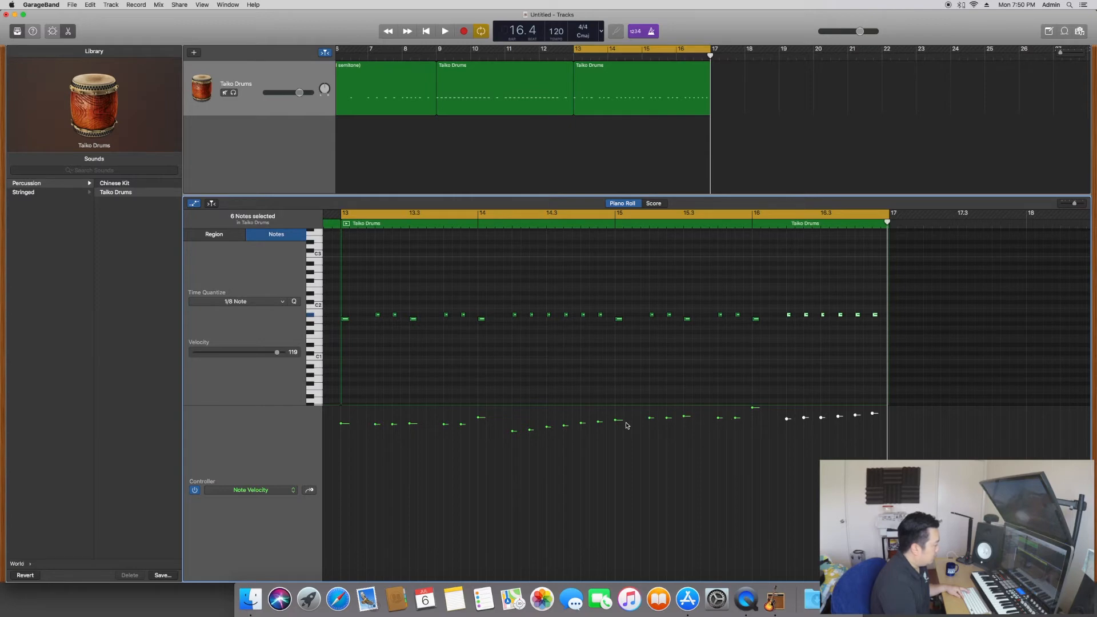
Raise the velocity of the second lower-pitched note in bar 15 slightly and play the region
{"action": "left_click_drag", "start_coordinate": [685, 418], "coordinate": [685, 417]}
{"action": "key", "text": "space"}
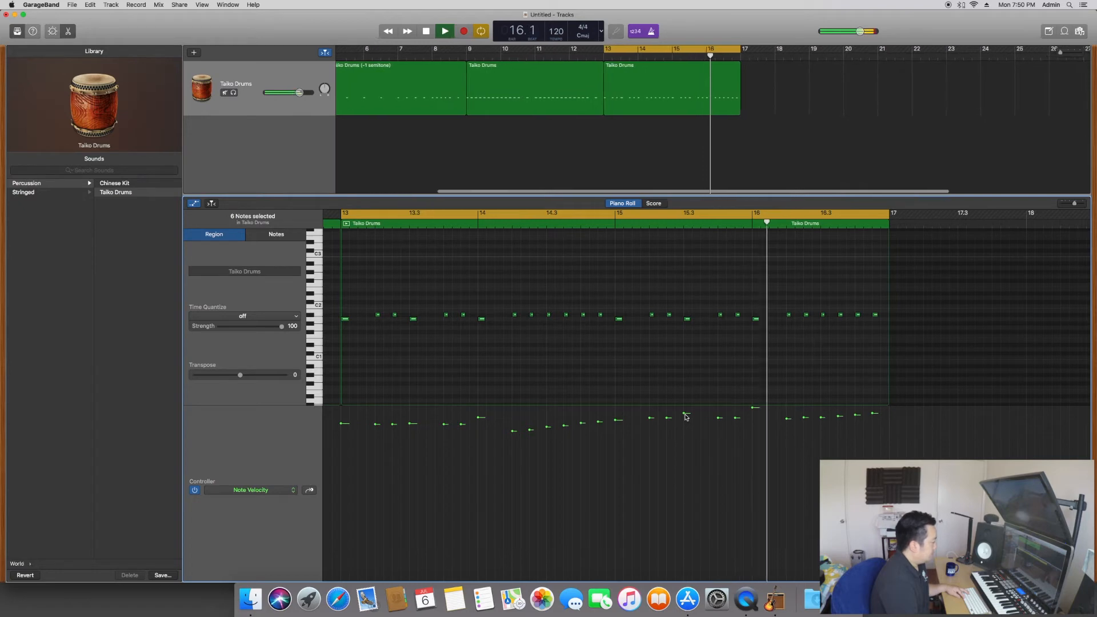
{"action": "key", "text": "space"}
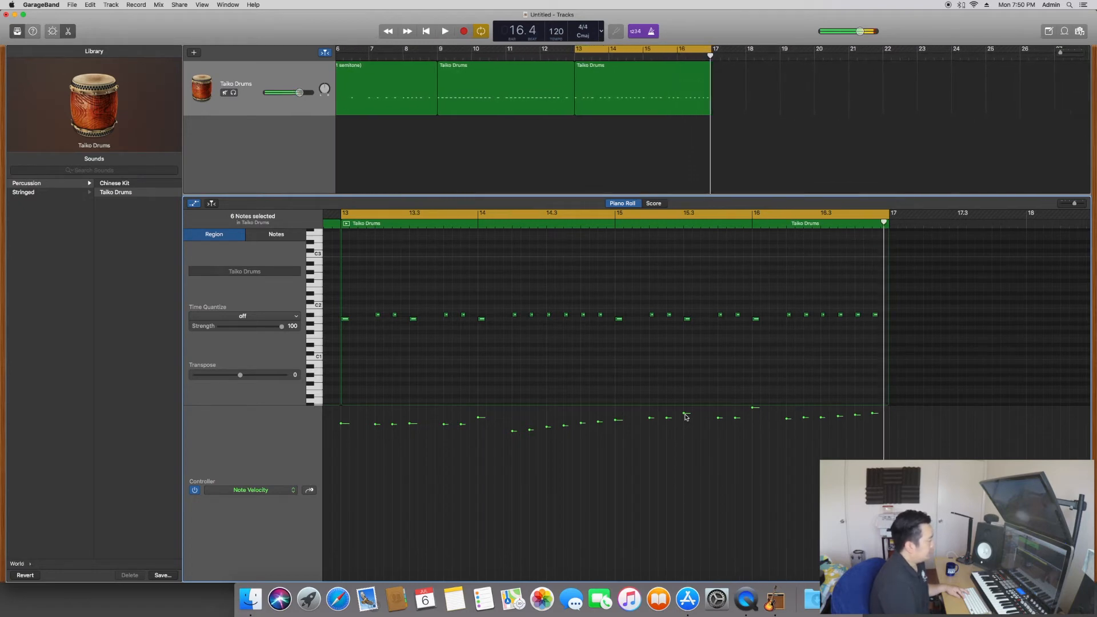
Turn cycling off, place the playhead at bar 17 and record a new Taiko Drums part through bar 24
{"action": "left_click_drag", "start_coordinate": [626, 50], "coordinate": [765, 50]}
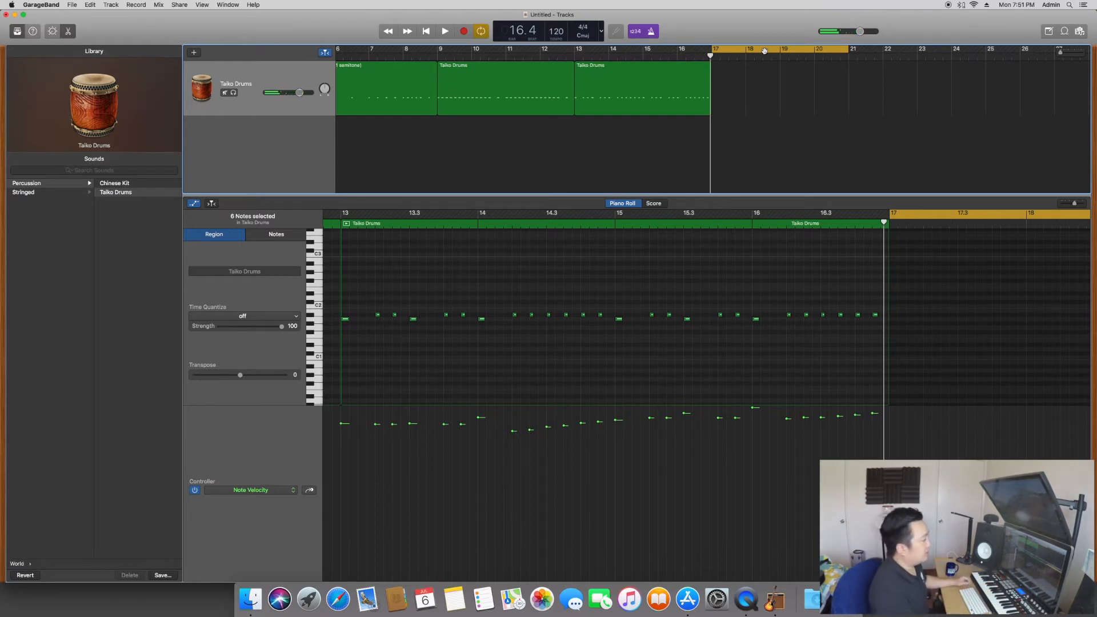
{"action": "left_click", "coordinate": [765, 51]}
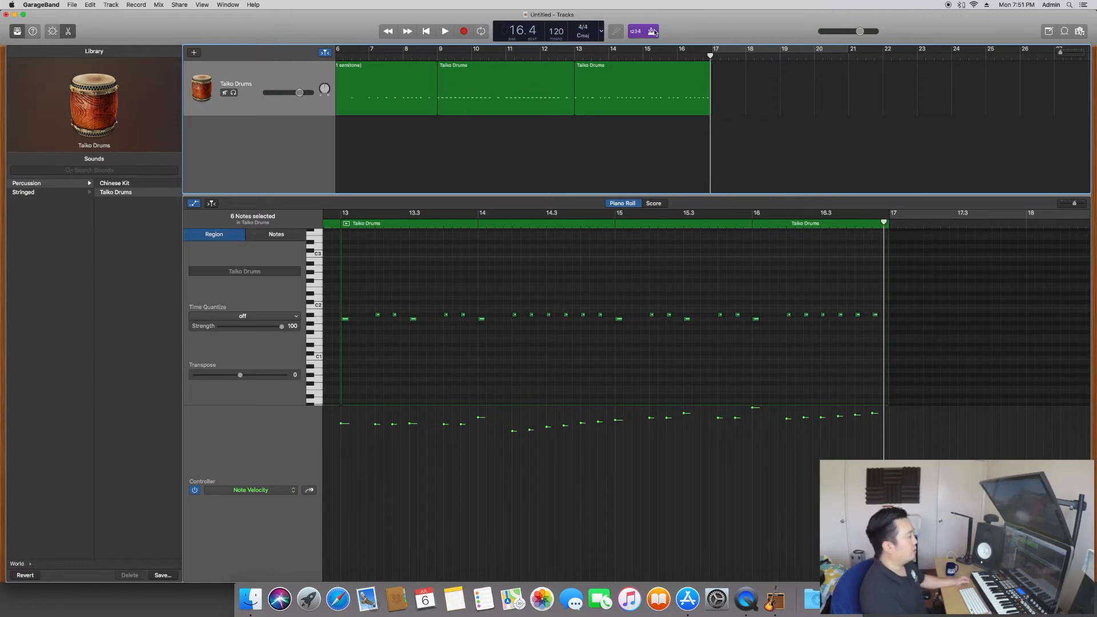
{"action": "left_click", "coordinate": [713, 57]}
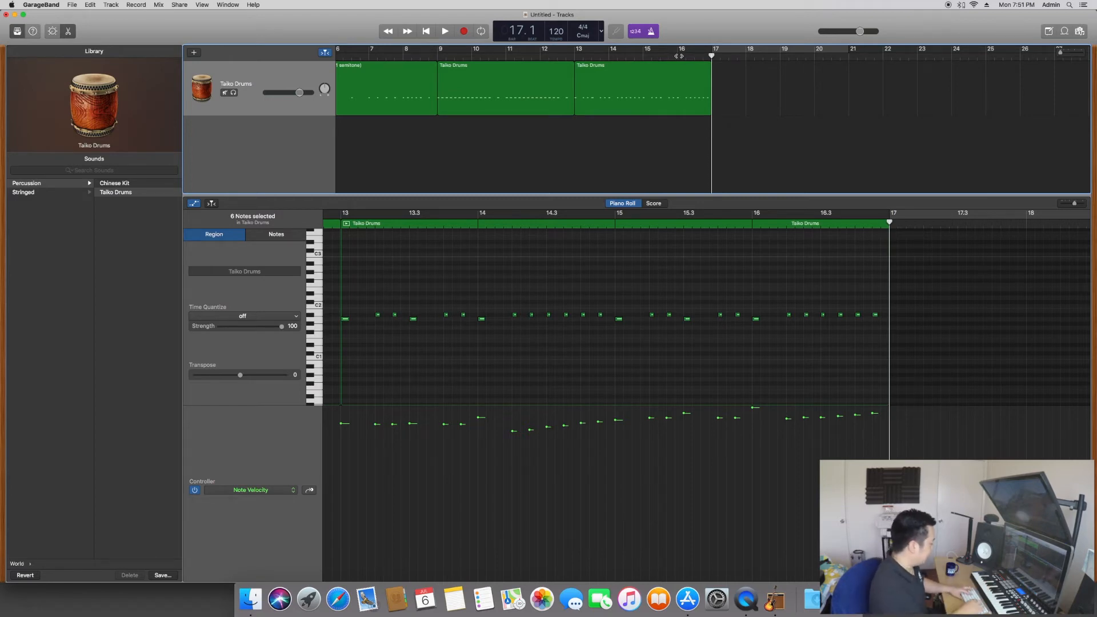
{"action": "key", "text": "r"}
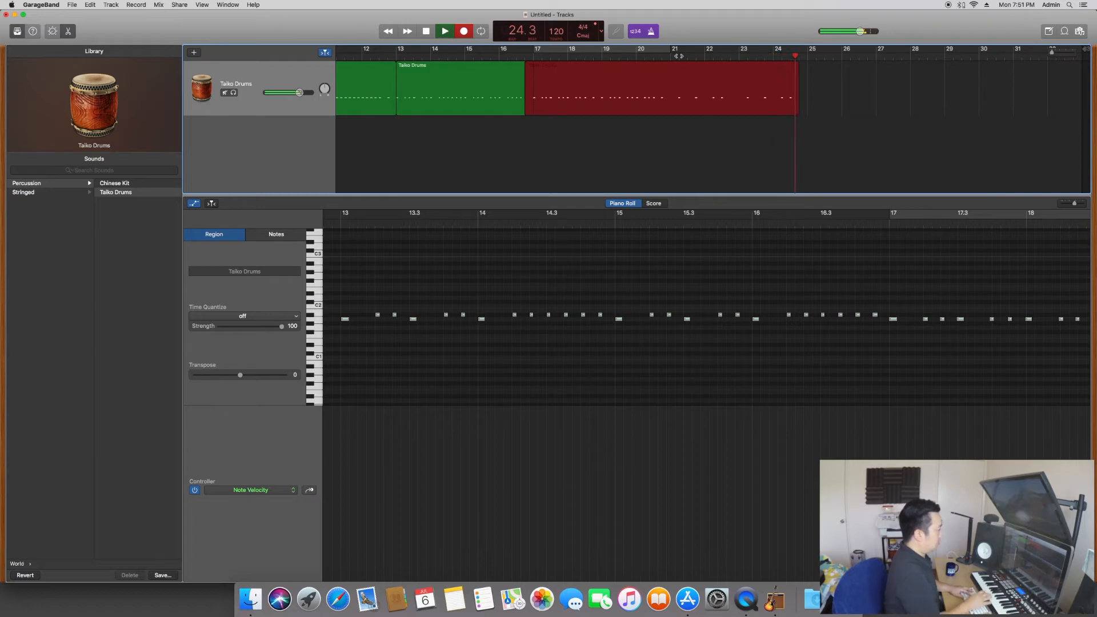
{"action": "key", "text": "space"}
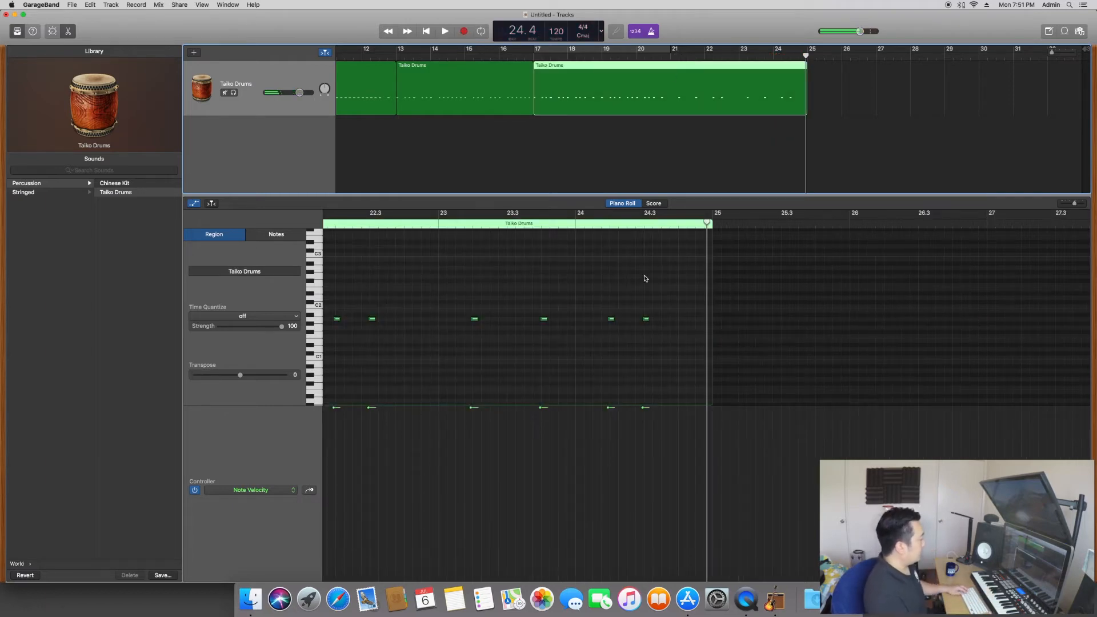
Quantize all notes of the newly recorded bar 17–24 region to 1/8 Note
{"action": "left_click", "coordinate": [657, 136]}
{"action": "left_click", "coordinate": [657, 93]}
{"action": "scroll", "coordinate": [659, 259], "scroll_direction": "right", "scroll_amount": 3}
{"action": "scroll", "coordinate": [660, 259], "scroll_direction": "left", "scroll_amount": 6}
{"action": "scroll", "coordinate": [661, 259], "scroll_direction": "left", "scroll_amount": 5}
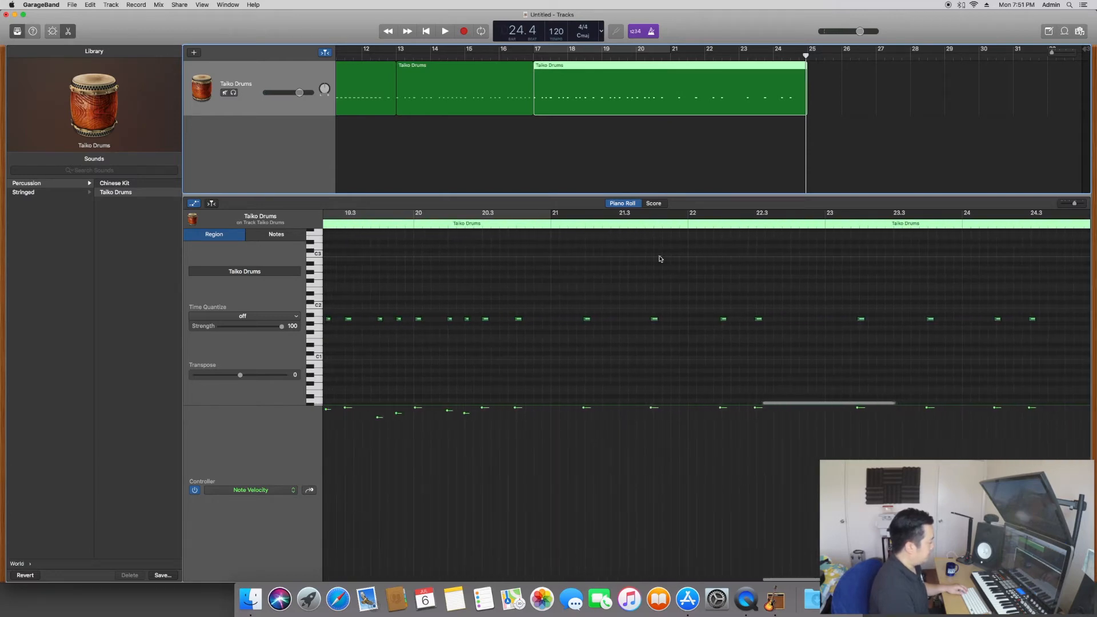
{"action": "key", "text": "super+Left"}
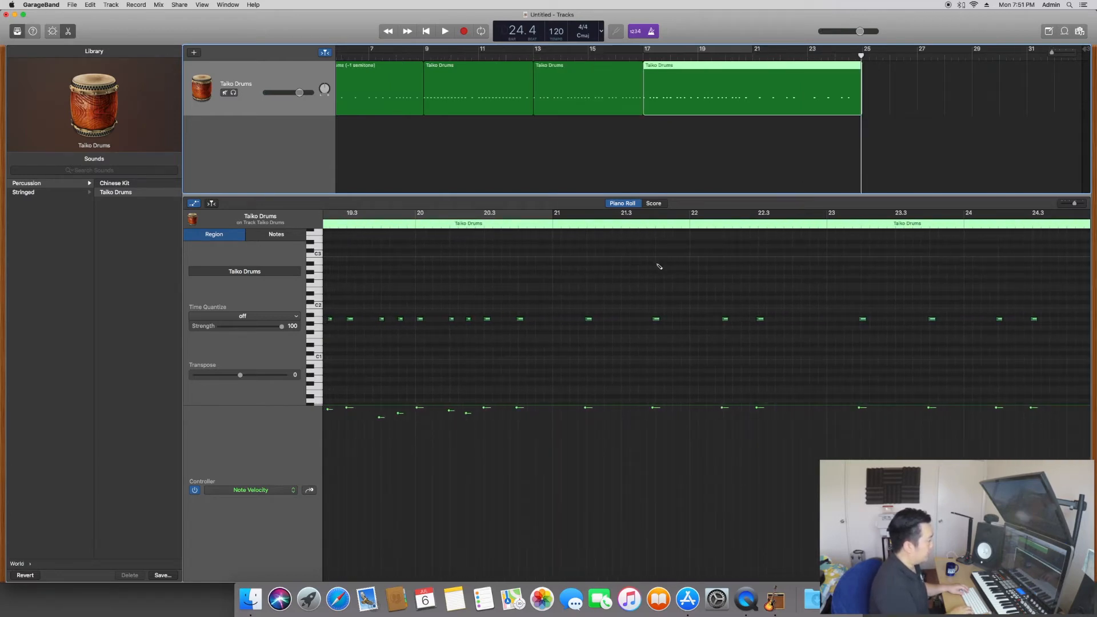
{"action": "key", "text": "super+Right"}
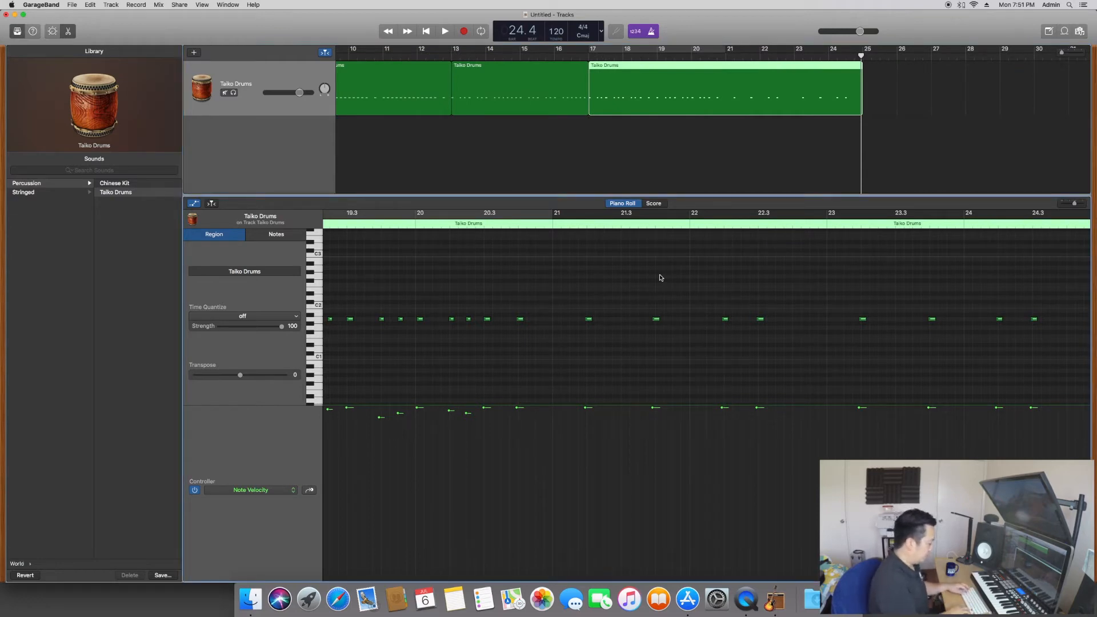
{"action": "key", "text": "super+Left"}
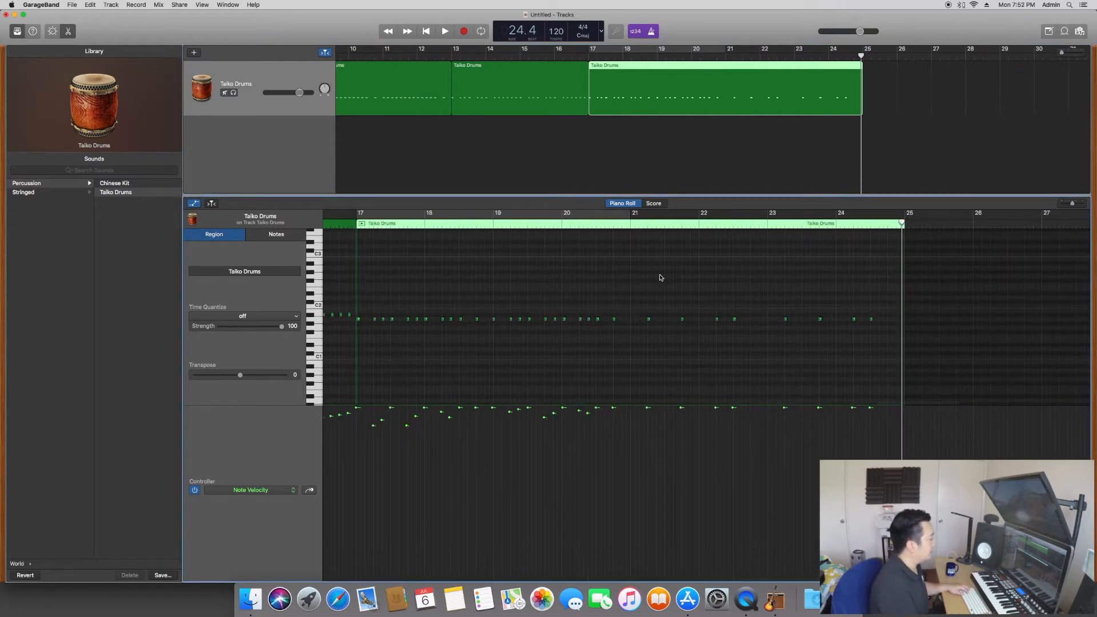
{"action": "scroll", "coordinate": [660, 277], "scroll_direction": "left", "scroll_amount": 3}
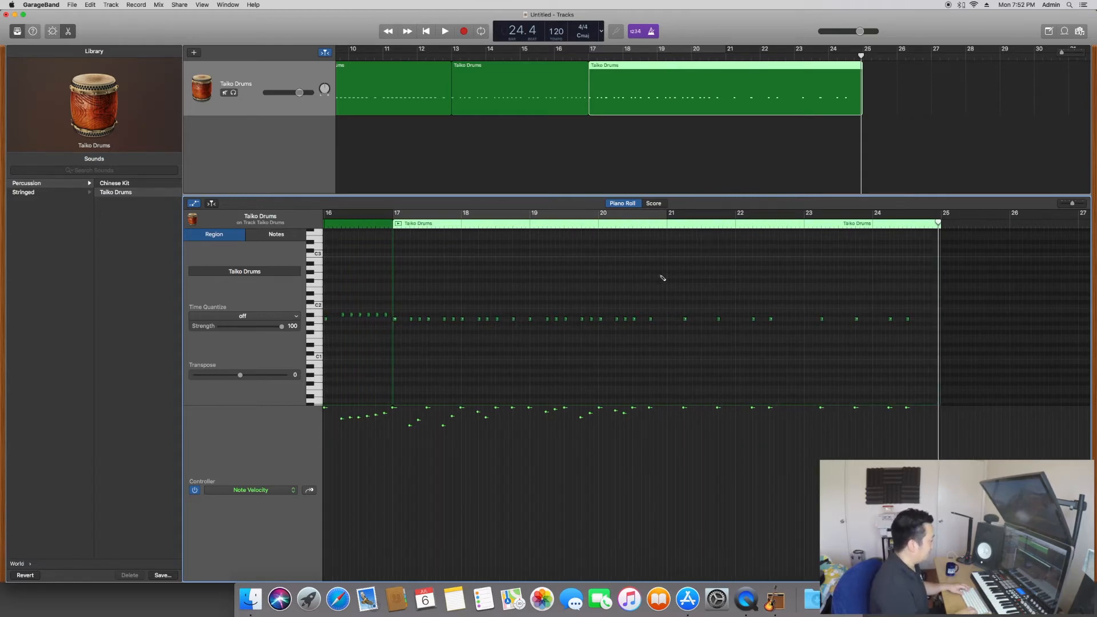
{"action": "key", "text": "a"}
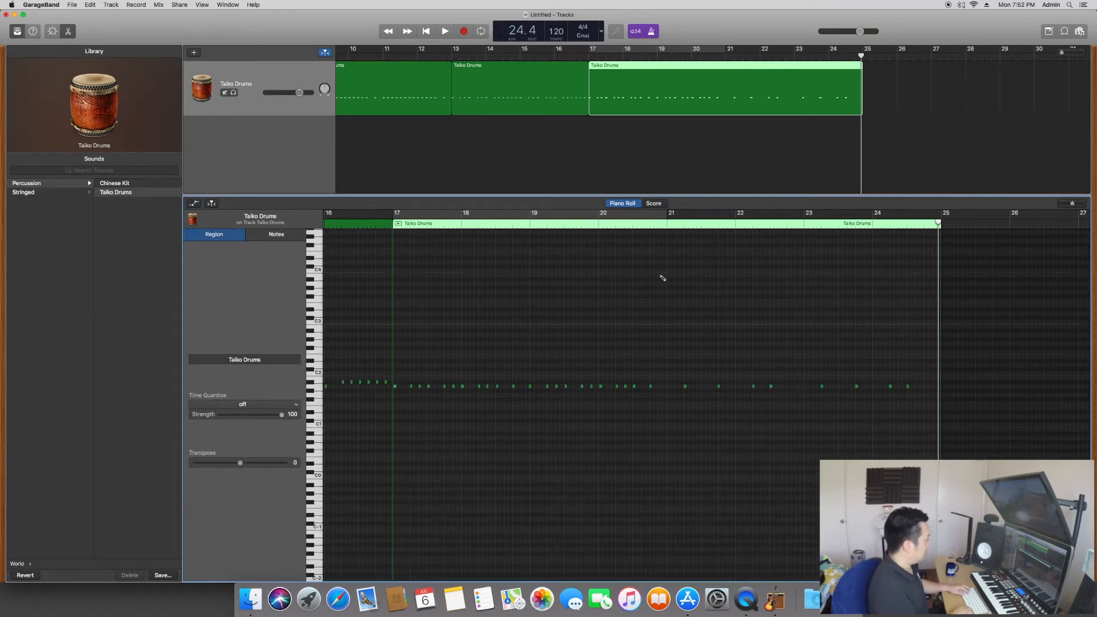
{"action": "key", "text": "a"}
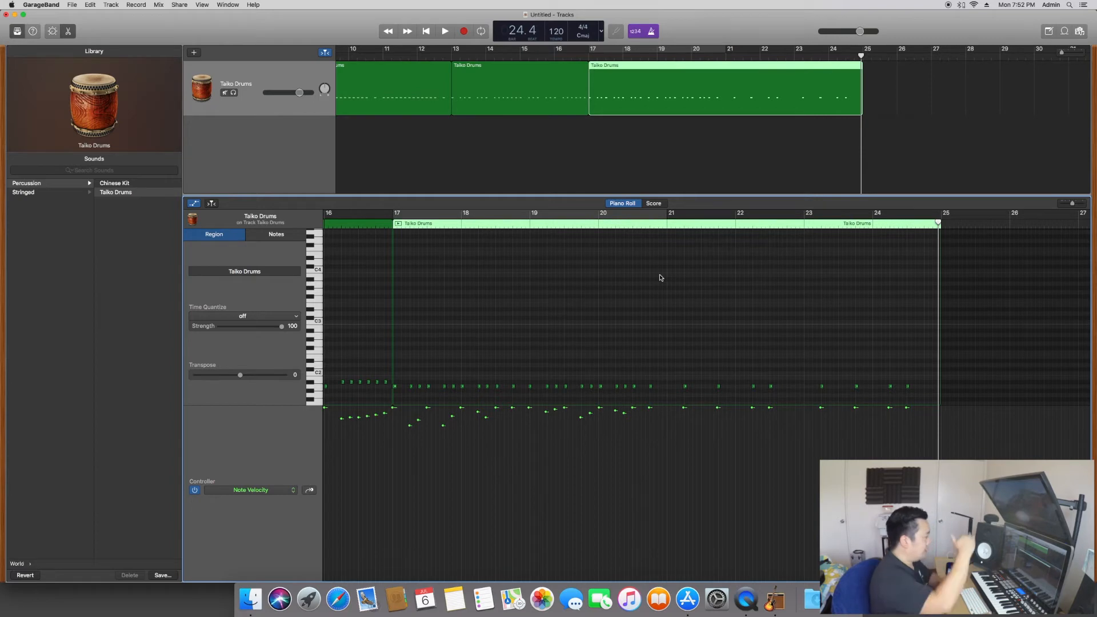
{"action": "scroll", "coordinate": [660, 278], "scroll_direction": "down", "scroll_amount": 4}
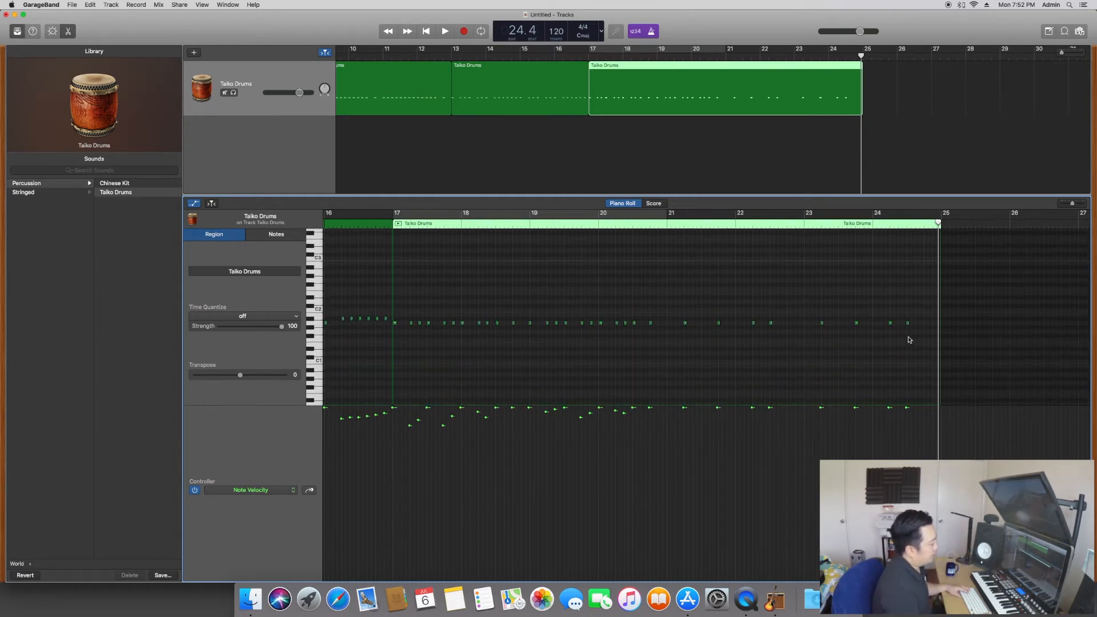
{"action": "left_click_drag", "start_coordinate": [919, 330], "coordinate": [393, 305]}
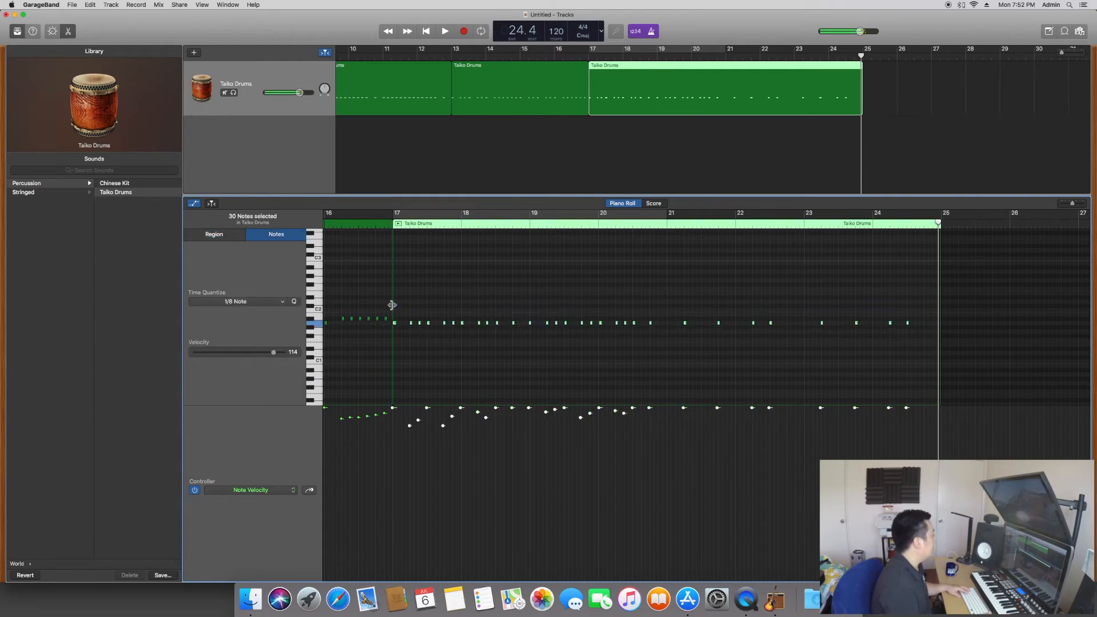
{"action": "left_click", "coordinate": [276, 302]}
{"action": "left_click", "coordinate": [237, 349]}
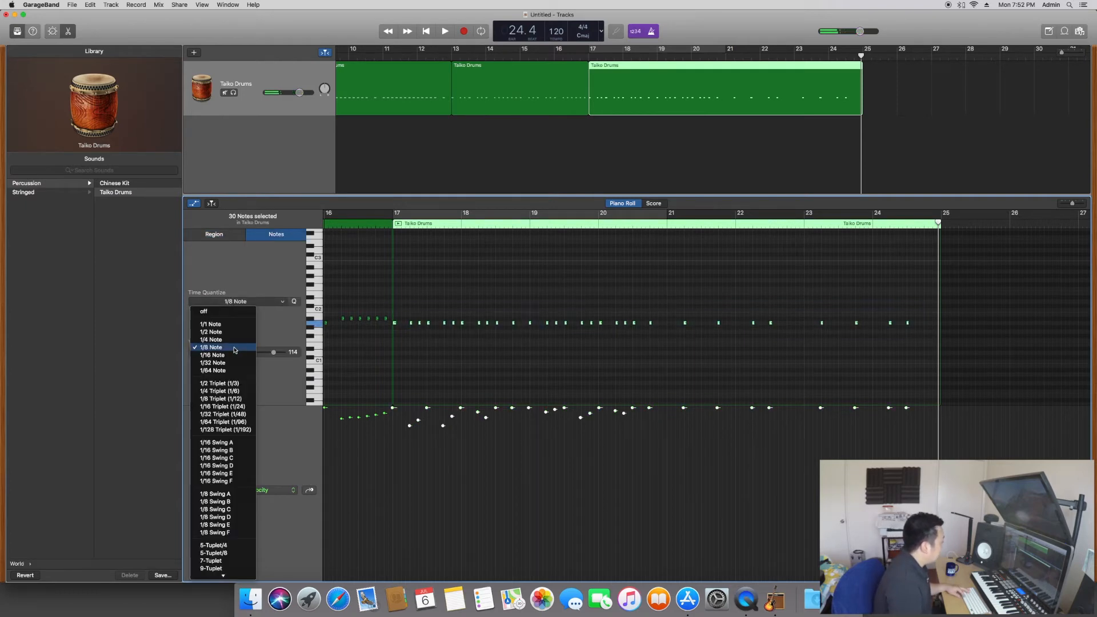
Set the cycle range to bars 17–24 and play the new region to check its timing
{"action": "left_click", "coordinate": [631, 51]}
{"action": "left_click_drag", "start_coordinate": [730, 53], "coordinate": [863, 56]}
{"action": "key", "text": "space"}
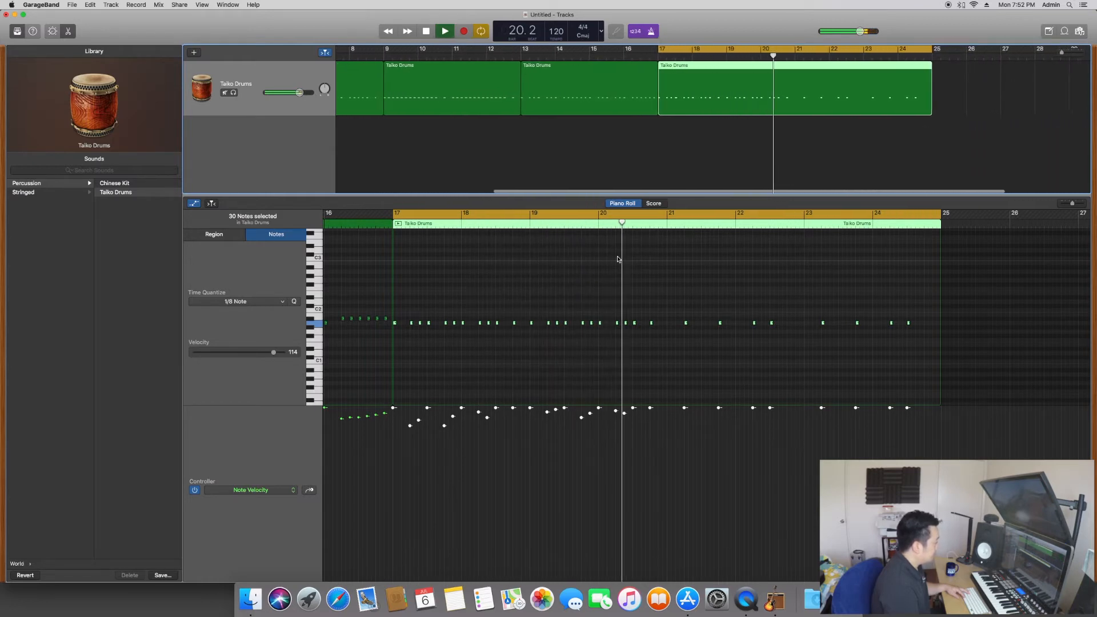
{"action": "key", "text": "space"}
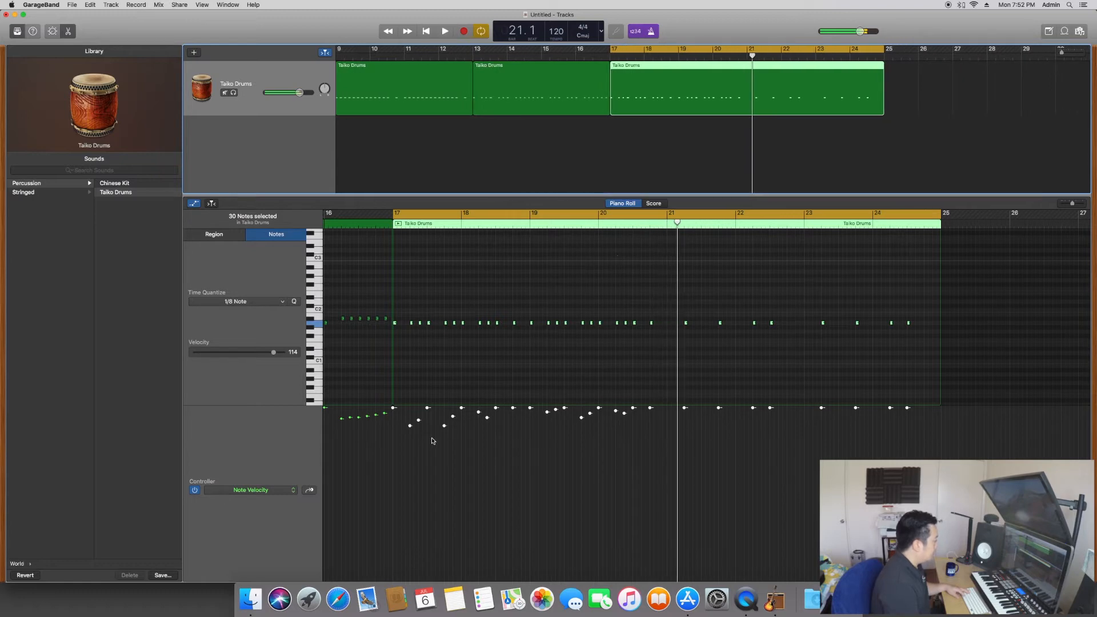
Lower the velocities of five notes together: beats 1 and 4 of bar 17, beats 2 and 4 of bar 18, and beat 1 of bar 19
{"action": "left_click", "coordinate": [425, 439]}
{"action": "left_click", "coordinate": [396, 323]}
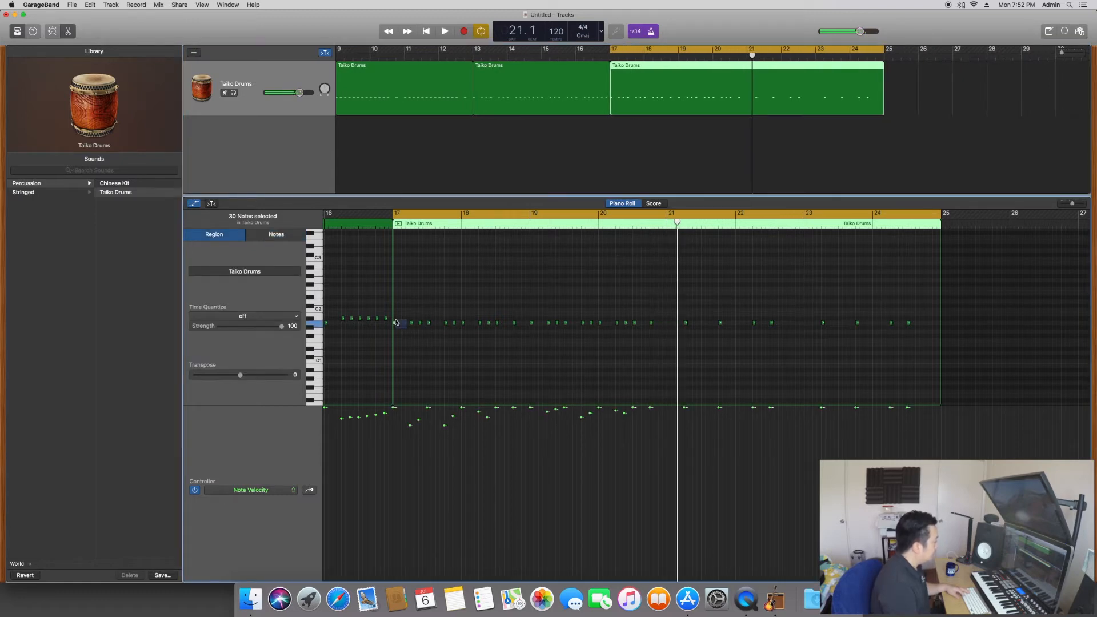
{"action": "left_click", "coordinate": [396, 322]}
{"action": "left_click", "coordinate": [445, 323], "text": "shift"}
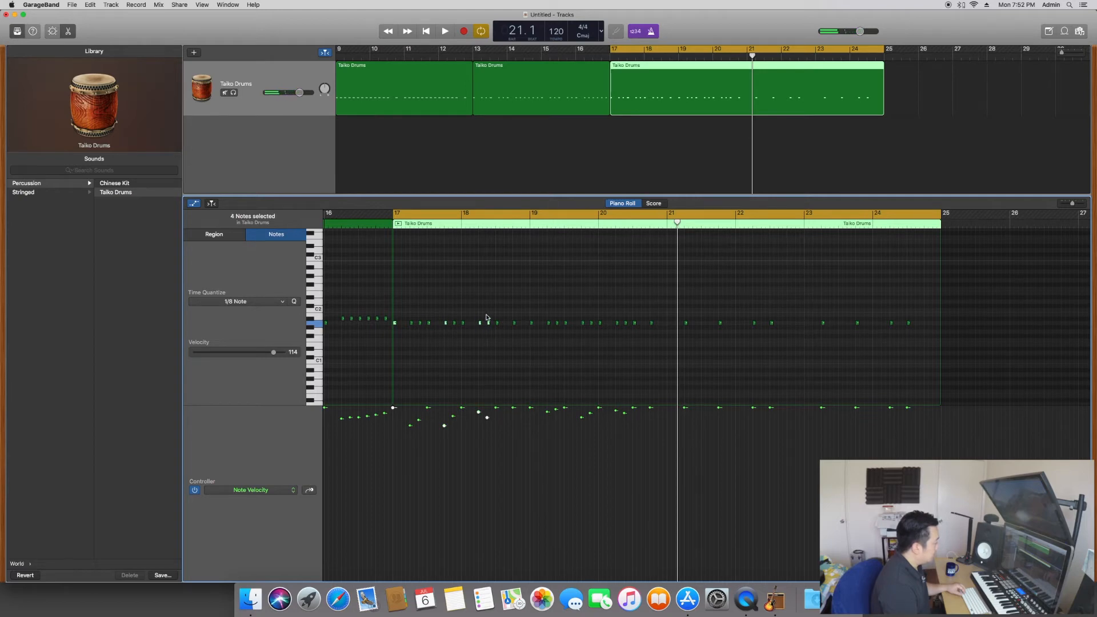
{"action": "left_click", "coordinate": [514, 323], "text": "shift"}
{"action": "left_click", "coordinate": [531, 323], "text": "shift"}
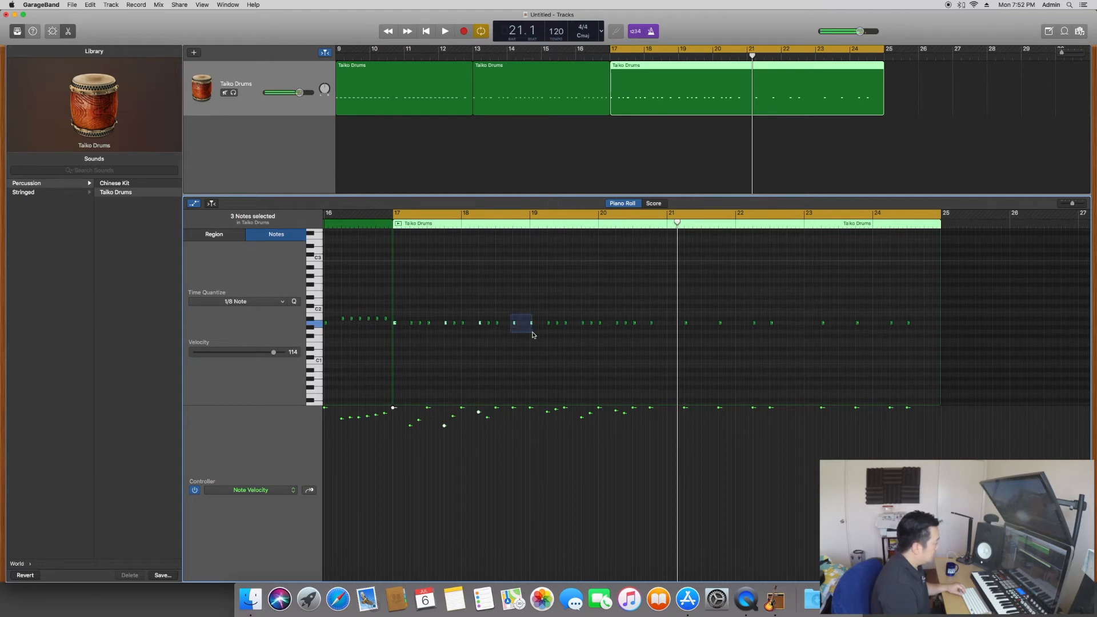
{"action": "left_click", "coordinate": [392, 409]}
{"action": "left_click_drag", "start_coordinate": [395, 409], "coordinate": [396, 419]}
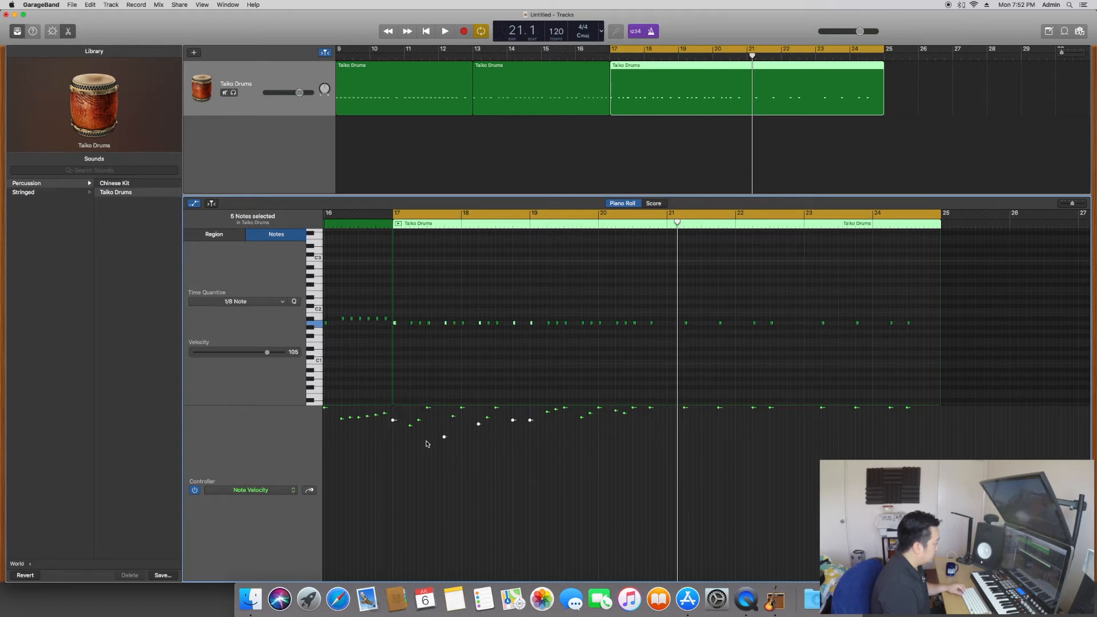
Lower the note on beat 3 of bar 17 to velocity 118 and play the opening of the region
{"action": "left_click", "coordinate": [430, 375]}
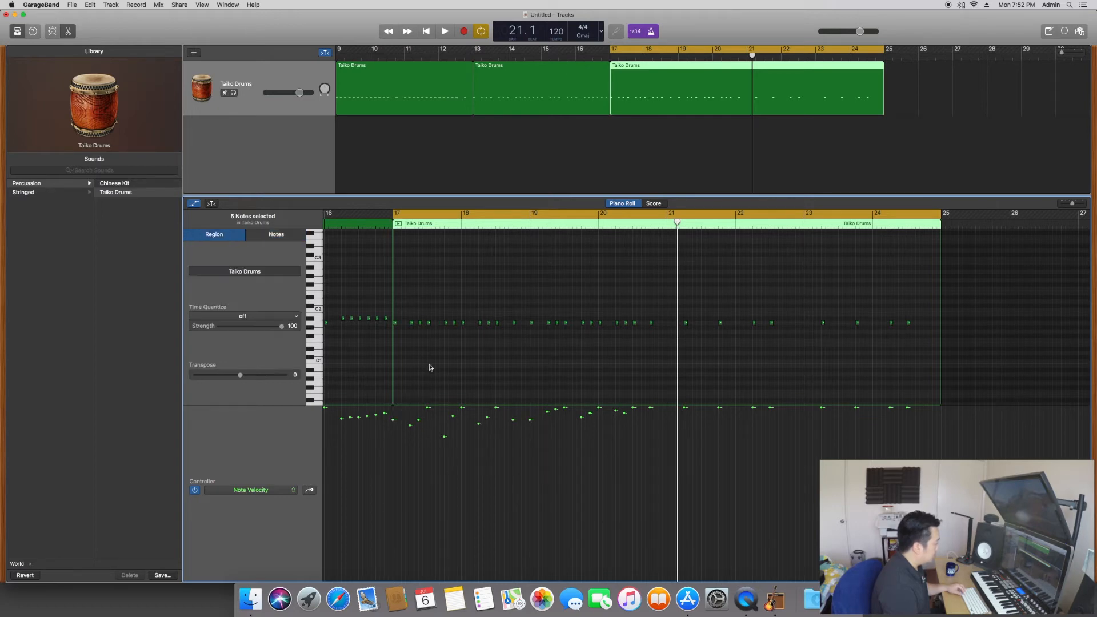
{"action": "left_click", "coordinate": [430, 323]}
{"action": "left_click_drag", "start_coordinate": [428, 408], "coordinate": [427, 420]}
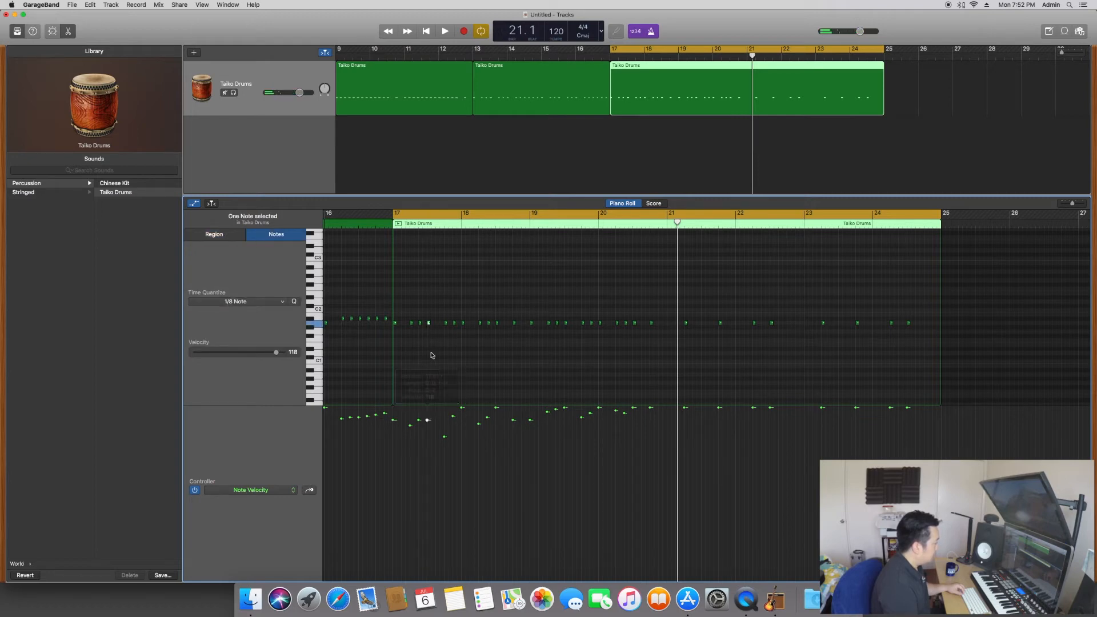
{"action": "key", "text": "space"}
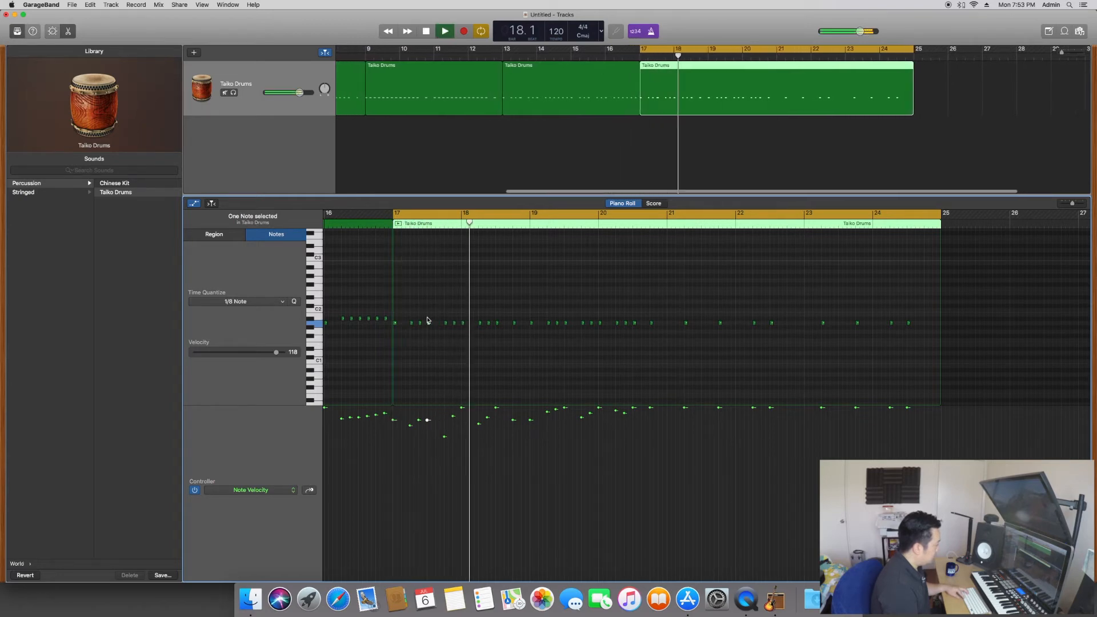
{"action": "key", "text": "space"}
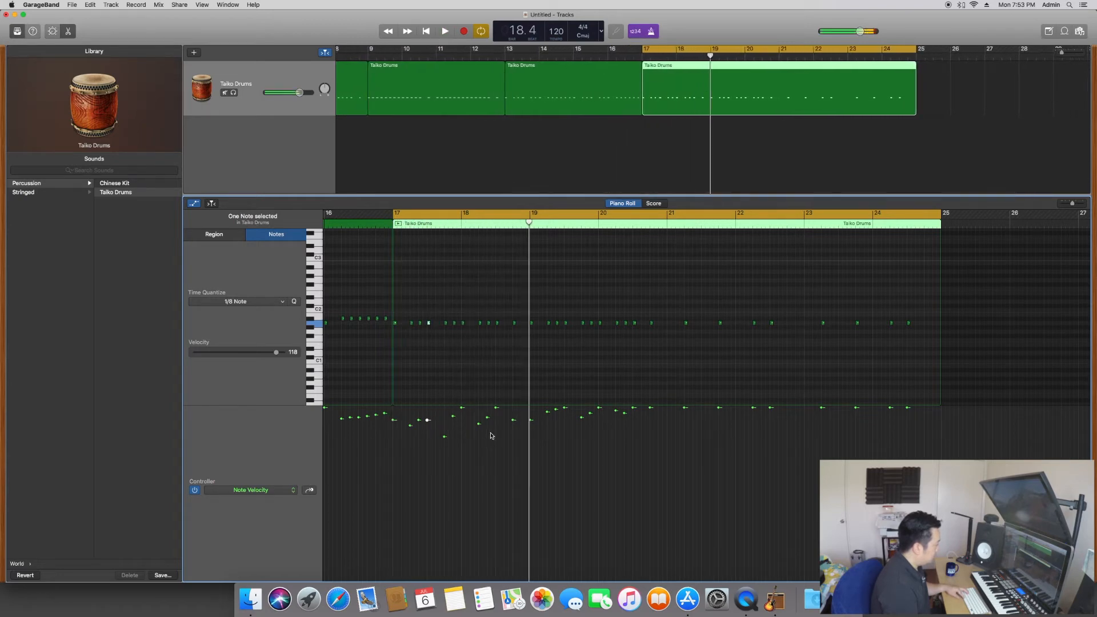
Lower the note on beat 1 of bar 18 to velocity 118 and the note on beat 3 to about 120
{"action": "left_click_drag", "start_coordinate": [462, 408], "coordinate": [461, 417]}
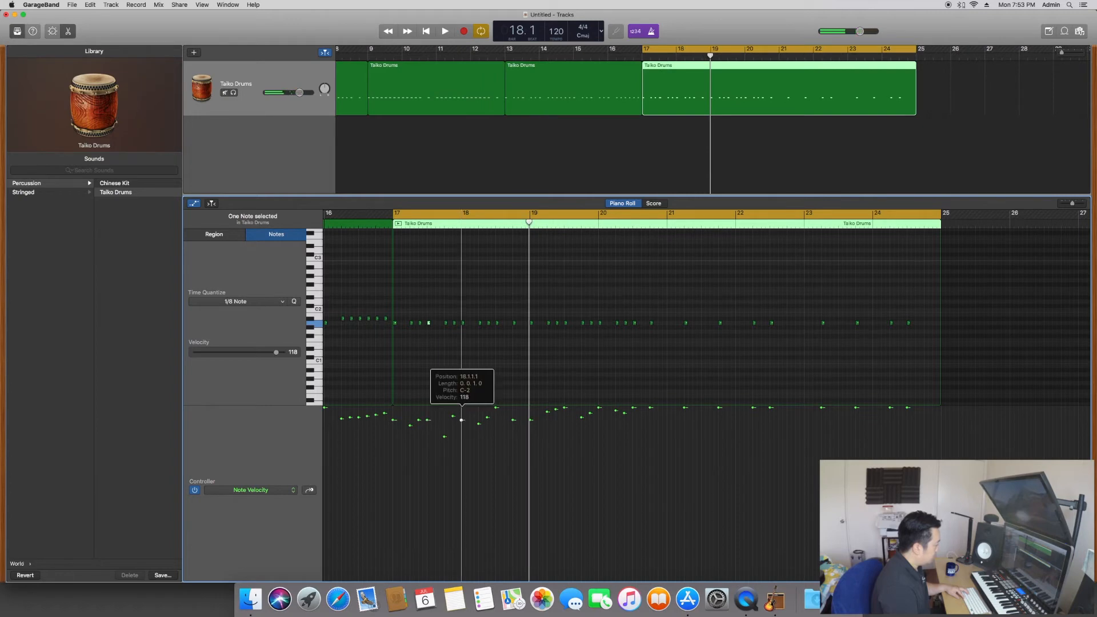
{"action": "left_click", "coordinate": [496, 410]}
{"action": "left_click", "coordinate": [513, 420]}
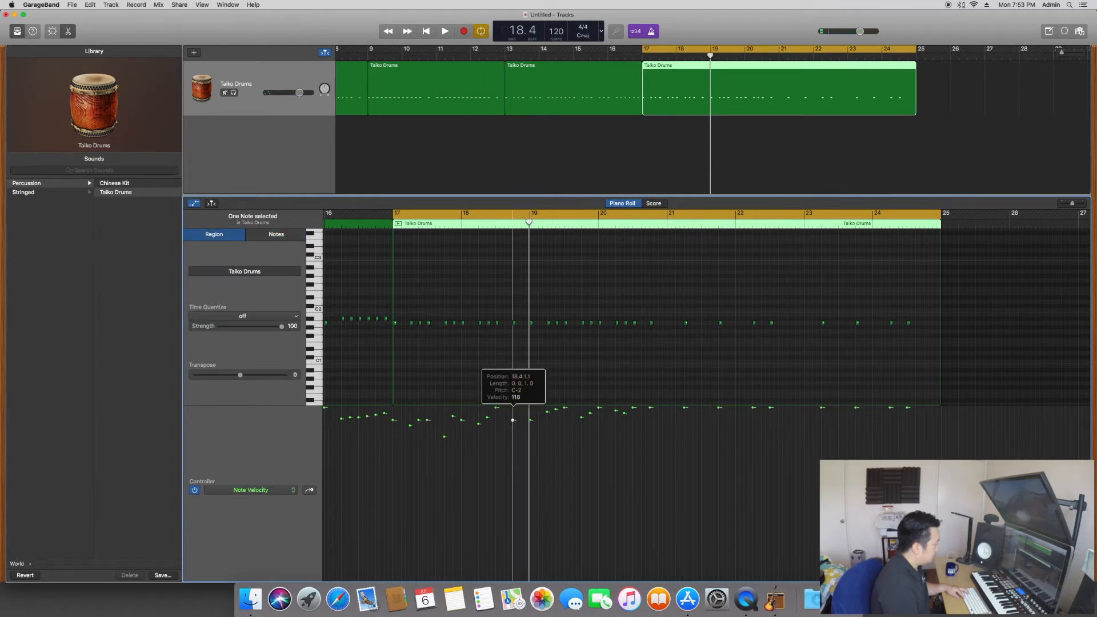
{"action": "left_click", "coordinate": [496, 418]}
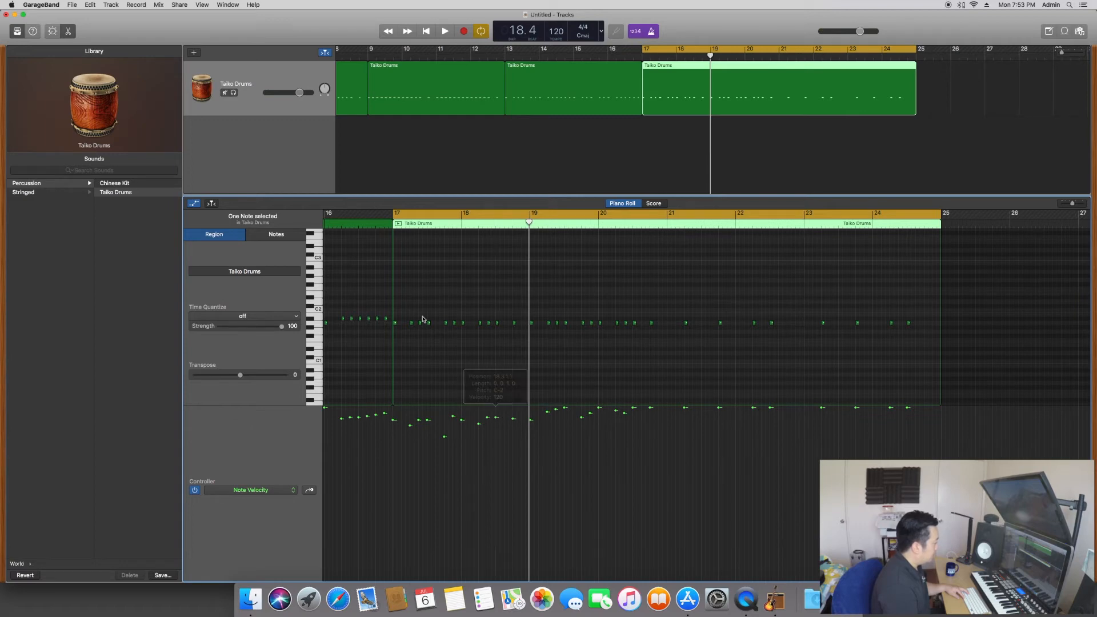
Lower the six notes following beats 2 and 4 of bar 17 and beat 2 of bar 18, inclusive, to a much softer, nearly even velocity
{"action": "left_click_drag", "start_coordinate": [408, 315], "coordinate": [488, 326]}
{"action": "left_click_drag", "start_coordinate": [409, 426], "coordinate": [409, 460]}
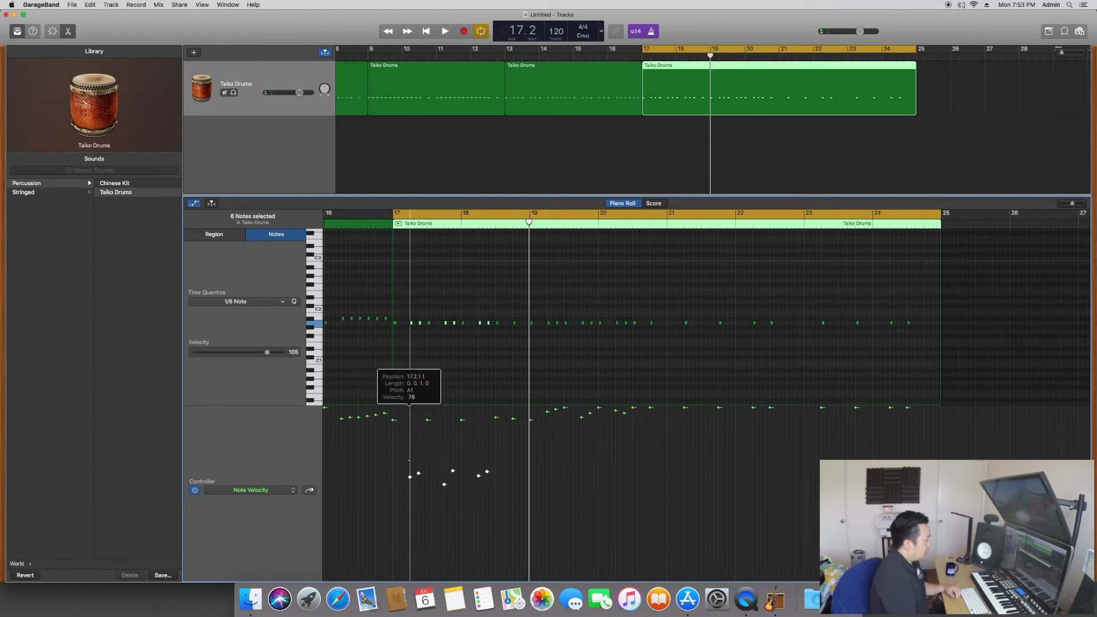
{"action": "left_click_drag", "start_coordinate": [409, 476], "coordinate": [487, 502]}
{"action": "left_click", "coordinate": [444, 513]}
{"action": "left_click", "coordinate": [479, 503]}
Play the opening of the region and slightly raise the velocity of the note on beat 4 of bar 18
{"action": "key", "text": "space"}
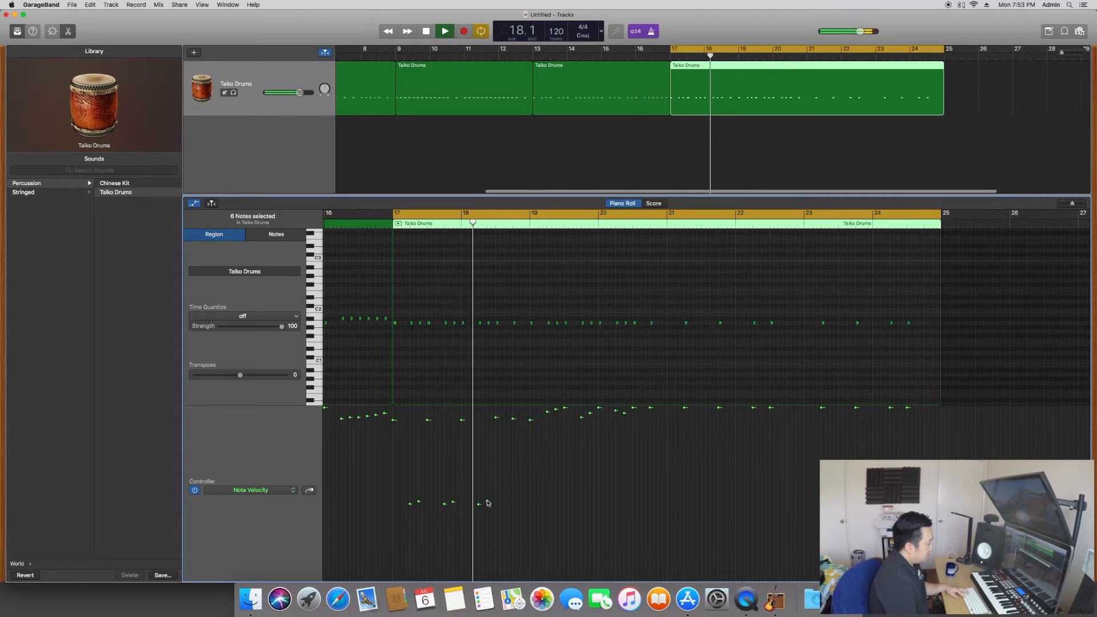
{"action": "key", "text": "space"}
{"action": "left_click", "coordinate": [513, 418]}
{"action": "left_click_drag", "start_coordinate": [513, 418], "coordinate": [513, 413]}
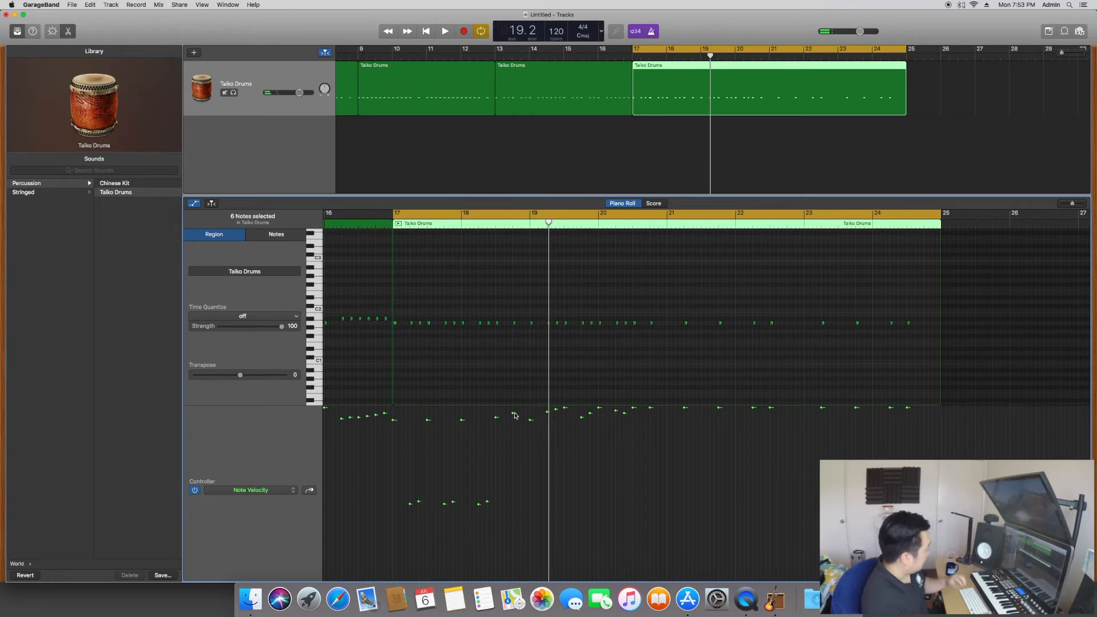
Replace the eleven notes in bars 19–20 with a copy of the bar 17–18 pattern and play the region
{"action": "left_click", "coordinate": [609, 362]}
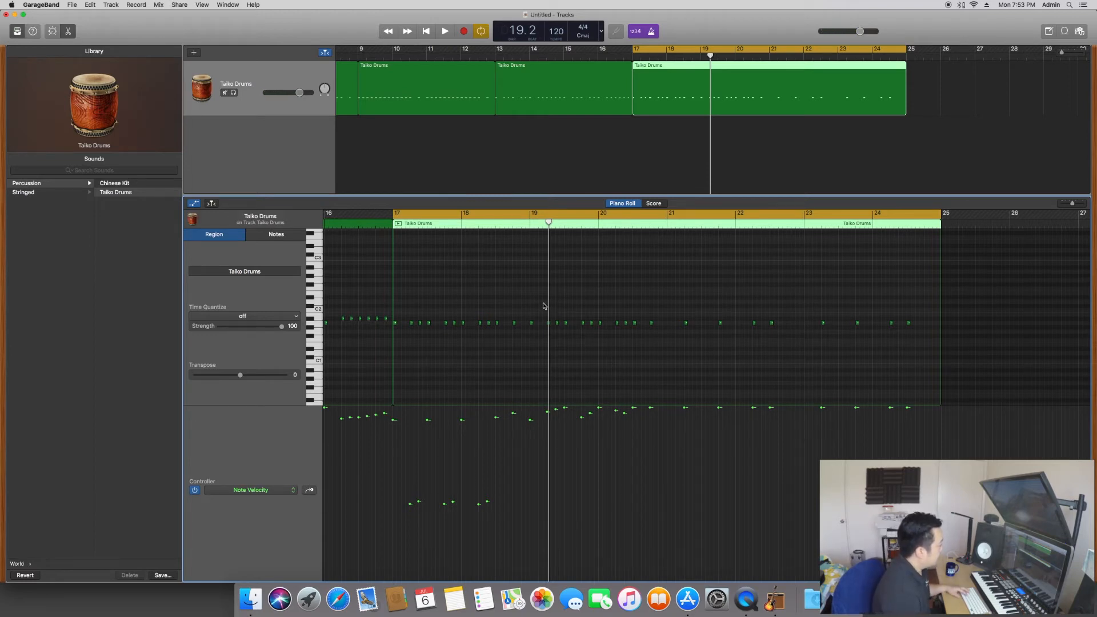
{"action": "left_click_drag", "start_coordinate": [529, 306], "coordinate": [648, 337]}
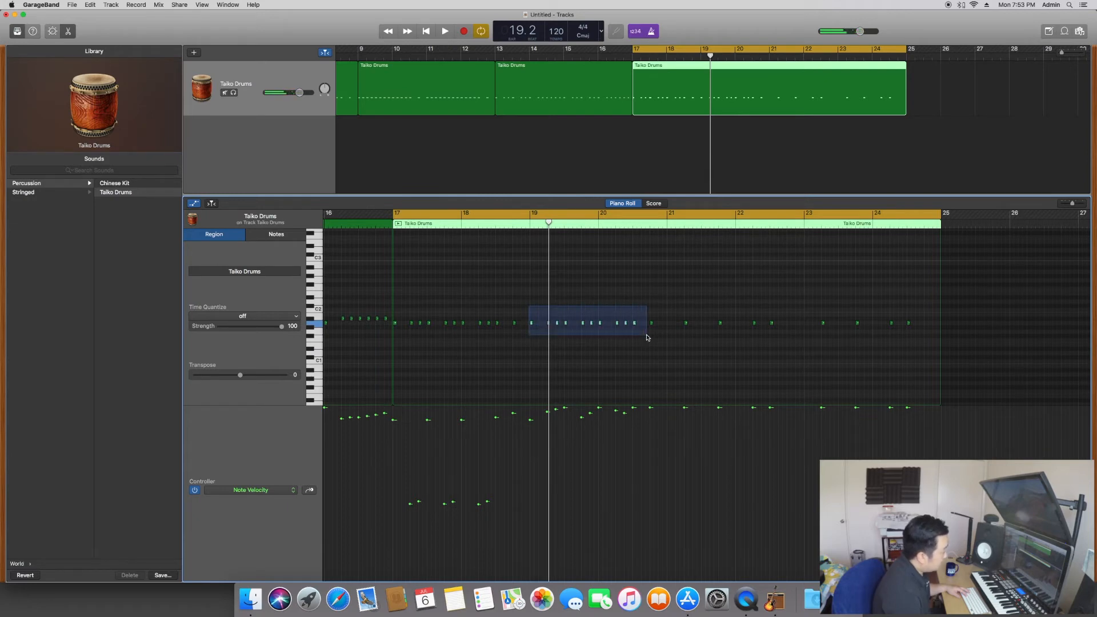
{"action": "left_click_drag", "start_coordinate": [647, 337], "coordinate": [656, 337]}
{"action": "key", "text": "Delete"}
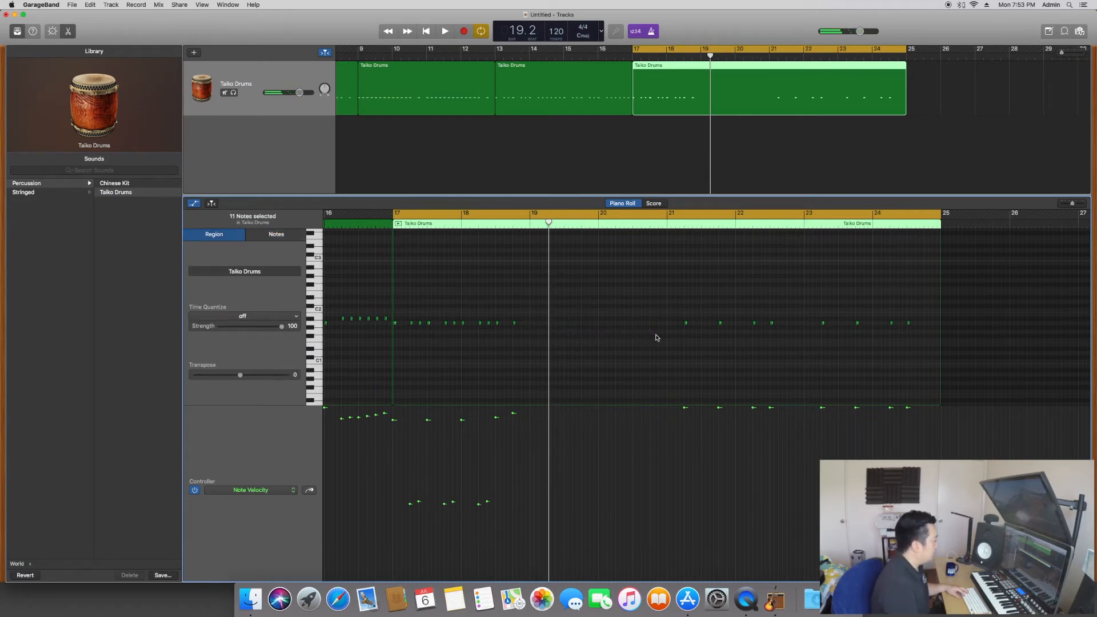
{"action": "mouse_move", "coordinate": [528, 341]}
{"action": "left_mouse_down"}
{"action": "mouse_move", "coordinate": [393, 302]}
{"action": "mouse_move", "coordinate": [534, 324]}
{"action": "left_mouse_up"}
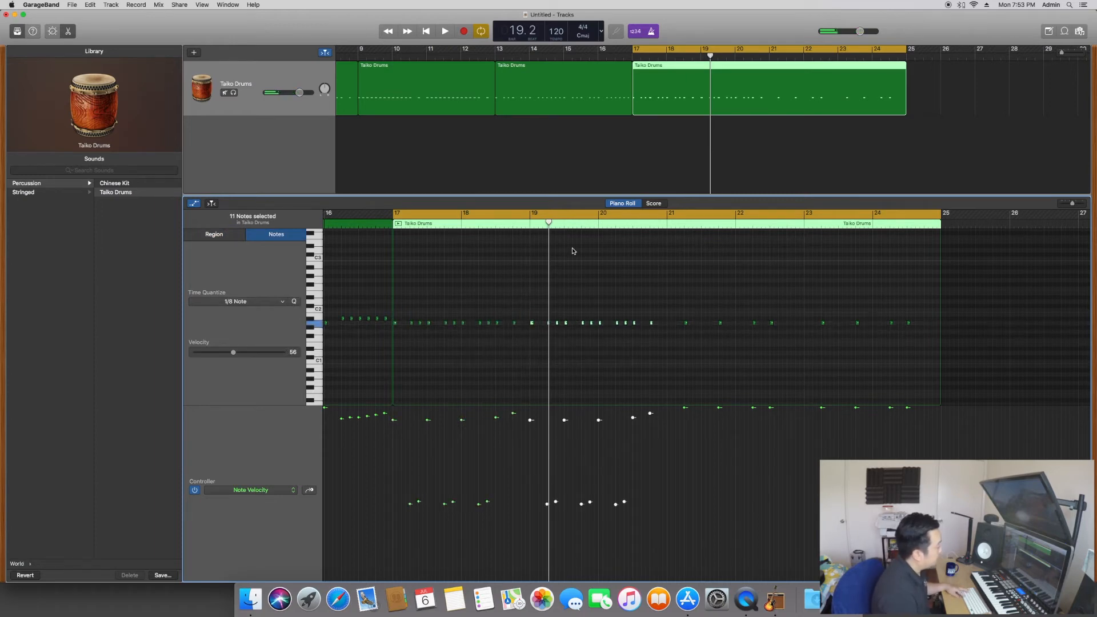
{"action": "key", "text": "space"}
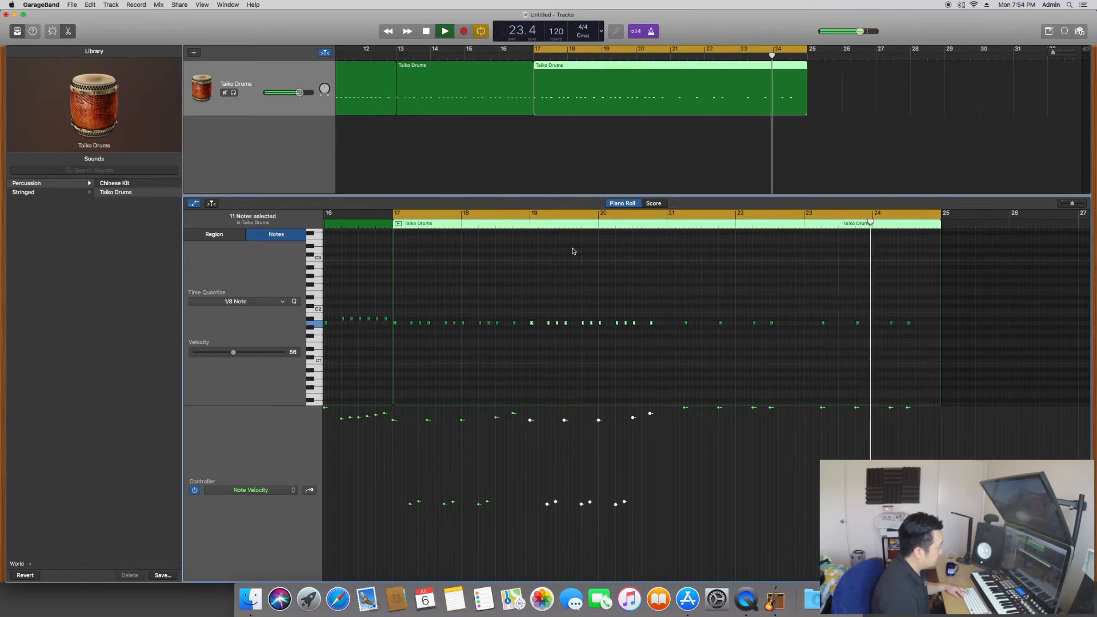
{"action": "key", "text": "space"}
Lower the velocities of the eight notes in bars 21–24 together to about 122
{"action": "left_click_drag", "start_coordinate": [677, 302], "coordinate": [915, 361]}
{"action": "left_click_drag", "start_coordinate": [684, 408], "coordinate": [685, 418]}
{"action": "left_click", "coordinate": [770, 424]}
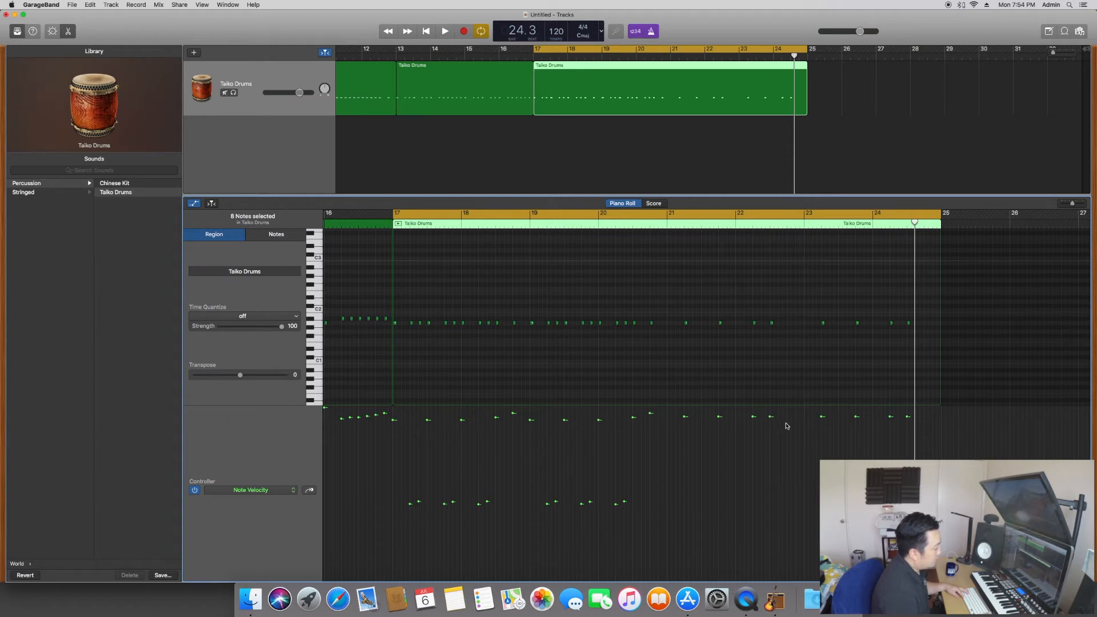
Accent the notes on beat 3 of bars 22 and 24 with higher velocities, making the bar 24 note the stronger
{"action": "left_click_drag", "start_coordinate": [771, 417], "coordinate": [770, 410]}
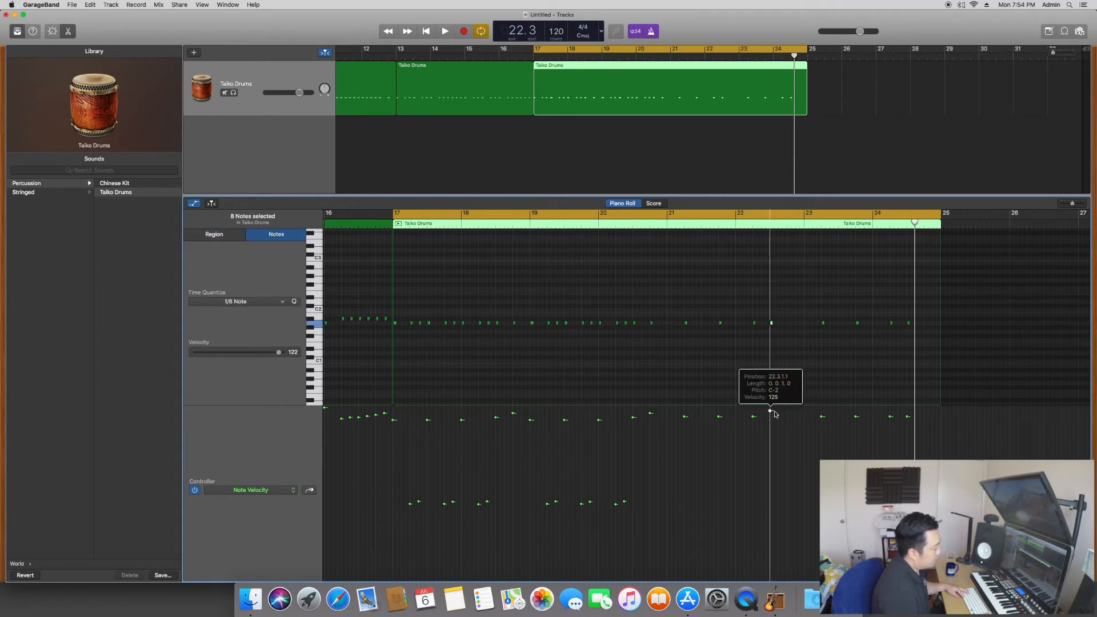
{"action": "left_click", "coordinate": [907, 416], "text": "shift"}
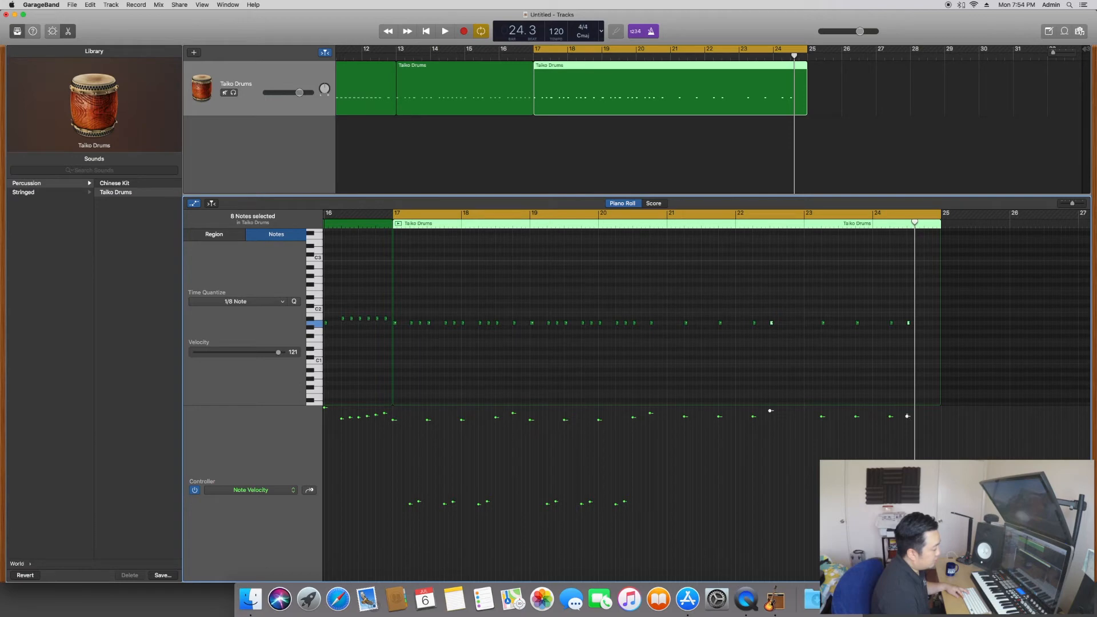
{"action": "left_click_drag", "start_coordinate": [908, 416], "coordinate": [907, 407]}
{"action": "left_click", "coordinate": [770, 409]}
{"action": "left_click", "coordinate": [771, 387]}
{"action": "left_click_drag", "start_coordinate": [771, 409], "coordinate": [770, 412]}
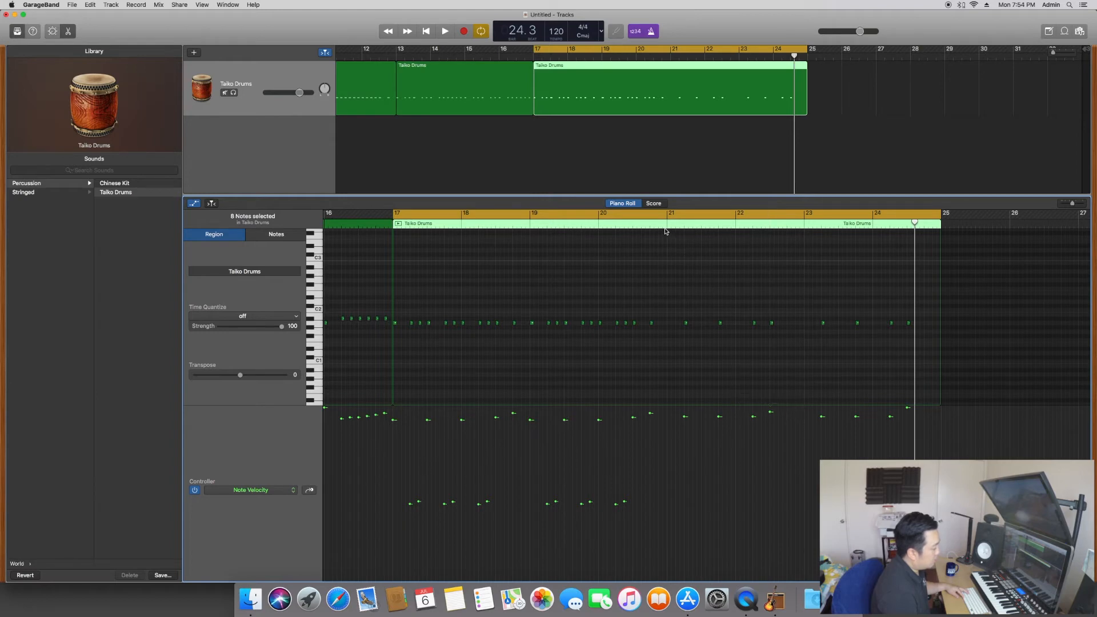
Play part of the Taiko Drums region starting at bar 17, stop playback, and turn off the cycle range
{"action": "left_click", "coordinate": [666, 214]}
{"action": "key", "text": "space"}
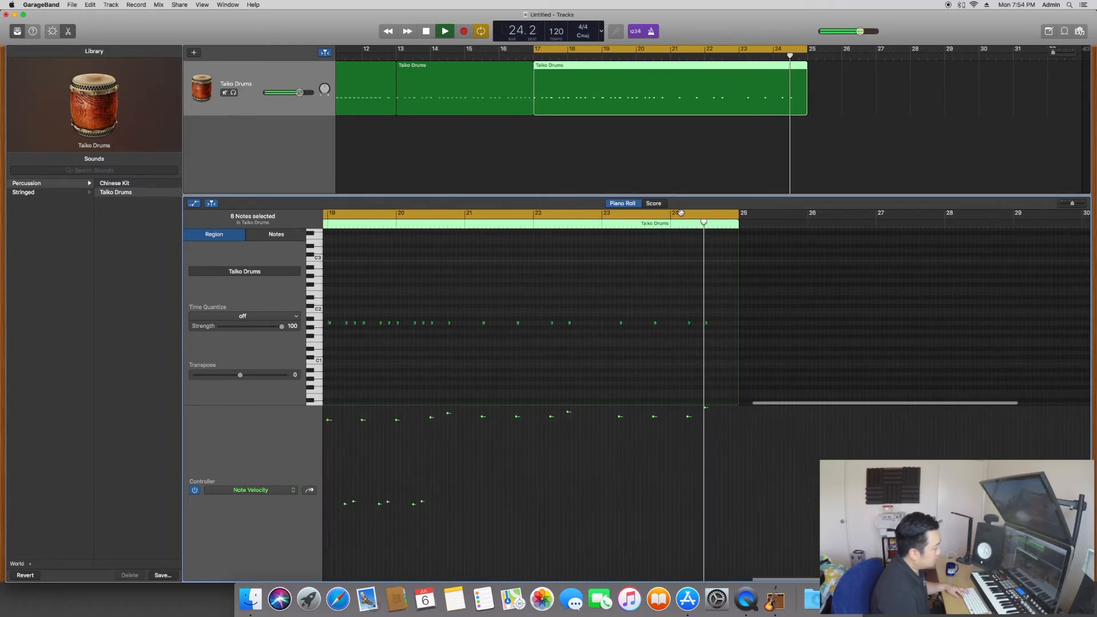
{"action": "key", "text": "space"}
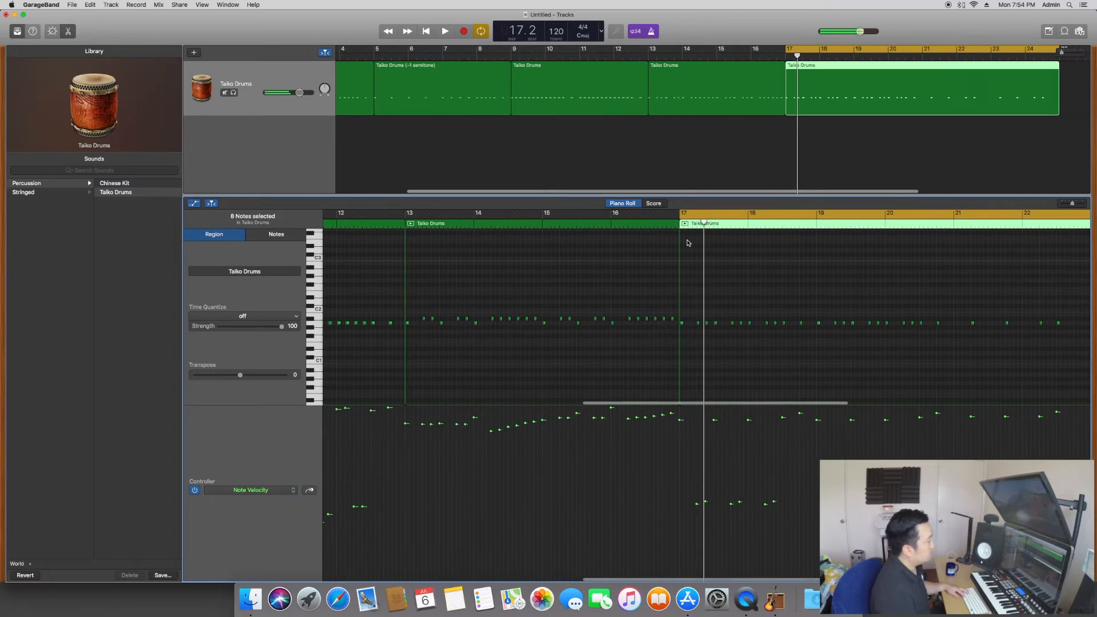
{"action": "left_click", "coordinate": [899, 50]}
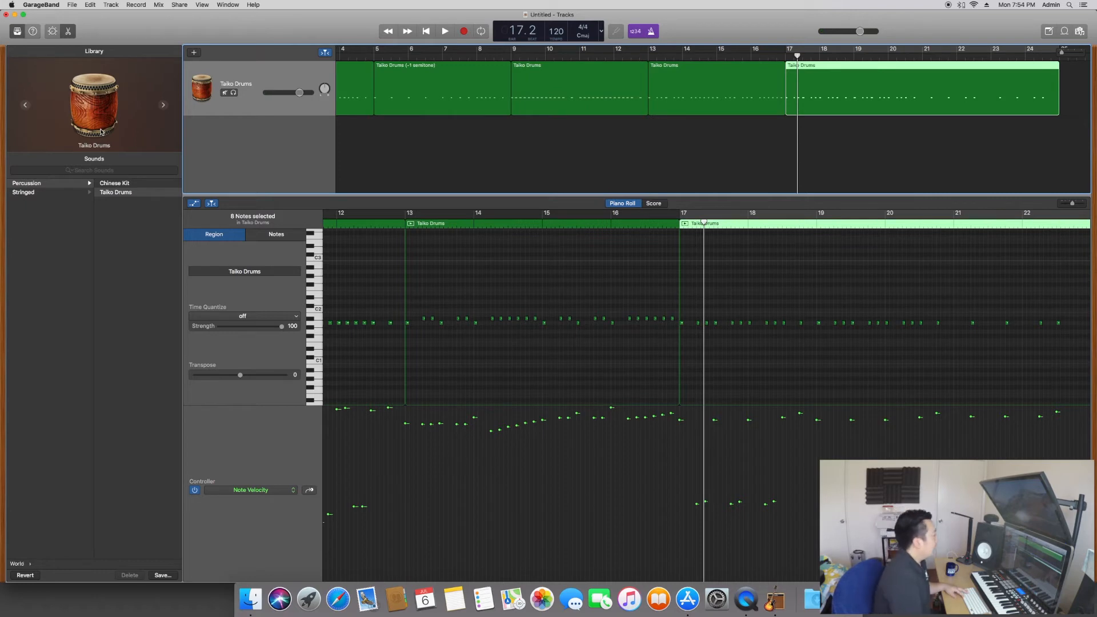
Add a second software instrument track and assign it the Taiko Drums sound from World Percussion
{"action": "left_click", "coordinate": [194, 53]}
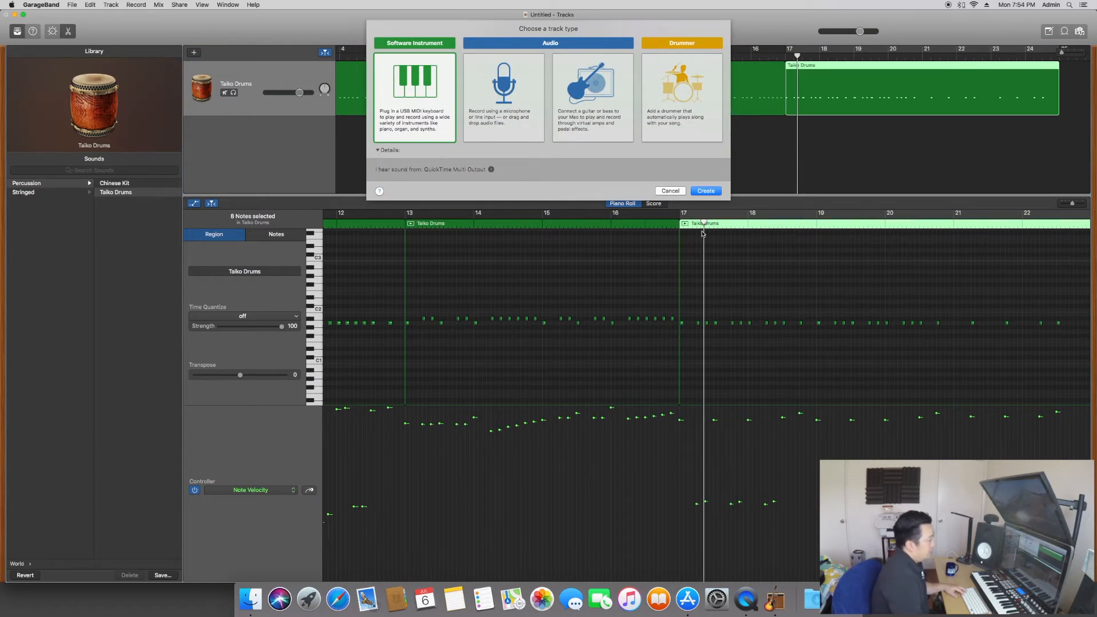
{"action": "left_click", "coordinate": [716, 191]}
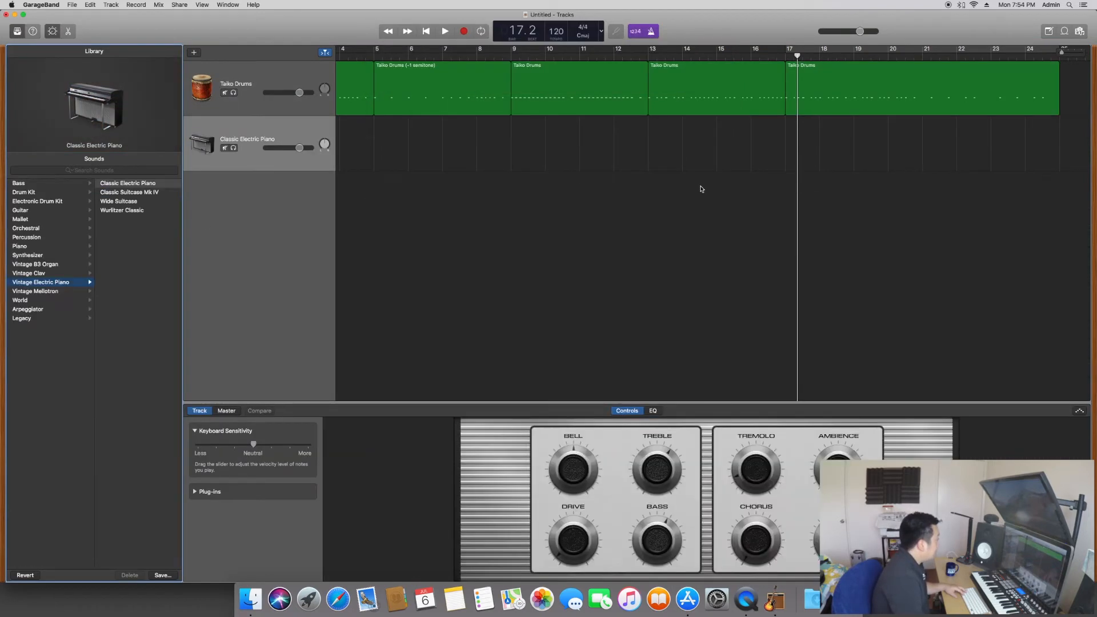
{"action": "left_click", "coordinate": [31, 300]}
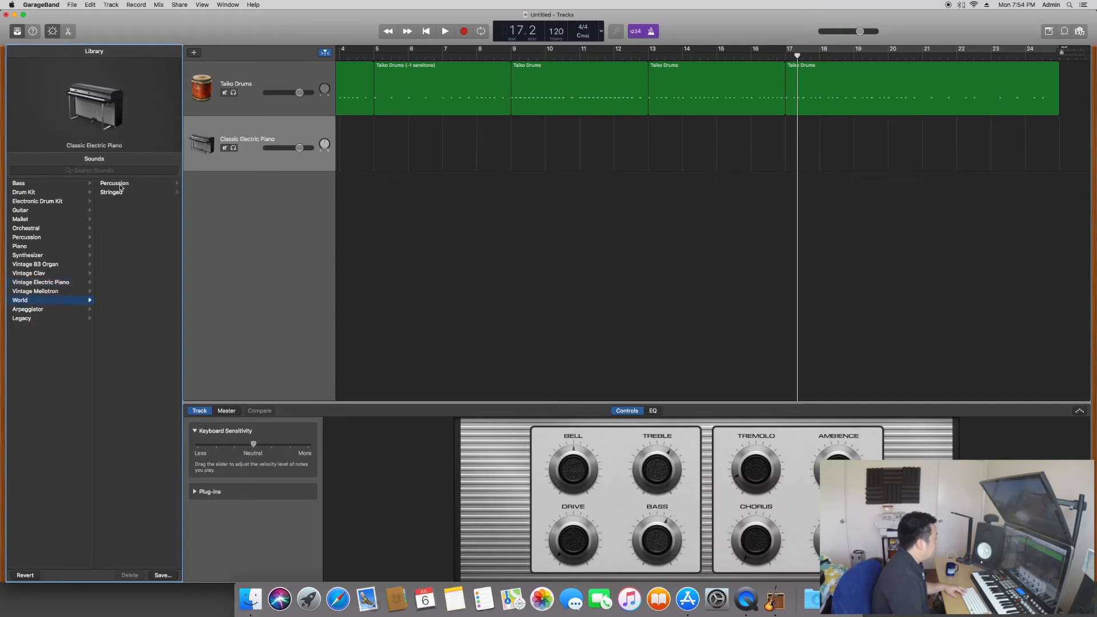
{"action": "left_click", "coordinate": [120, 184]}
{"action": "left_click", "coordinate": [121, 193]}
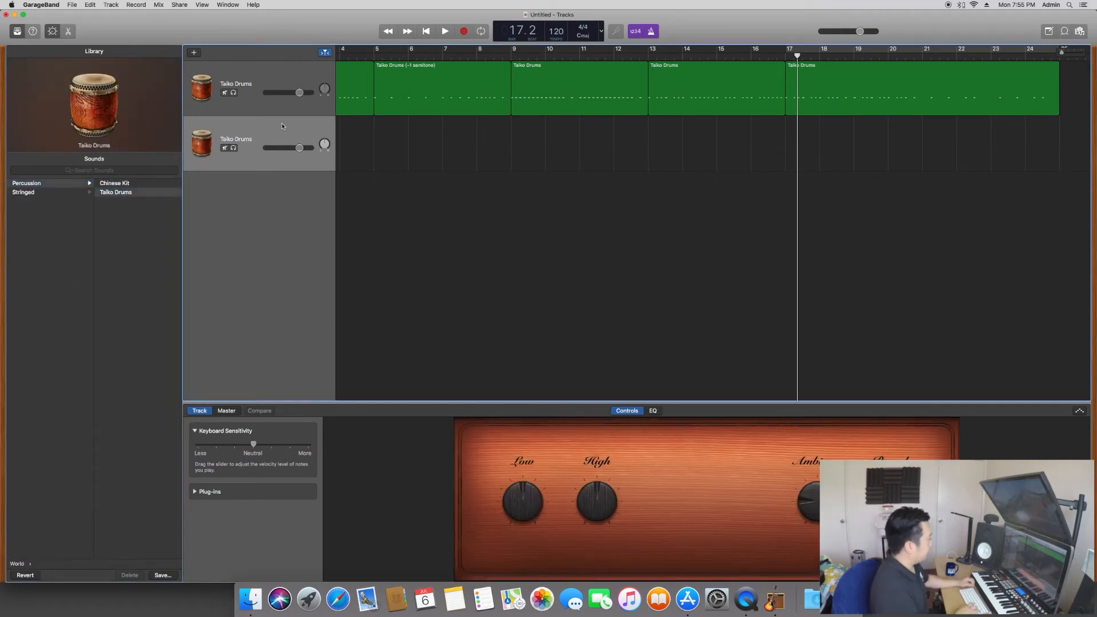
Play the song from the beginning twice to rehearse a second drum part against the first track
{"action": "key", "text": "Return"}
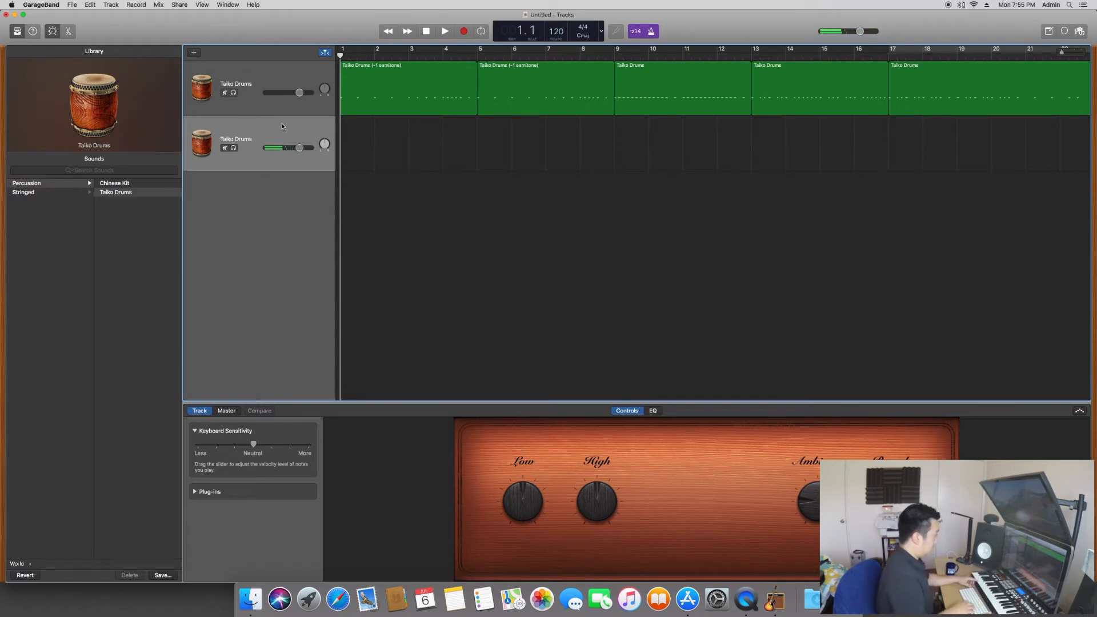
{"action": "key", "text": "space"}
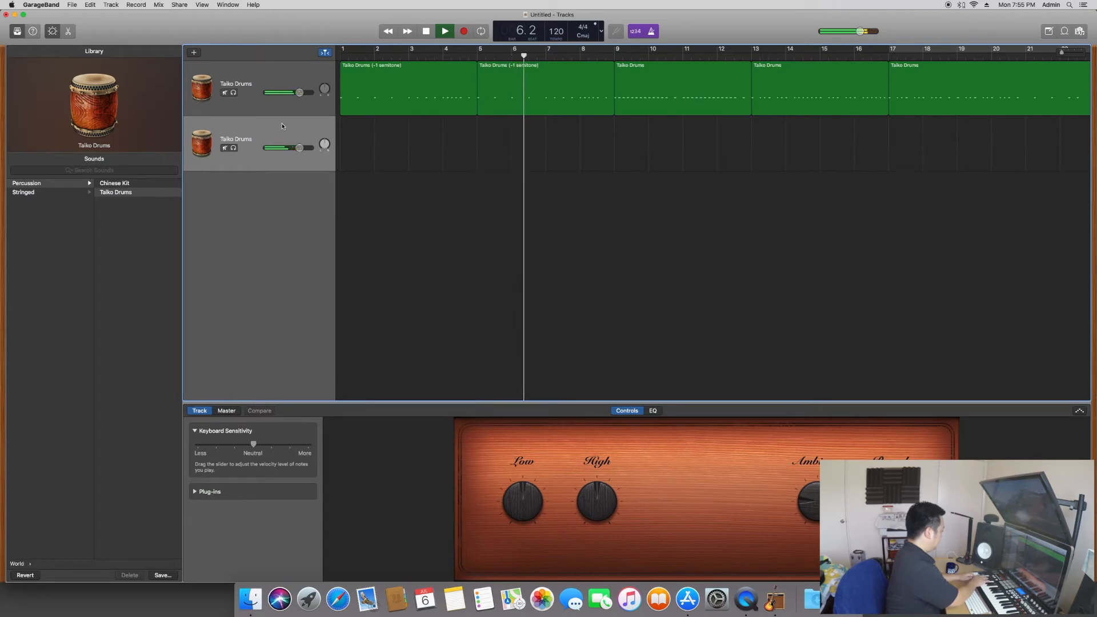
{"action": "key", "text": "space"}
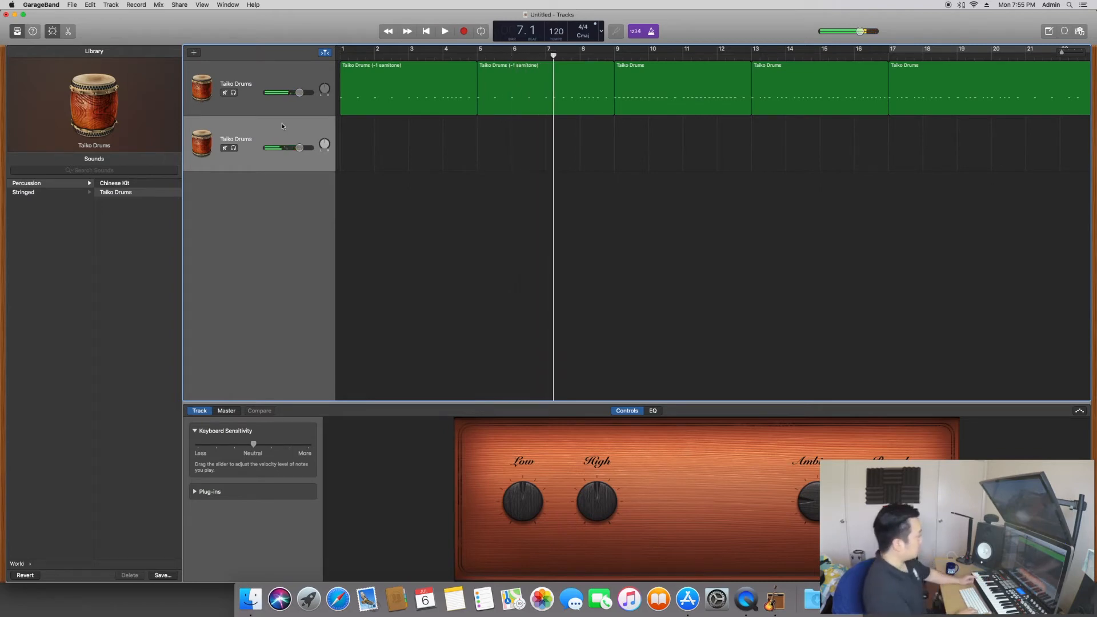
{"action": "key", "text": "Return"}
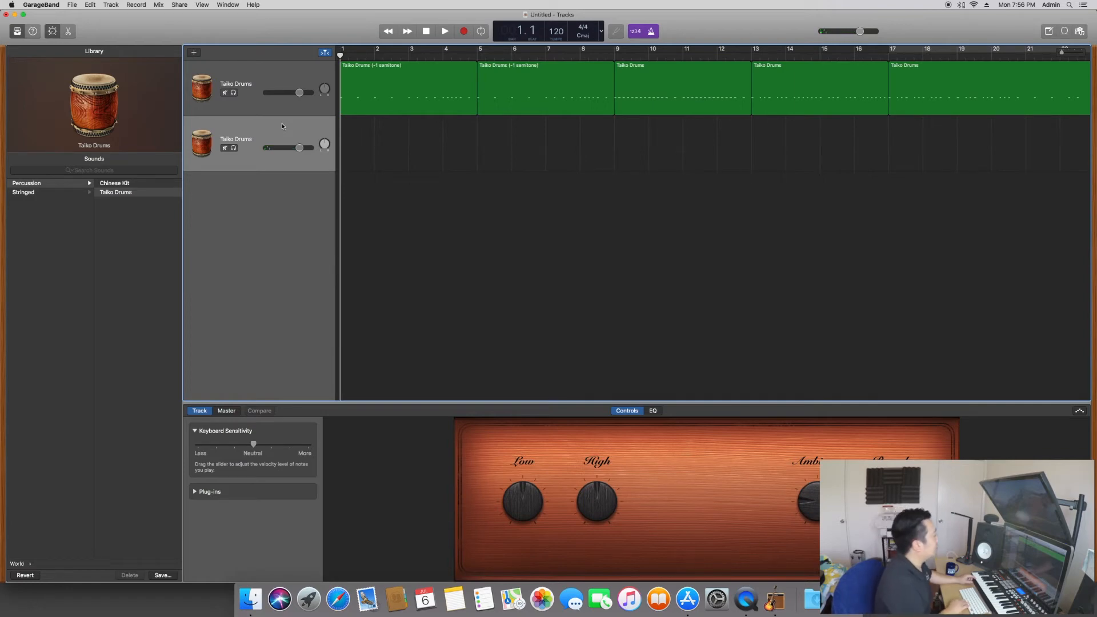
{"action": "key", "text": "space"}
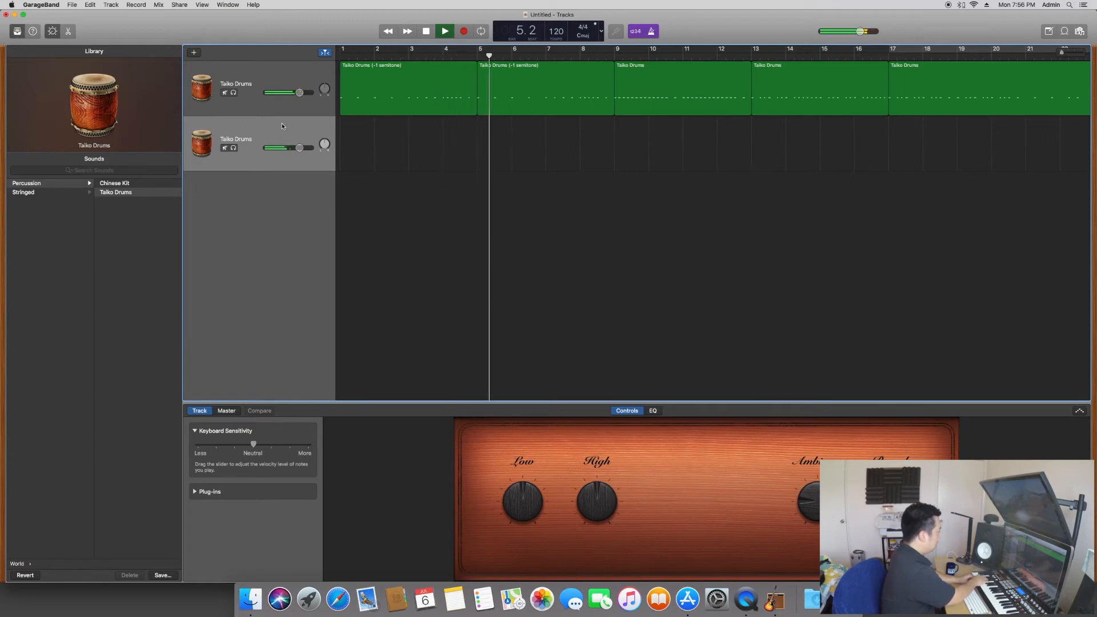
{"action": "key", "text": "space"}
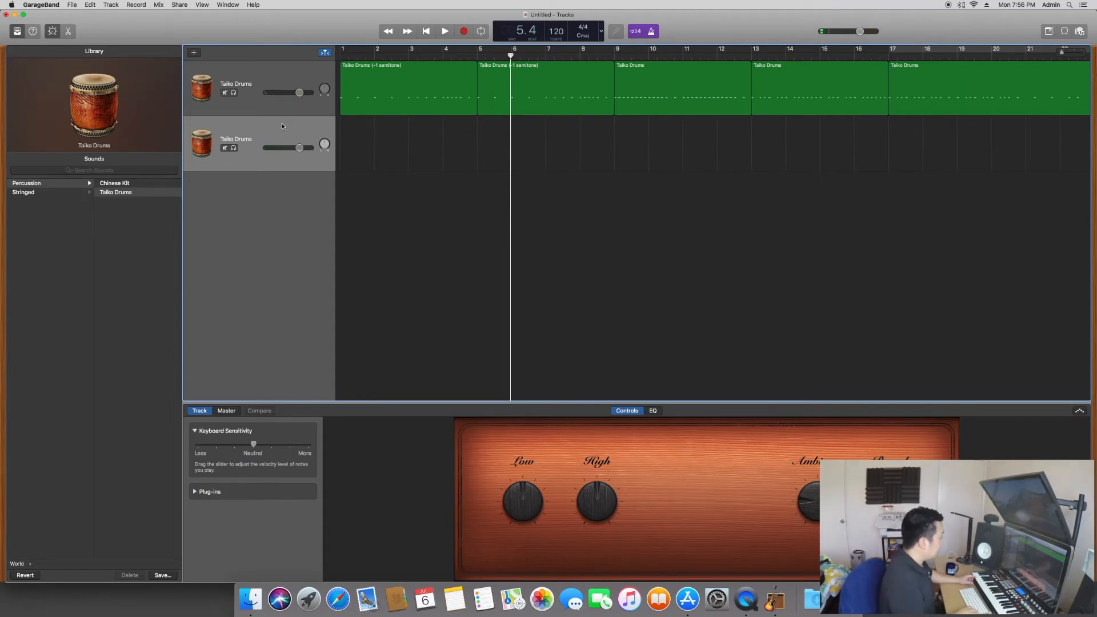
Record a second Taiko part from bar 1 to bar 25 on the new track and return the playhead to the start
{"action": "key", "text": "Return"}
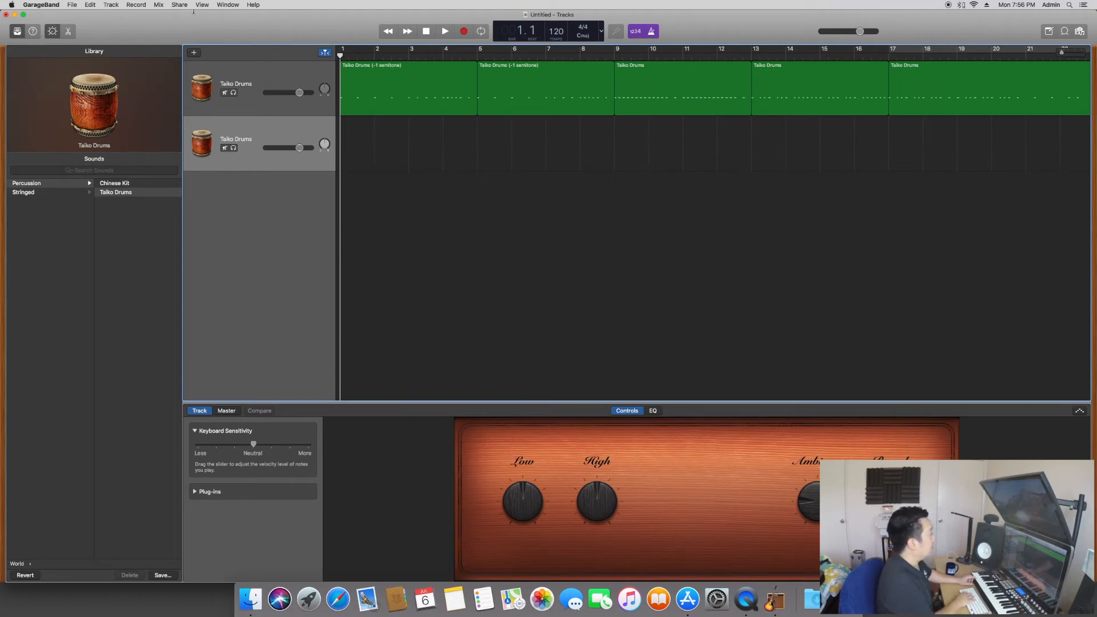
{"action": "key", "text": "r"}
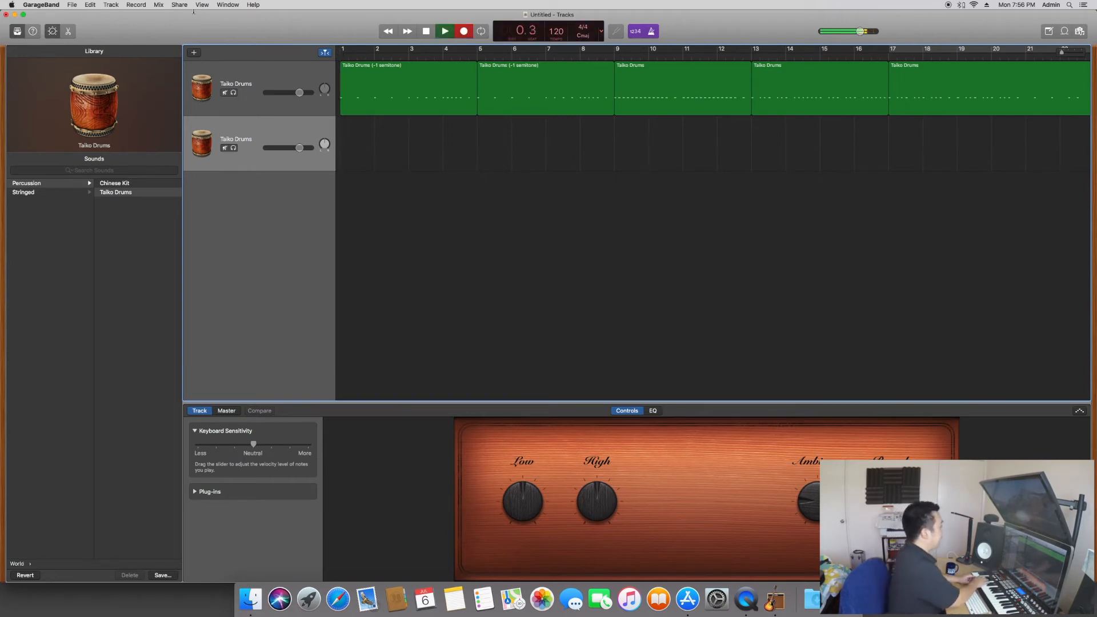
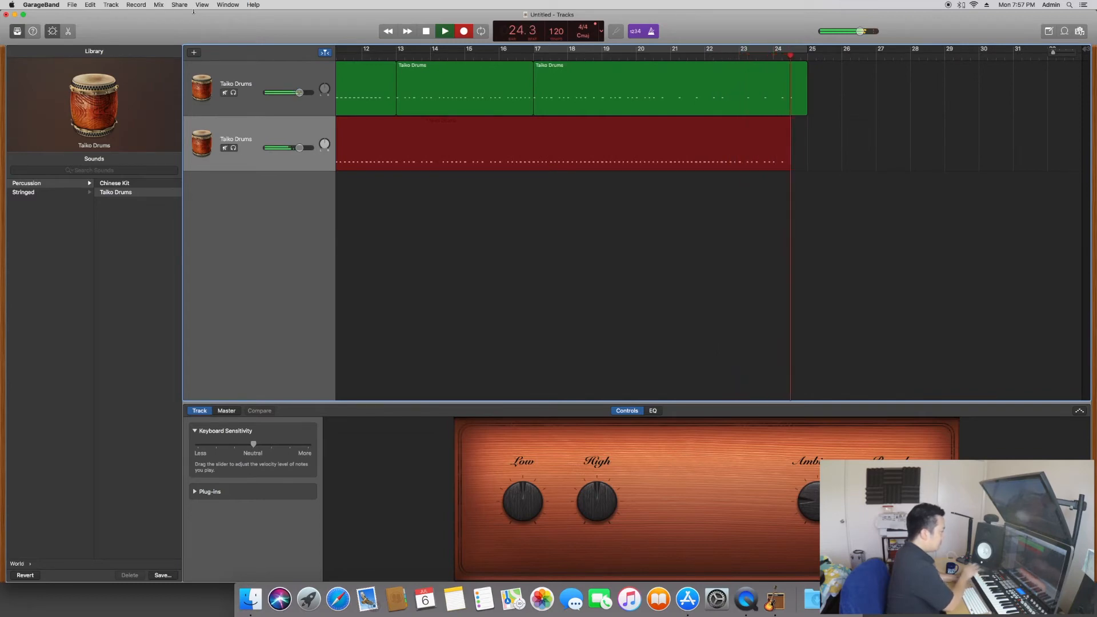
{"action": "key", "text": "space"}
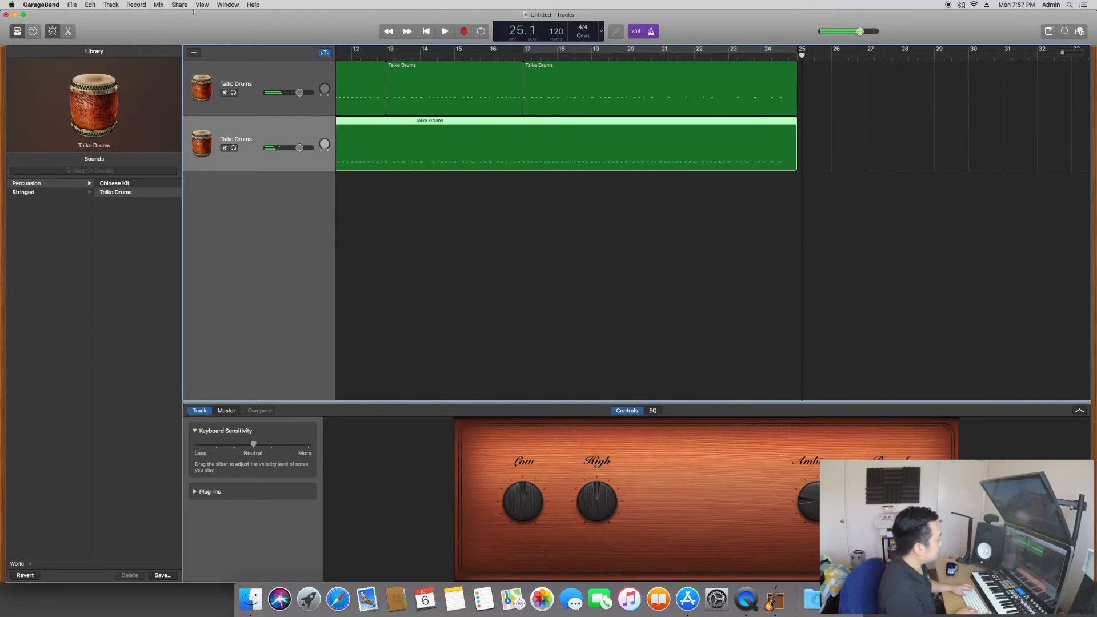
{"action": "key", "text": "Return"}
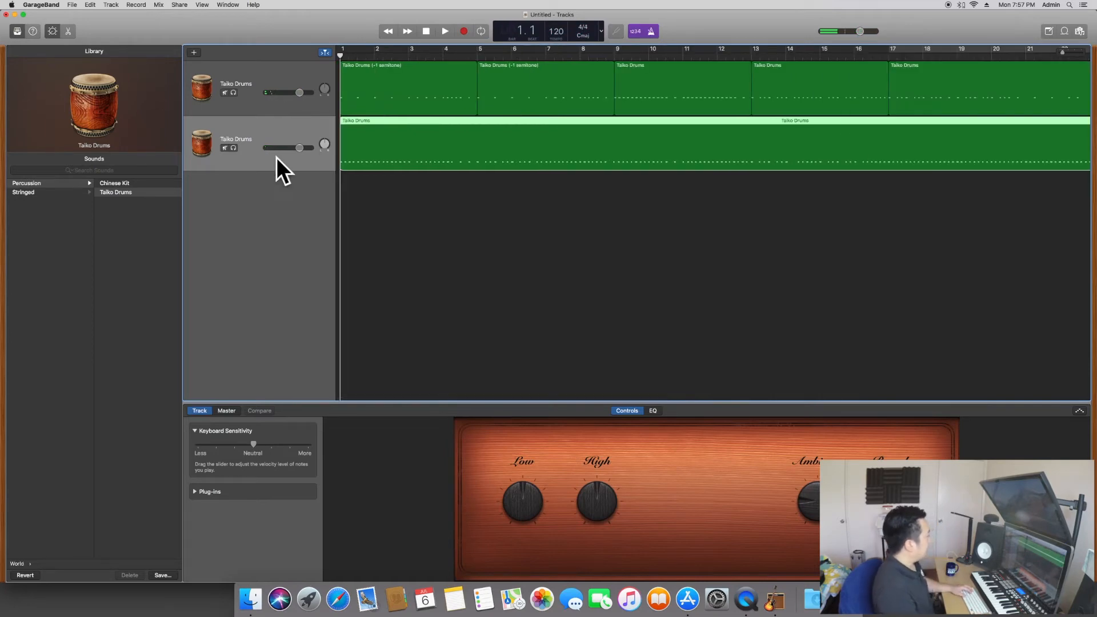
Open the newly recorded region in the Piano Roll and quantize all of its notes to 1/8 Note
{"action": "double_click", "coordinate": [386, 123]}
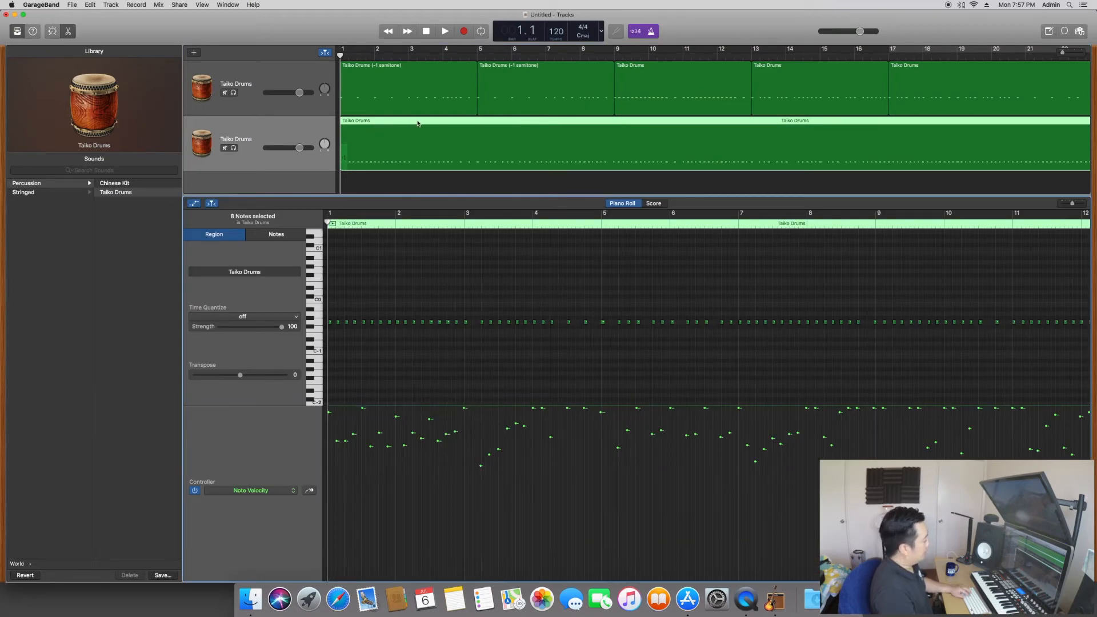
{"action": "key", "text": "e"}
{"action": "key", "text": "e"}
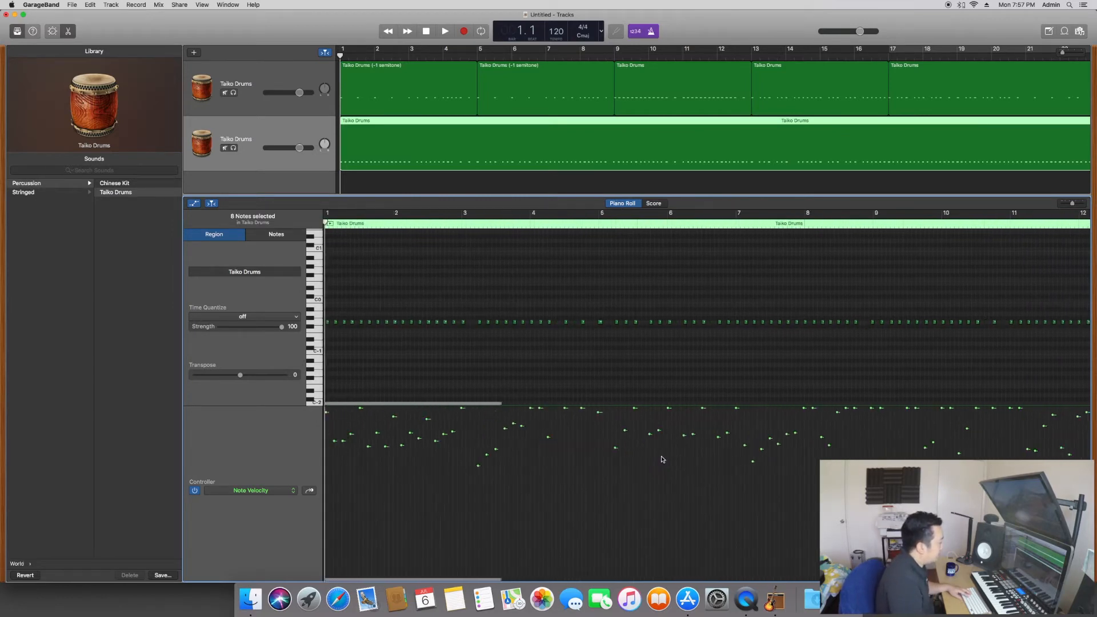
{"action": "left_click", "coordinate": [464, 356]}
{"action": "left_click", "coordinate": [321, 324]}
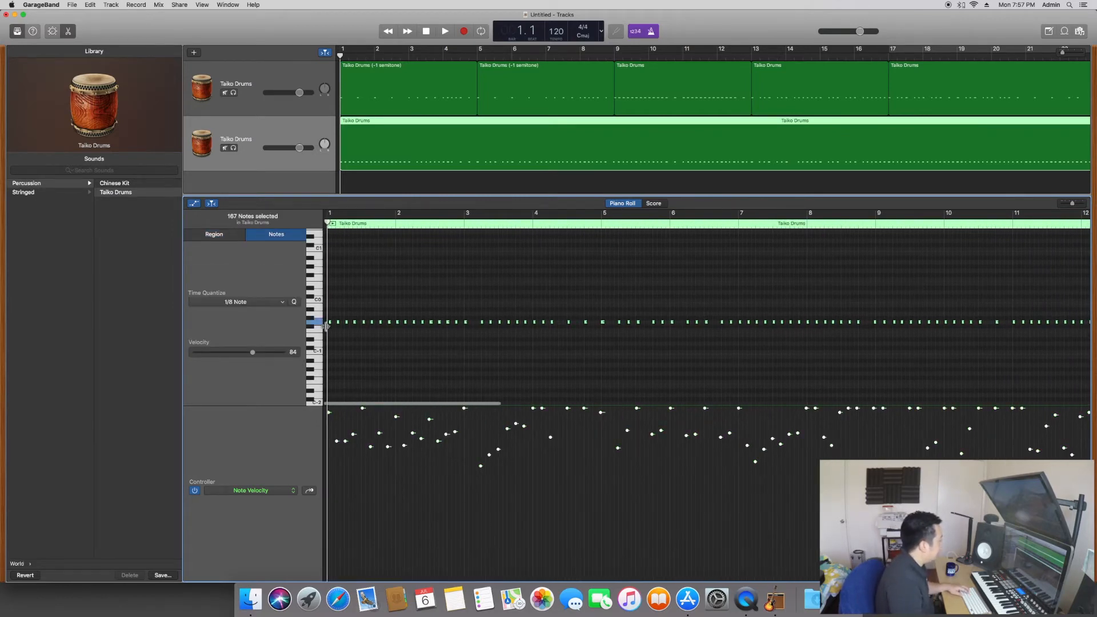
{"action": "left_click", "coordinate": [281, 303]}
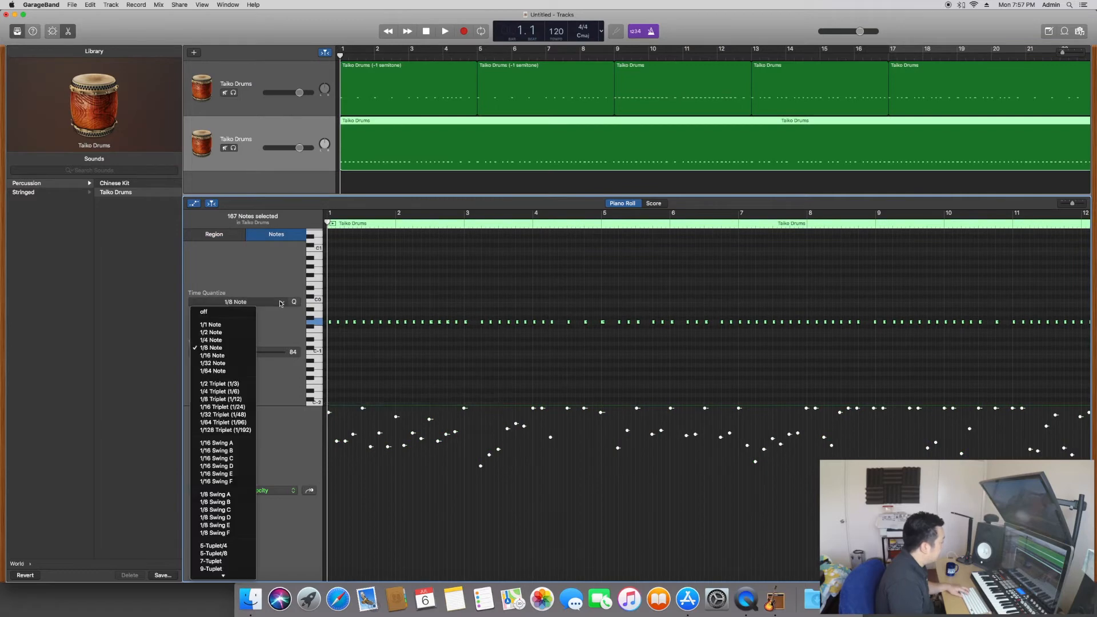
{"action": "left_click", "coordinate": [246, 348]}
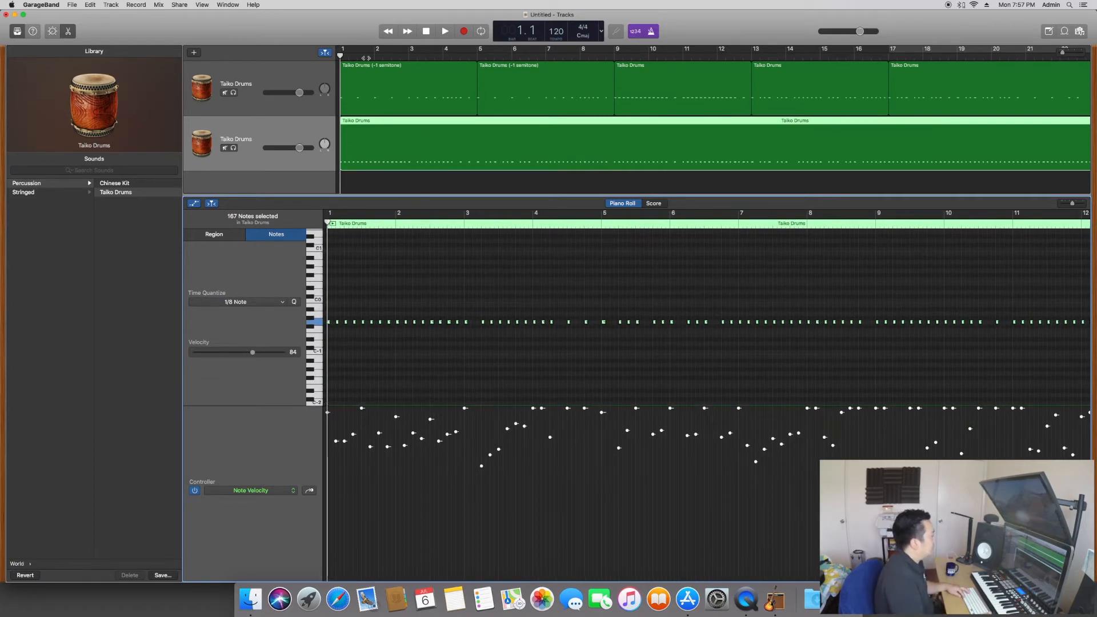
Listen to both drum tracks from the start with the metronome off, and lower the second track's volume to -6.0 dB
{"action": "key", "text": "space"}
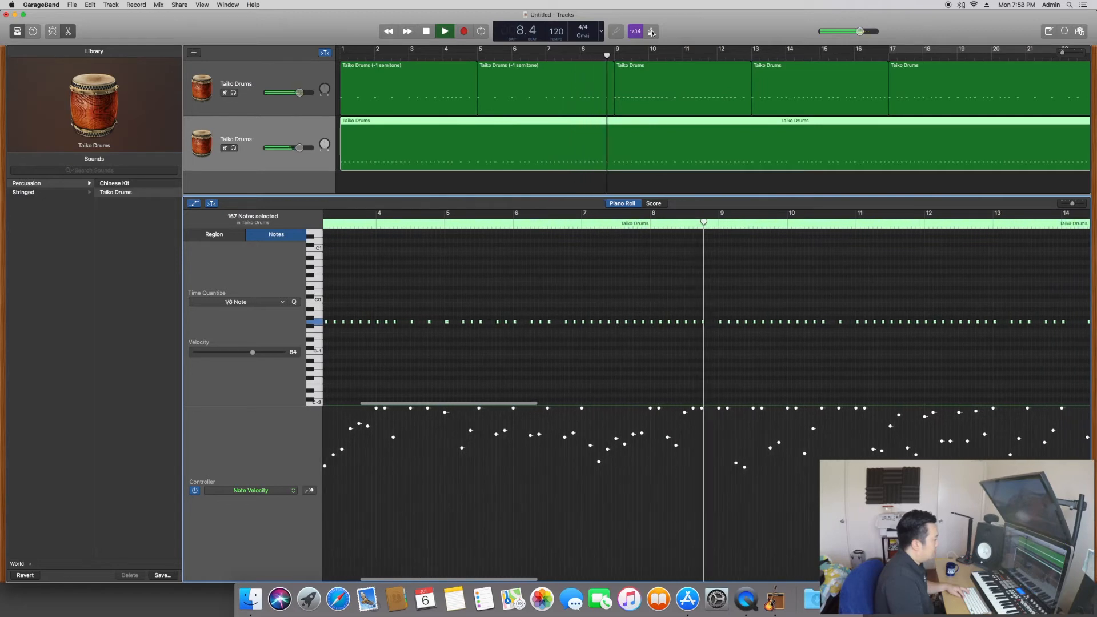
{"action": "key", "text": "space"}
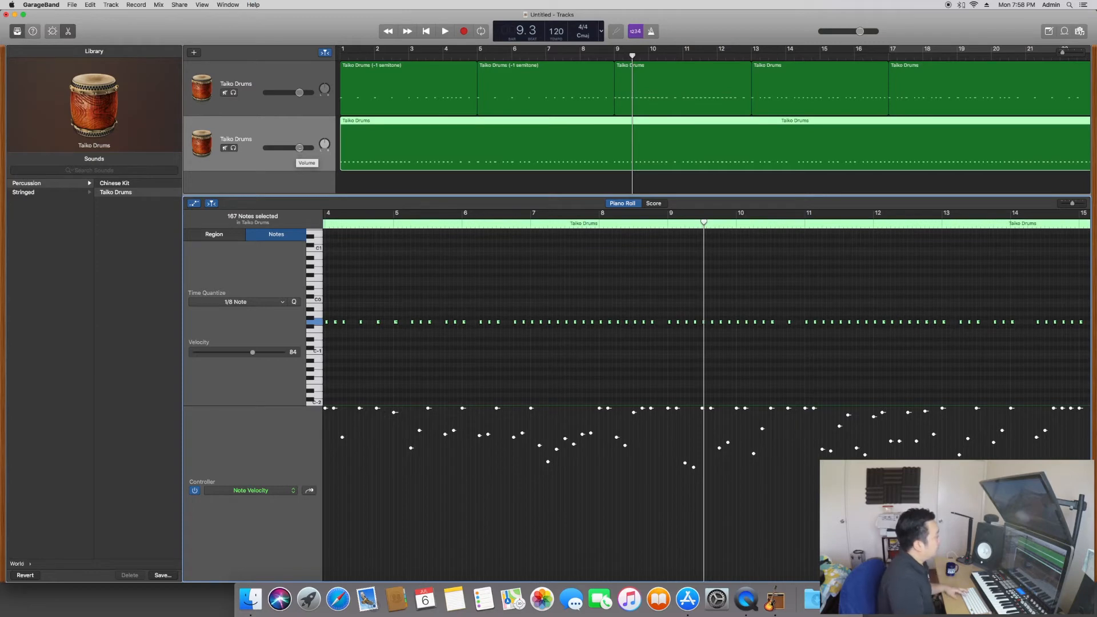
{"action": "left_click", "coordinate": [299, 148]}
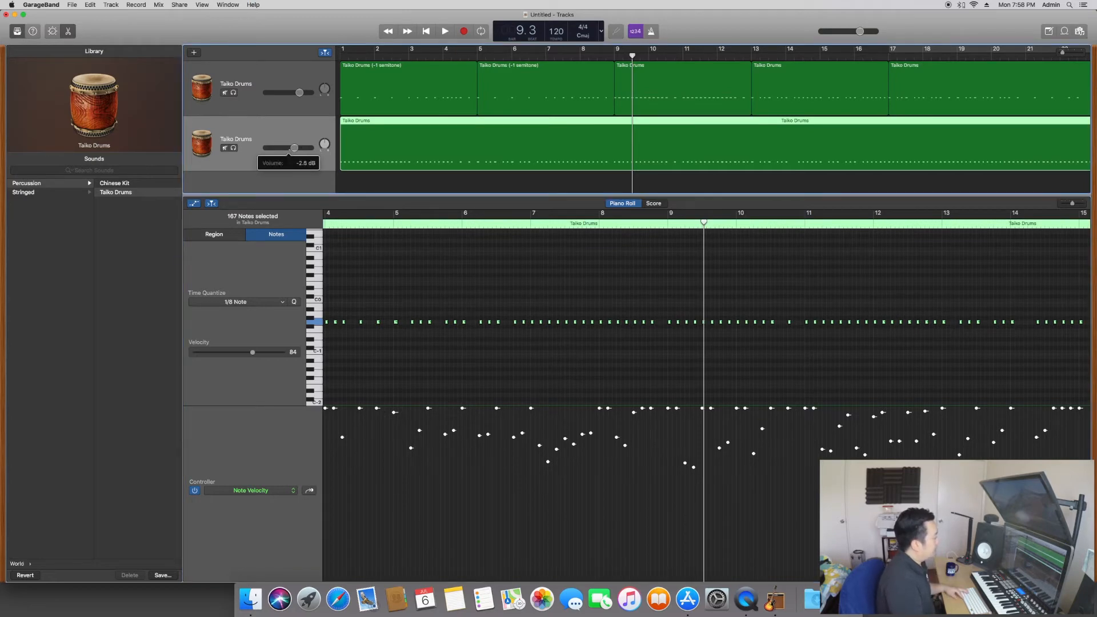
{"action": "left_click_drag", "start_coordinate": [297, 148], "coordinate": [289, 148]}
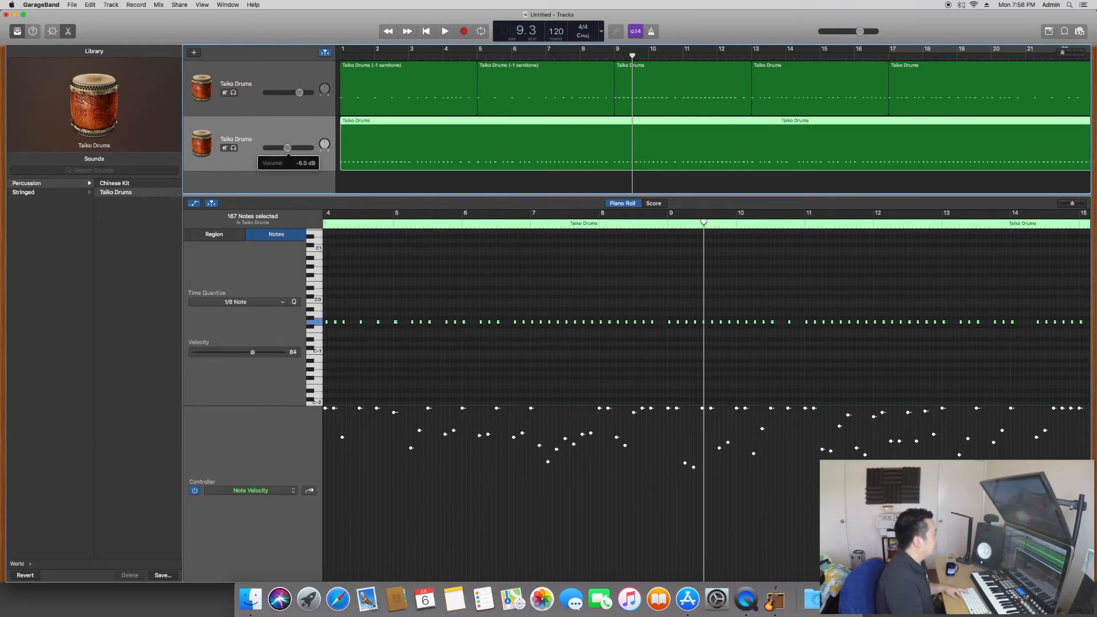
{"action": "left_click_drag", "start_coordinate": [287, 148], "coordinate": [288, 148]}
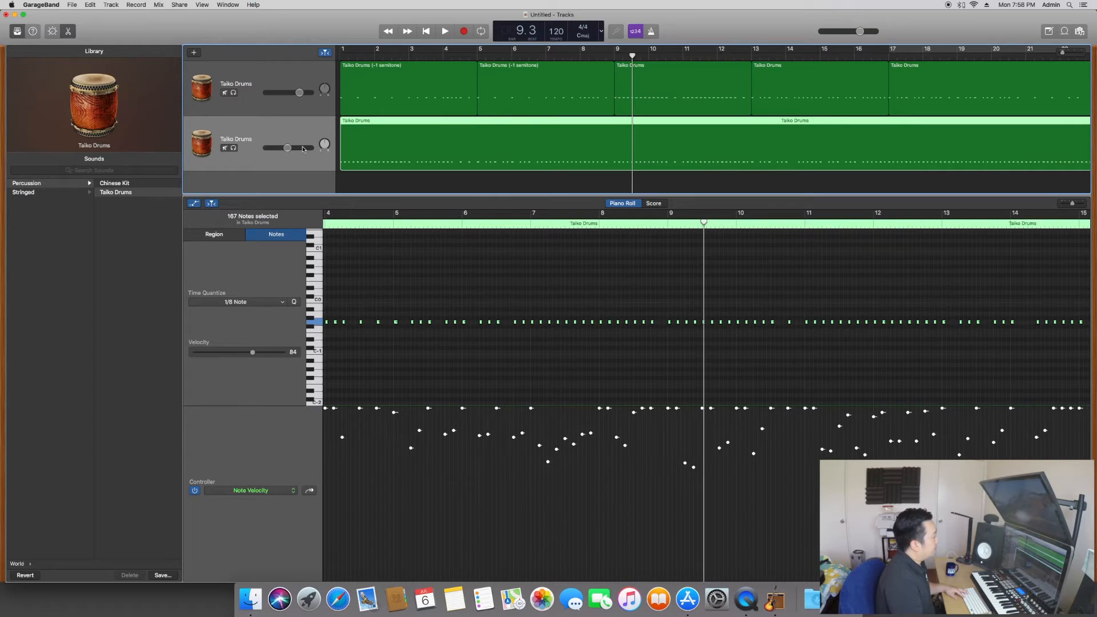
Select all notes in the second track's region and lower their velocities together until the Velocity value is 77
{"action": "left_click", "coordinate": [458, 347]}
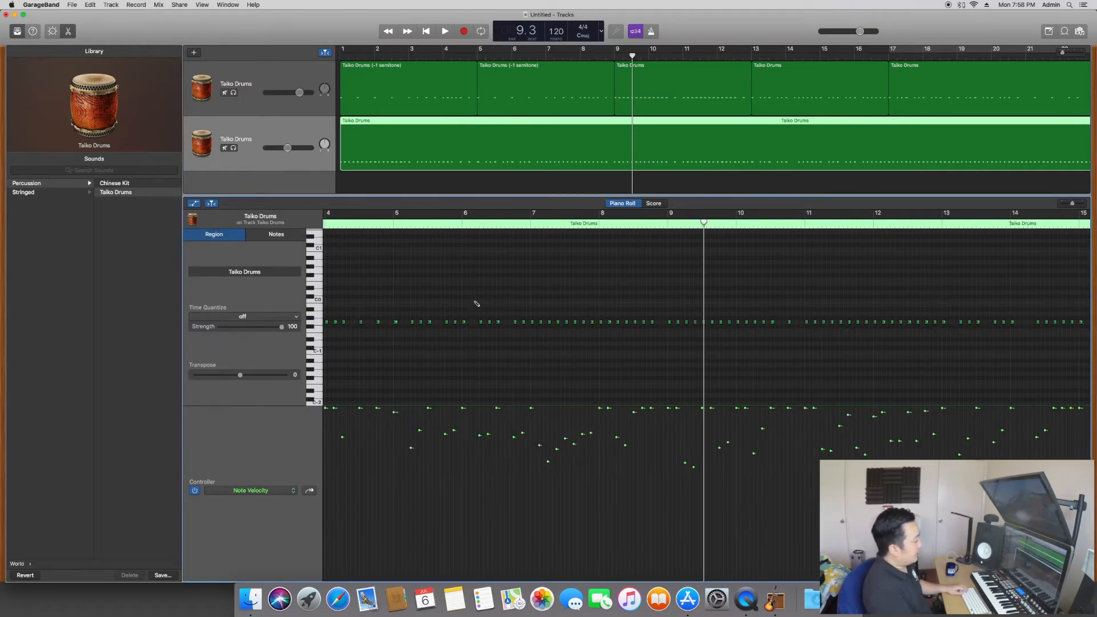
{"action": "key", "text": "super+a"}
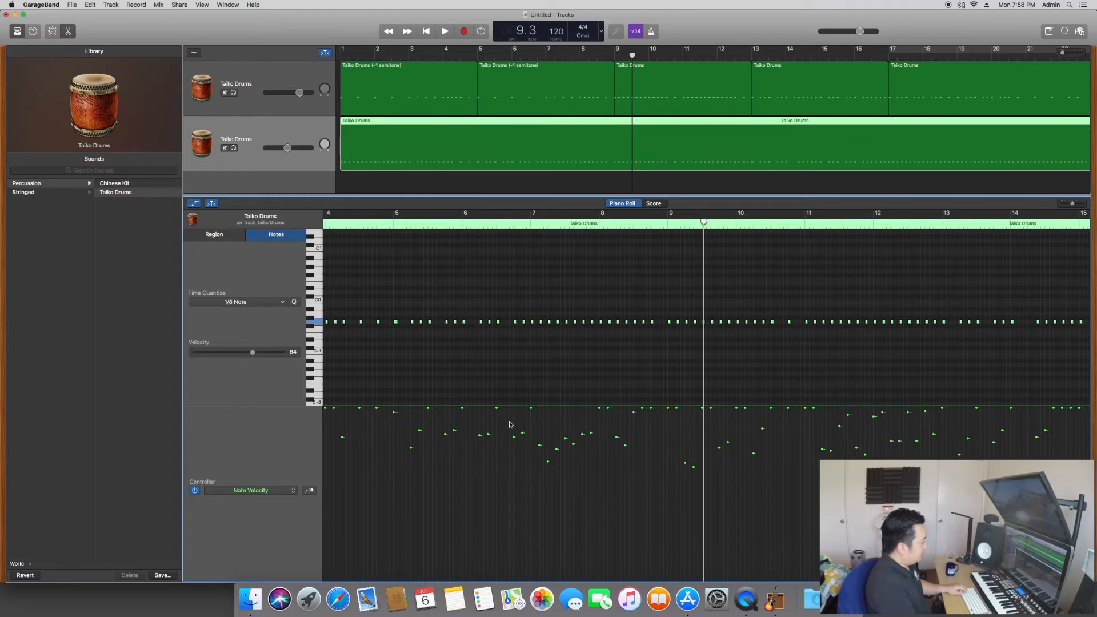
{"action": "scroll", "coordinate": [511, 424], "scroll_direction": "right", "scroll_amount": 2}
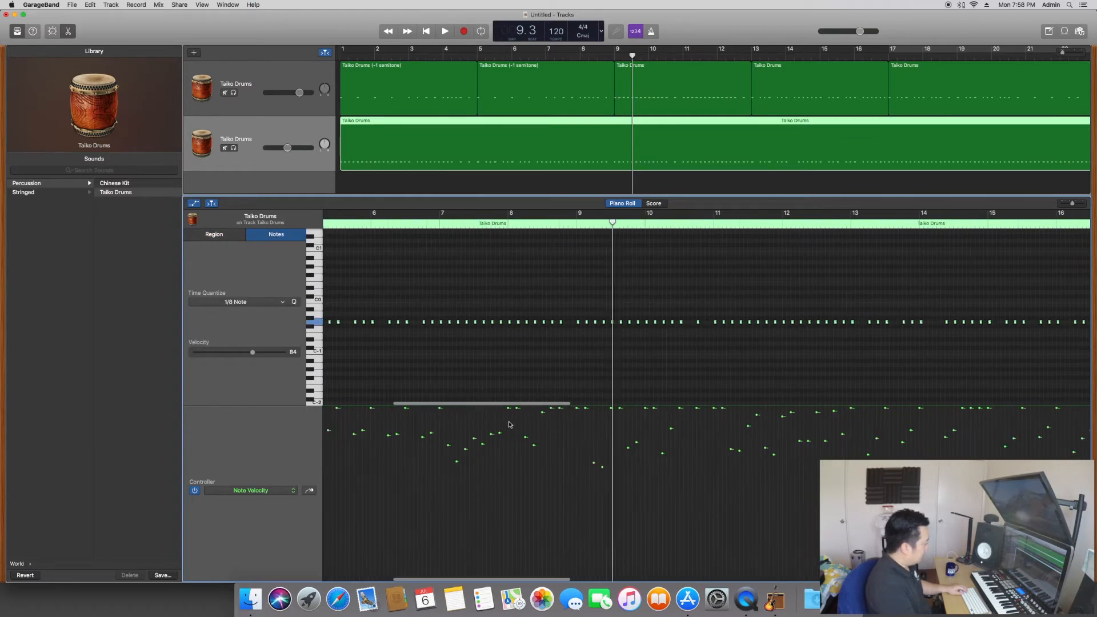
{"action": "scroll", "coordinate": [491, 457], "scroll_direction": "left", "scroll_amount": 6}
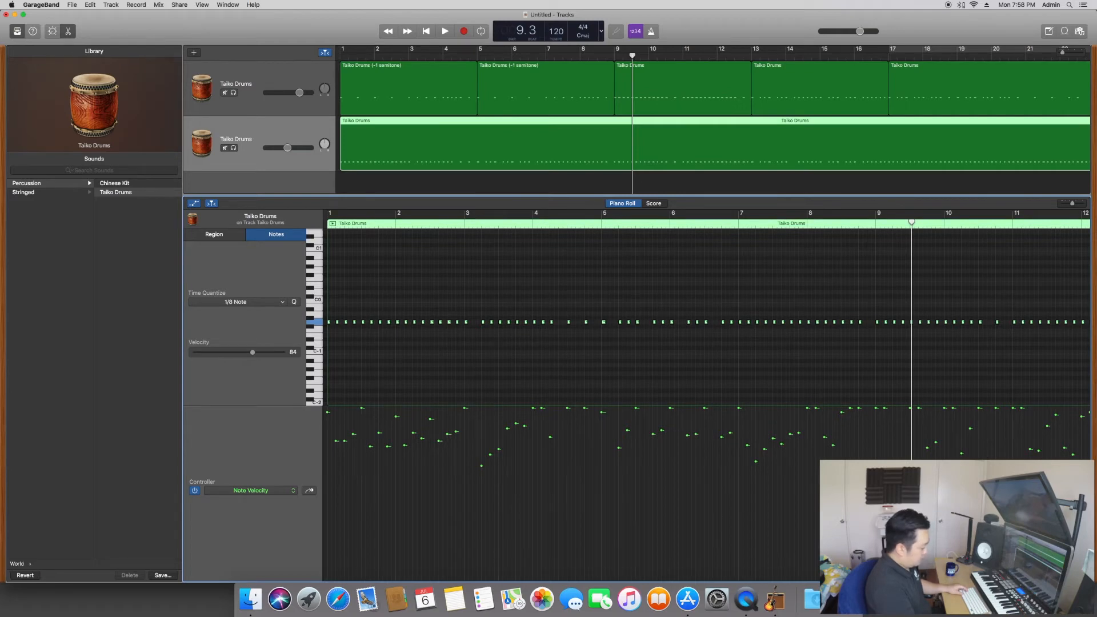
{"action": "key", "text": "super+Left"}
{"action": "scroll", "coordinate": [387, 433], "scroll_direction": "right", "scroll_amount": 2}
{"action": "scroll", "coordinate": [387, 432], "scroll_direction": "left", "scroll_amount": 2}
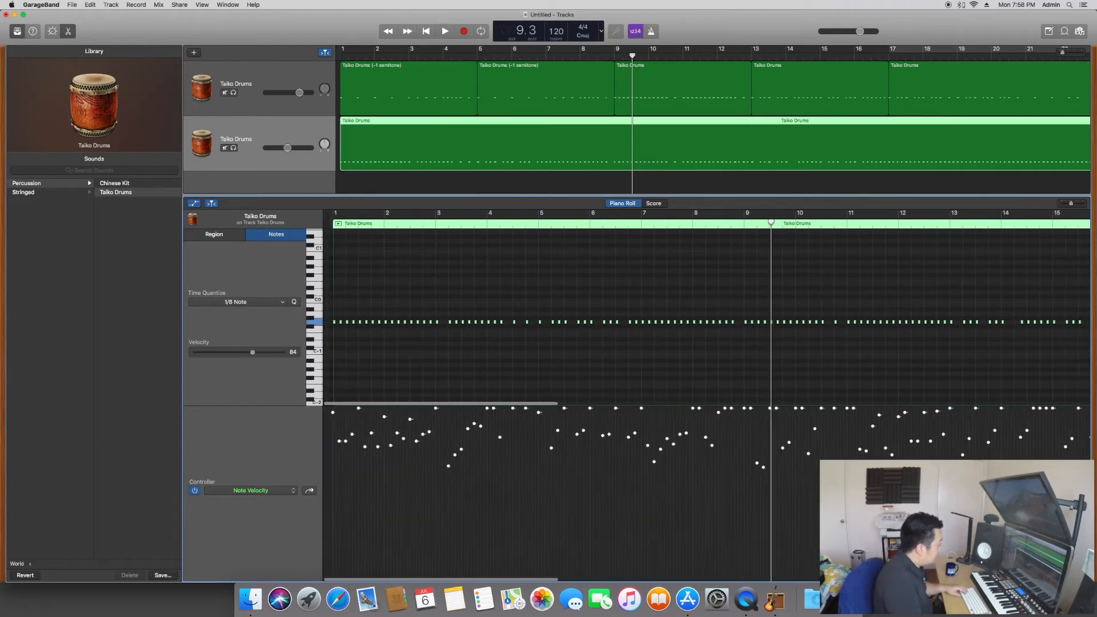
{"action": "left_click", "coordinate": [328, 412]}
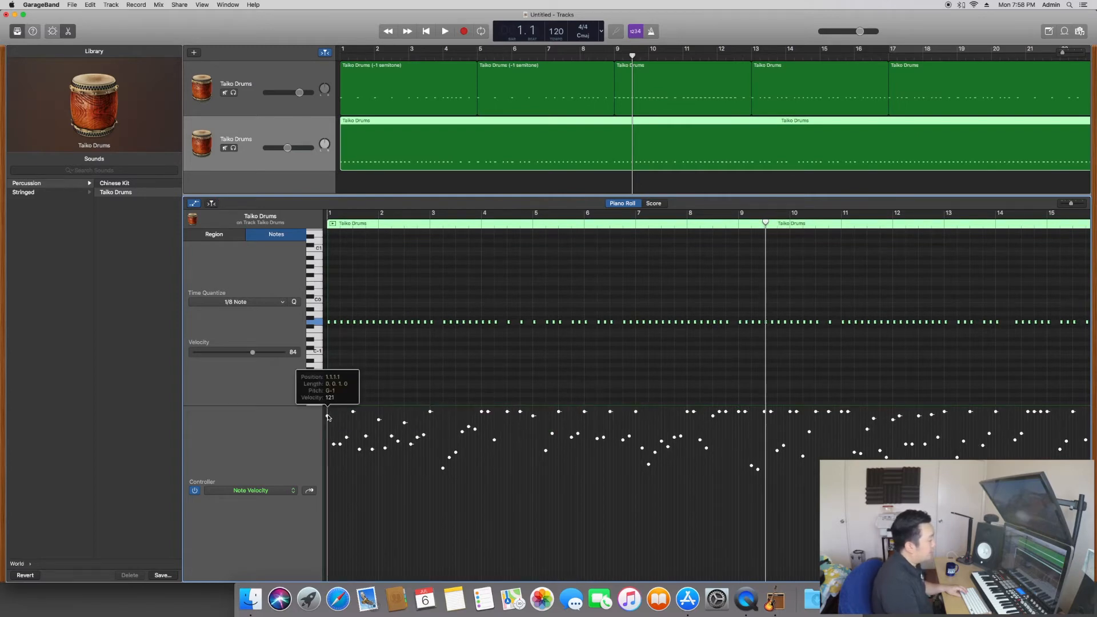
{"action": "left_click_drag", "start_coordinate": [328, 424], "coordinate": [328, 423]}
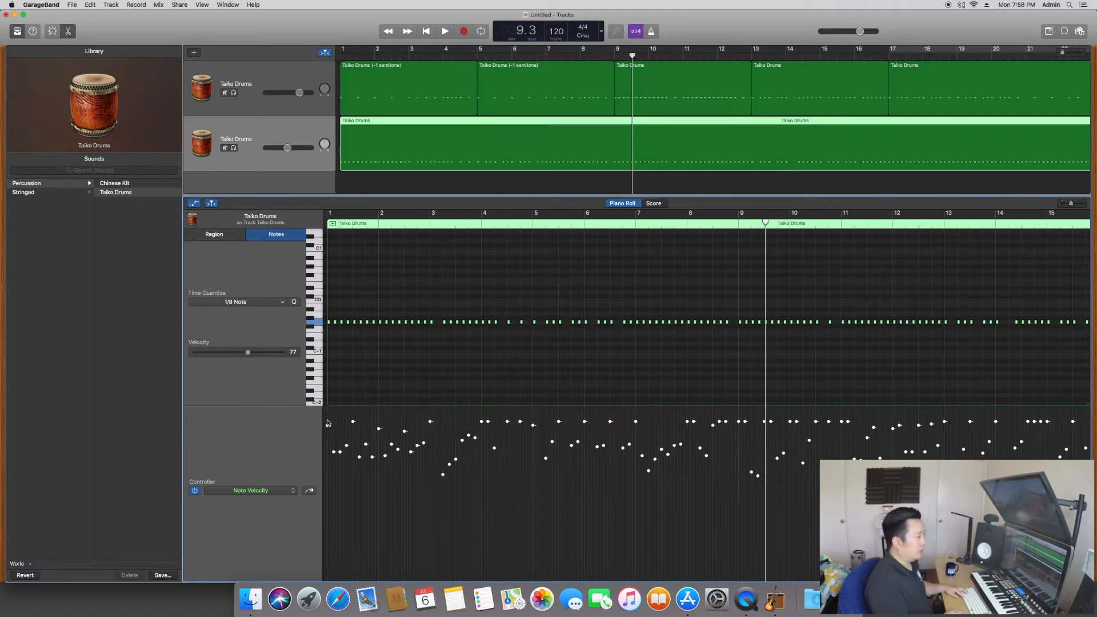
Reset the second drum track's volume to its default level and play both tracks from the start
{"action": "key", "text": "Return"}
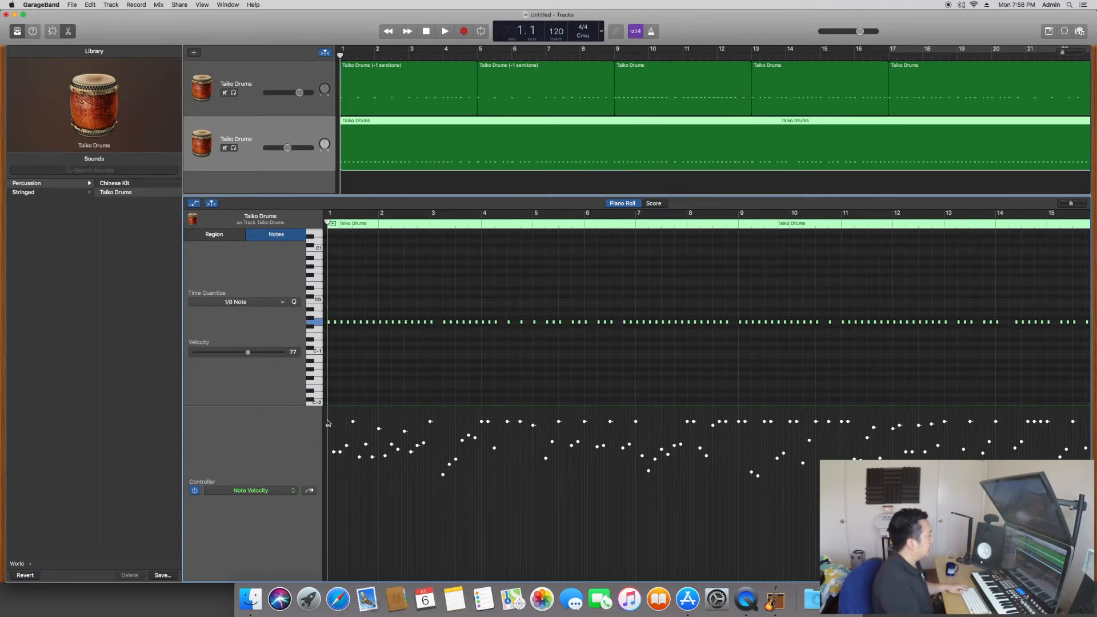
{"action": "left_click", "coordinate": [289, 150], "text": "alt"}
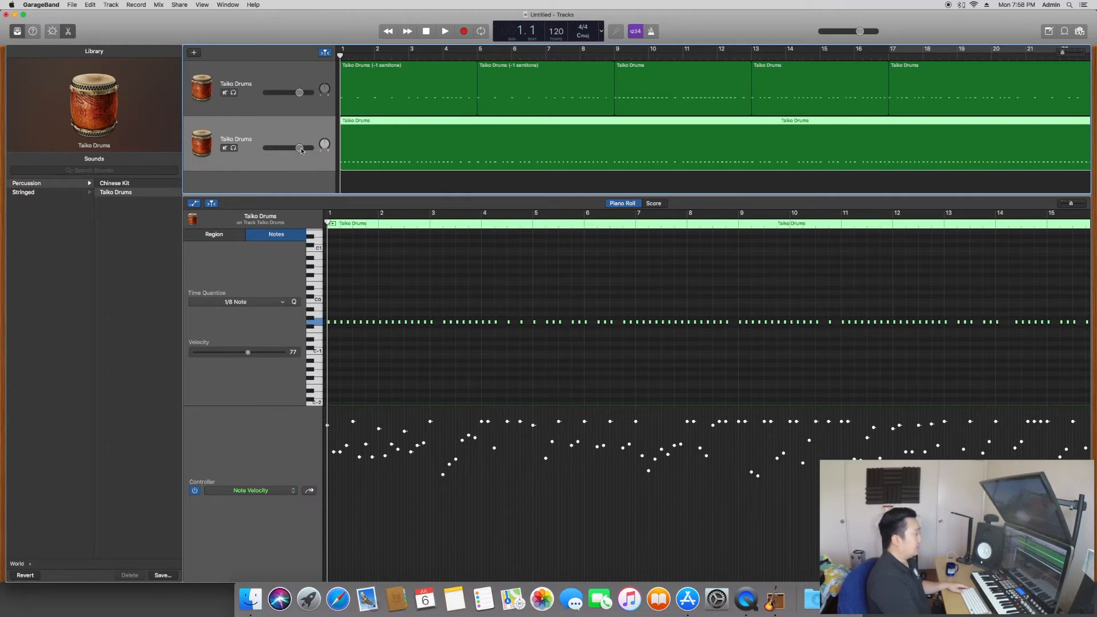
{"action": "key", "text": "space"}
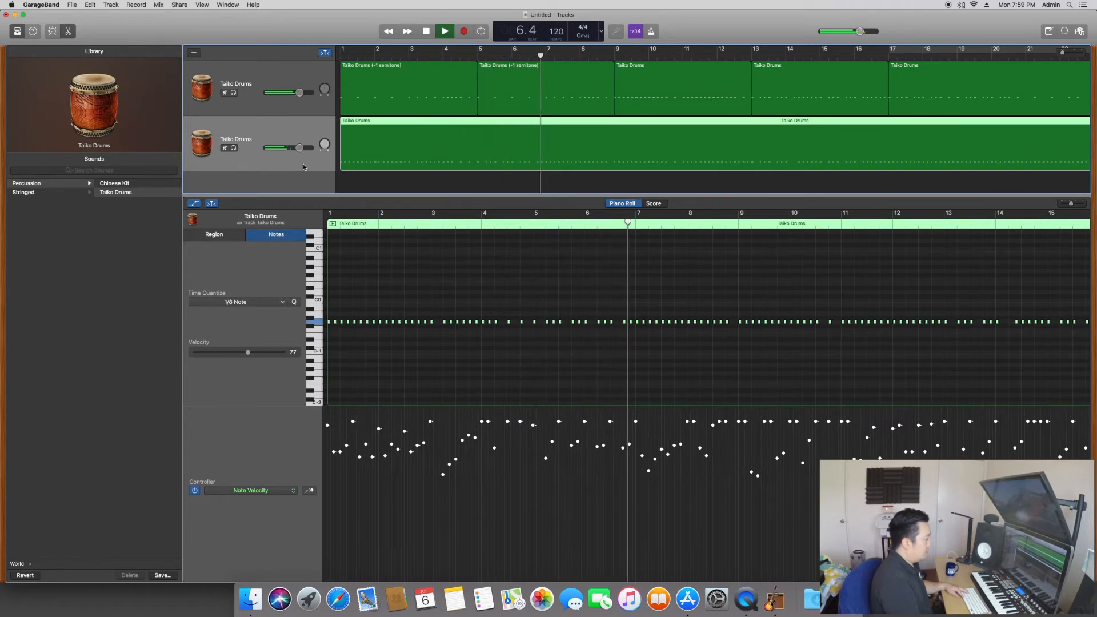
Raise the second track's note velocities together until Velocity is 81, and slightly lower that track's volume while replaying from the start
{"action": "left_click_drag", "start_coordinate": [353, 424], "coordinate": [354, 419]}
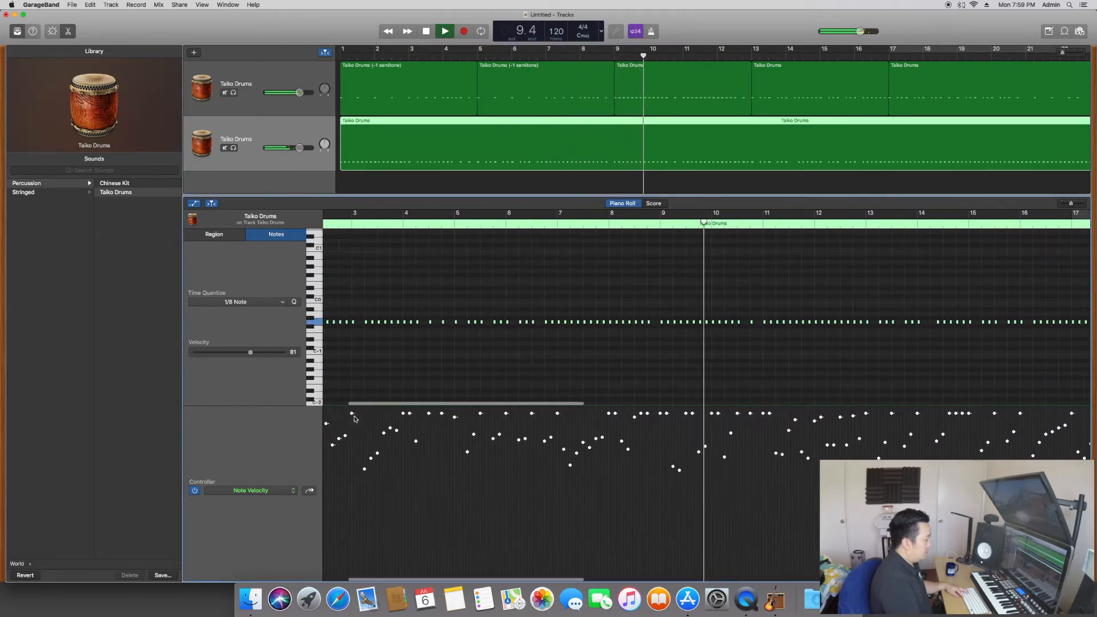
{"action": "key", "text": "space"}
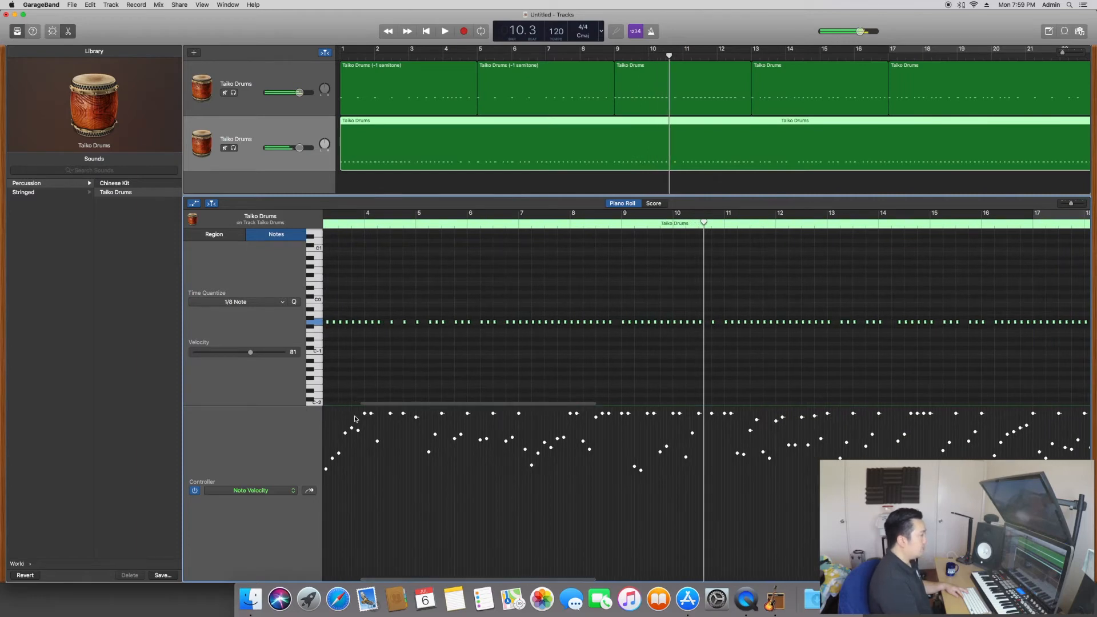
{"action": "key", "text": "Return"}
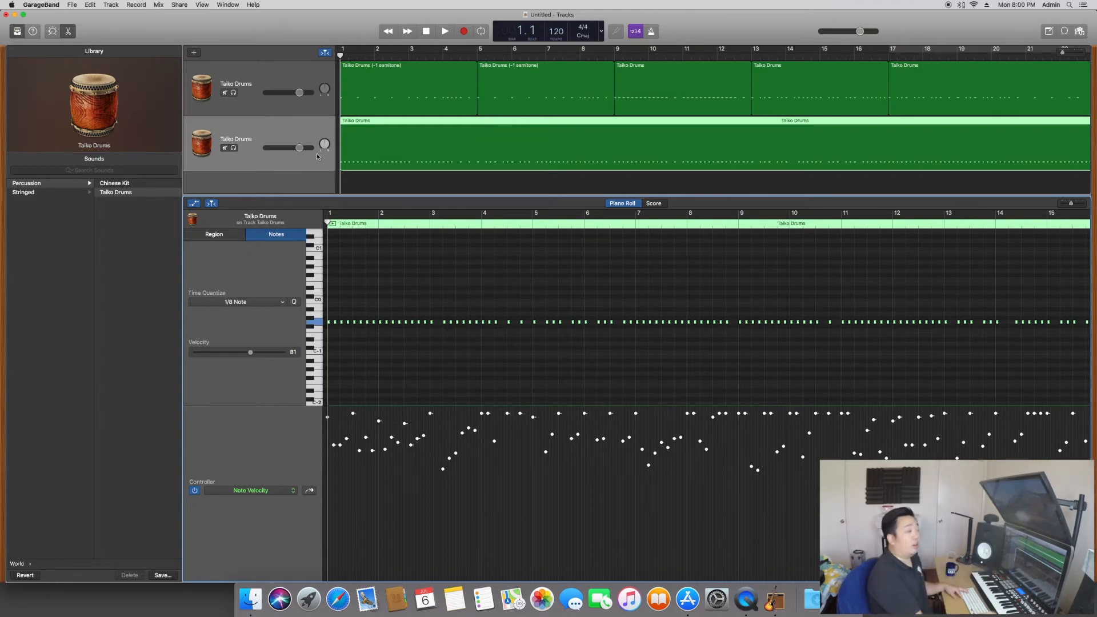
{"action": "key", "text": "space"}
{"action": "left_click_drag", "start_coordinate": [300, 147], "coordinate": [289, 147]}
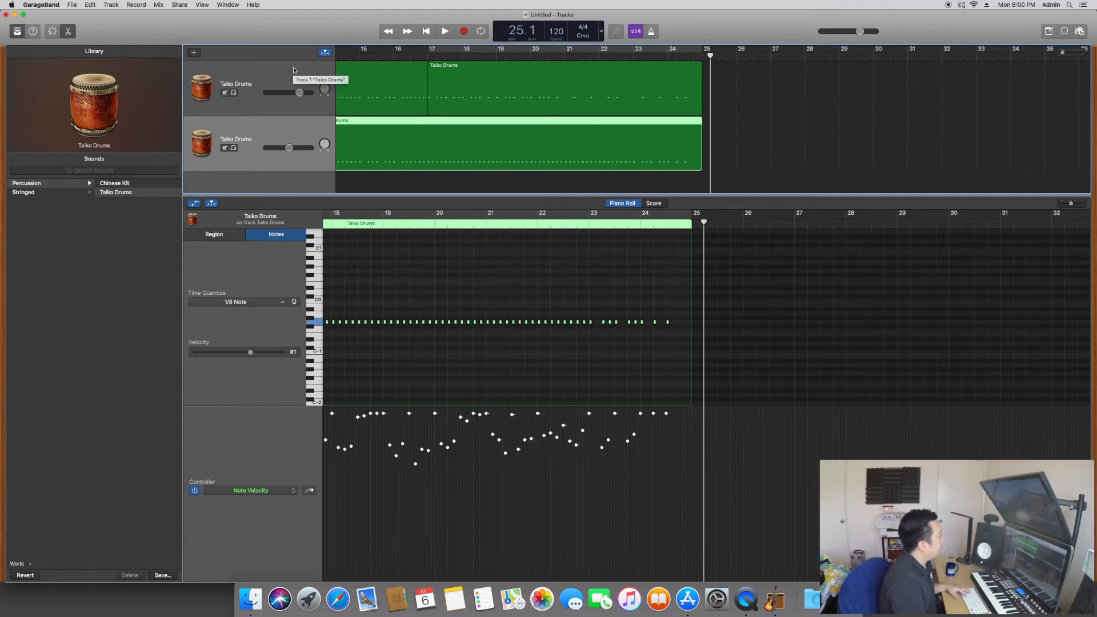
Add a software instrument track below the first drum track and assign it the Taiko Drums sound from World Percussion
{"action": "left_click", "coordinate": [201, 60]}
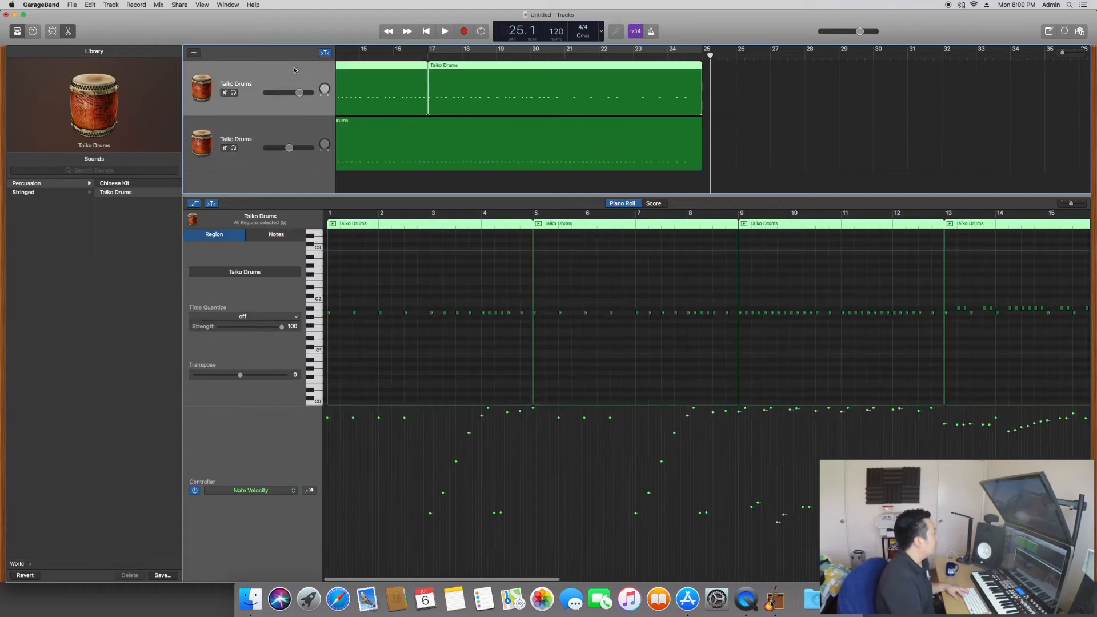
{"action": "left_click", "coordinate": [194, 54]}
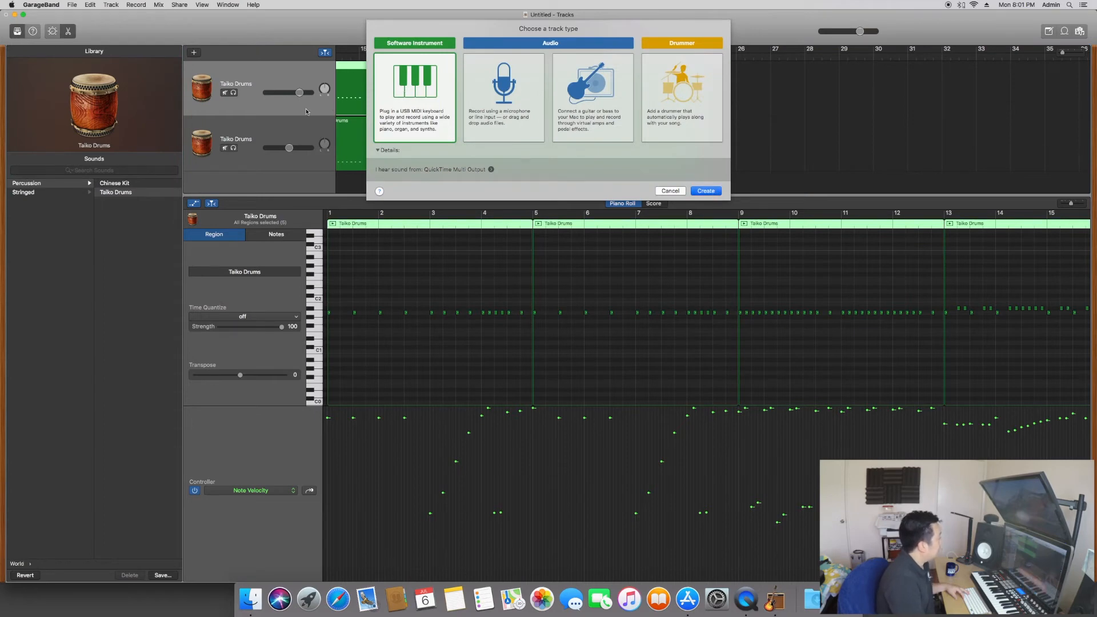
{"action": "left_click", "coordinate": [706, 191]}
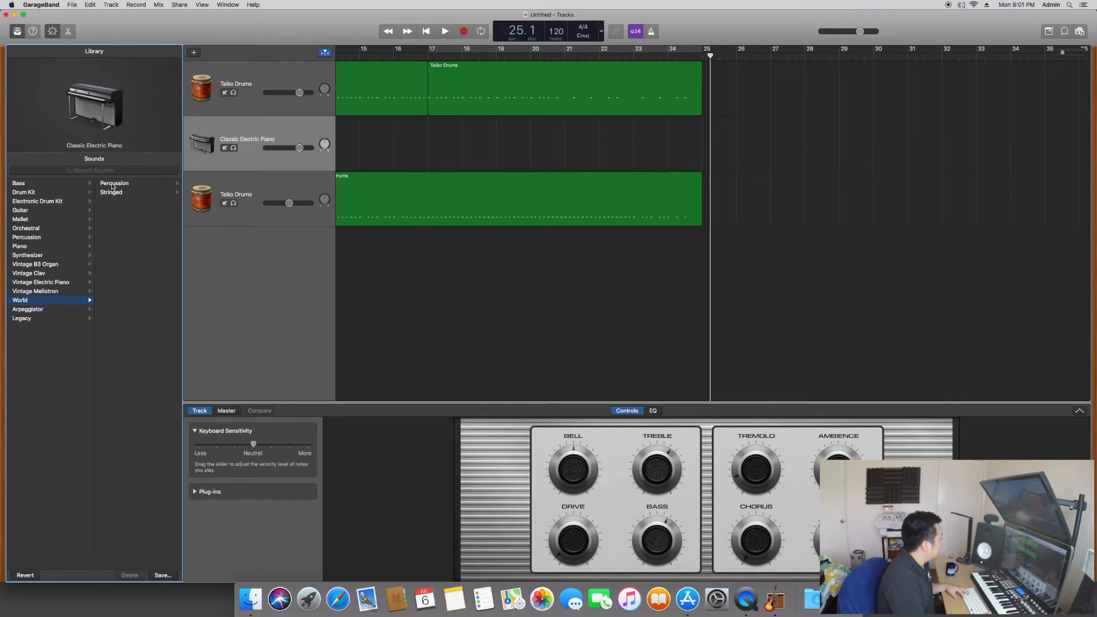
{"action": "left_click", "coordinate": [112, 185]}
{"action": "left_click", "coordinate": [110, 193]}
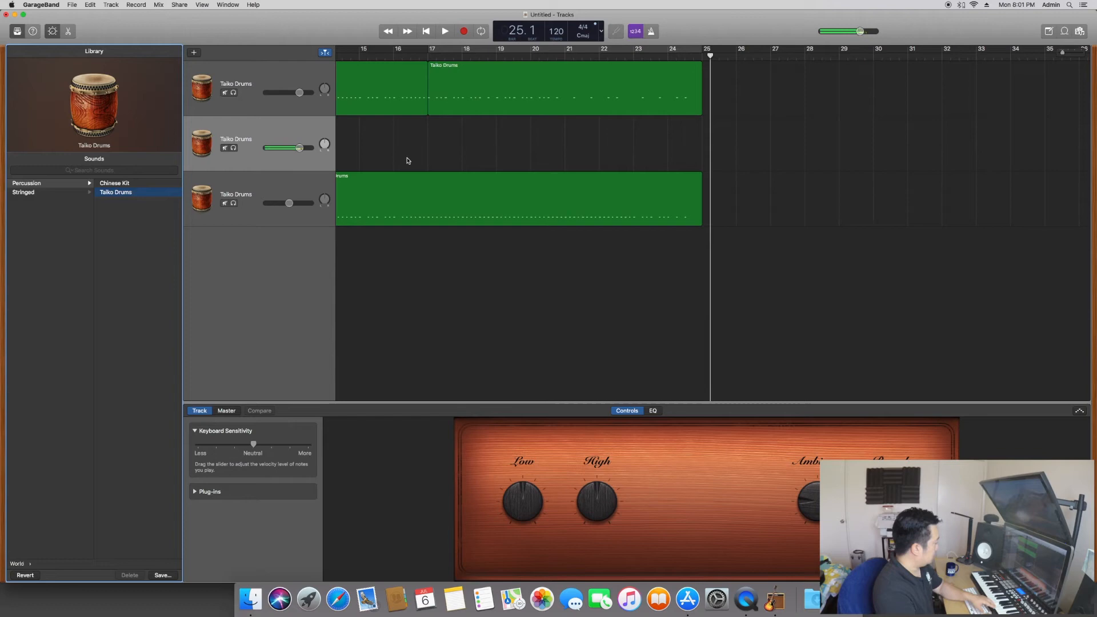
Copy all of the first track's regions onto the new middle track, starting at bar 1
{"action": "scroll", "coordinate": [477, 149], "scroll_direction": "left", "scroll_amount": 10}
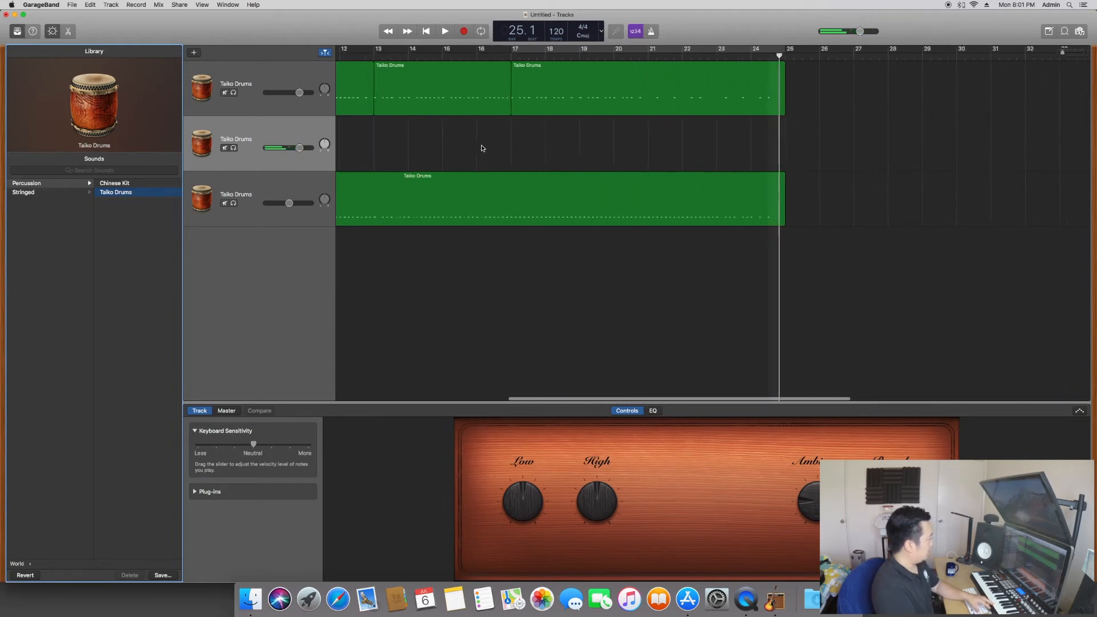
{"action": "left_click", "coordinate": [483, 147]}
{"action": "key", "text": "super+Left"}
{"action": "key", "text": "super+Left"}
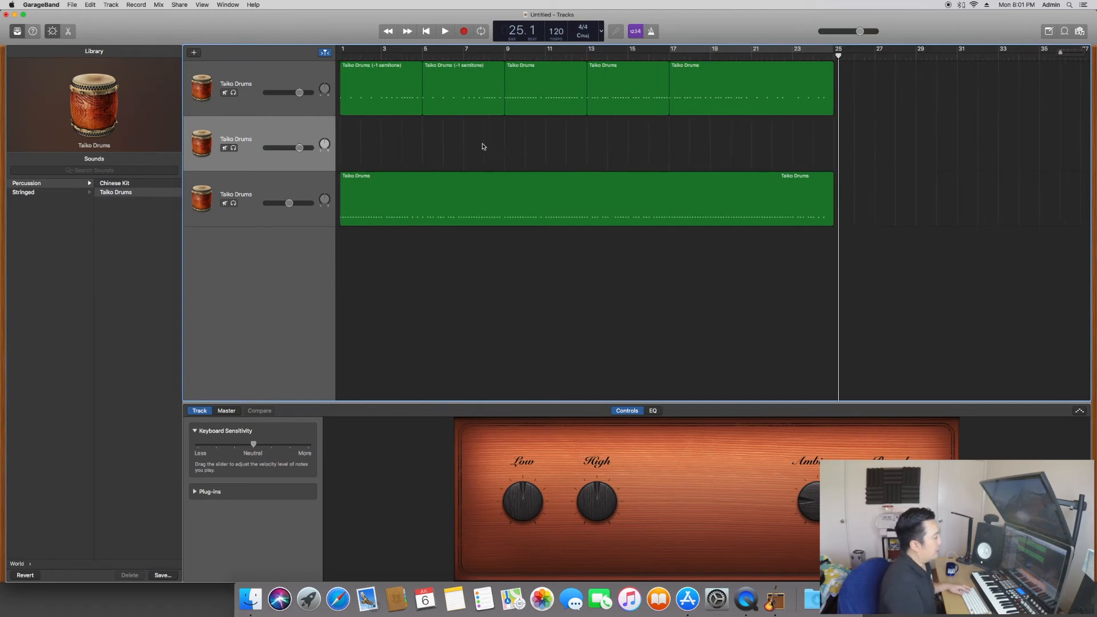
{"action": "left_click_drag", "start_coordinate": [782, 133], "coordinate": [349, 143]}
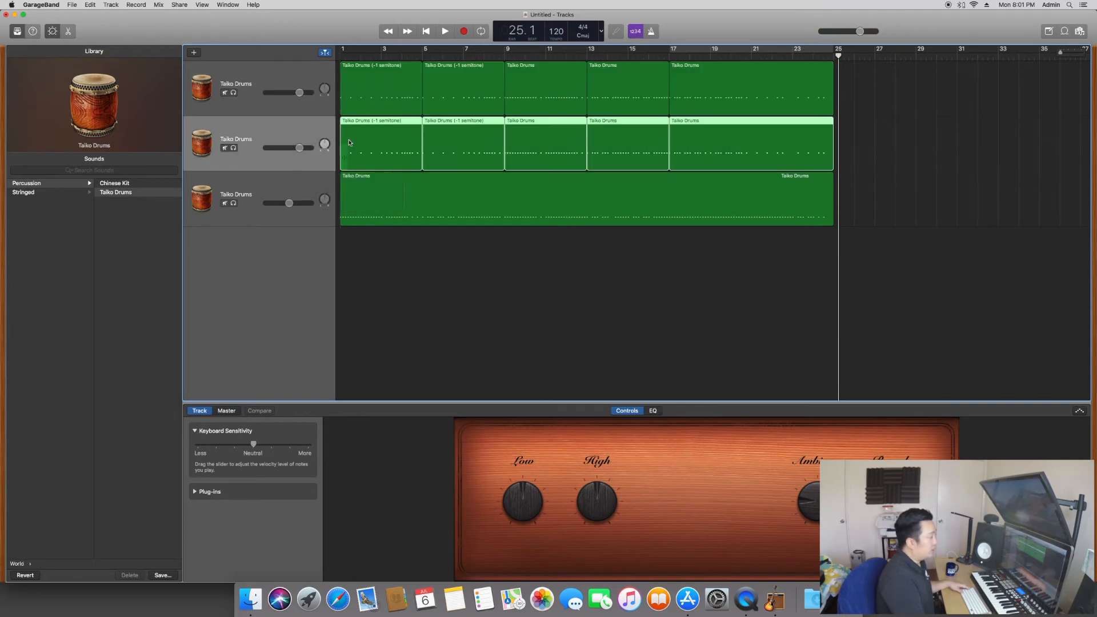
Rename the first track Taiko Drums 1 and the middle track Taiko Drums 2
{"action": "double_click", "coordinate": [241, 86]}
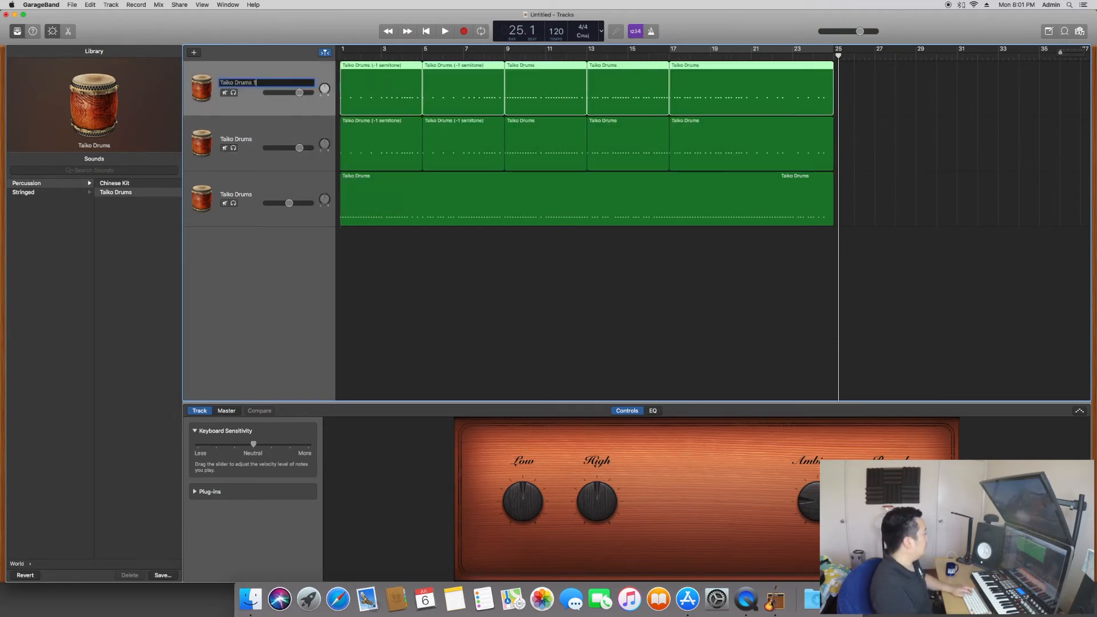
{"action": "type", "text": "1"}
{"action": "key", "text": "Return"}
{"action": "double_click", "coordinate": [251, 141]}
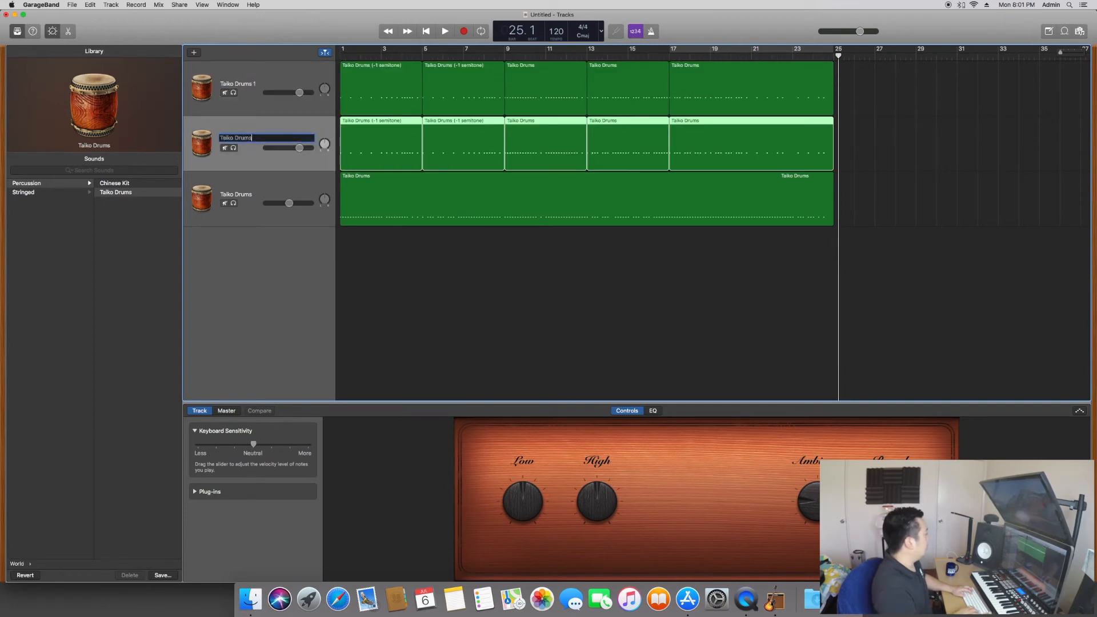
{"action": "type", "text": "2"}
{"action": "key", "text": "Return"}
Rename the first track CHU 1 and the middle track CHU 2
{"action": "double_click", "coordinate": [245, 85]}
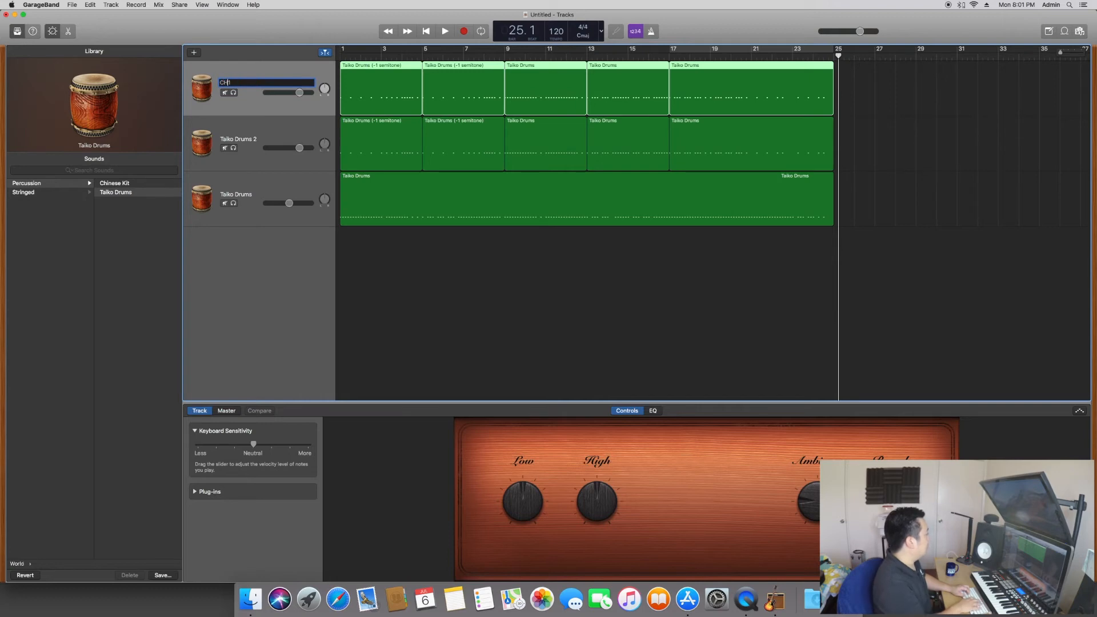
{"action": "type", "text": "CHU 1"}
{"action": "key", "text": "Return"}
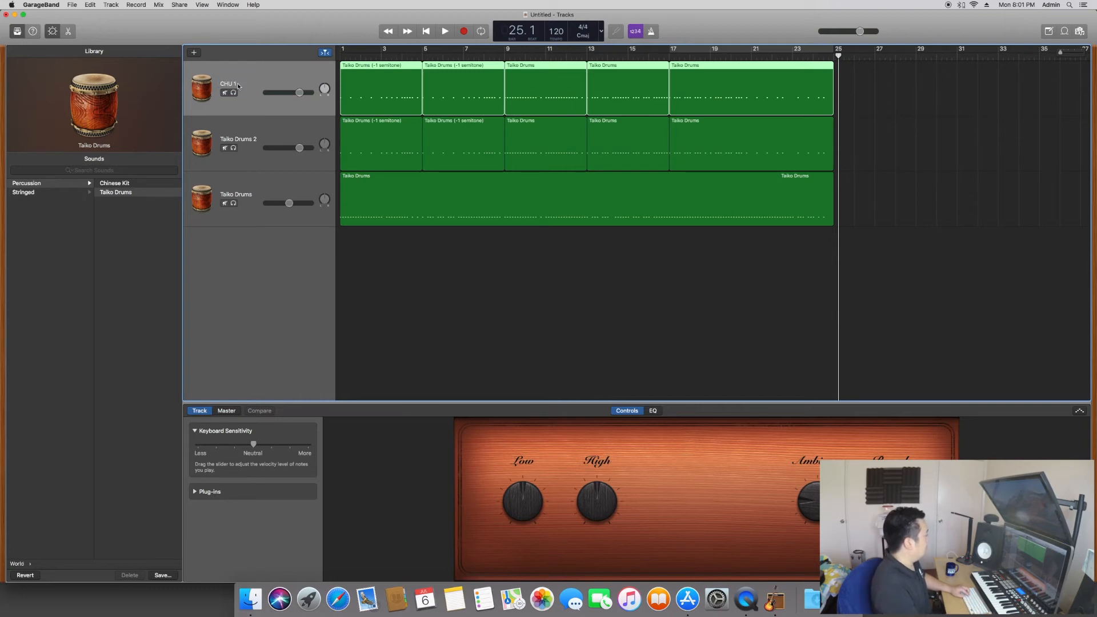
{"action": "double_click", "coordinate": [242, 138]}
{"action": "type", "text": "CHU"}
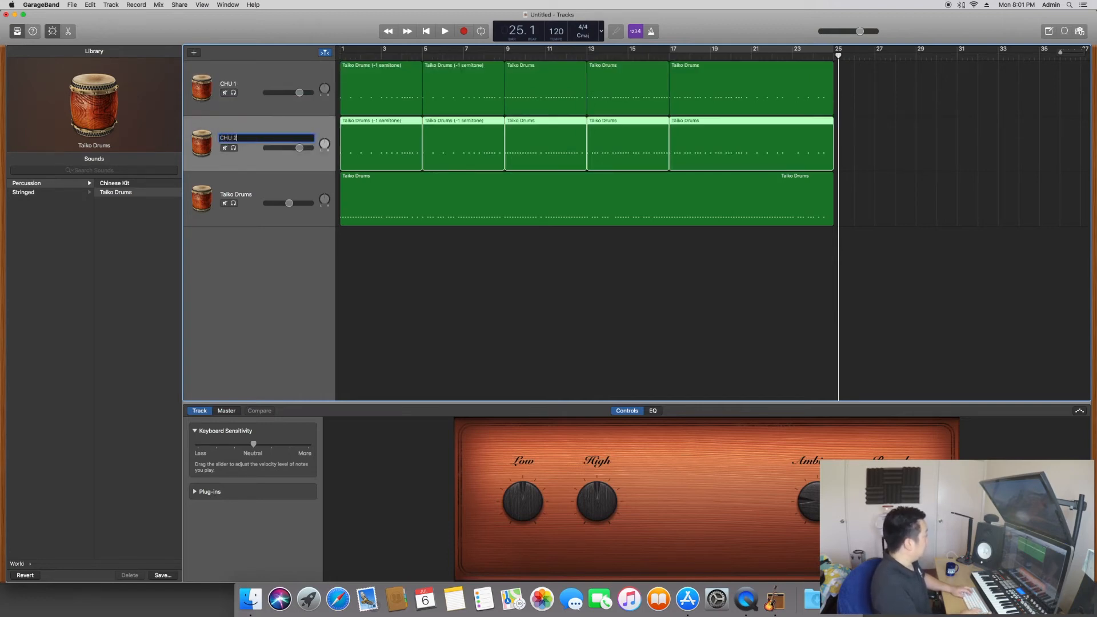
{"action": "key", "text": "Return"}
Rename the third track SHIME
{"action": "double_click", "coordinate": [244, 196]}
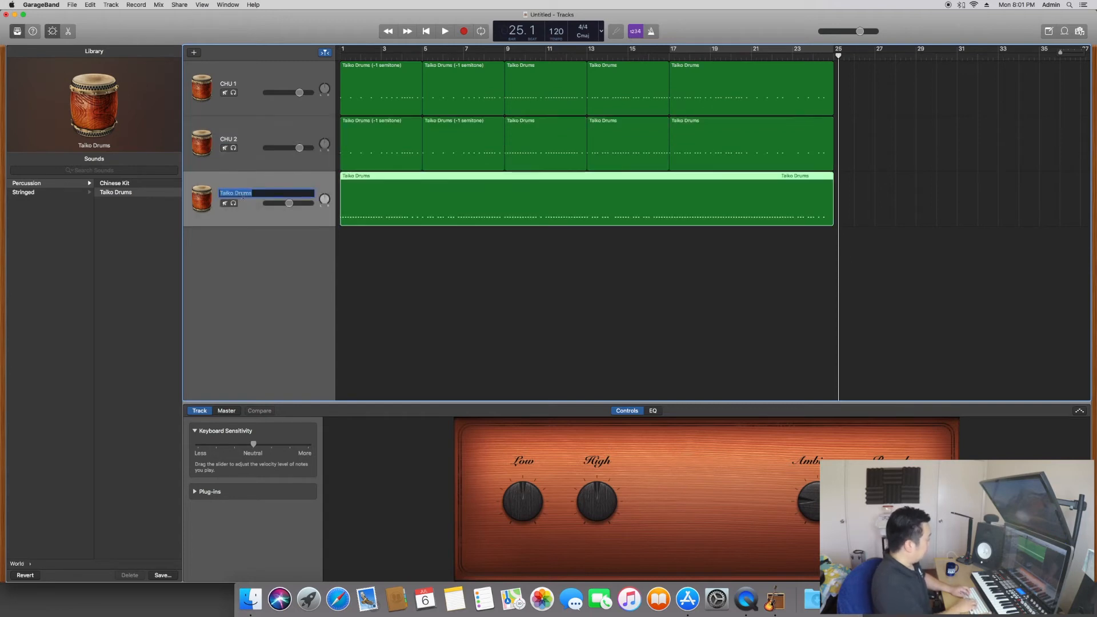
{"action": "type", "text": "shim"}
{"action": "key", "text": "BackSpace"}
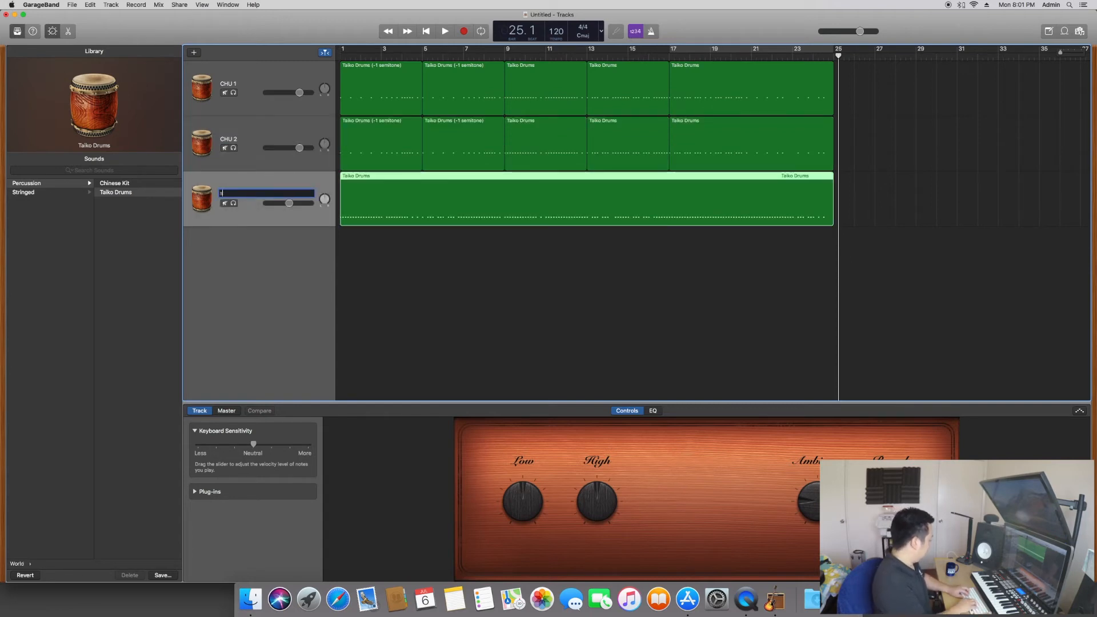
{"action": "key", "text": "Return"}
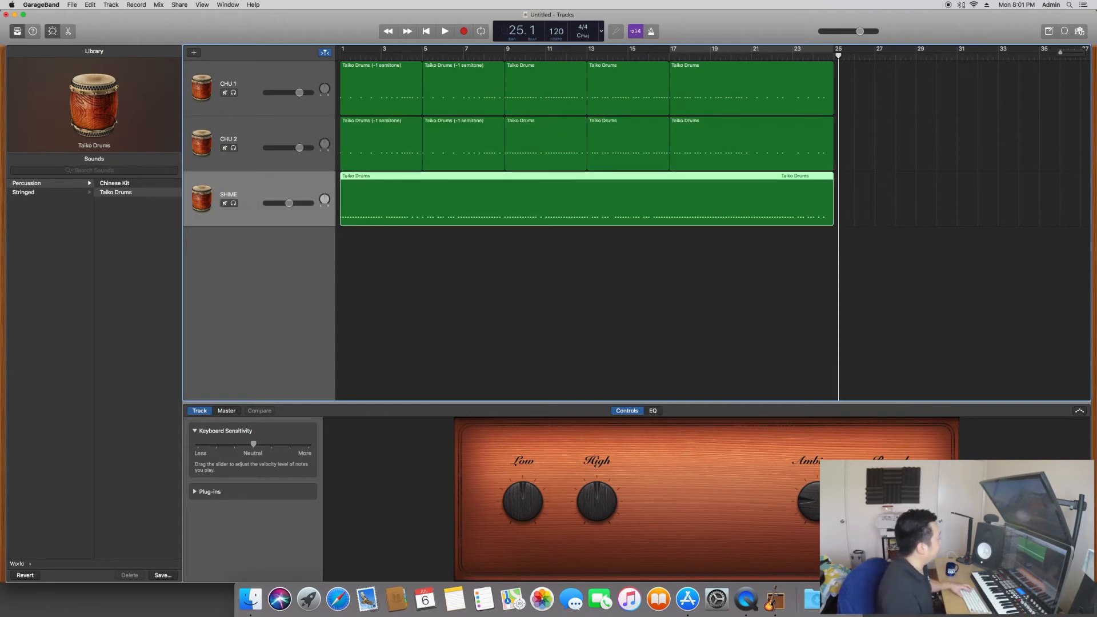
Play all three drum tracks together from the start until about bar 8 to hear the layering
{"action": "key", "text": "Return"}
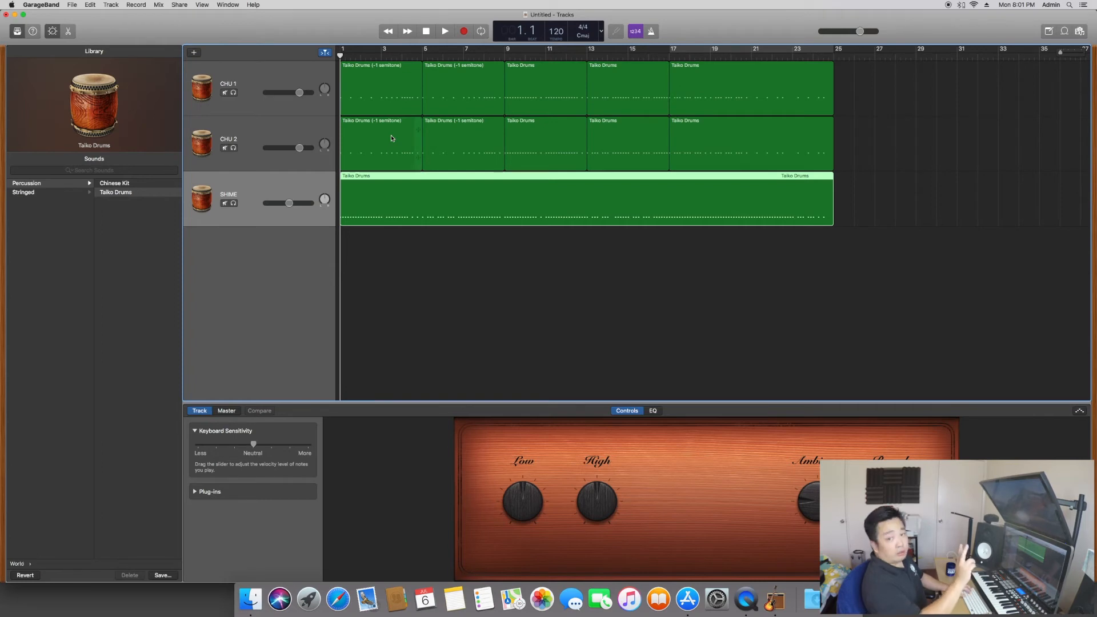
{"action": "key", "text": "space"}
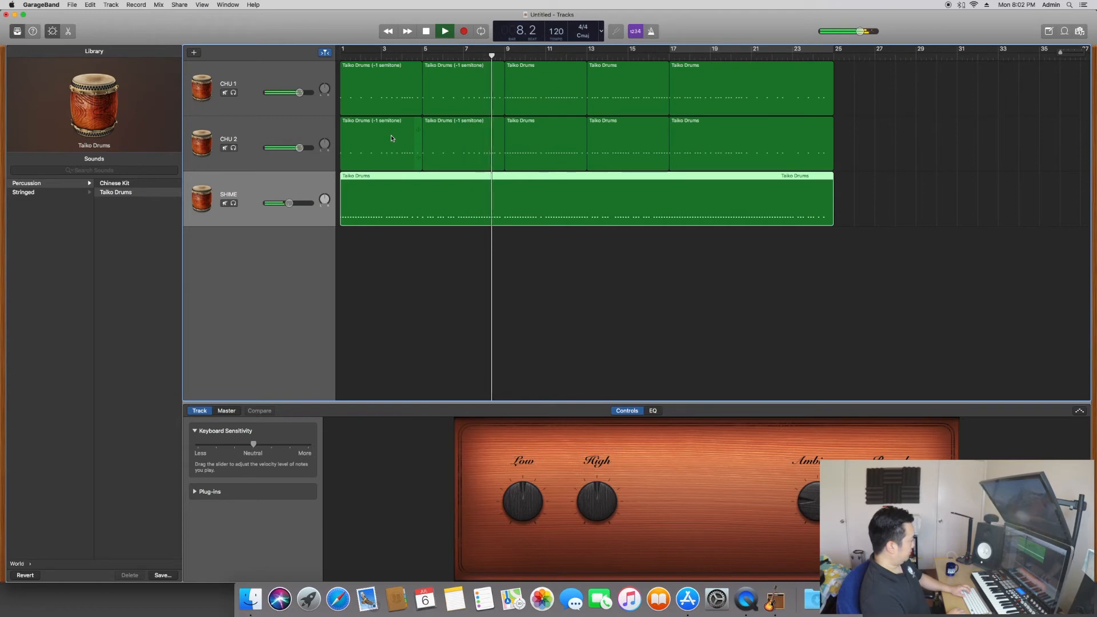
{"action": "key", "text": "space"}
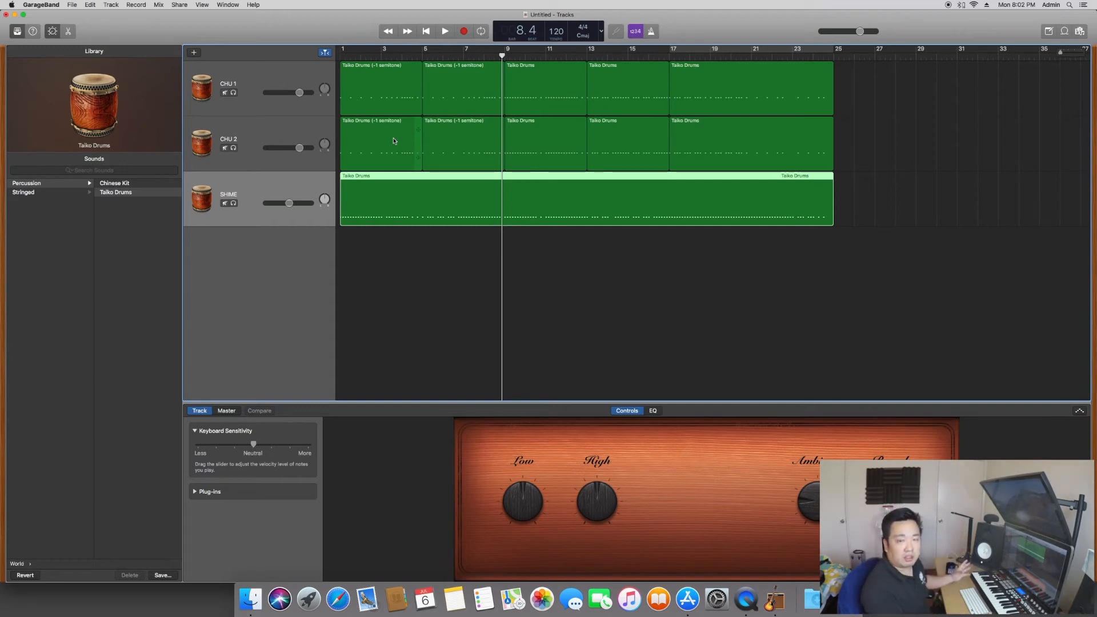
Open CHU 2's regions in the Piano Roll and move all of their notes down two semitones
{"action": "left_click_drag", "start_coordinate": [848, 130], "coordinate": [396, 137]}
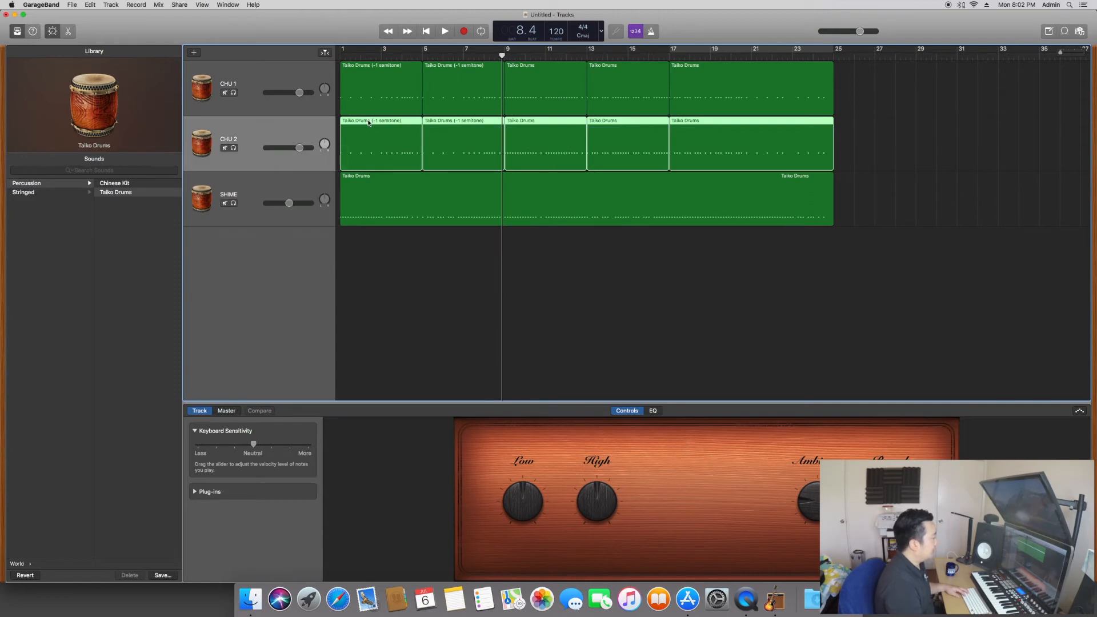
{"action": "double_click", "coordinate": [369, 122]}
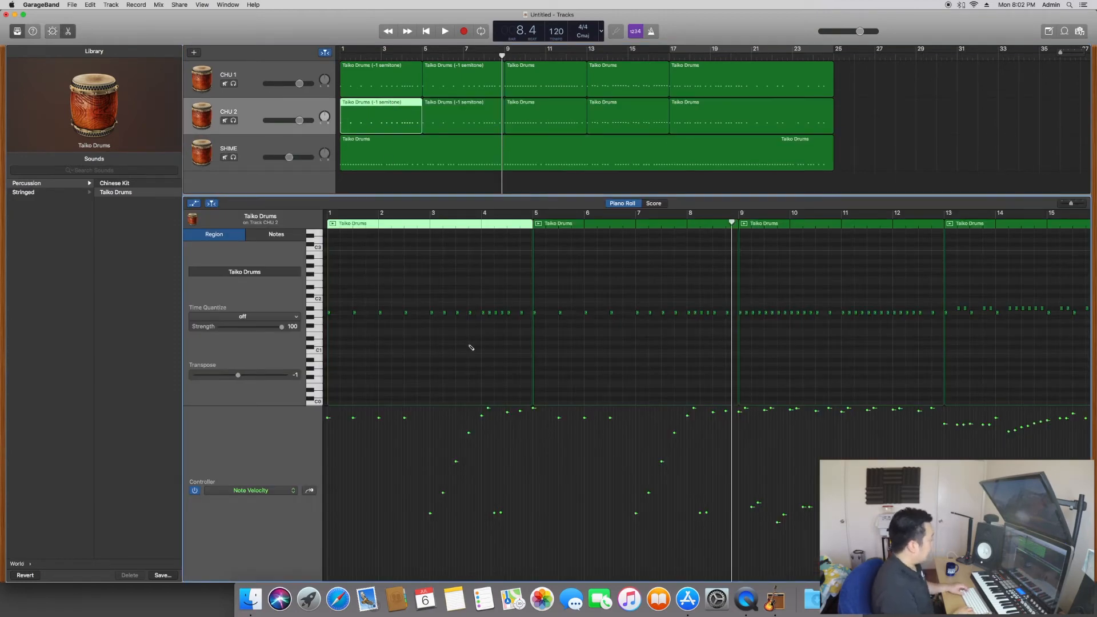
{"action": "key", "text": "super+a"}
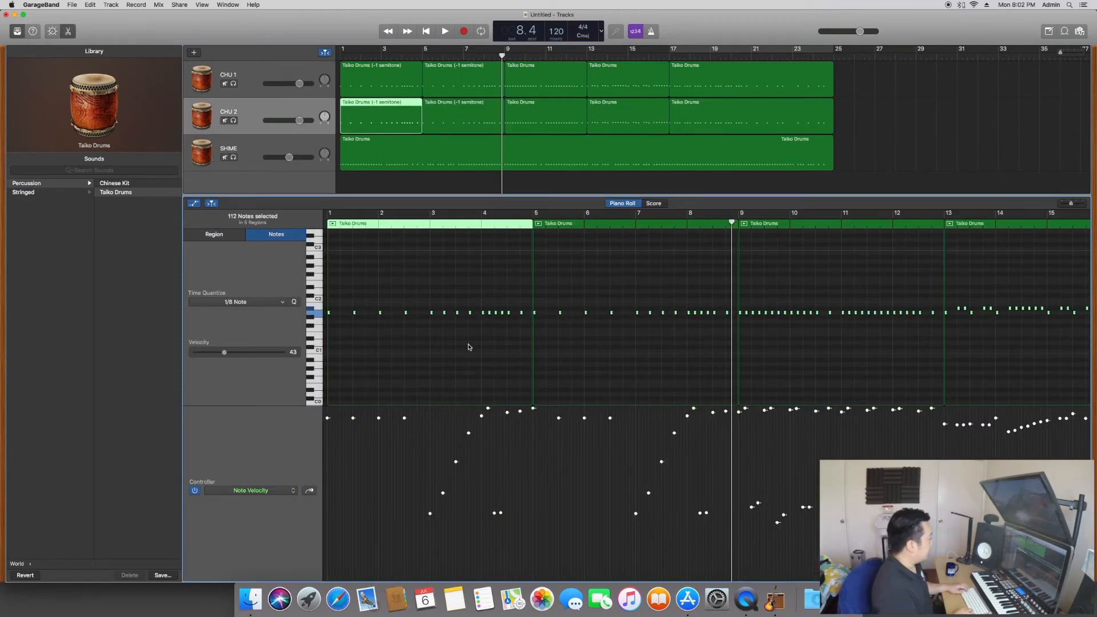
{"action": "key", "text": "Down"}
{"action": "key", "text": "Down"}
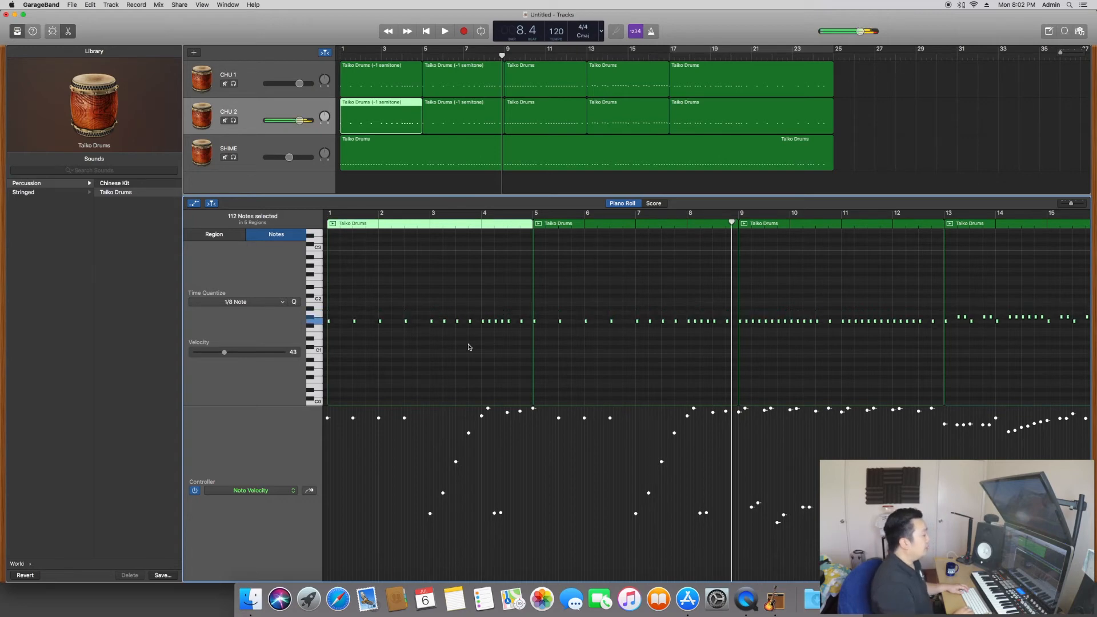
{"action": "key", "text": "Up"}
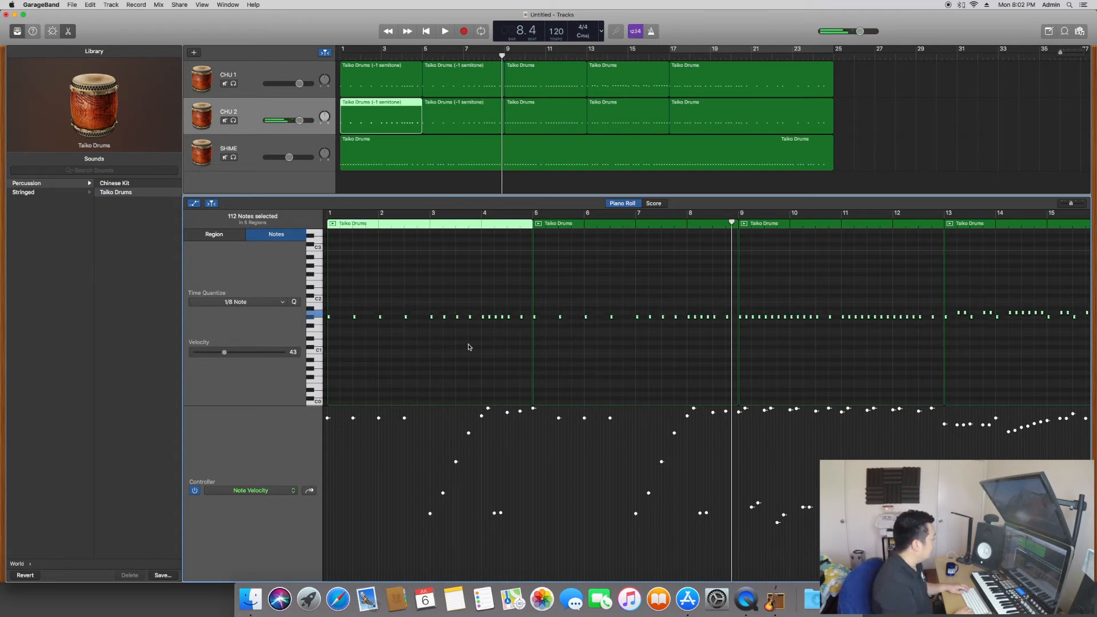
{"action": "key", "text": "Down"}
Play all tracks from the start until about bar 8, muting and unmuting CHU 2 to compare the sound with and without it
{"action": "key", "text": "Return"}
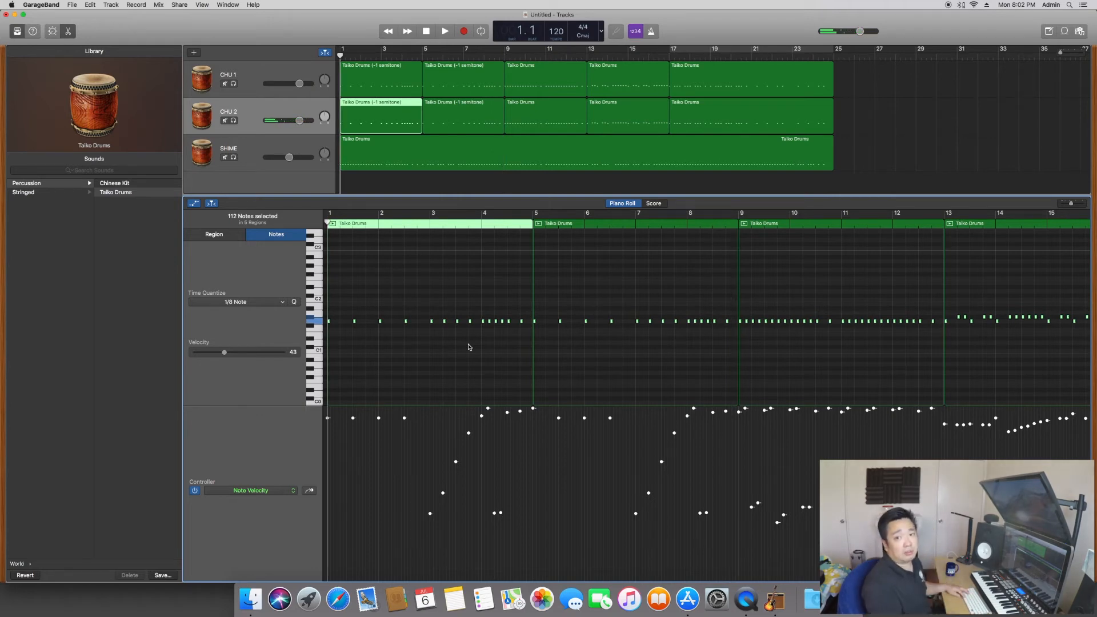
{"action": "key", "text": "space"}
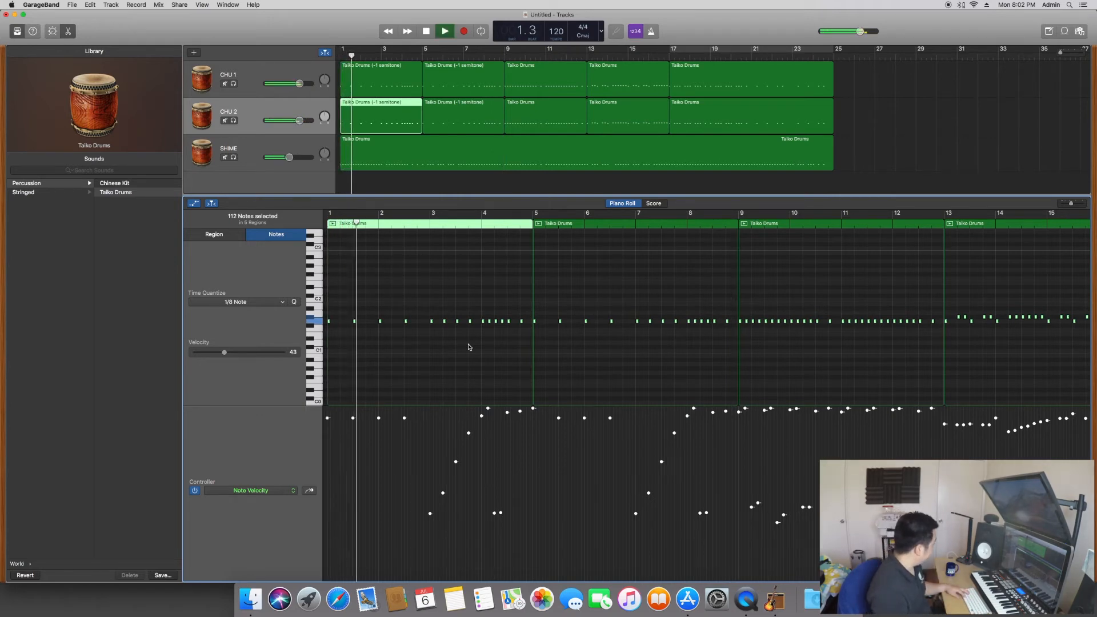
{"action": "left_click", "coordinate": [225, 120]}
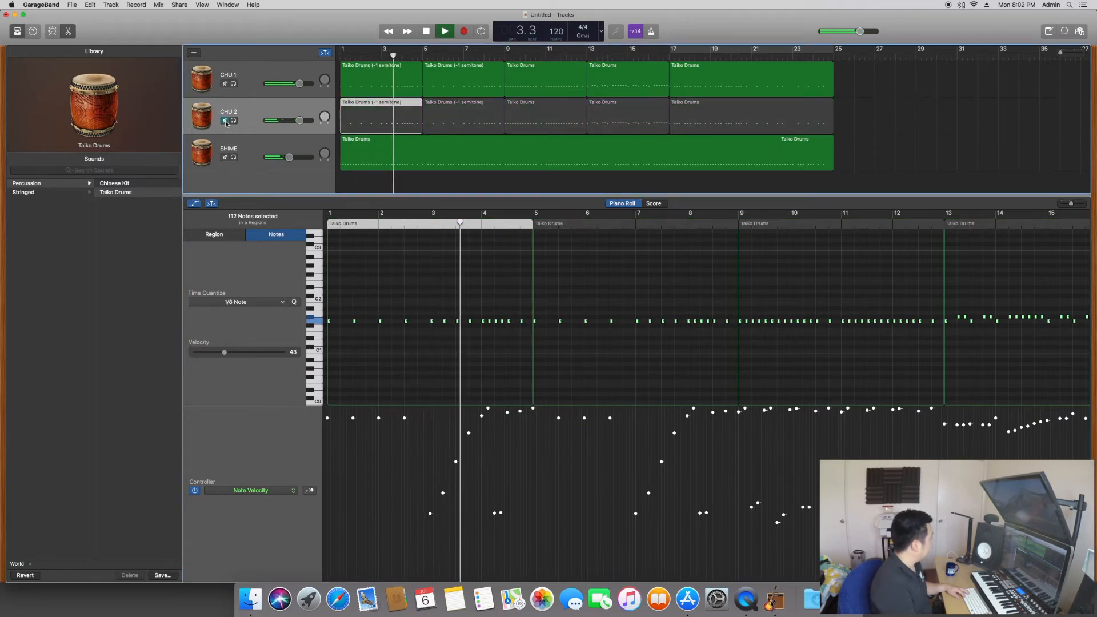
{"action": "left_click", "coordinate": [225, 121]}
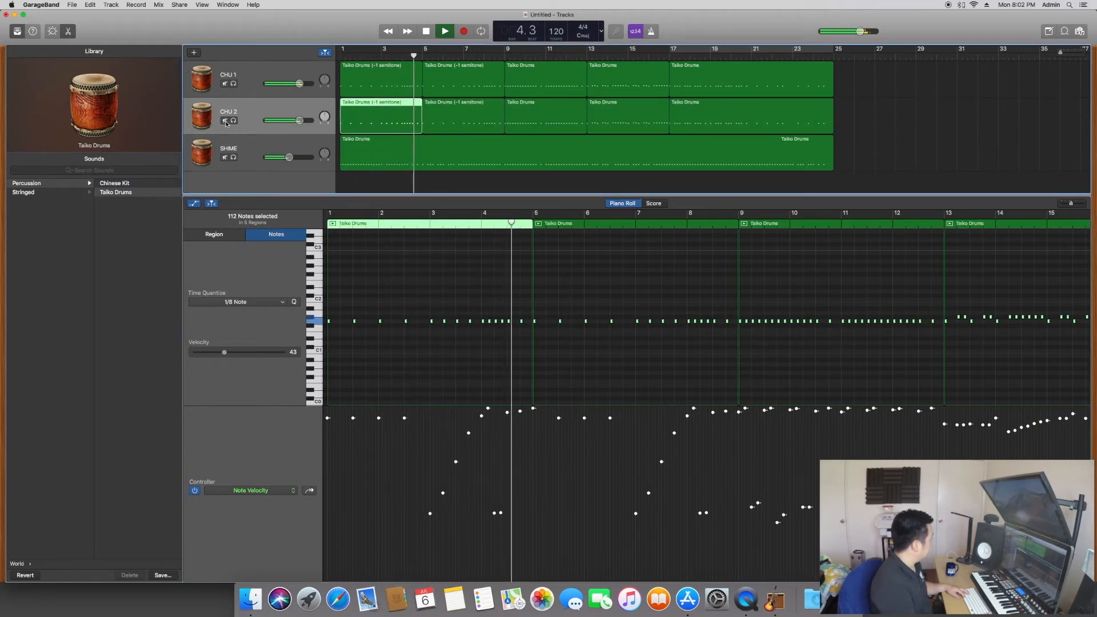
{"action": "left_click", "coordinate": [225, 121]}
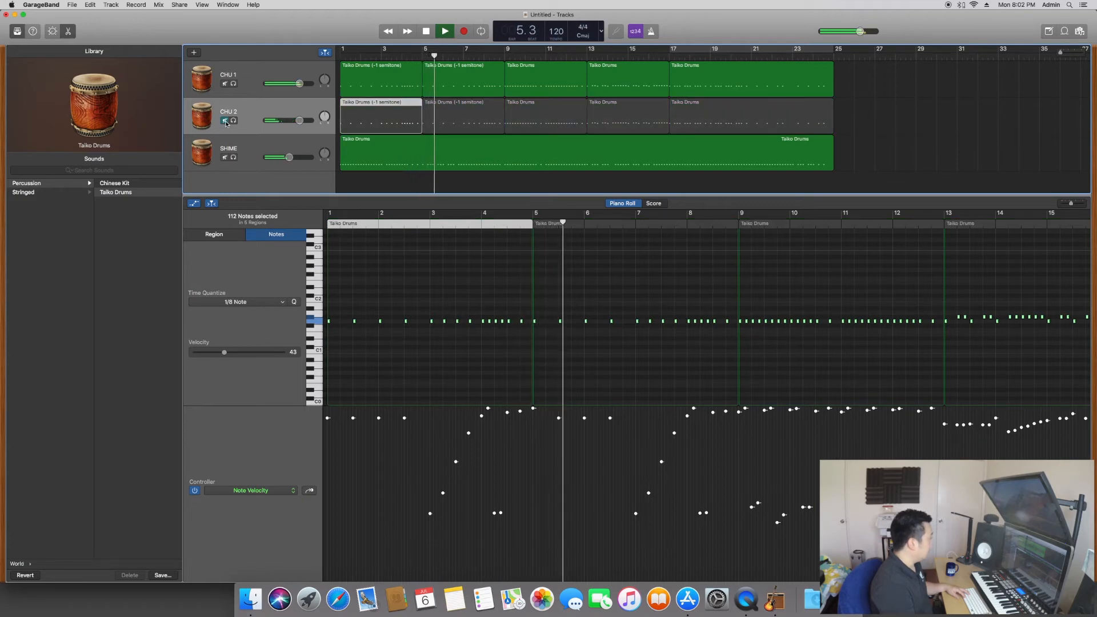
{"action": "left_click", "coordinate": [225, 121]}
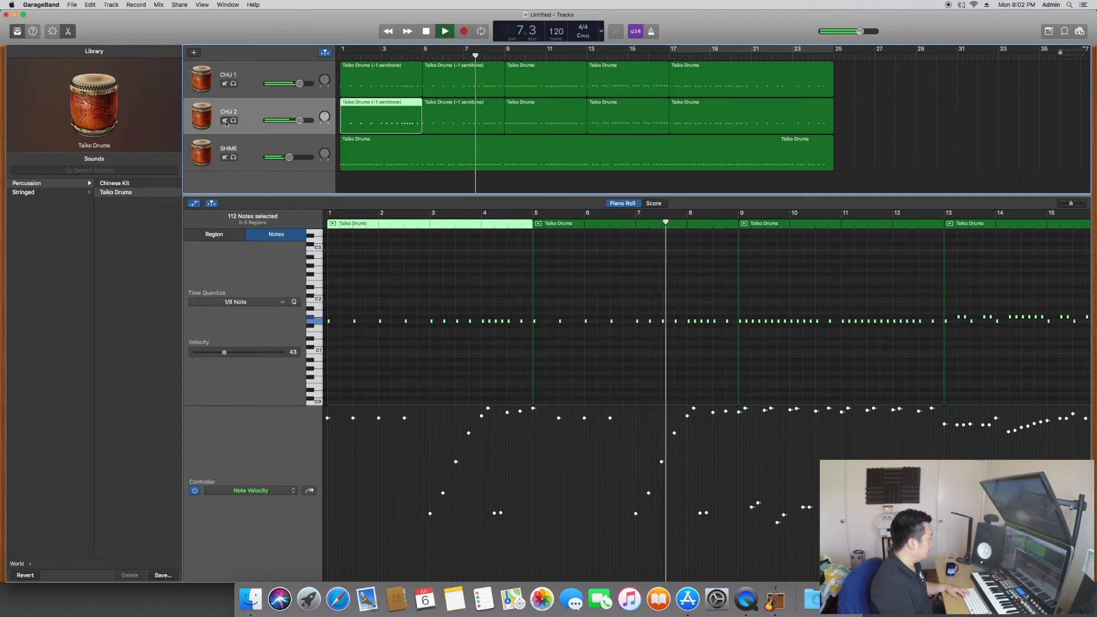
{"action": "key", "text": "space"}
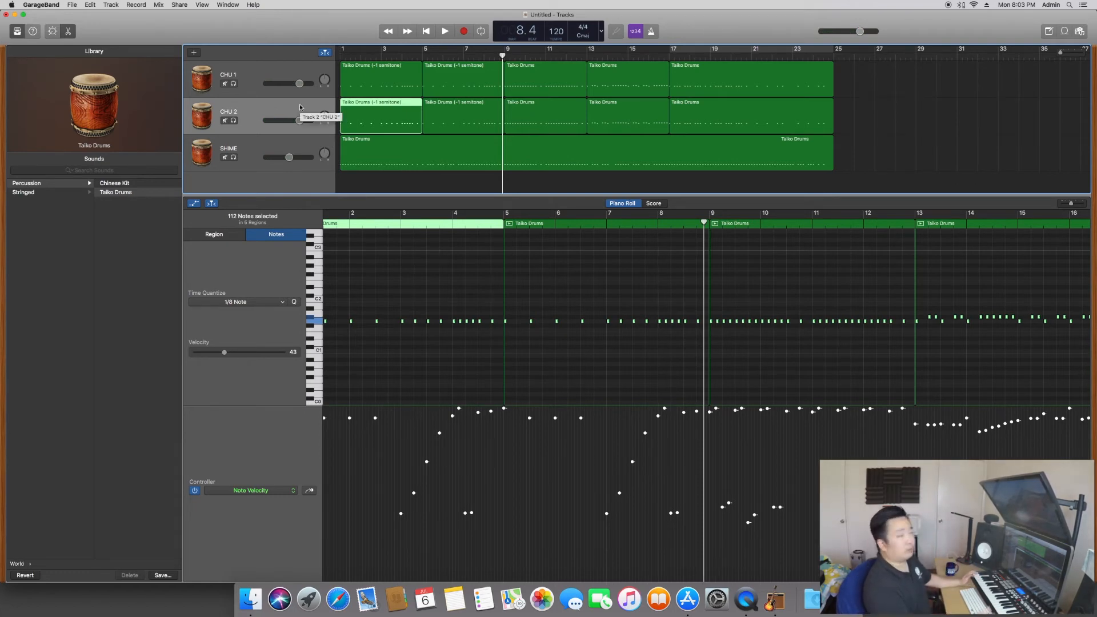
Pan CHU 1 slightly left to about -14 and CHU 2 slightly right
{"action": "left_click", "coordinate": [325, 80]}
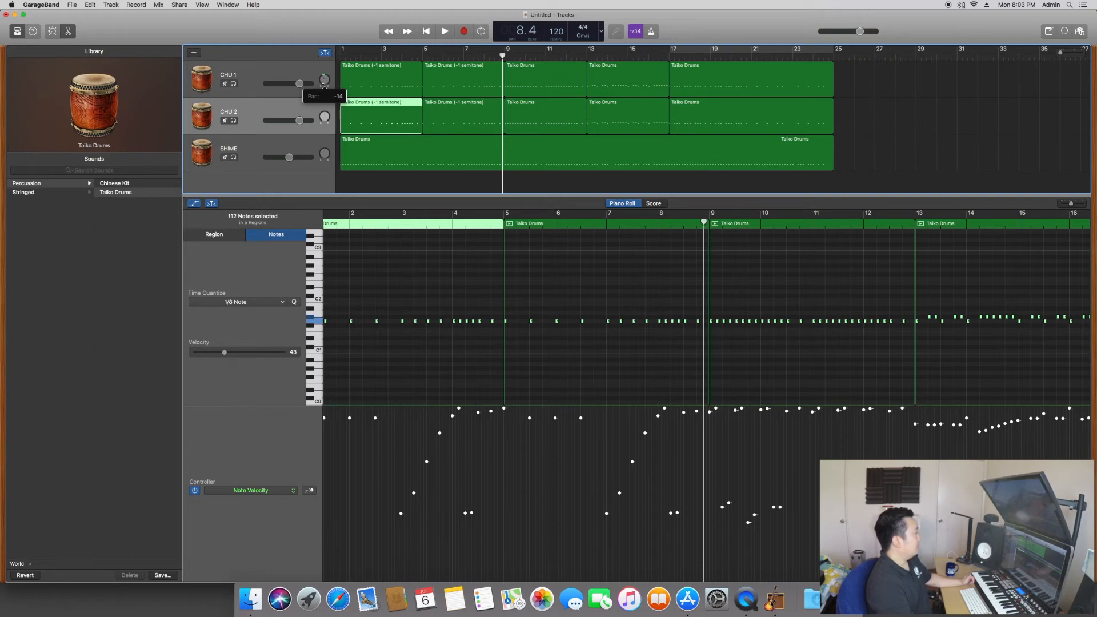
{"action": "left_click_drag", "start_coordinate": [324, 117], "coordinate": [324, 114]}
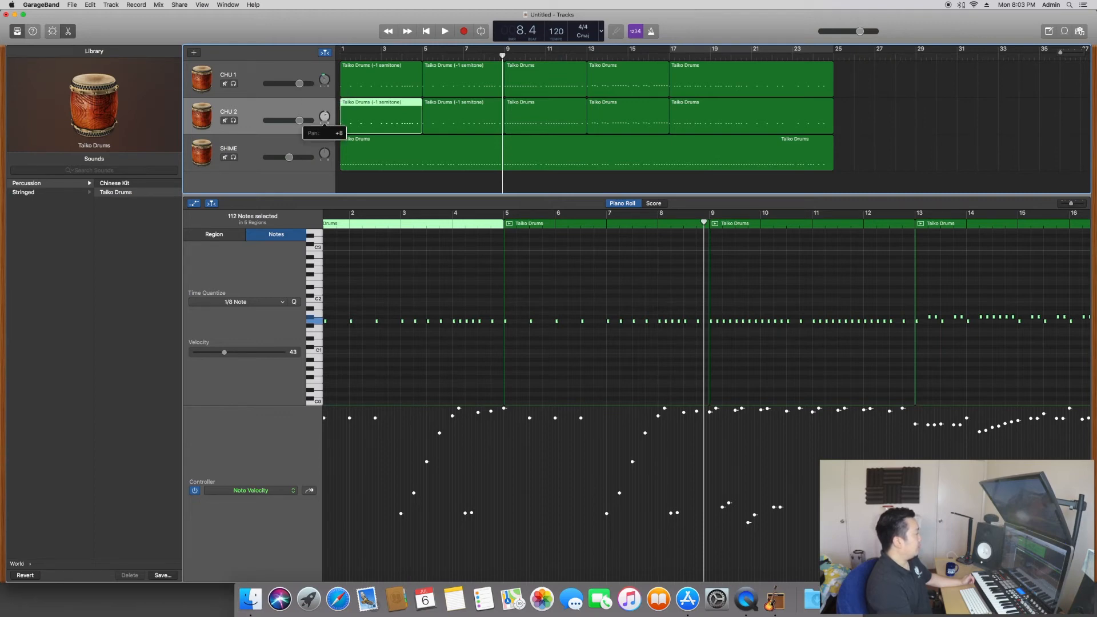
{"action": "left_click_drag", "start_coordinate": [325, 116], "coordinate": [323, 108]}
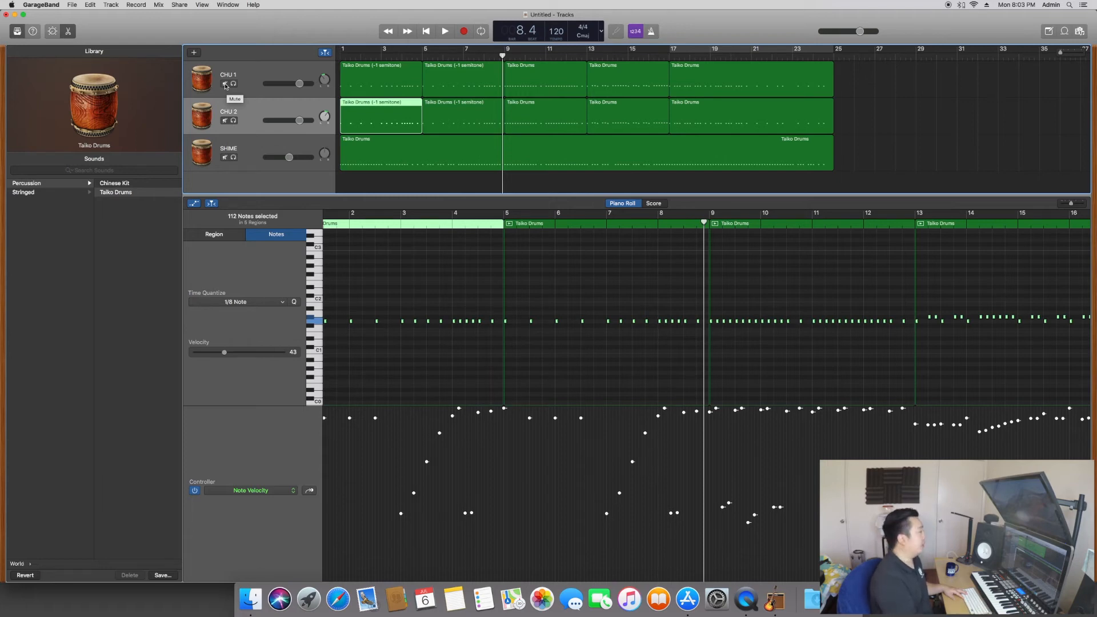
Mute SHIME and play from the start, repeatedly muting and unmuting CHU 2 to compare the panned pair with CHU 1 alone
{"action": "left_click", "coordinate": [224, 158]}
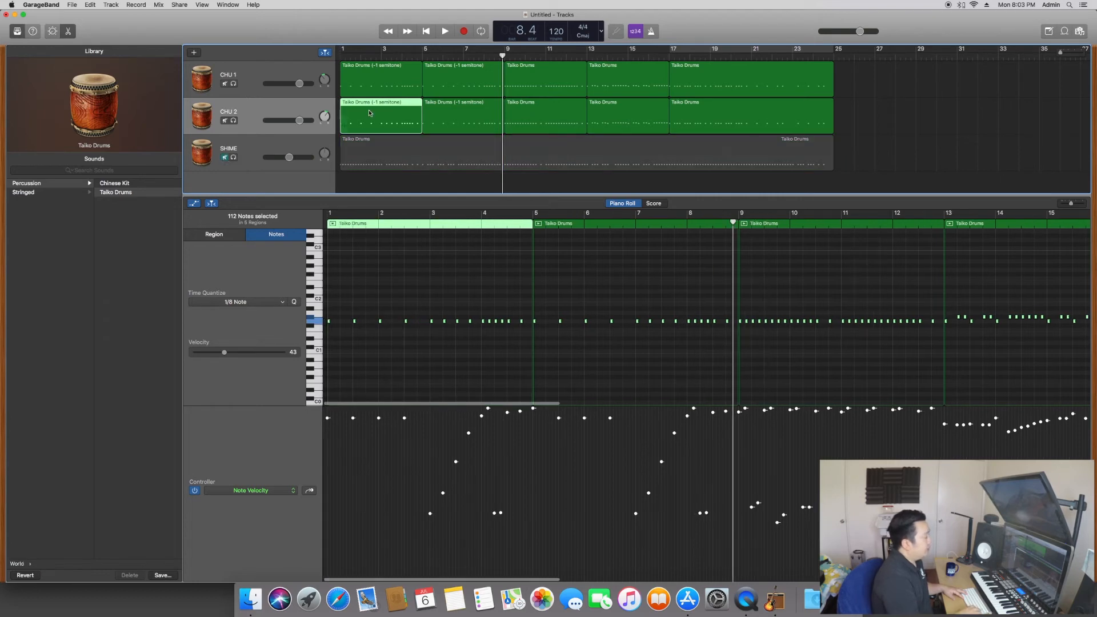
{"action": "key", "text": "Return"}
{"action": "key", "text": "space"}
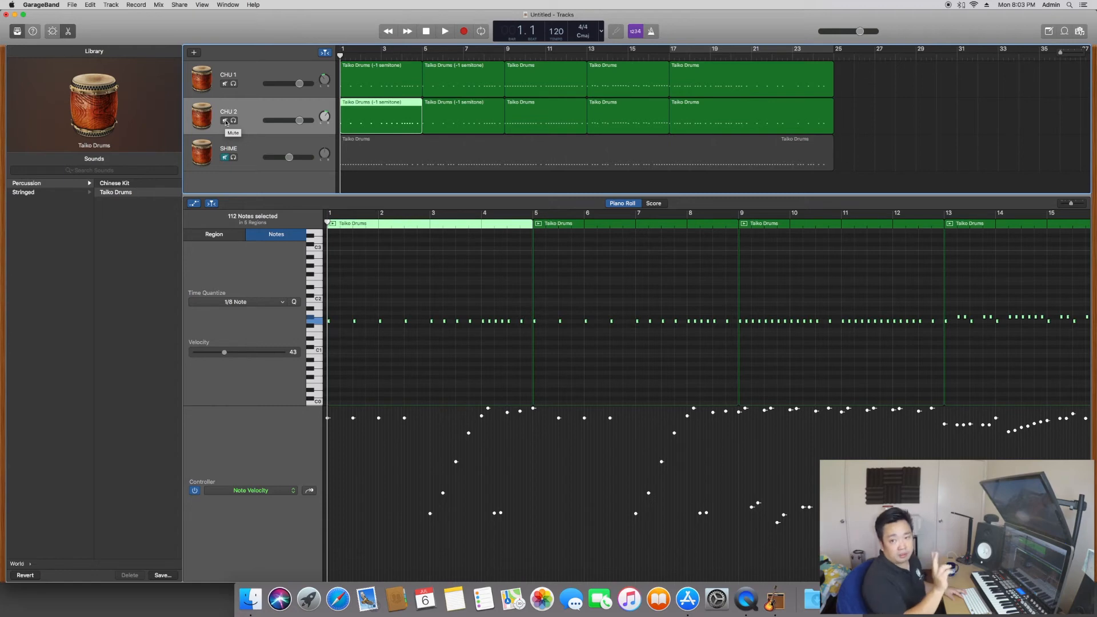
{"action": "key", "text": "space"}
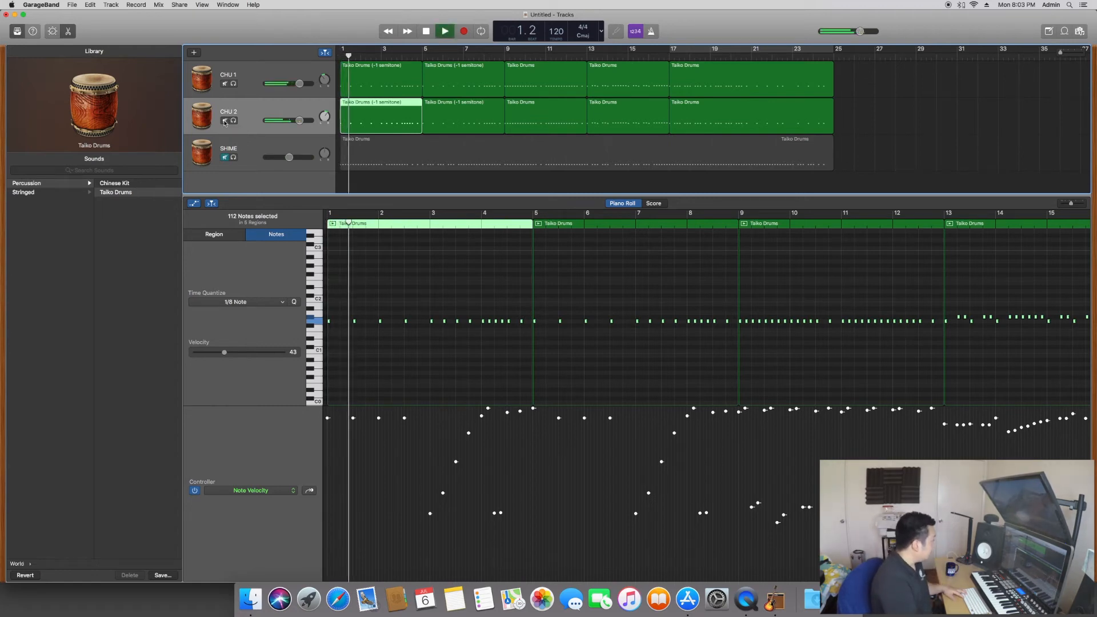
{"action": "left_click", "coordinate": [225, 121]}
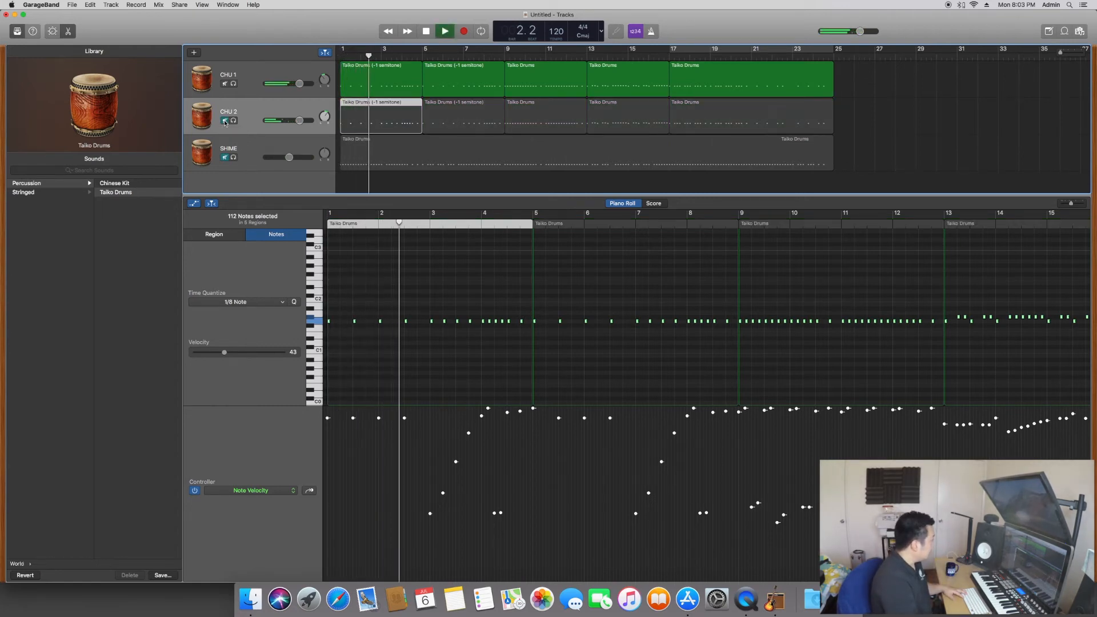
{"action": "left_click", "coordinate": [225, 122]}
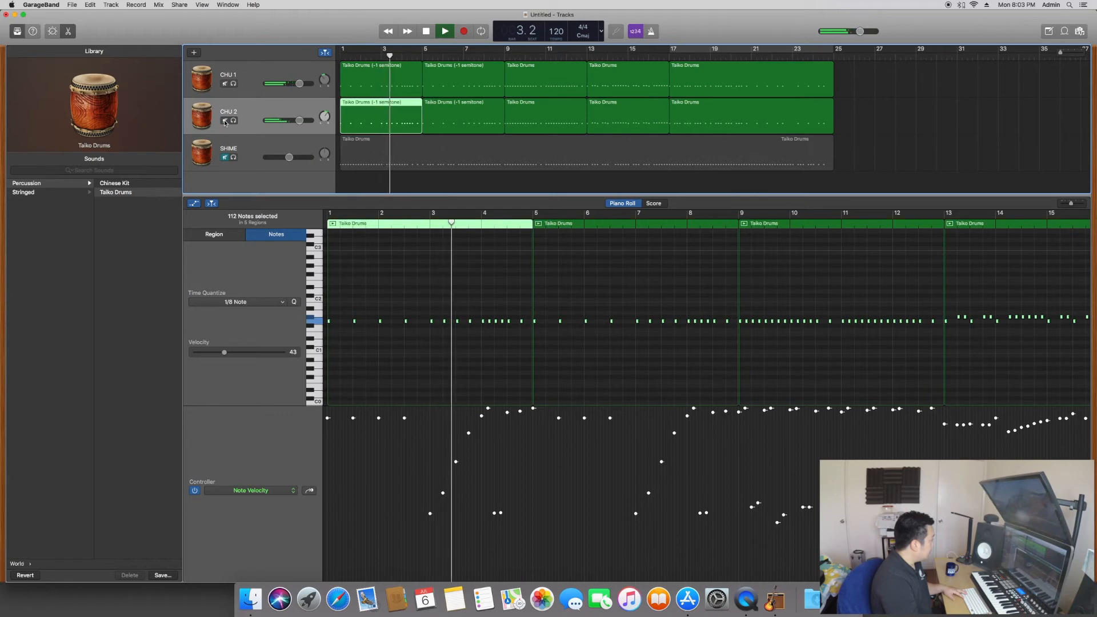
{"action": "left_click", "coordinate": [225, 121]}
{"action": "left_click", "coordinate": [226, 121]}
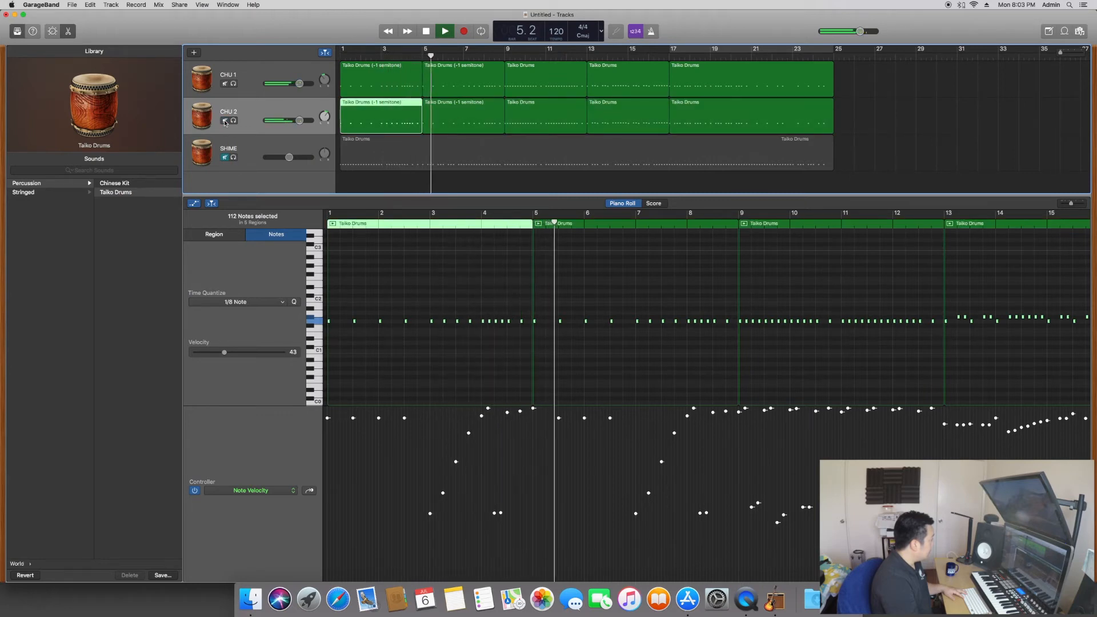
{"action": "left_click", "coordinate": [226, 121]}
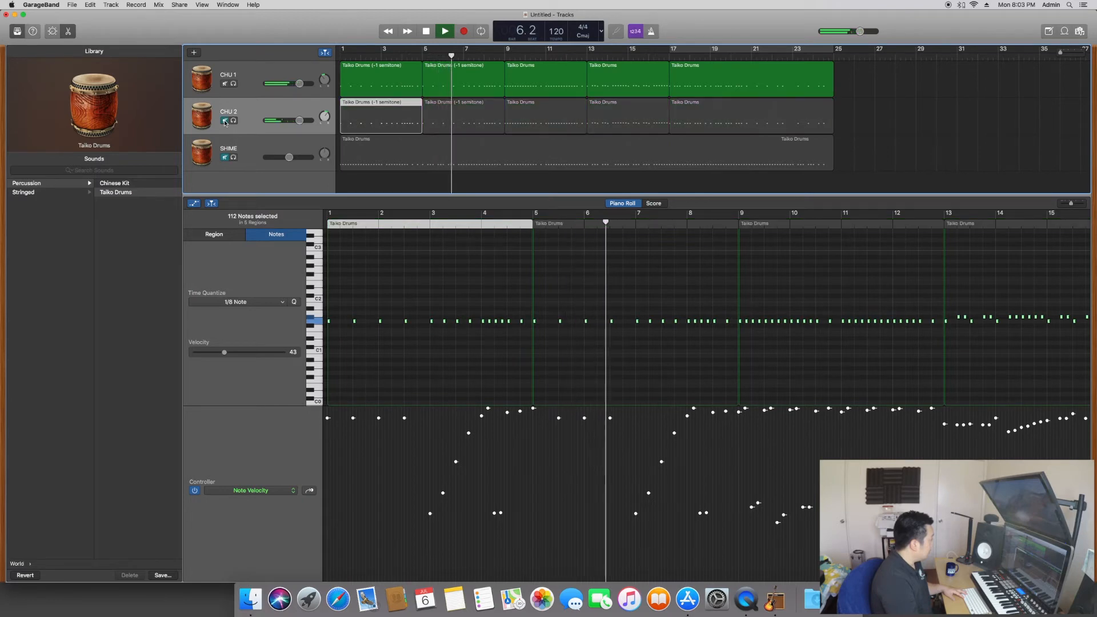
{"action": "left_click", "coordinate": [226, 121]}
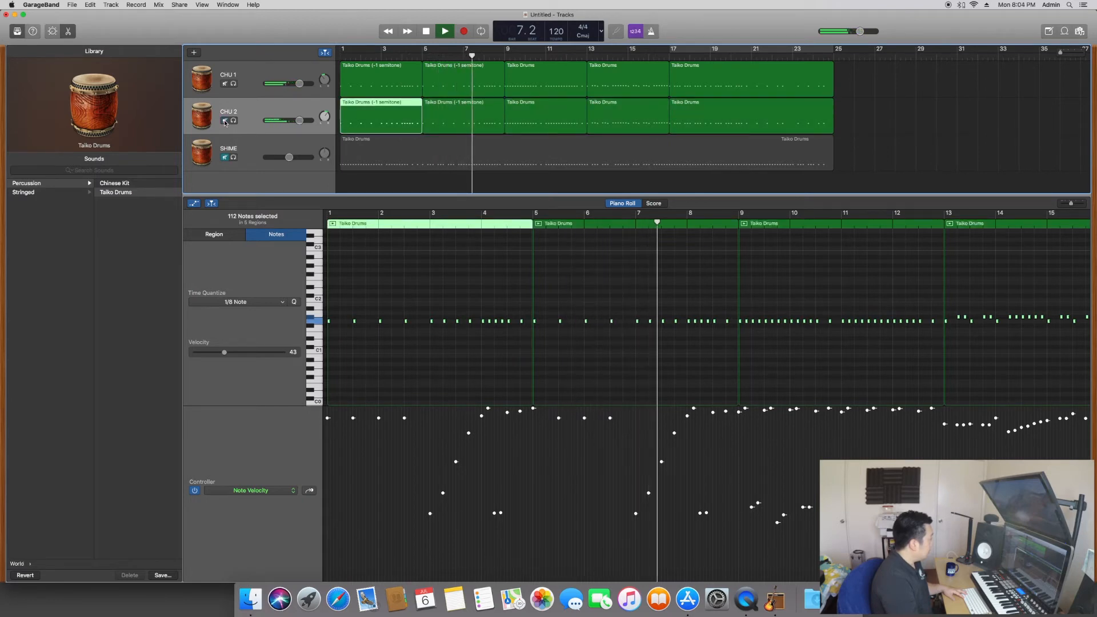
Mute and unmute CHU 1 during playback, bring SHIME back in, and return to the start after the piece ends
{"action": "left_click", "coordinate": [225, 84]}
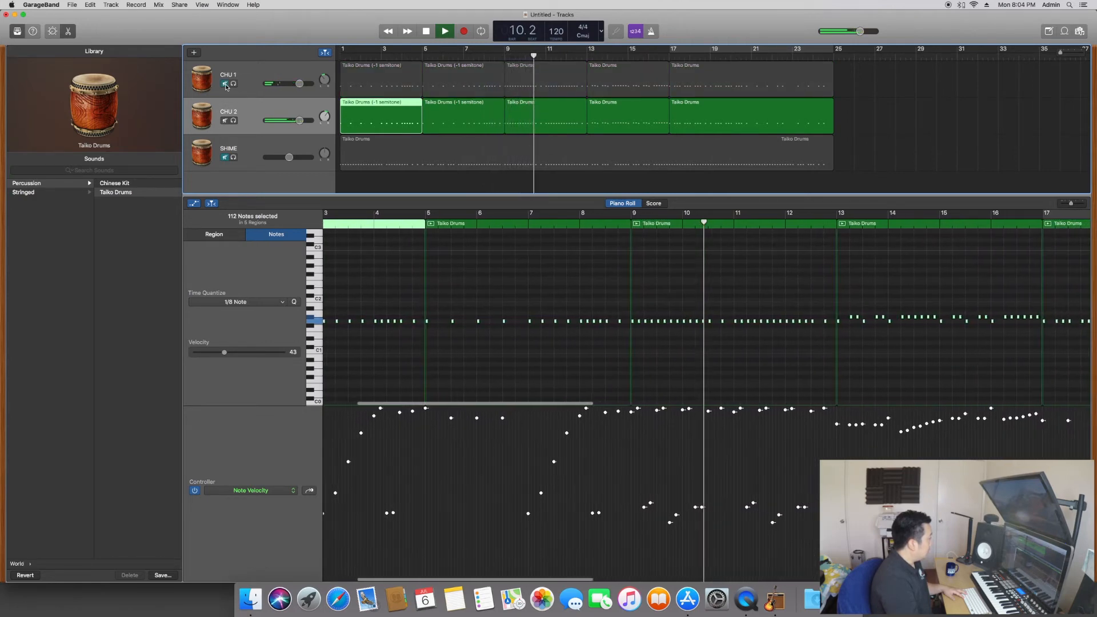
{"action": "left_click", "coordinate": [225, 83]}
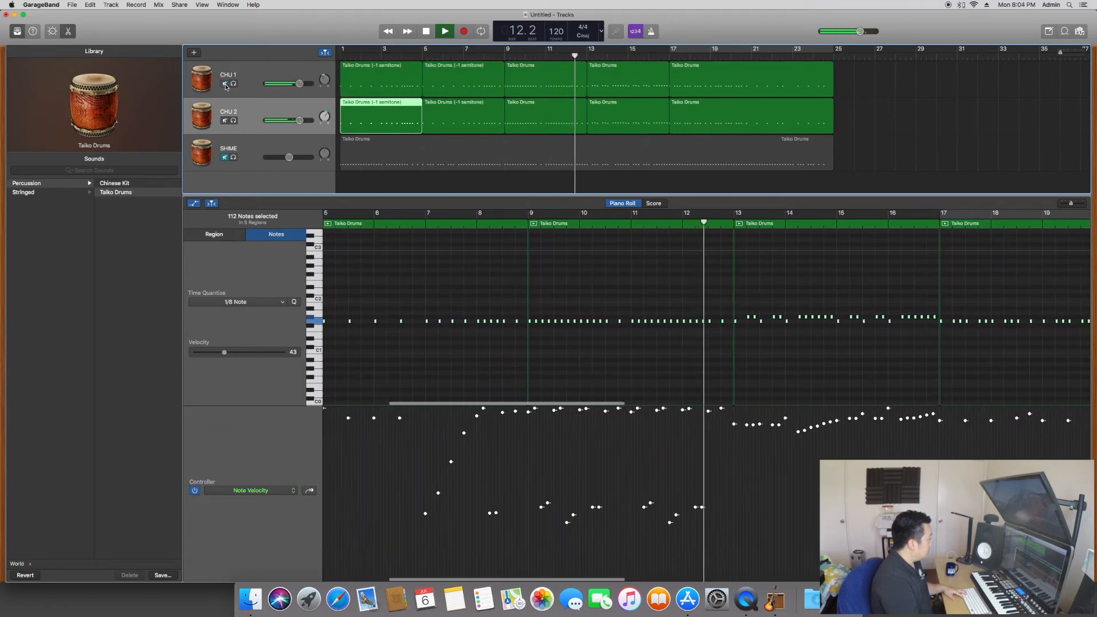
{"action": "left_click", "coordinate": [226, 160]}
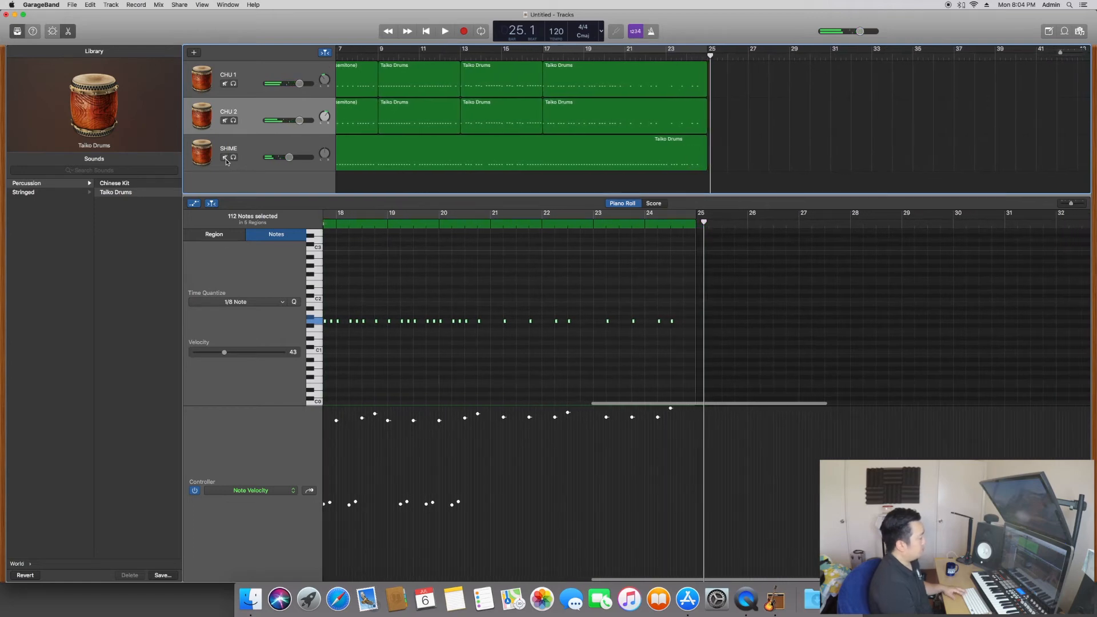
{"action": "key", "text": "Return"}
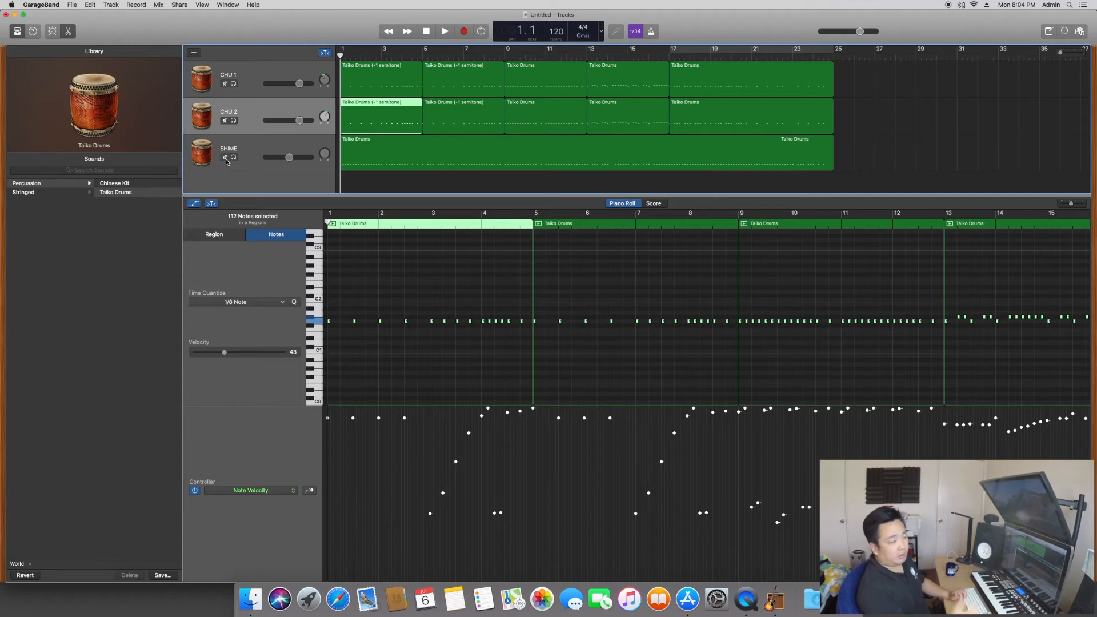
Exaggerate the opposite panning of CHU 1 and CHU 2 and play until about bar 7, briefly muting CHU 1 to compare
{"action": "left_click_drag", "start_coordinate": [323, 81], "coordinate": [324, 109]}
{"action": "left_click", "coordinate": [324, 80]}
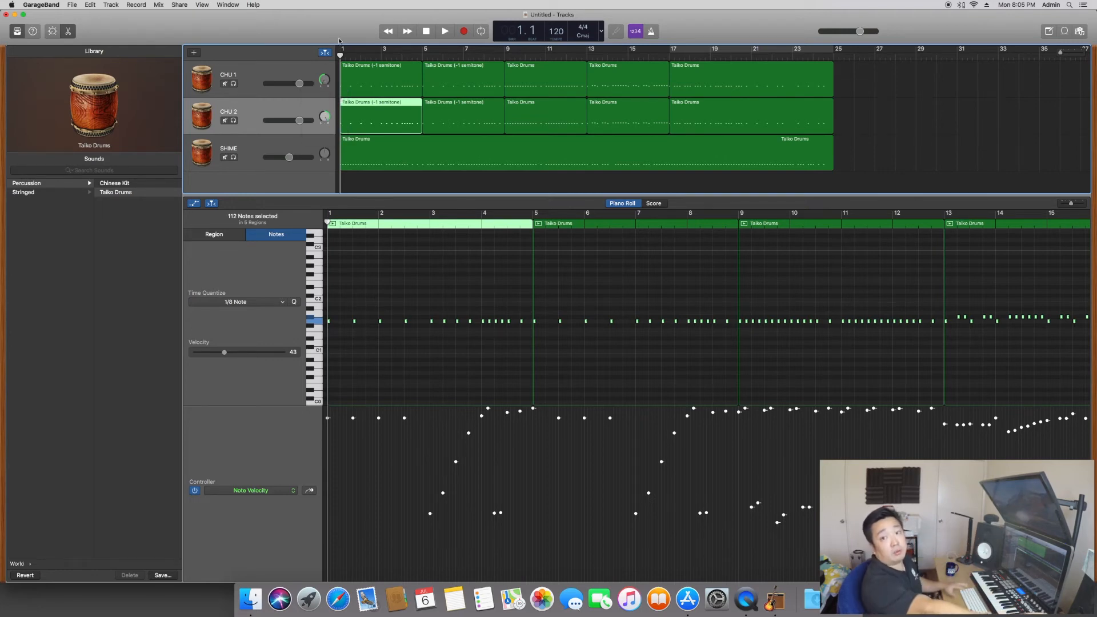
{"action": "key", "text": "space"}
{"action": "left_click", "coordinate": [224, 84]}
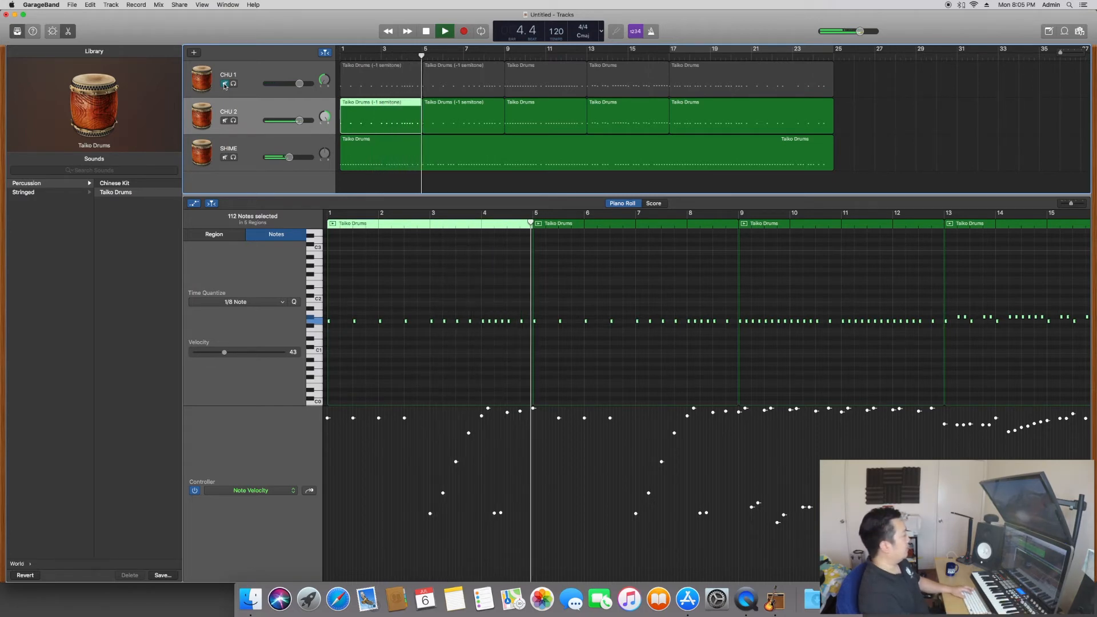
{"action": "left_click", "coordinate": [225, 84]}
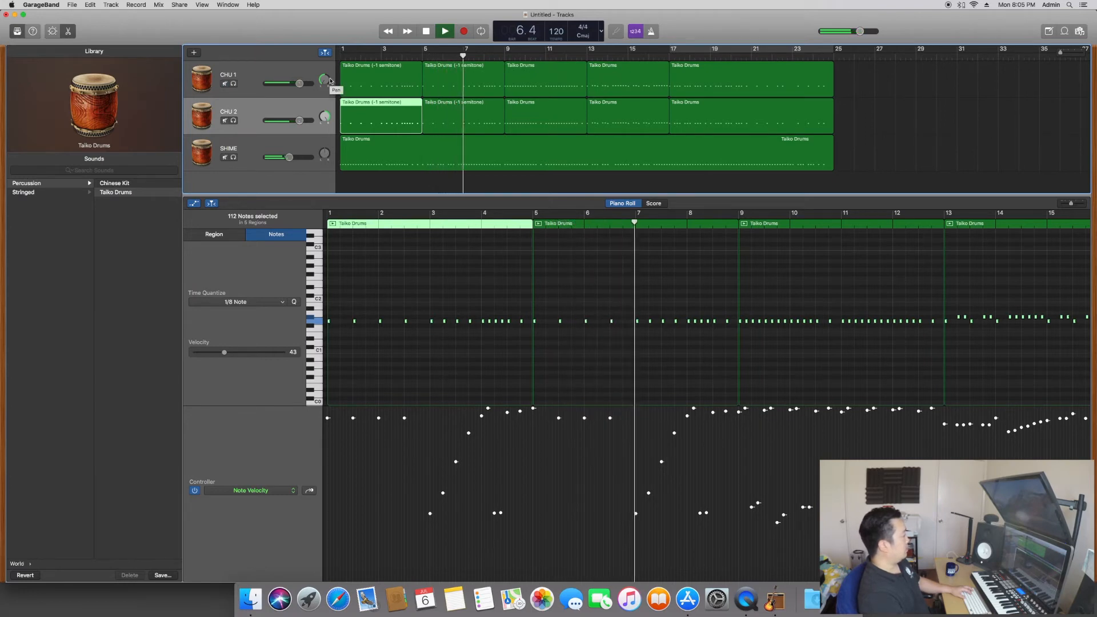
{"action": "key", "text": "space"}
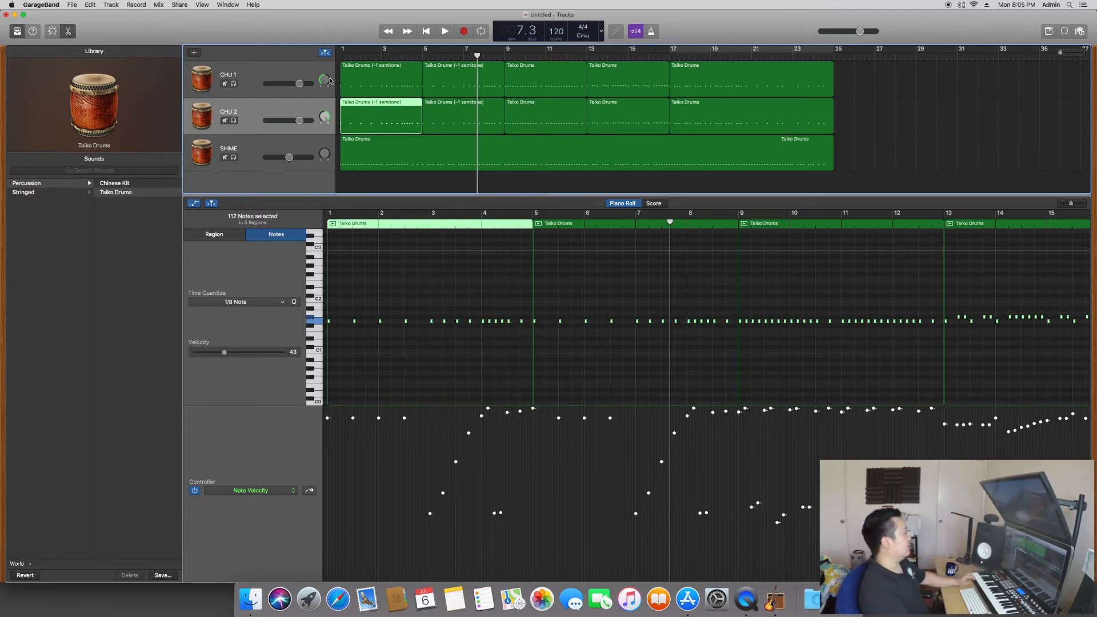
Bring the panning back toward the centre, leaving CHU 1 slightly left and CHU 2 slightly right
{"action": "left_click_drag", "start_coordinate": [325, 80], "coordinate": [325, 79]}
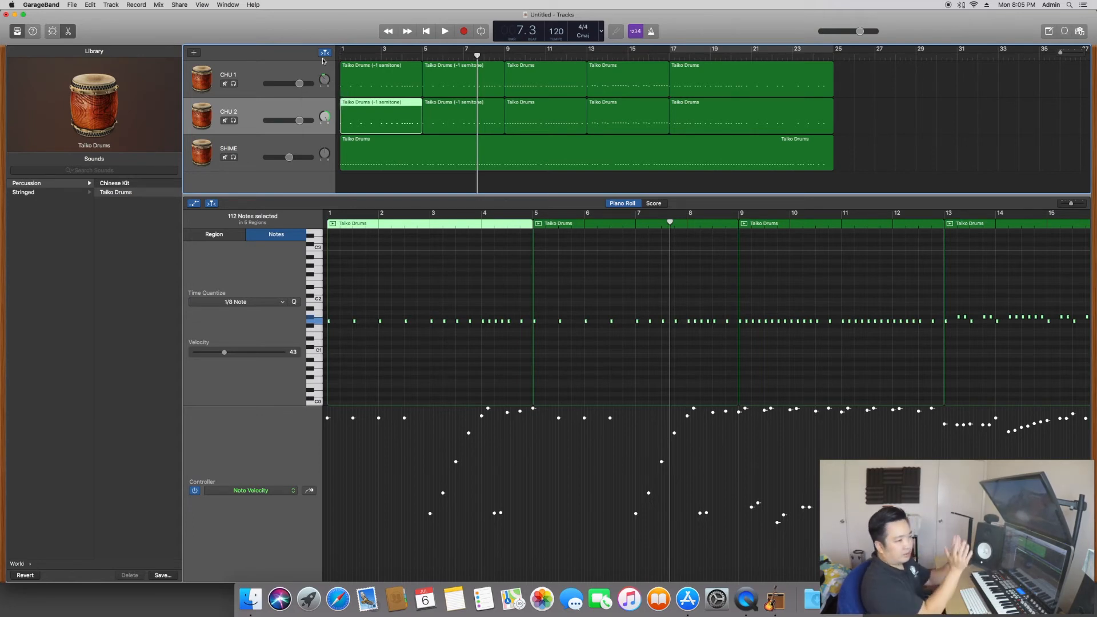
{"action": "left_click_drag", "start_coordinate": [323, 112], "coordinate": [324, 109]}
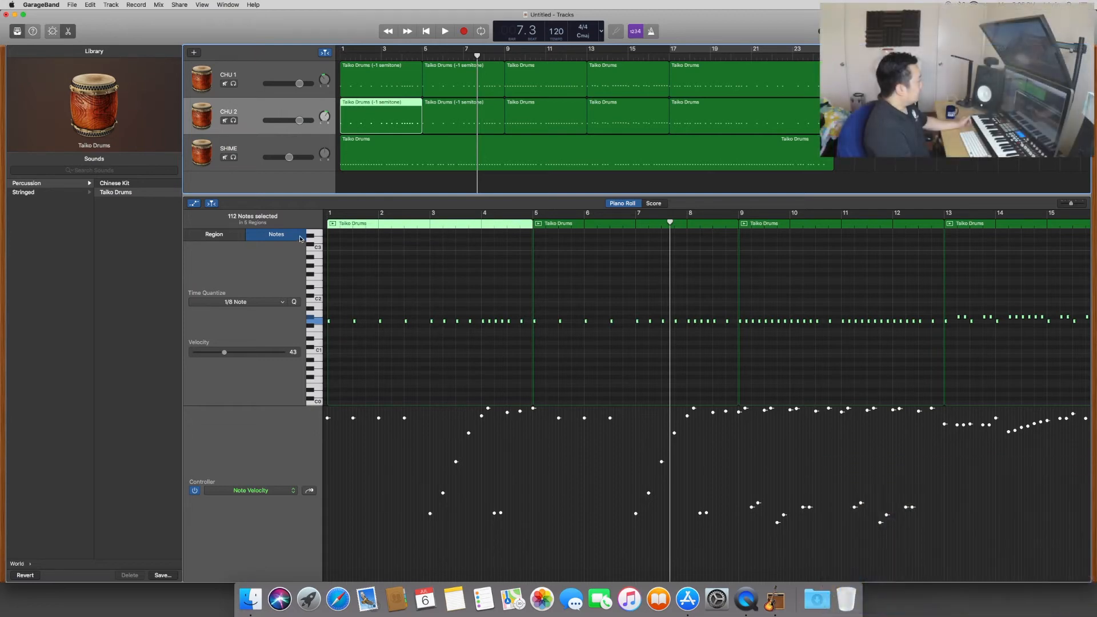
Show the Smart Controls, check the master output settings, and bring up the track controls for CHU 1
{"action": "left_click", "coordinate": [51, 32]}
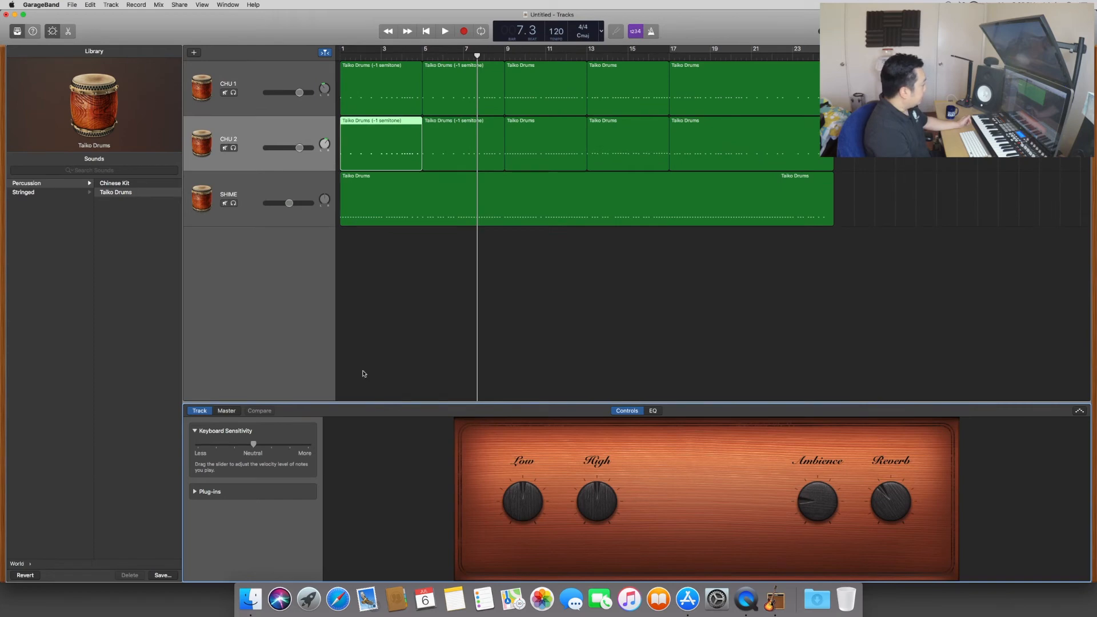
{"action": "left_click", "coordinate": [227, 412]}
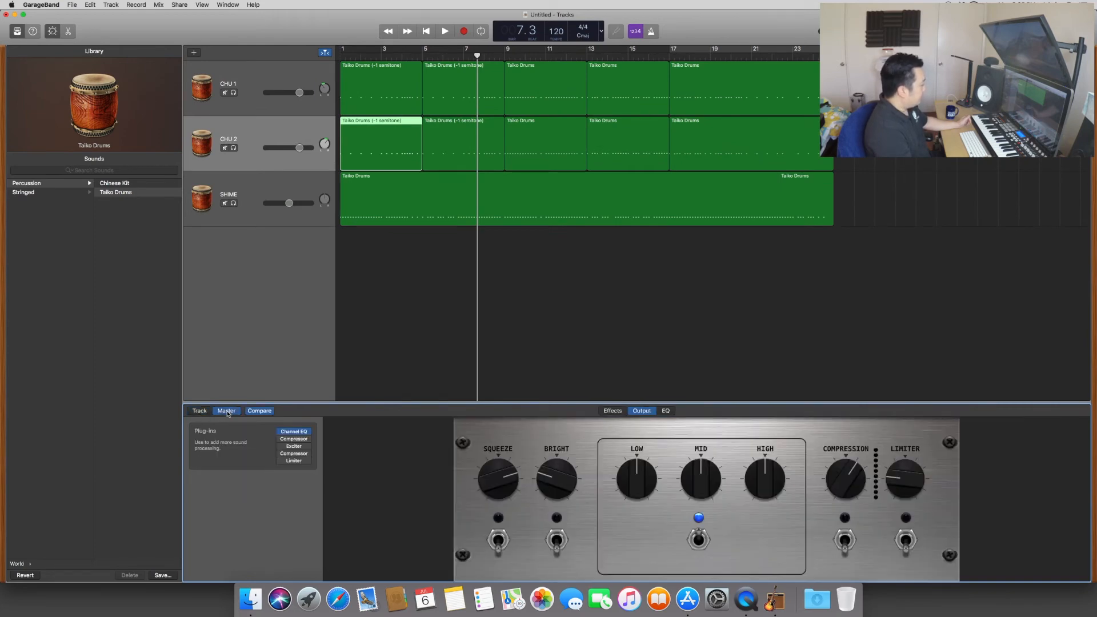
{"action": "left_click", "coordinate": [209, 411]}
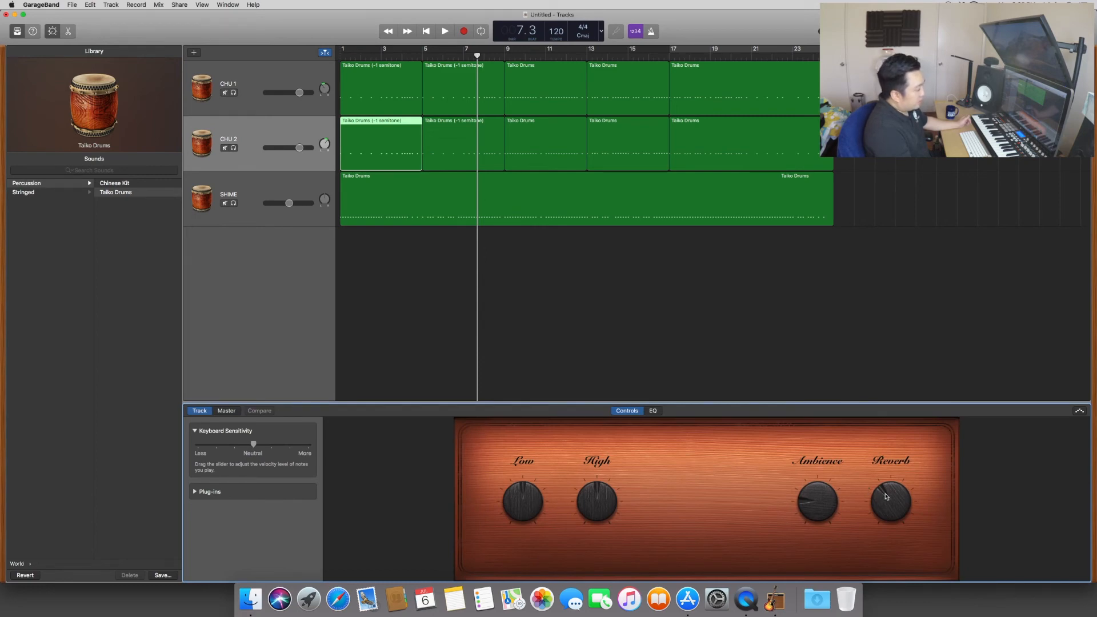
{"action": "left_click", "coordinate": [254, 83]}
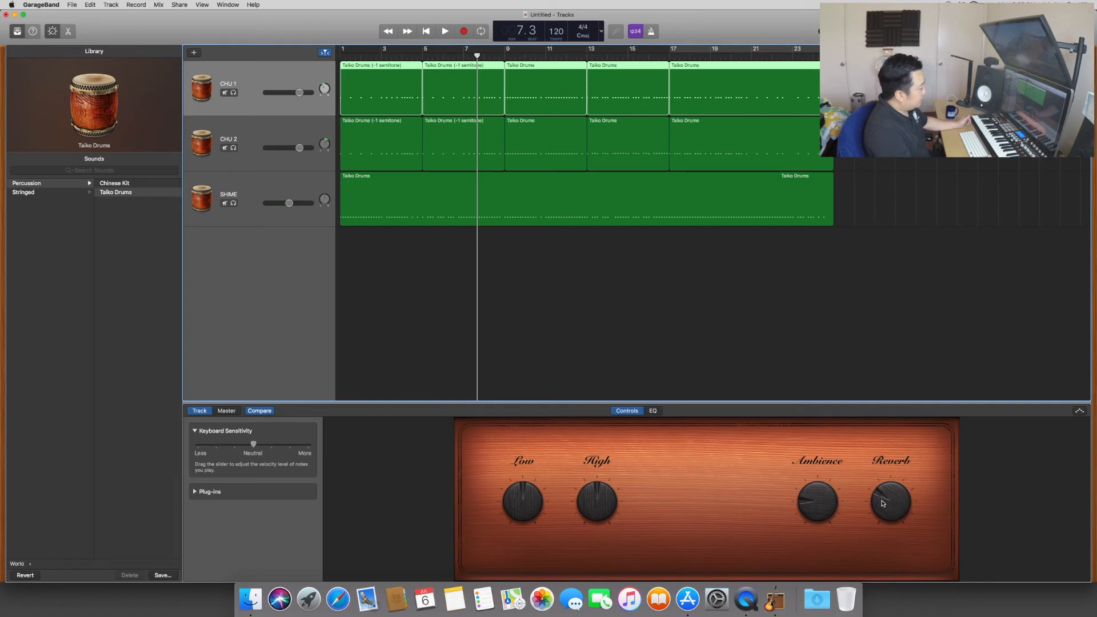
Solo CHU 1, play it from the start until about bar 5, and turn its Reverb down to a low level
{"action": "left_click", "coordinate": [232, 93]}
{"action": "key", "text": "Return"}
{"action": "key", "text": "space"}
{"action": "left_click_drag", "start_coordinate": [887, 498], "coordinate": [936, 578]}
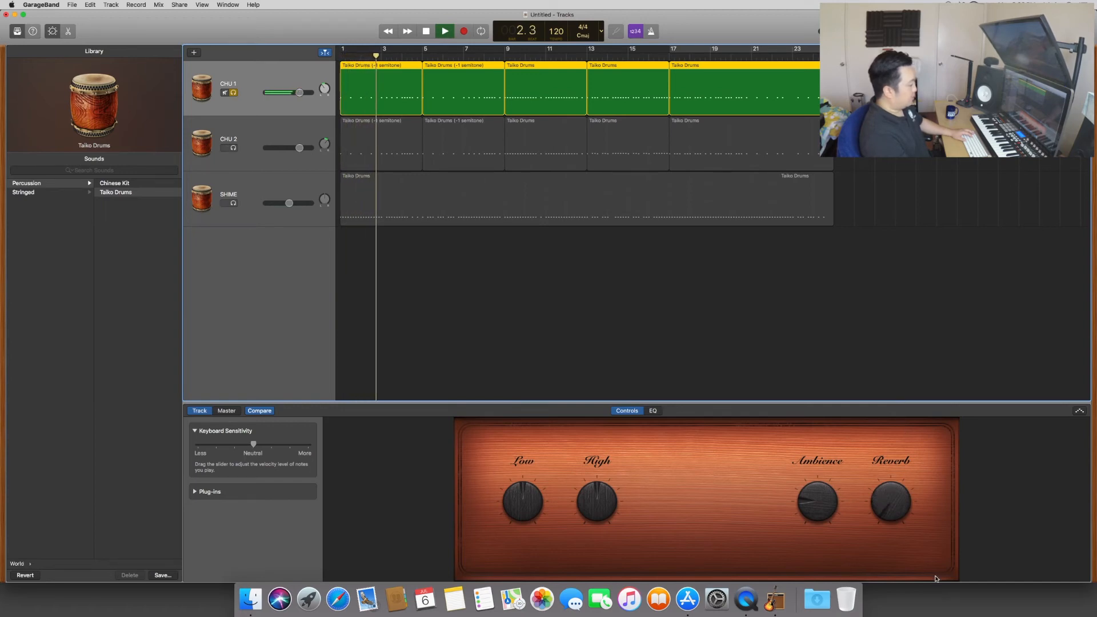
{"action": "left_click_drag", "start_coordinate": [892, 510], "coordinate": [891, 347]}
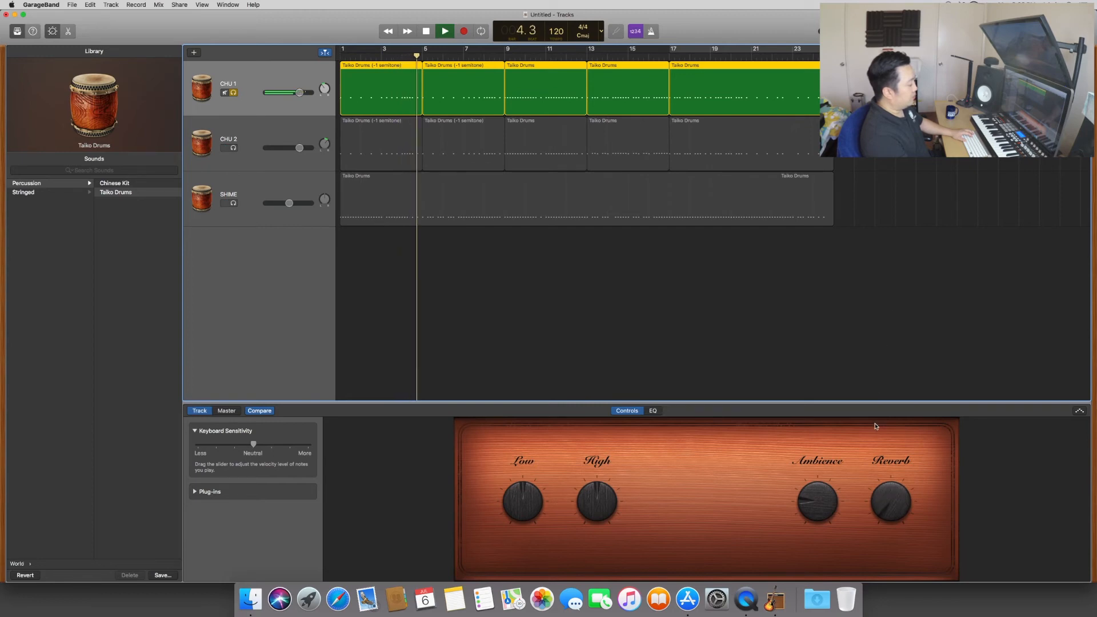
{"action": "key", "text": "space"}
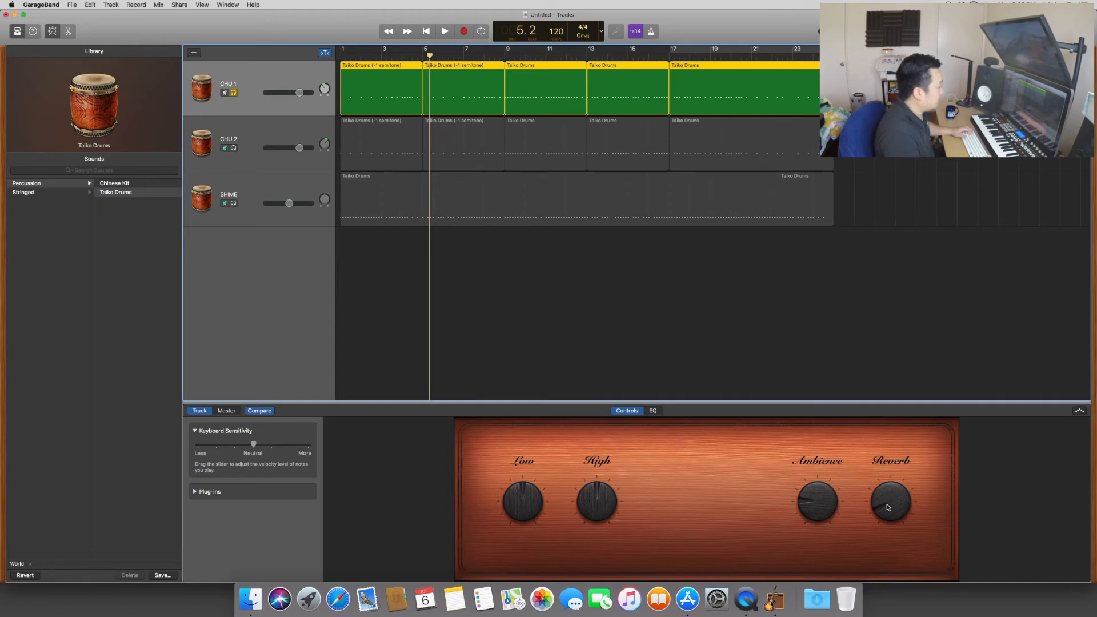
Play on to about bar 9, comparing the full mix with CHU 1 alone, and leave CHU 1 unsoloed
{"action": "left_click", "coordinate": [233, 93]}
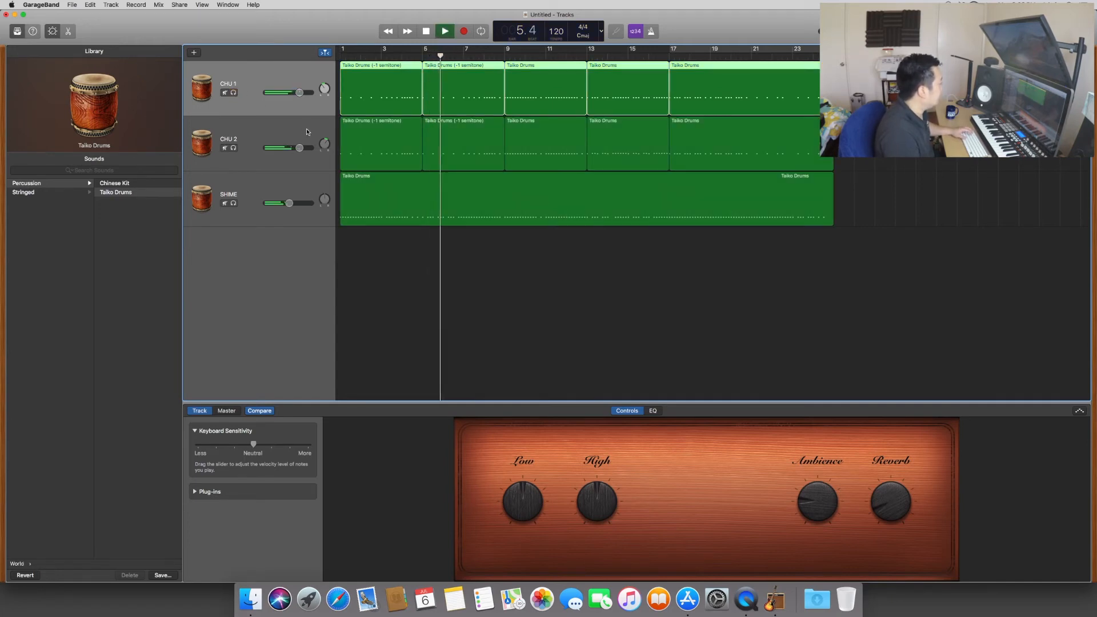
{"action": "left_click", "coordinate": [233, 93]}
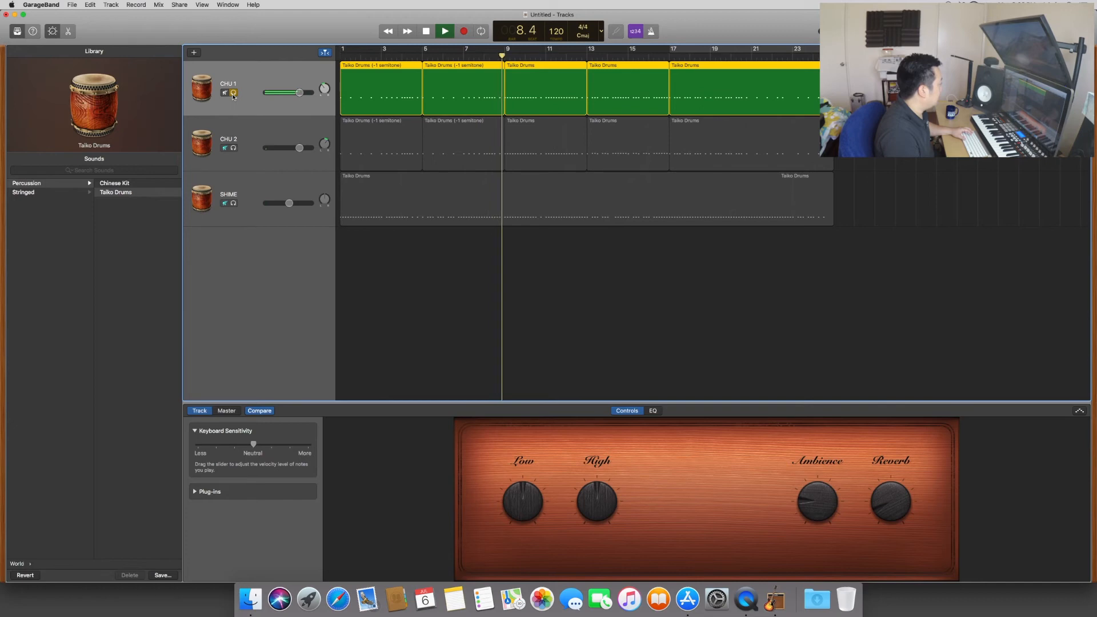
{"action": "key", "text": "space"}
{"action": "left_click", "coordinate": [234, 93]}
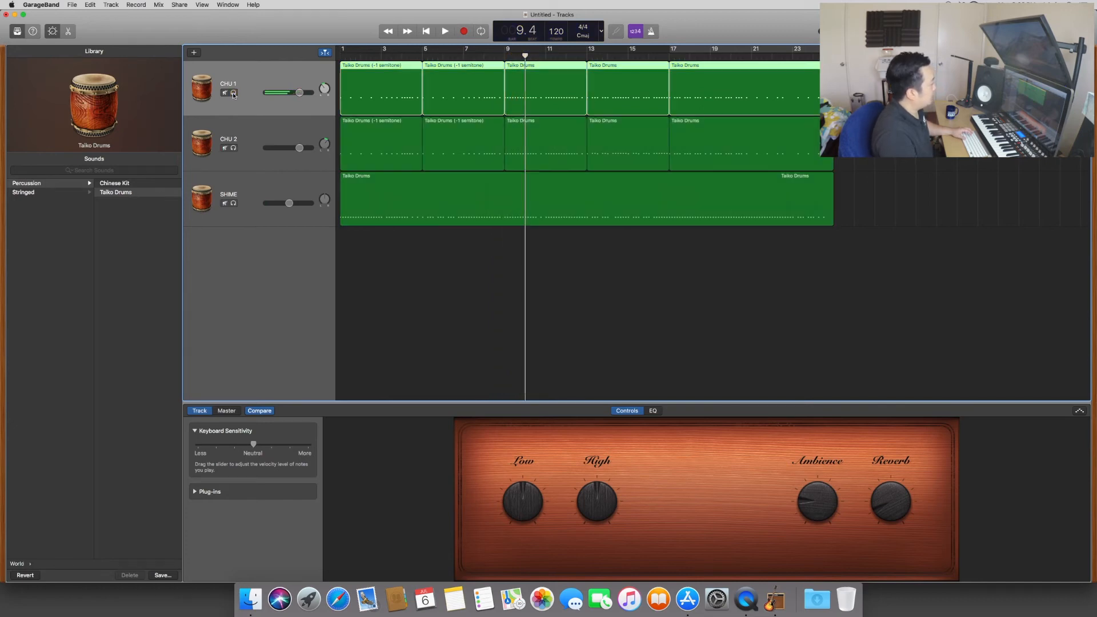
Solo CHU 2, play it until about bar 16, and turn its Reverb down to a low level
{"action": "left_click", "coordinate": [233, 148]}
{"action": "key", "text": "space"}
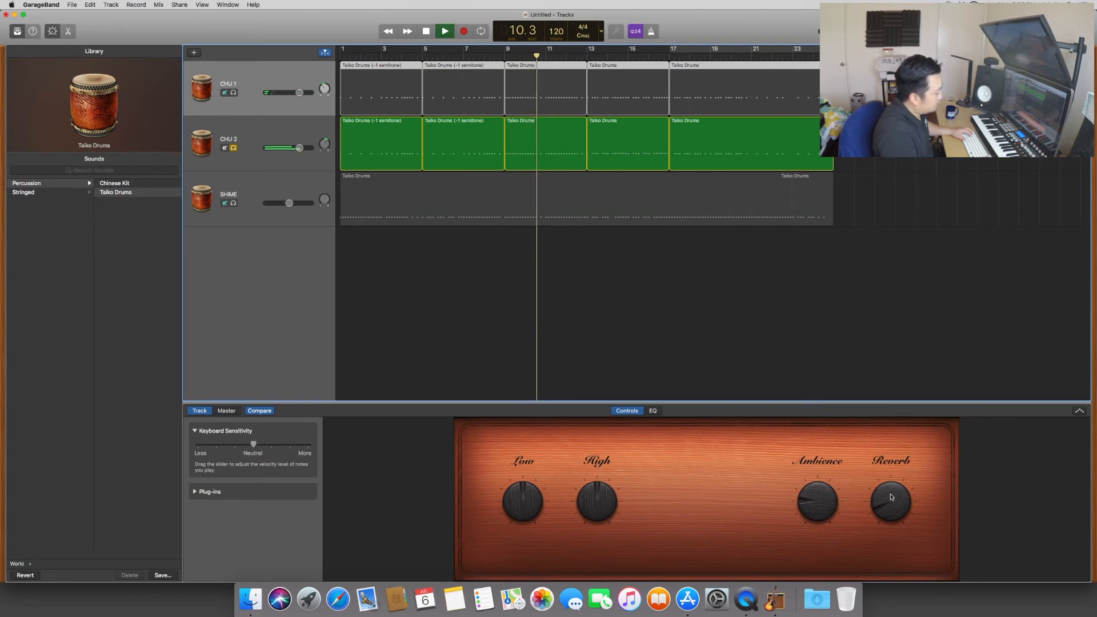
{"action": "left_click", "coordinate": [247, 138]}
{"action": "left_click_drag", "start_coordinate": [877, 492], "coordinate": [888, 516]}
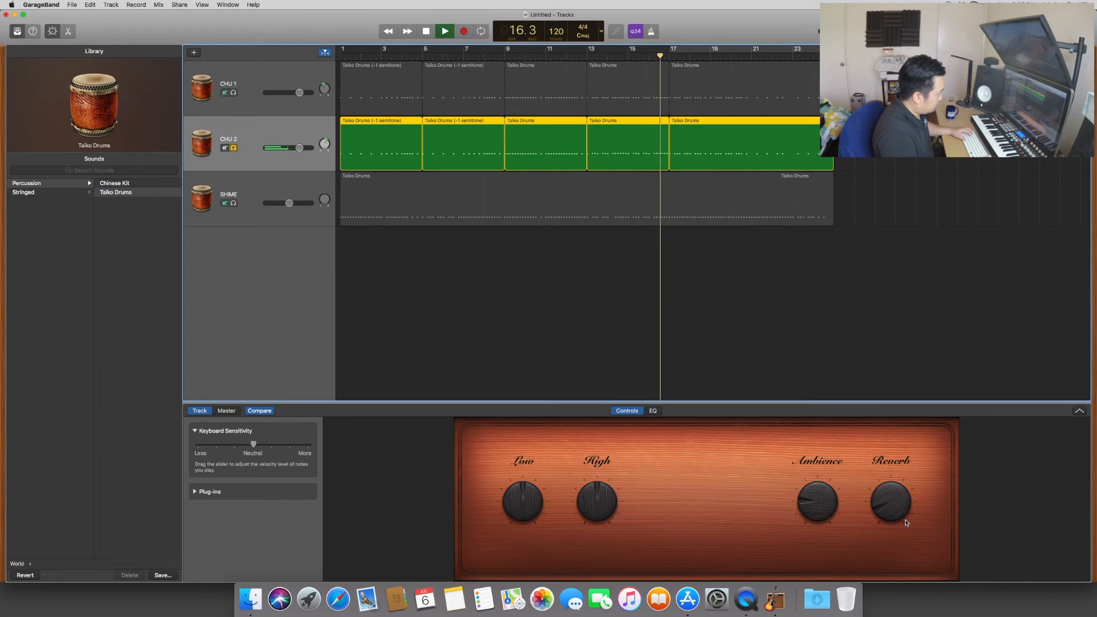
{"action": "key", "text": "space"}
In CHU 2's region at bars 13 to 17, select the 20 higher-pitched notes and lower them by about four semitones
{"action": "left_click", "coordinate": [588, 189]}
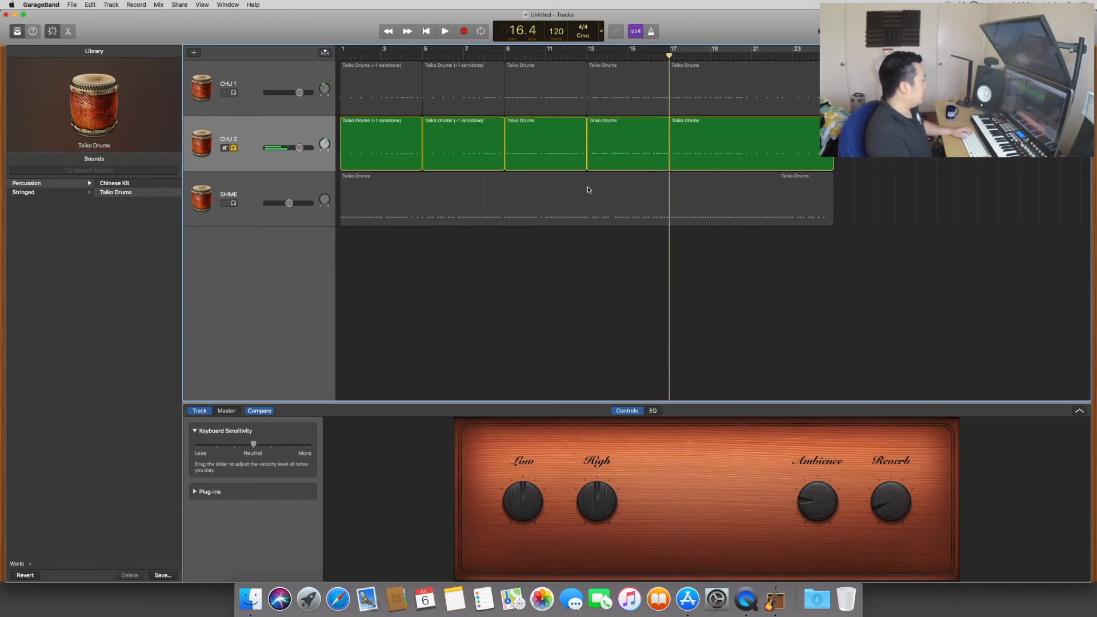
{"action": "left_click", "coordinate": [622, 128]}
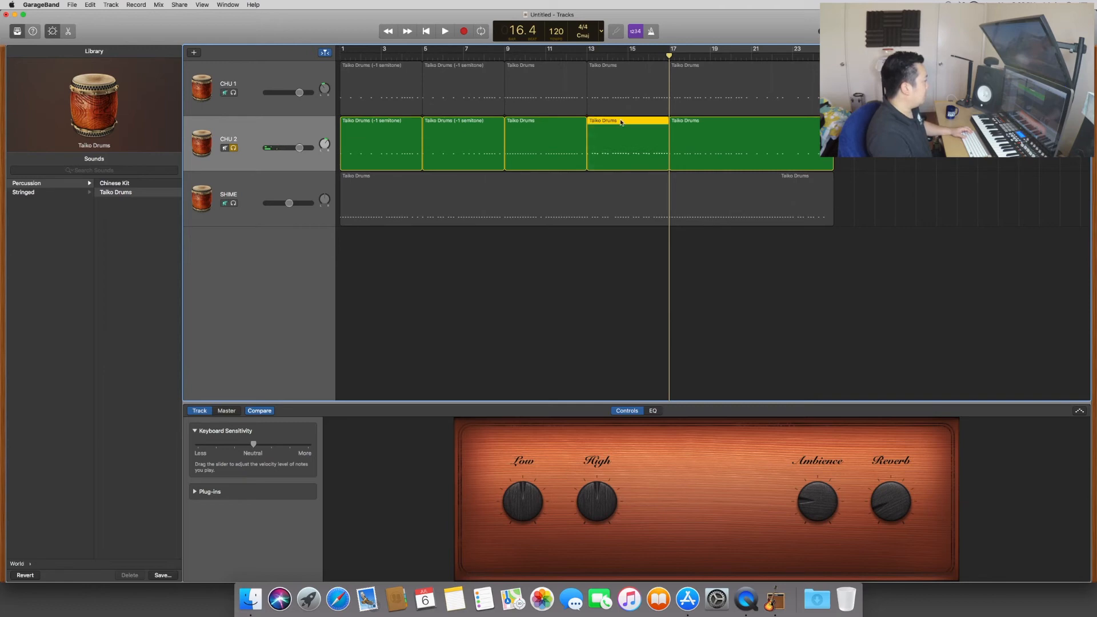
{"action": "double_click", "coordinate": [621, 122]}
{"action": "scroll", "coordinate": [677, 345], "scroll_direction": "right", "scroll_amount": 5}
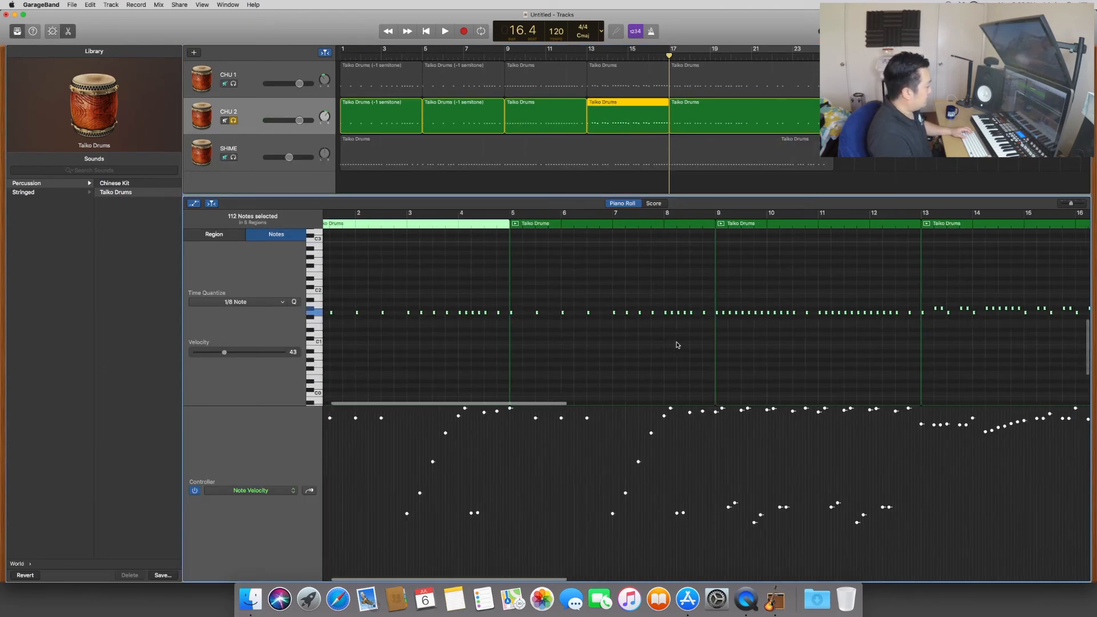
{"action": "left_click", "coordinate": [813, 297]}
{"action": "left_click_drag", "start_coordinate": [840, 308], "coordinate": [1006, 310]}
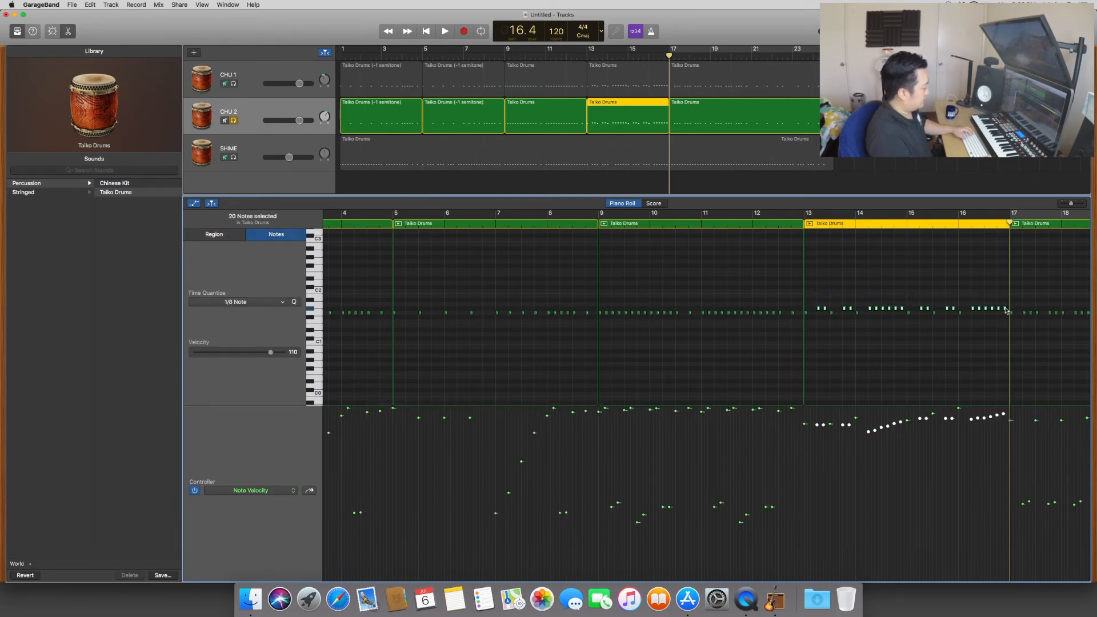
{"action": "mouse_move", "coordinate": [1006, 310]}
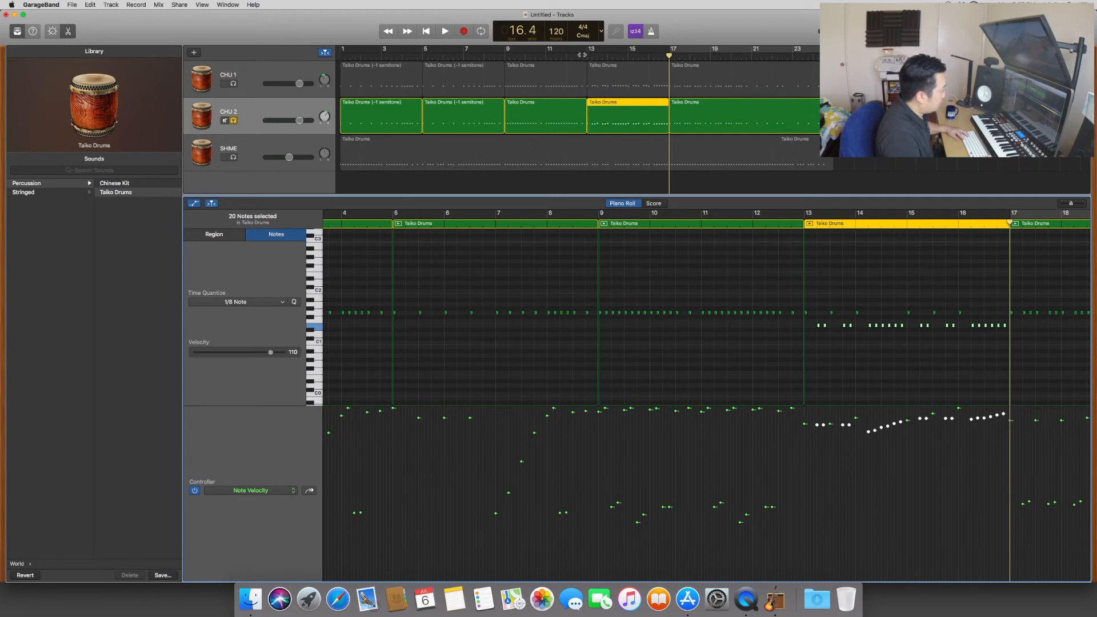
Play the lowered CHU 2 notes from bar 13 until about bar 16 and take CHU 2 out of solo
{"action": "left_click", "coordinate": [587, 54]}
{"action": "key", "text": "space"}
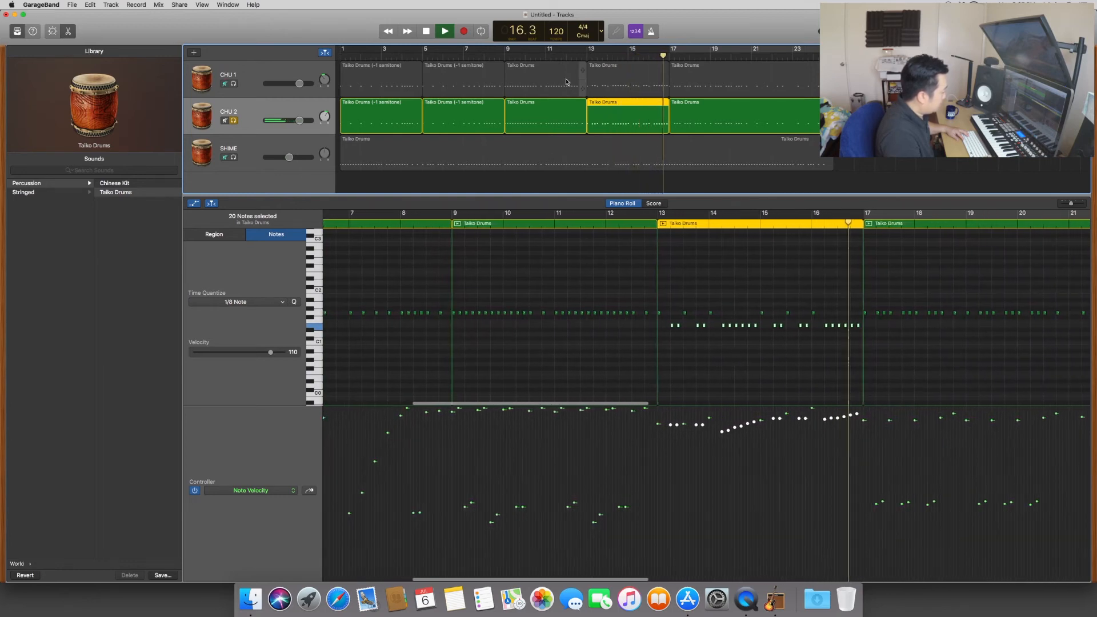
{"action": "key", "text": "space"}
{"action": "left_click", "coordinate": [234, 121]}
Bring back the Smart Controls, play the full mix from bar 9, and turn the SHIME Reverb down to a low level
{"action": "left_click", "coordinate": [246, 112]}
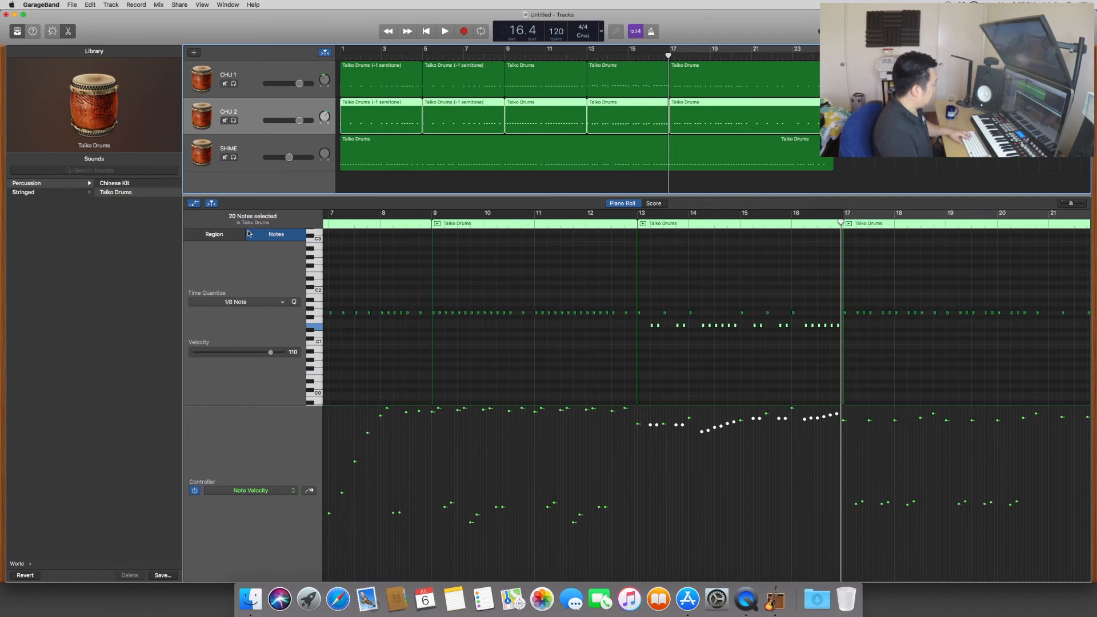
{"action": "key", "text": "b"}
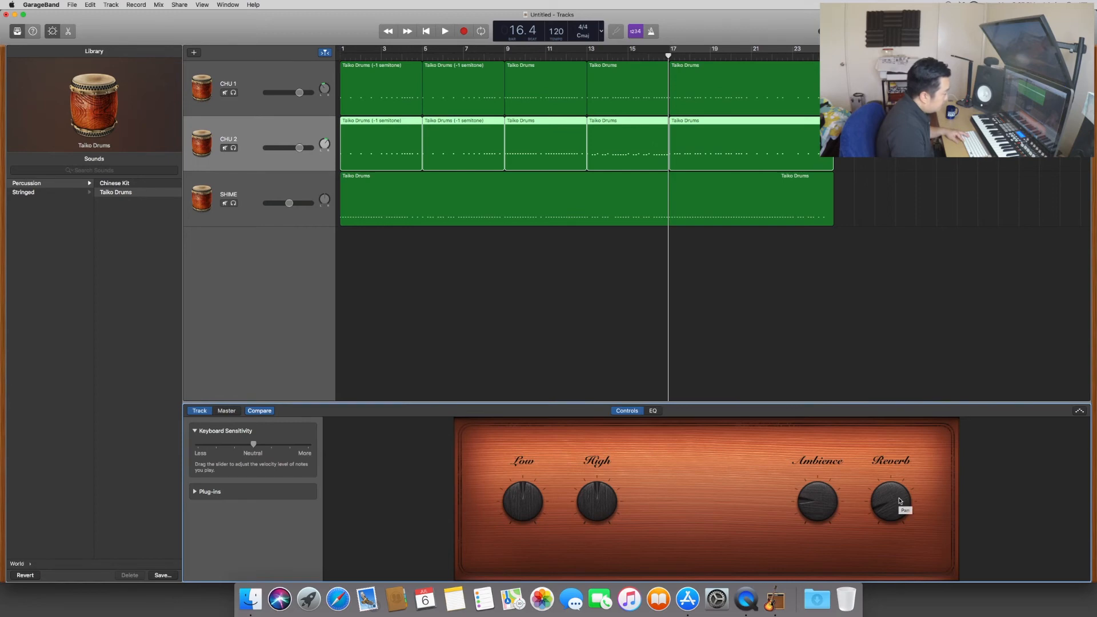
{"action": "left_click", "coordinate": [505, 56]}
{"action": "key", "text": "space"}
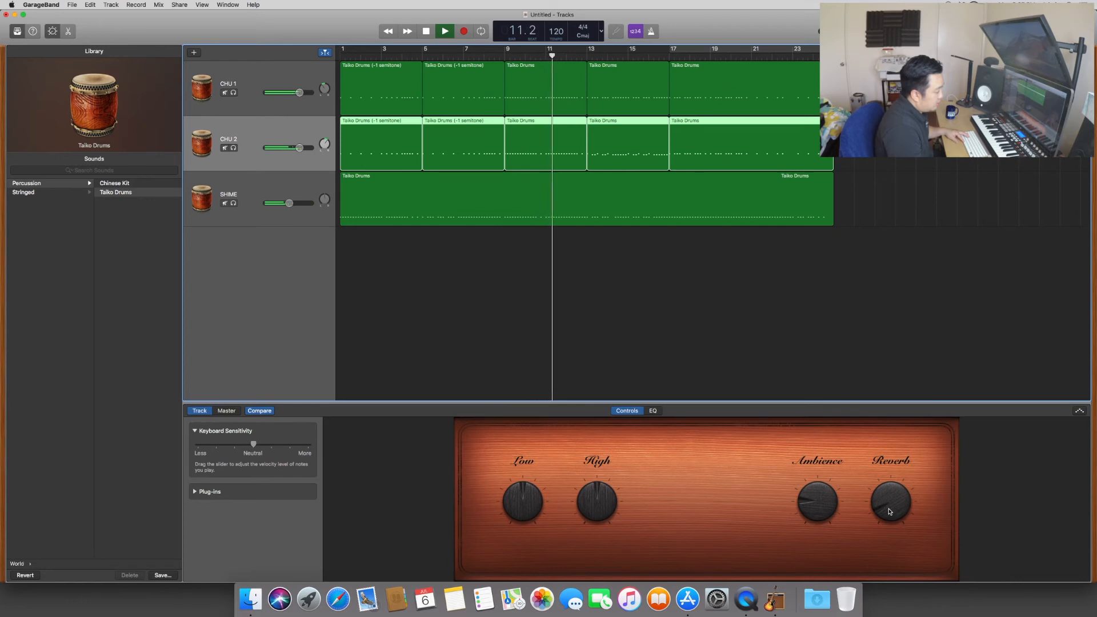
{"action": "left_click", "coordinate": [279, 187]}
{"action": "left_click_drag", "start_coordinate": [890, 502], "coordinate": [896, 530]}
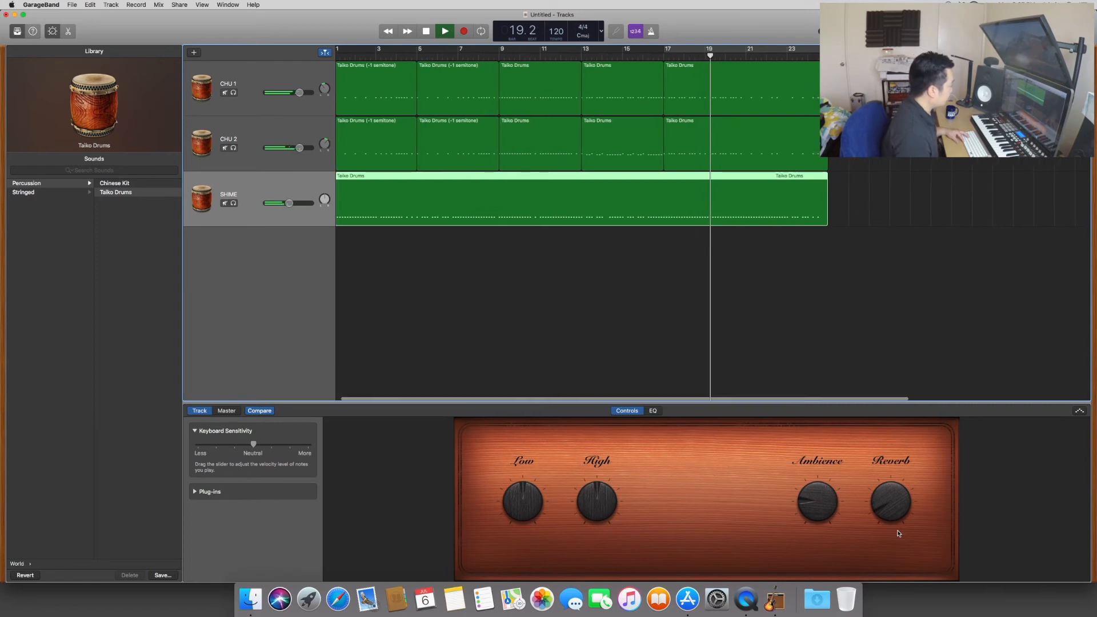
{"action": "key", "text": "space"}
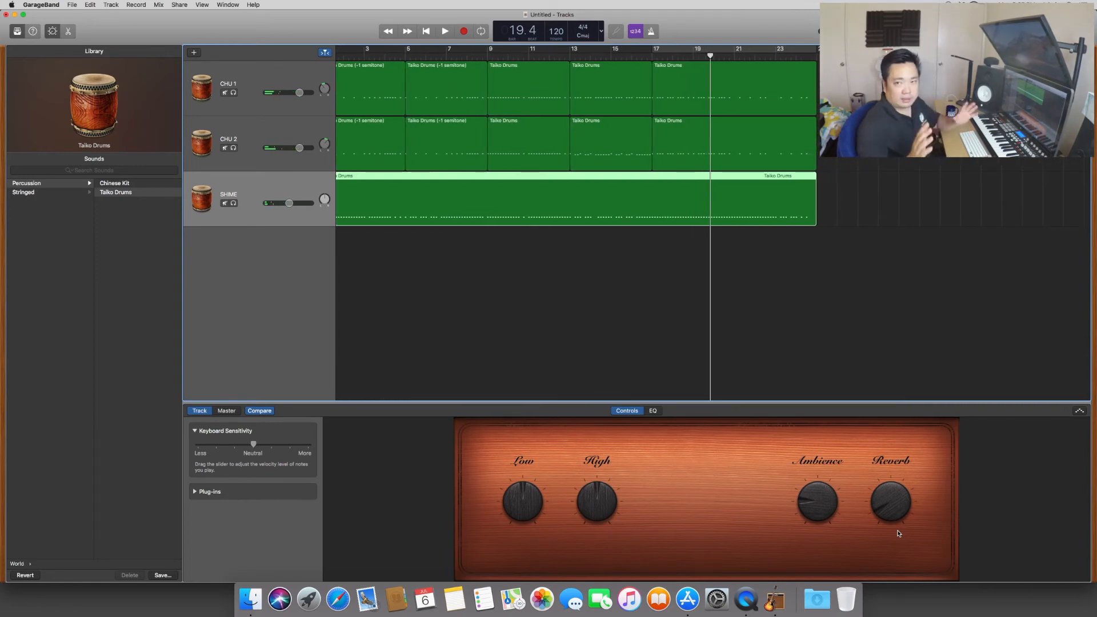
{"action": "key", "text": "Return"}
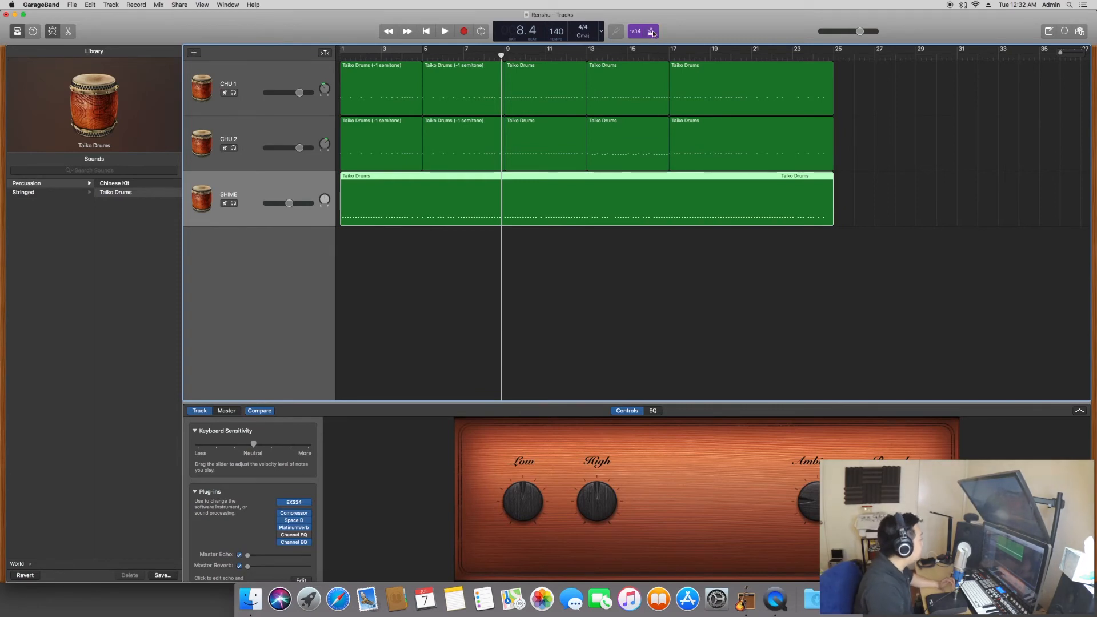
Create a microphone audio track on Input 1 and check the input and output devices in the audio preferences
{"action": "left_click", "coordinate": [194, 53]}
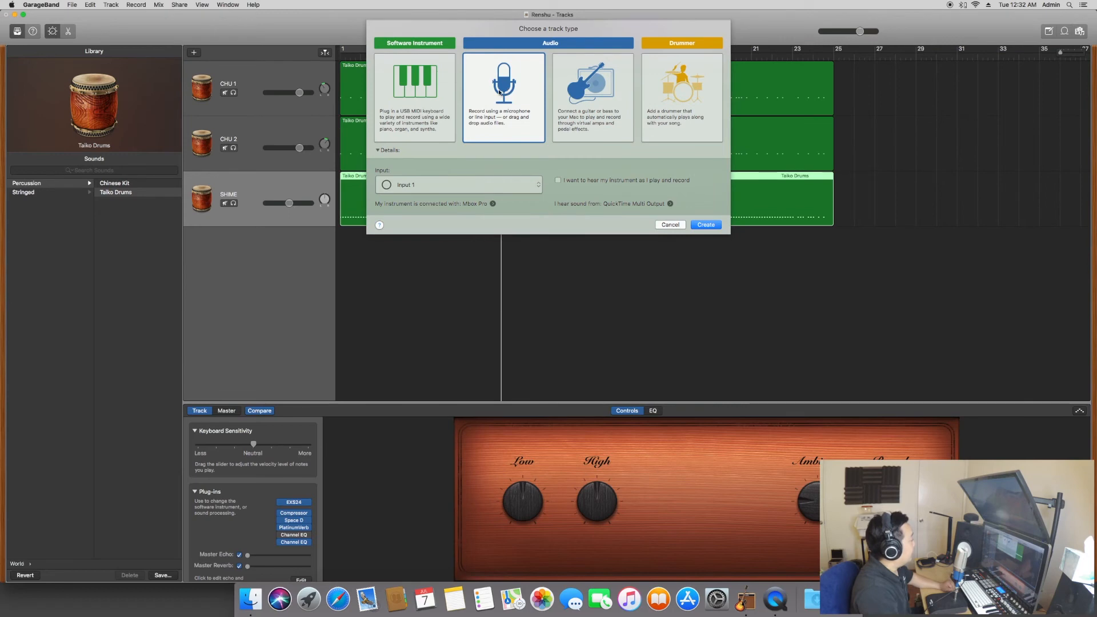
{"action": "left_click", "coordinate": [704, 225]}
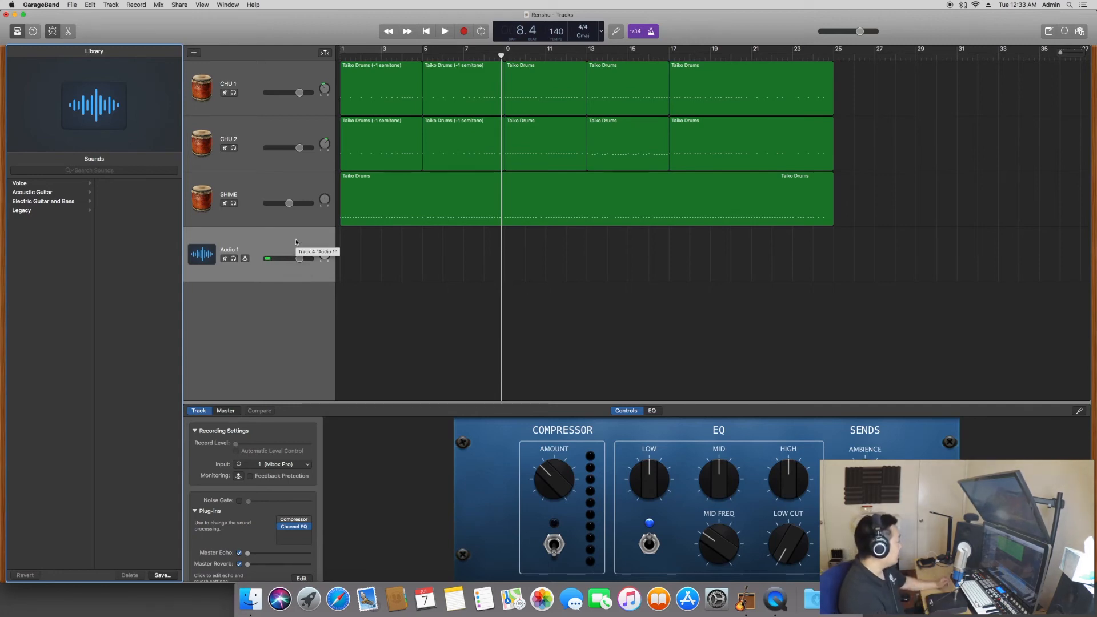
{"action": "left_click", "coordinate": [48, 5]}
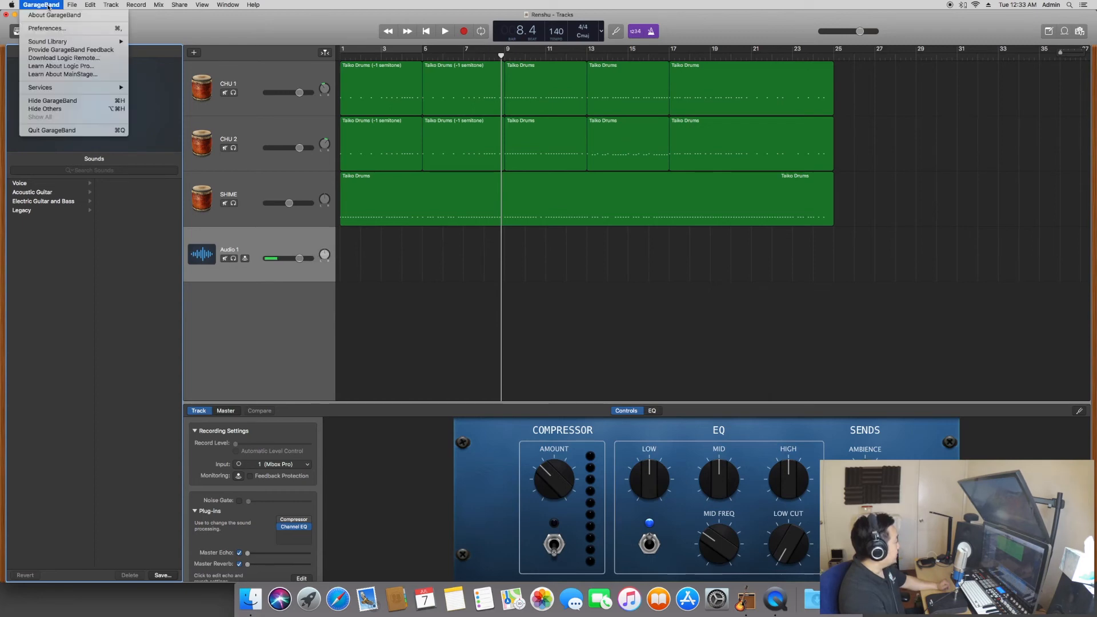
{"action": "left_click", "coordinate": [50, 27]}
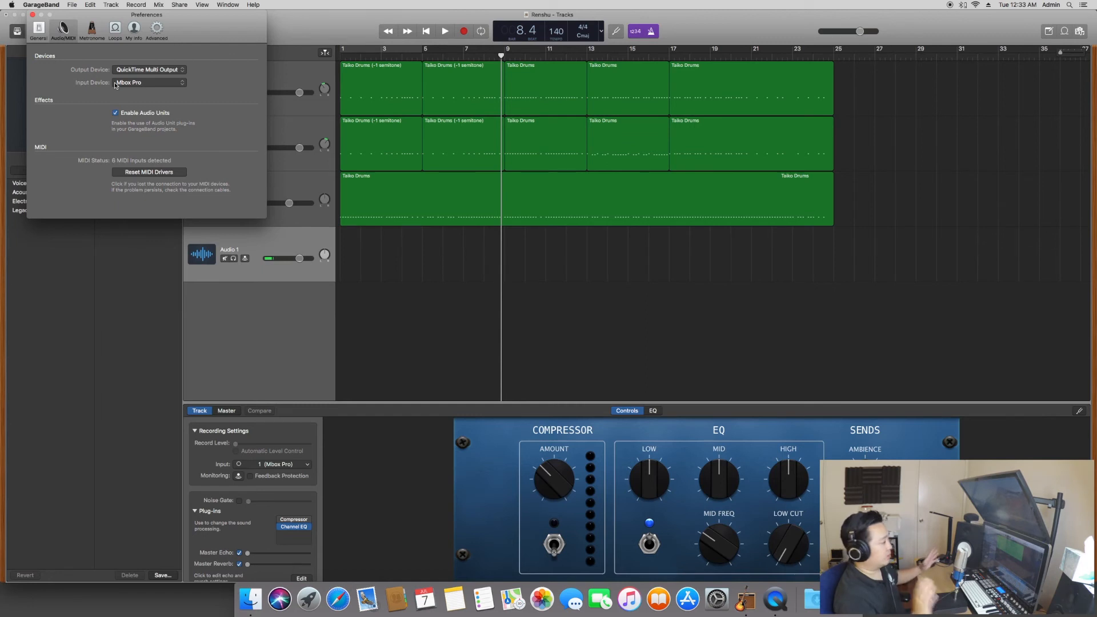
{"action": "left_click", "coordinate": [32, 16]}
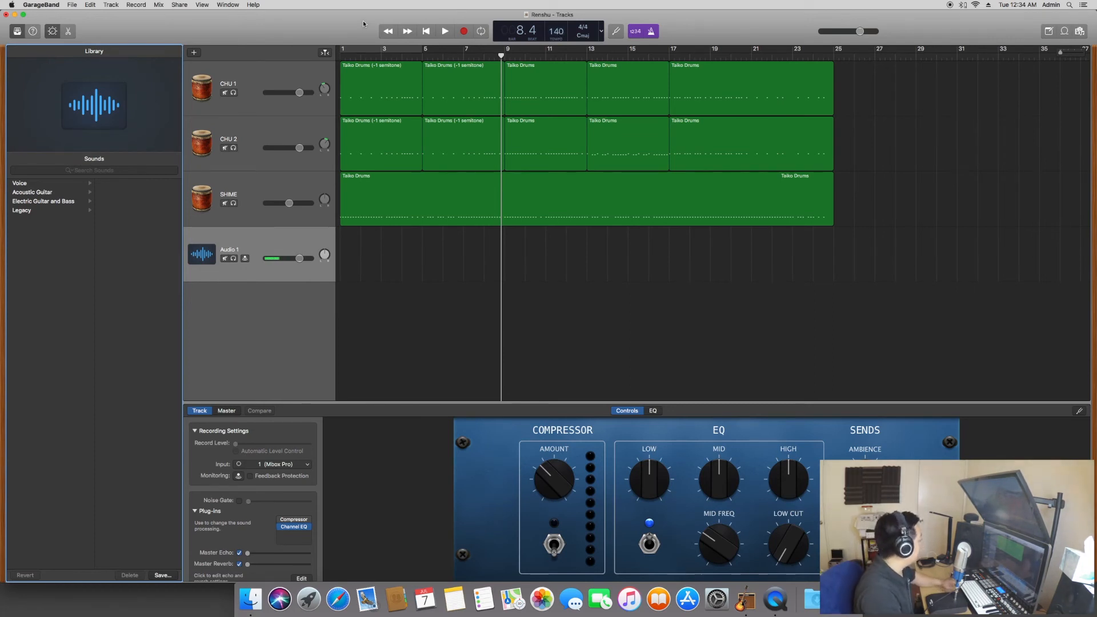
Audition the piece from the start and set the tempo to 145, returning the playhead to bar 1
{"action": "key", "text": "Return"}
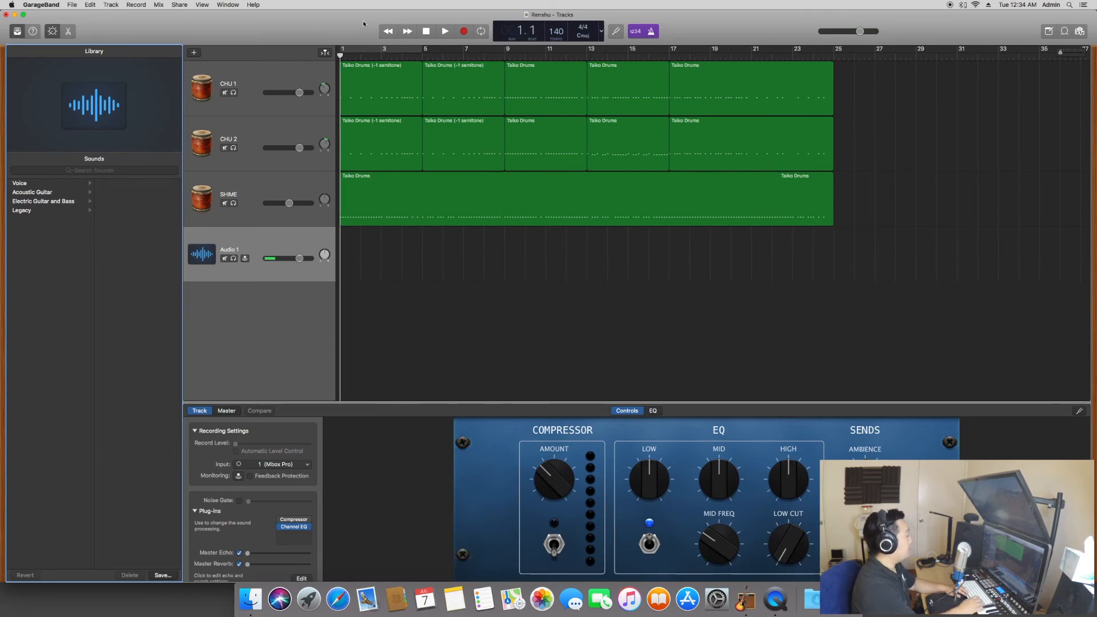
{"action": "key", "text": "space"}
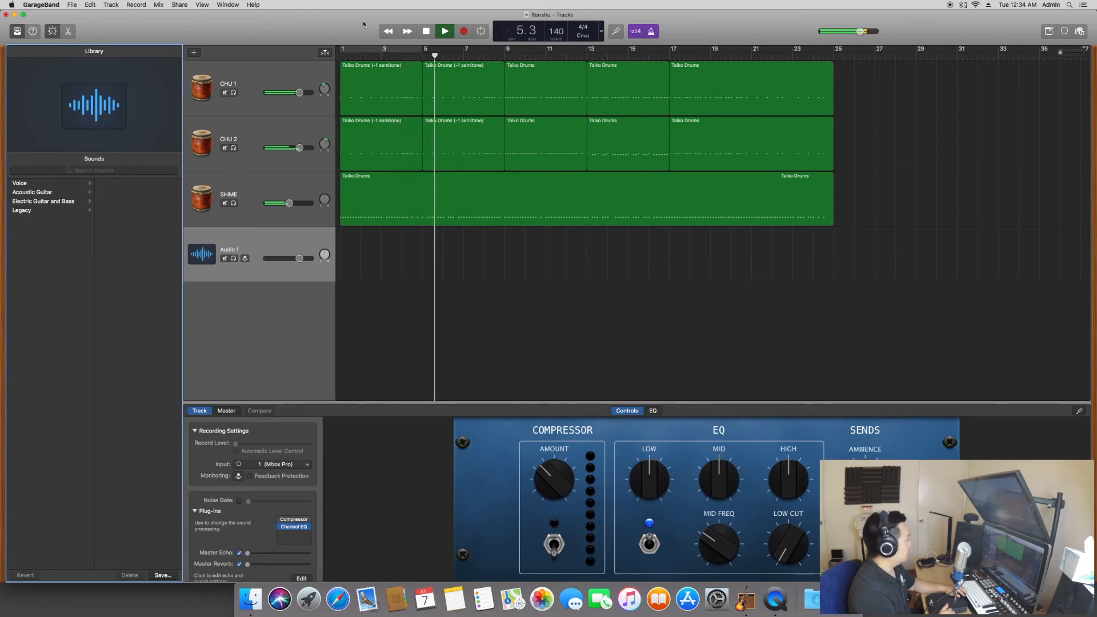
{"action": "key", "text": "space"}
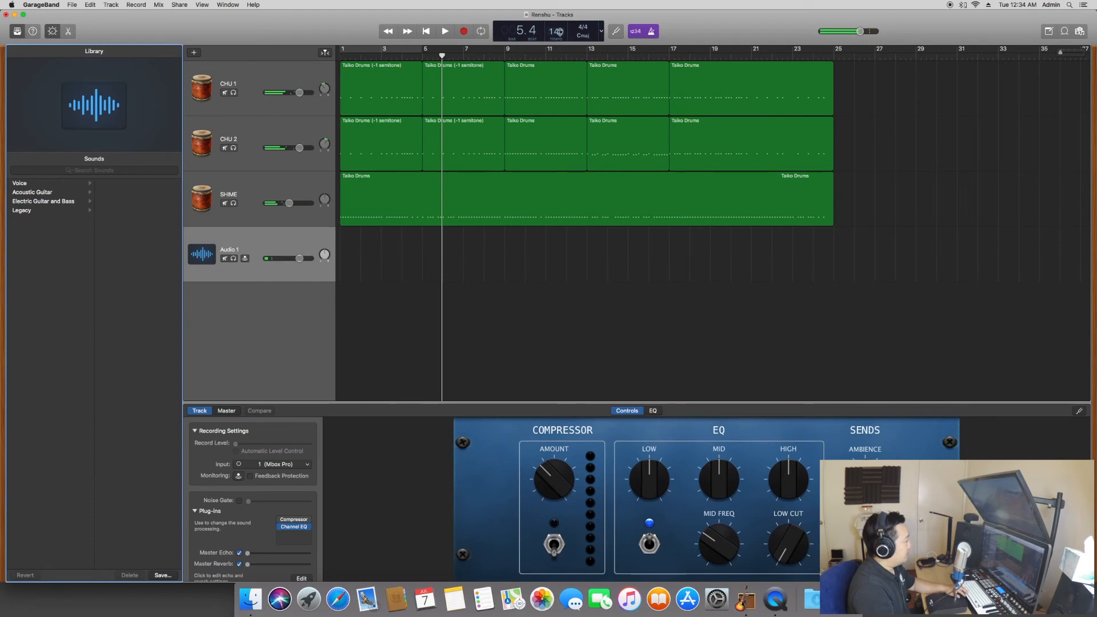
{"action": "key", "text": "space"}
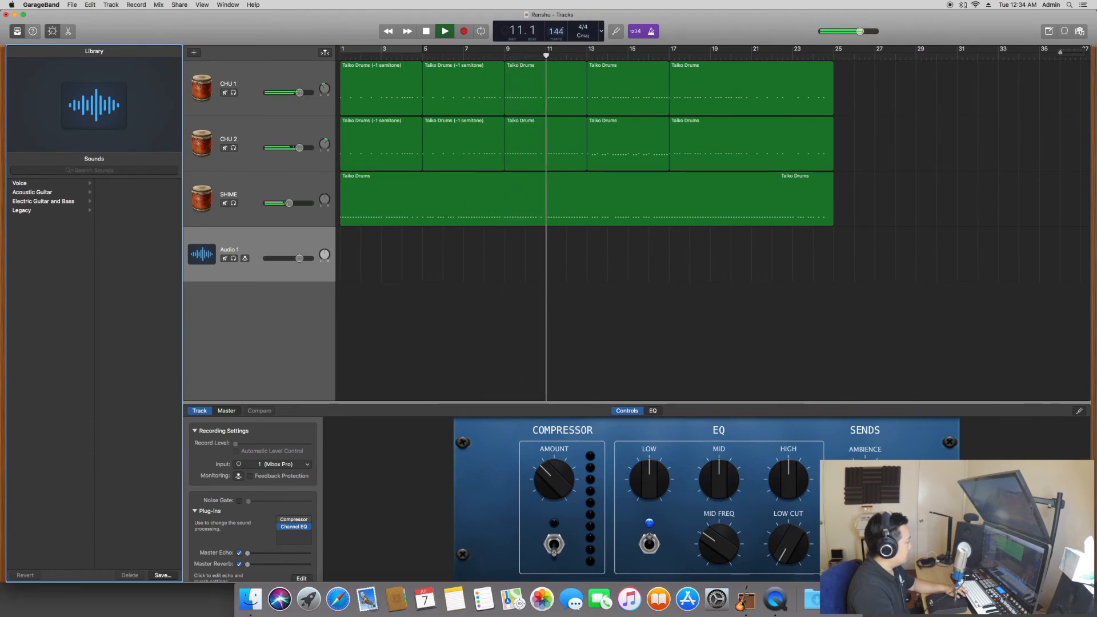
{"action": "key", "text": "space"}
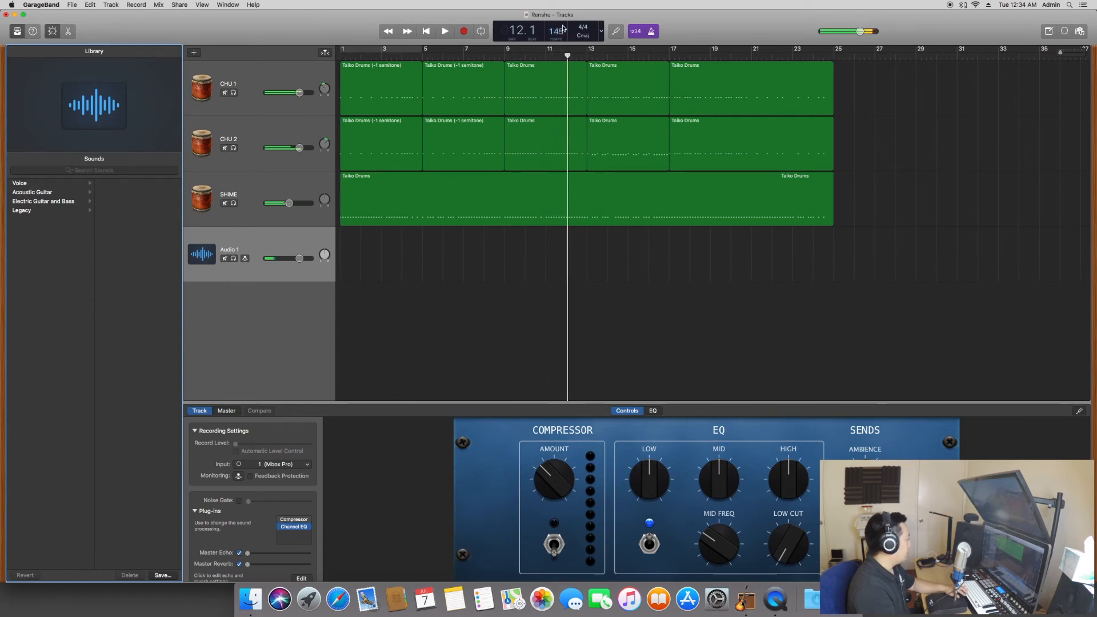
{"action": "key", "text": "Return"}
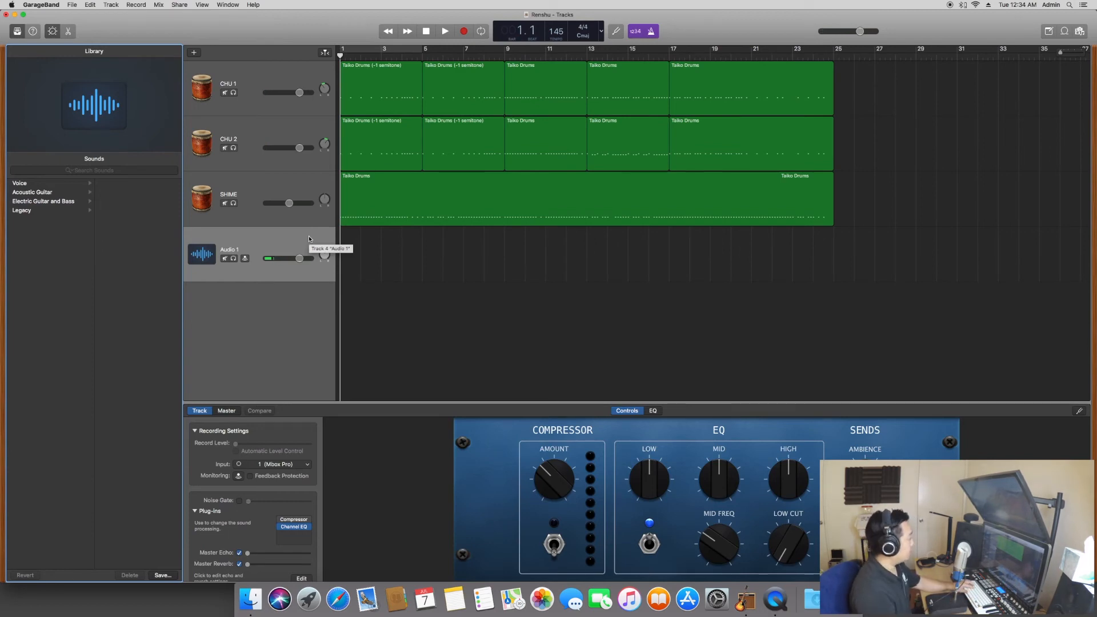
Record a microphone take on Audio 1 from the start to just past bar 25 and play it back with the drums
{"action": "key", "text": "r"}
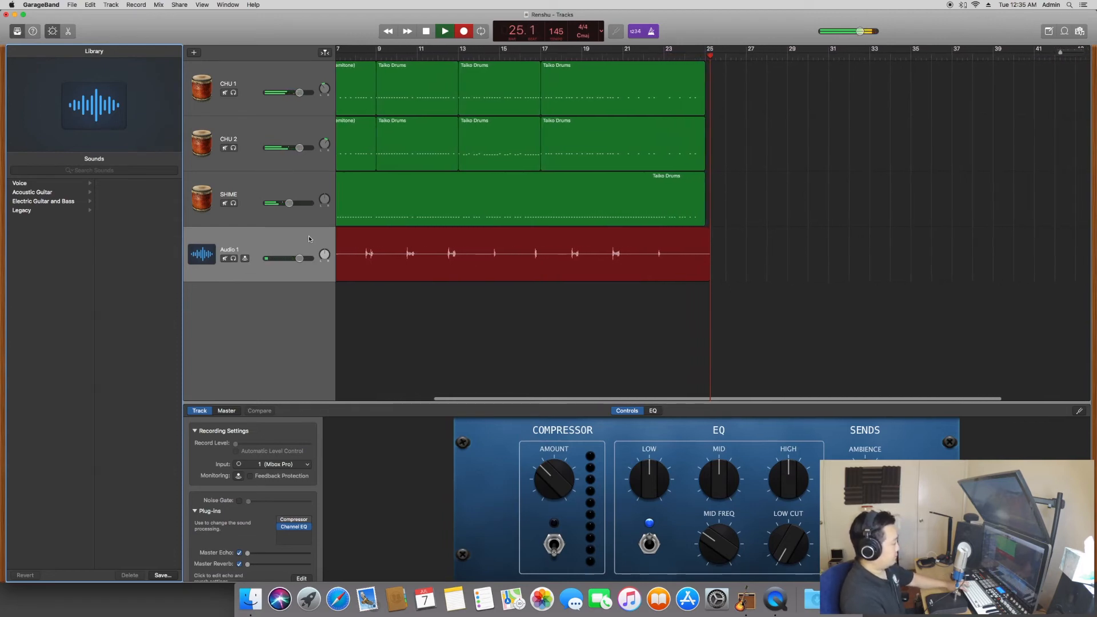
{"action": "key", "text": "space"}
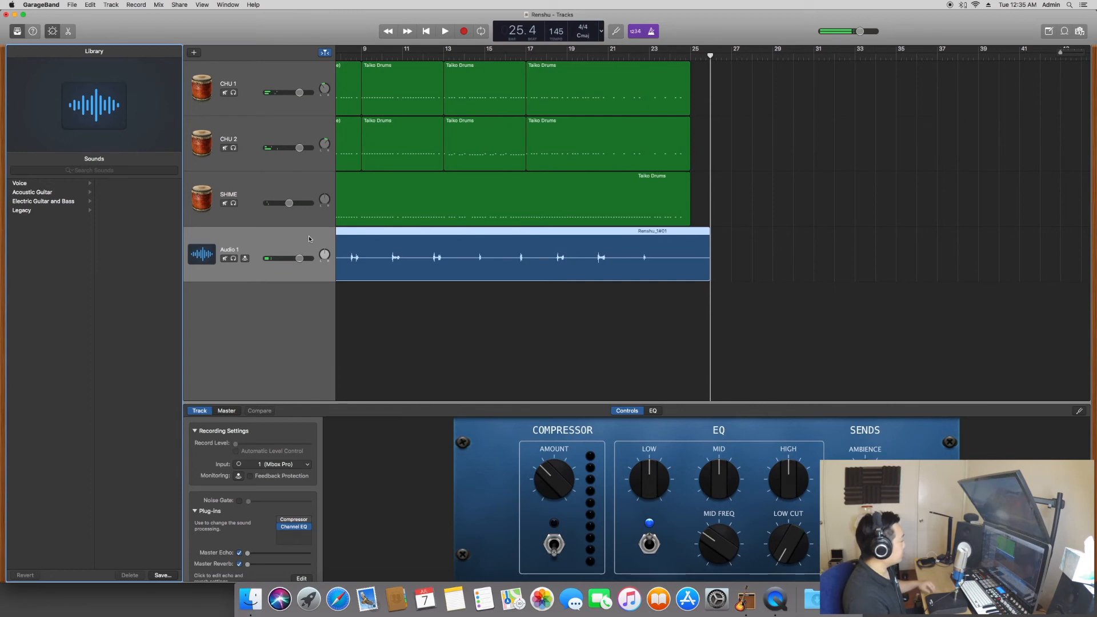
{"action": "key", "text": "Return"}
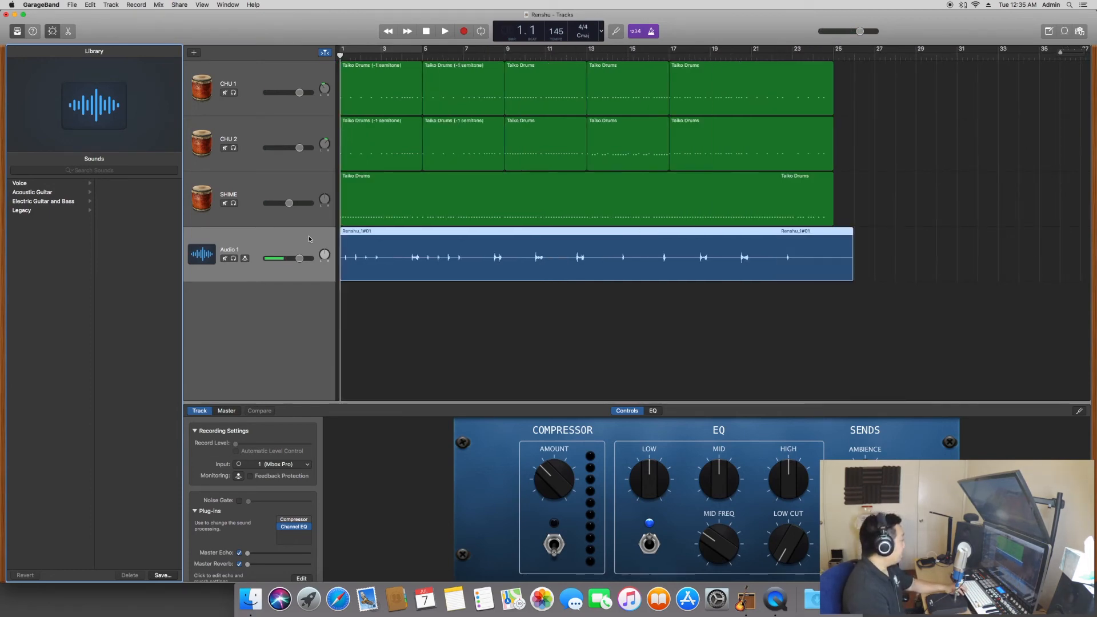
{"action": "key", "text": "space"}
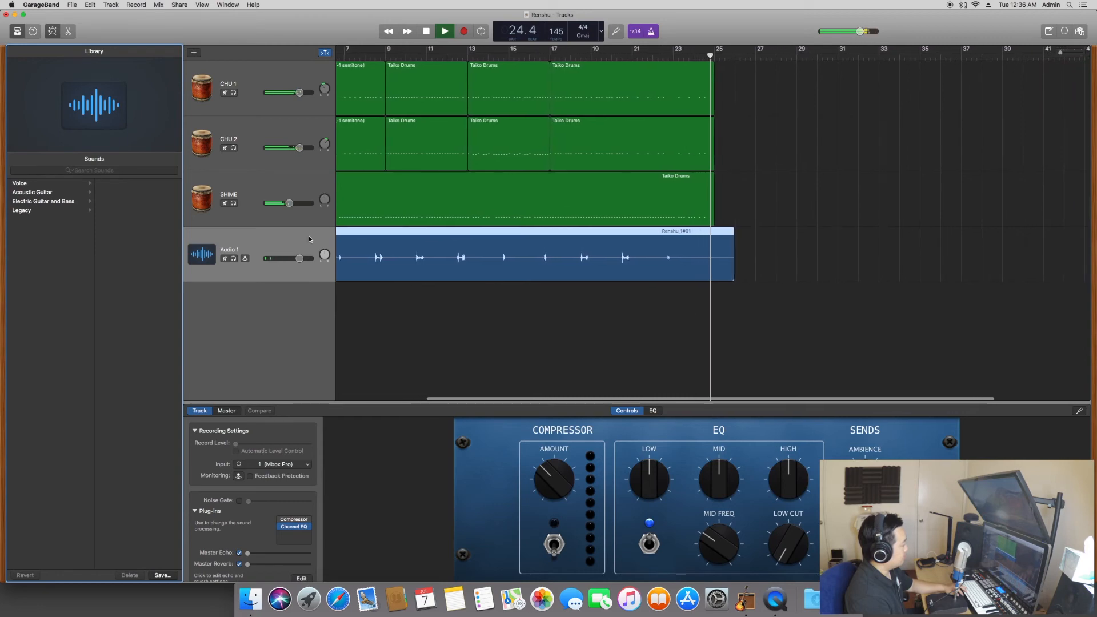
{"action": "key", "text": "space"}
{"action": "key", "text": "Return"}
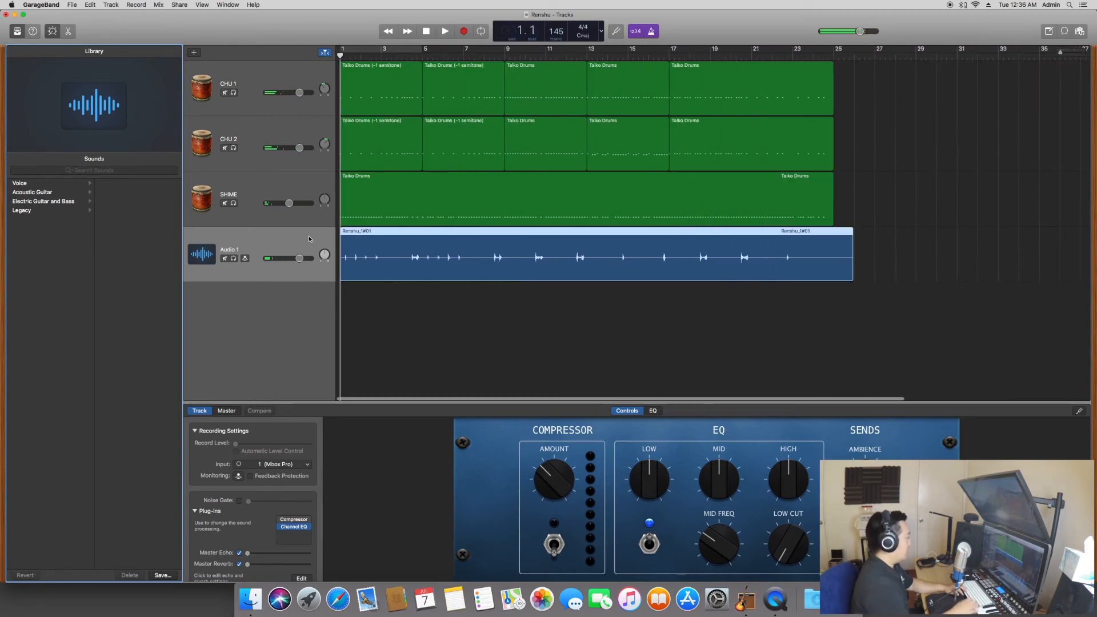
Split the Audio 1 recording at 1.3 and delete the piece before the split
{"action": "key", "text": "super+Right"}
{"action": "key", "text": "super+Right"}
{"action": "key", "text": "super+Right"}
{"action": "key", "text": "super+Right"}
{"action": "key", "text": "super+Right"}
{"action": "key", "text": "super+Right"}
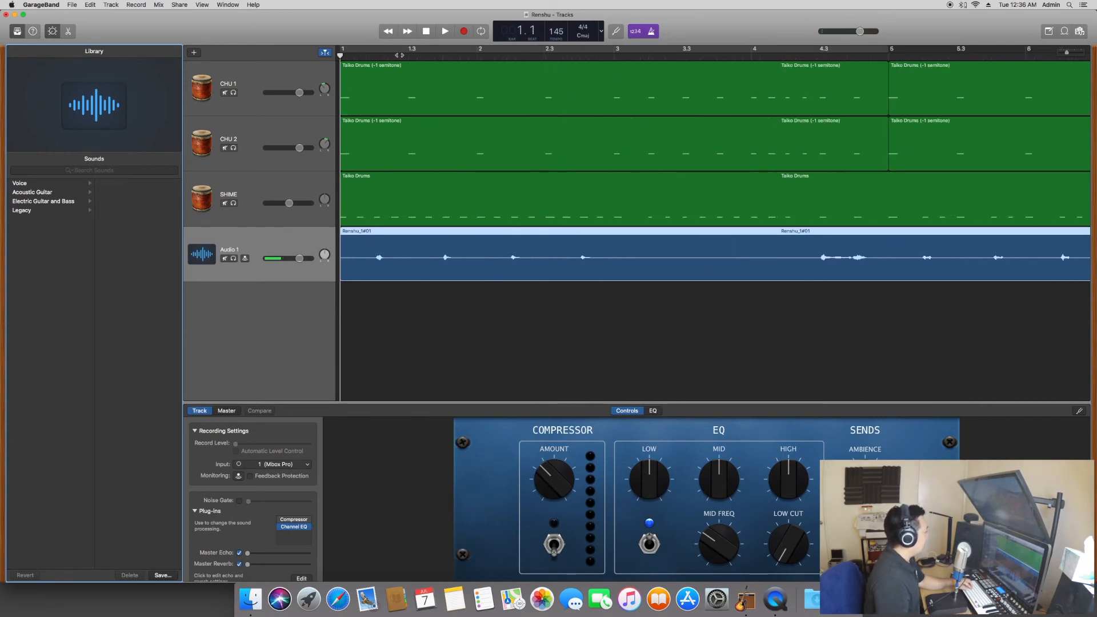
{"action": "left_click", "coordinate": [408, 54]}
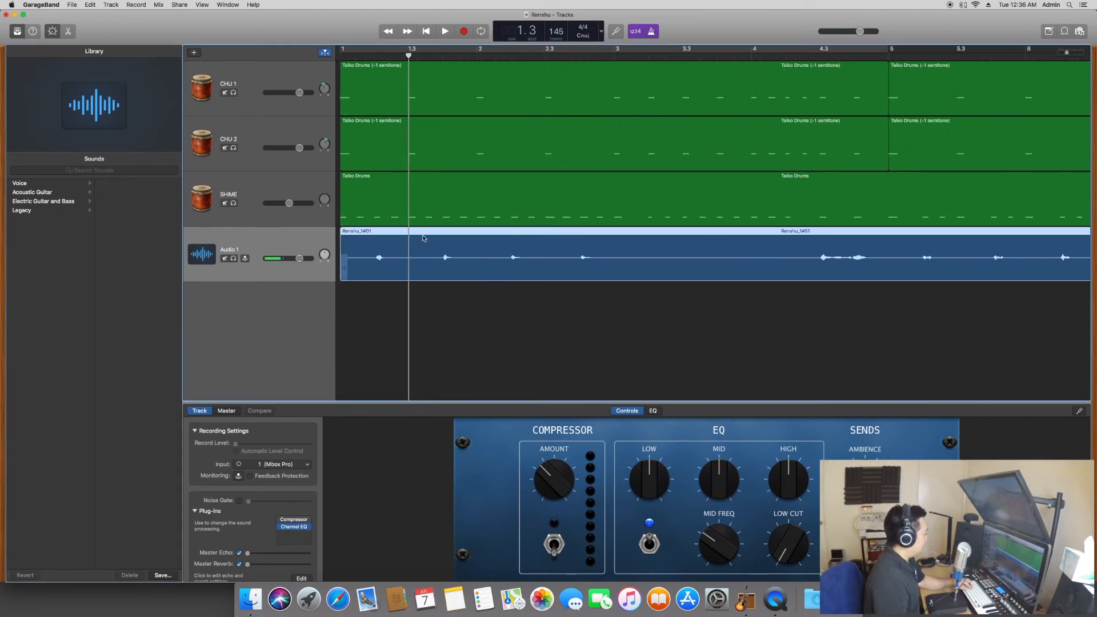
{"action": "key", "text": "super+t"}
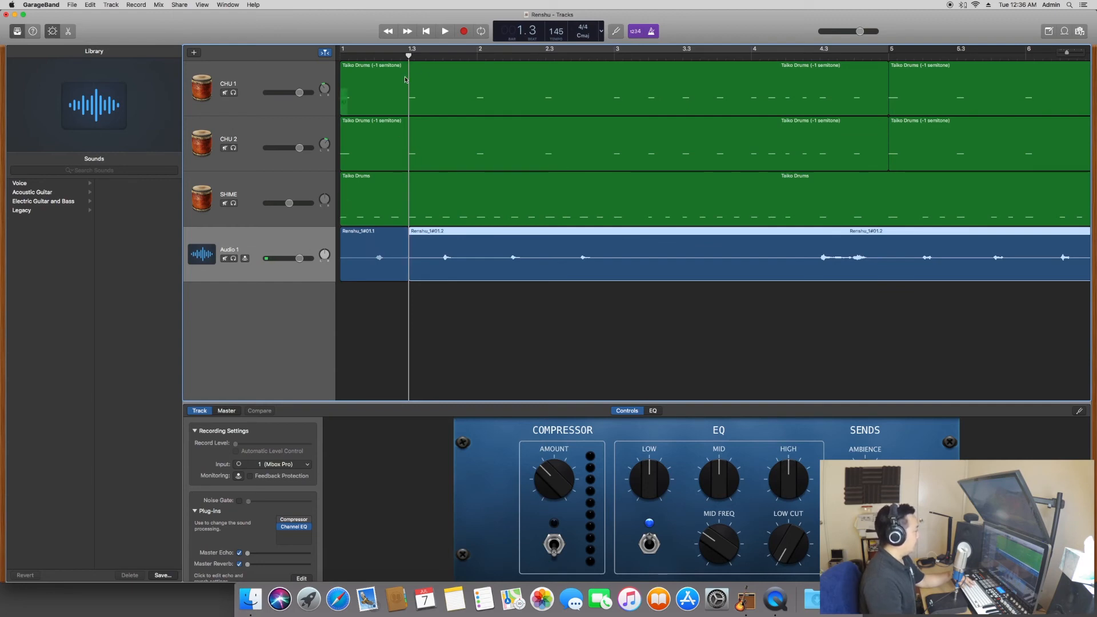
{"action": "key", "text": "super+z"}
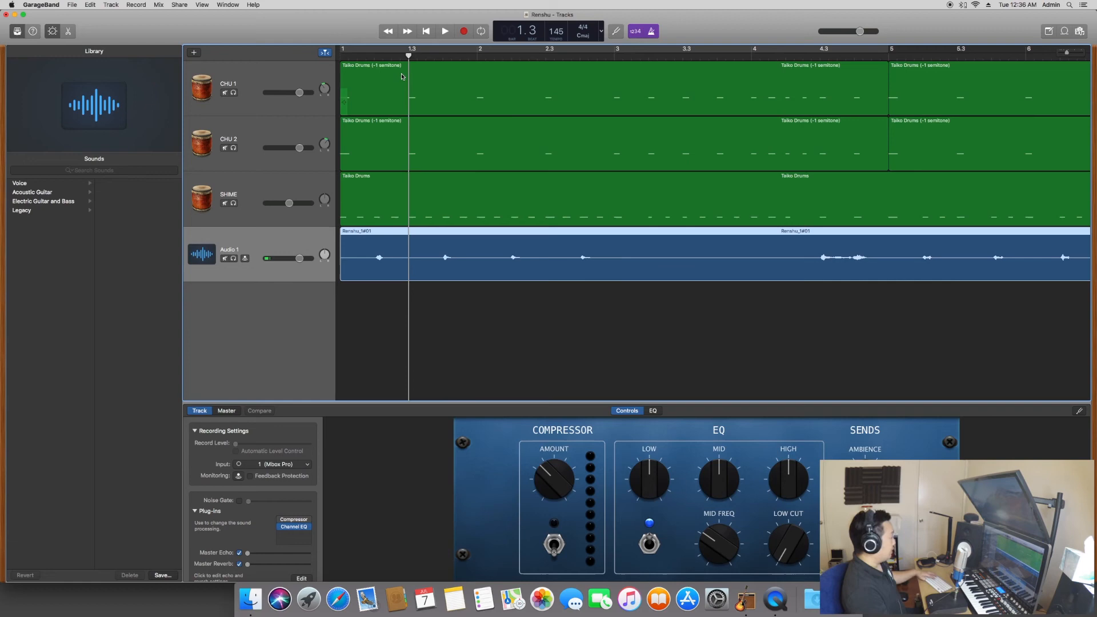
{"action": "key", "text": "super+t"}
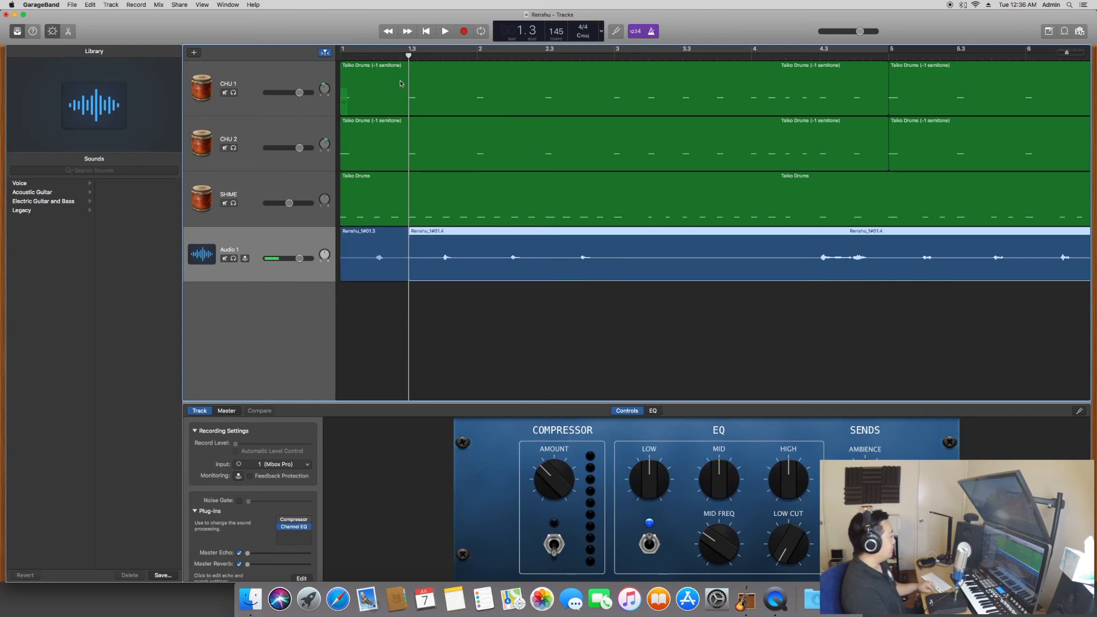
{"action": "left_click", "coordinate": [371, 235]}
{"action": "key", "text": "Delete"}
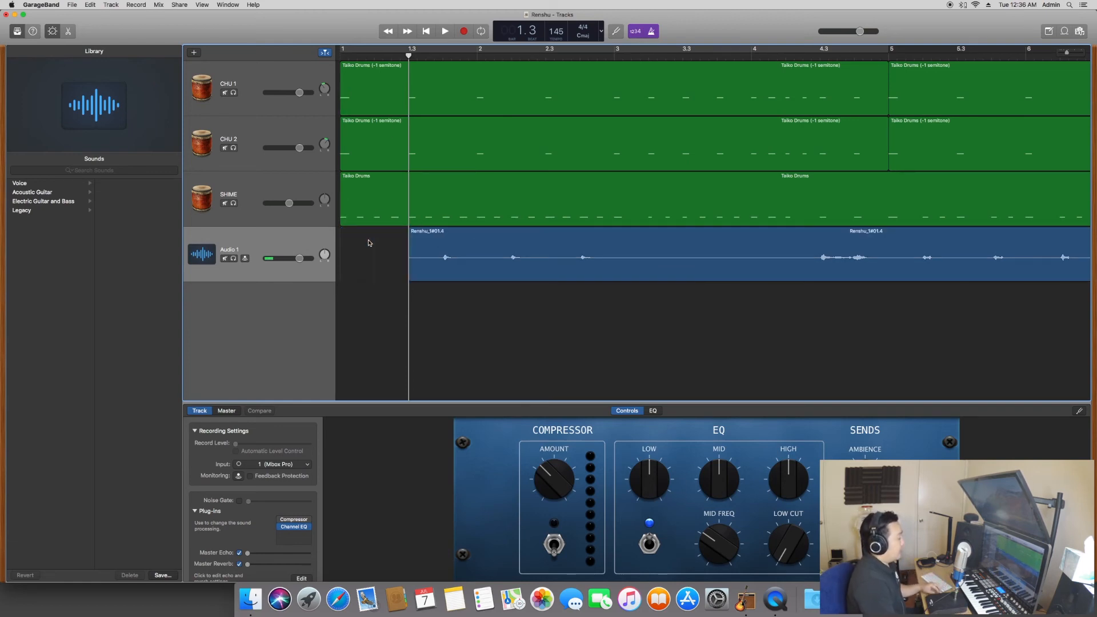
Split the Audio 1 recording at 22.3 and again at 23.1 to isolate the last shout
{"action": "scroll", "coordinate": [368, 243], "scroll_direction": "right", "scroll_amount": 15}
{"action": "scroll", "coordinate": [368, 243], "scroll_direction": "right", "scroll_amount": 20}
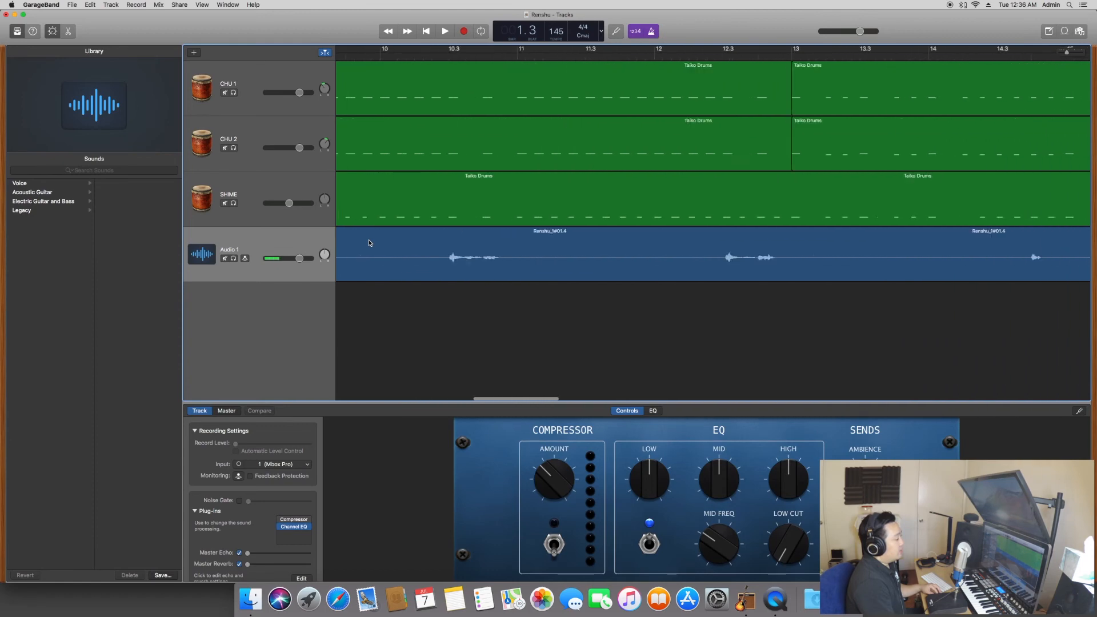
{"action": "scroll", "coordinate": [368, 243], "scroll_direction": "right", "scroll_amount": 5}
{"action": "scroll", "coordinate": [368, 243], "scroll_direction": "left", "scroll_amount": 2}
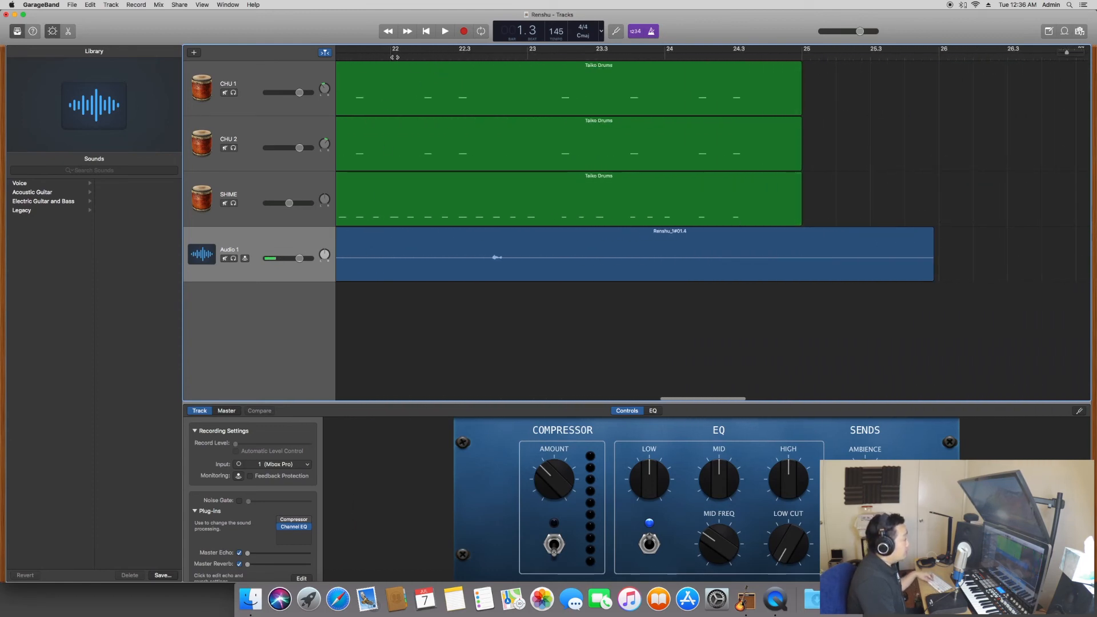
{"action": "left_click", "coordinate": [391, 56]}
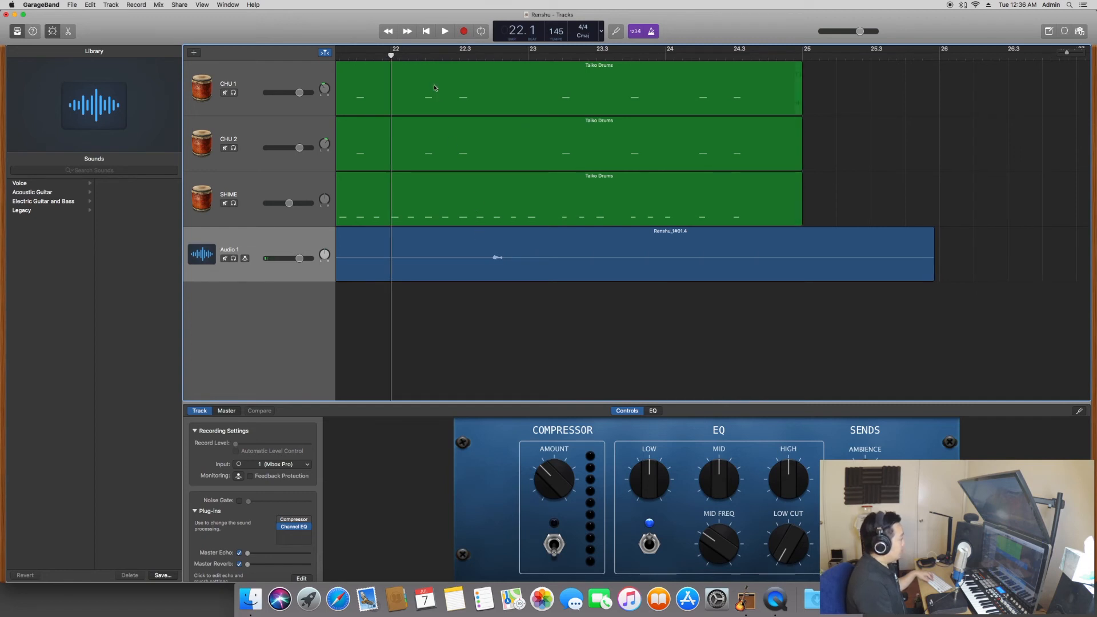
{"action": "left_click", "coordinate": [457, 55]}
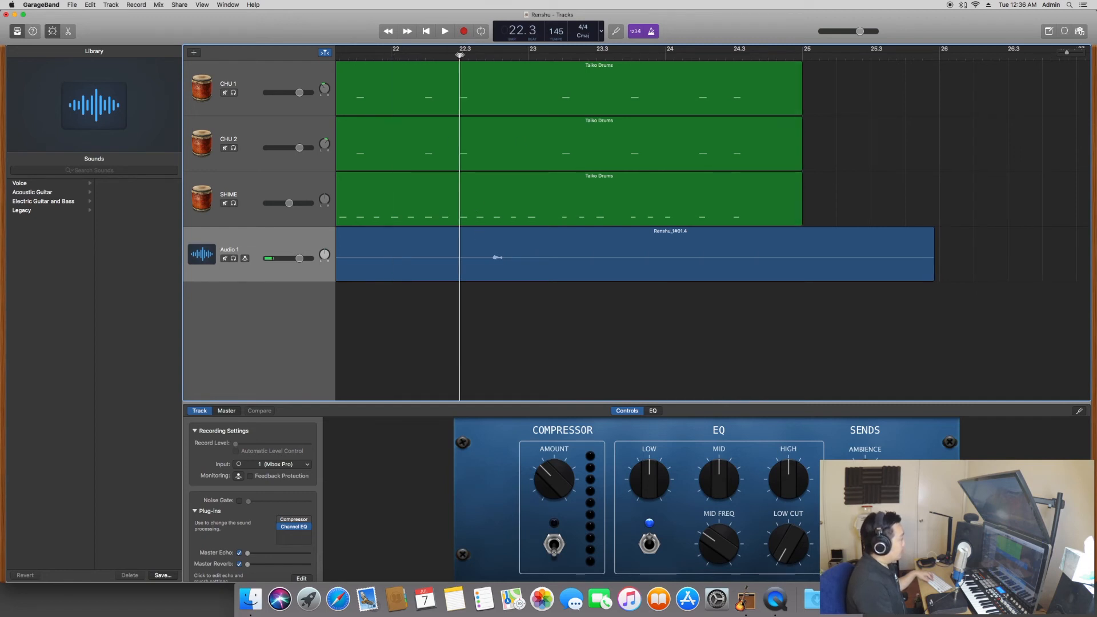
{"action": "left_click", "coordinate": [519, 241]}
{"action": "key", "text": "super+t"}
{"action": "left_click", "coordinate": [529, 56]}
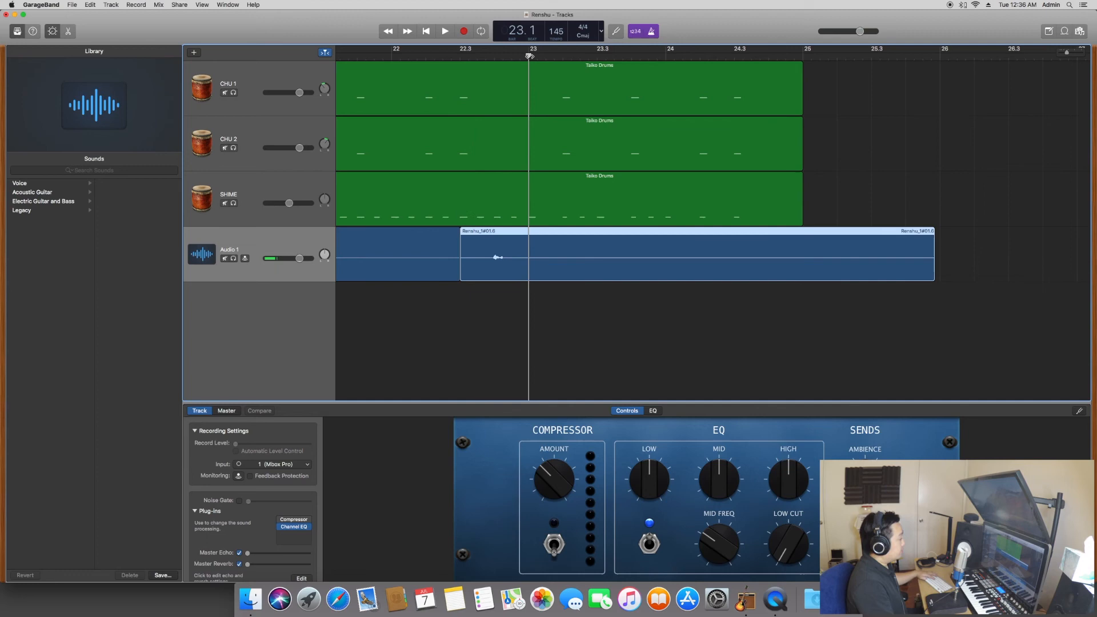
{"action": "key", "text": "super+t"}
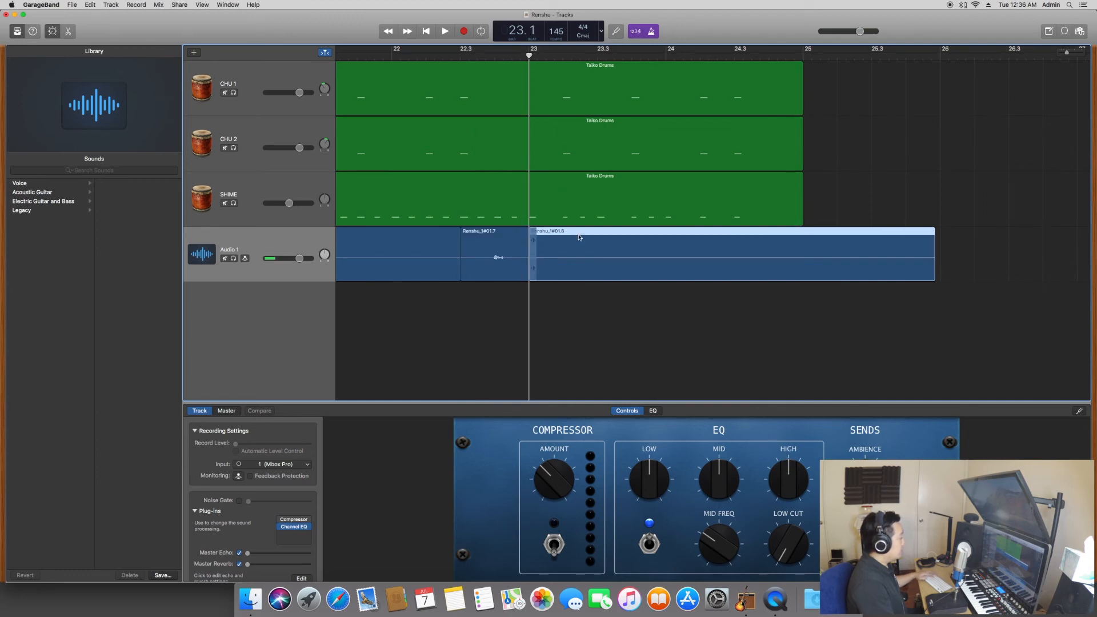
Copy the isolated short region into the gap at the start of Audio 1 and play the piece from the beginning
{"action": "left_click", "coordinate": [482, 244]}
{"action": "key", "text": "super+Left"}
{"action": "key", "text": "super+Left"}
{"action": "key", "text": "super+Left"}
{"action": "key", "text": "super+Left"}
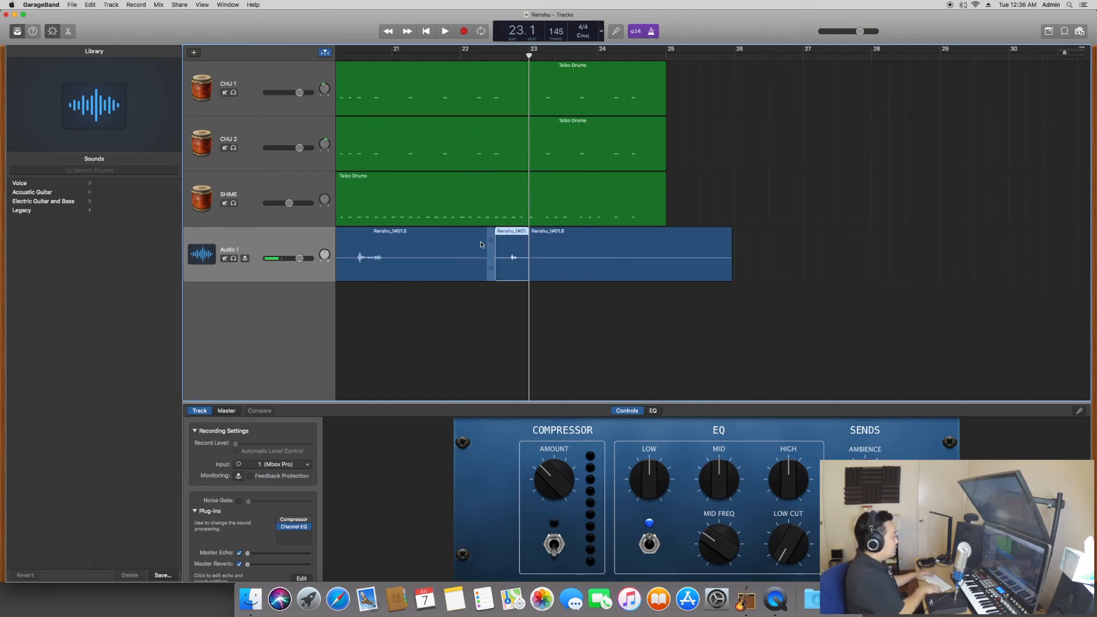
{"action": "scroll", "coordinate": [482, 245], "scroll_direction": "left", "scroll_amount": 15}
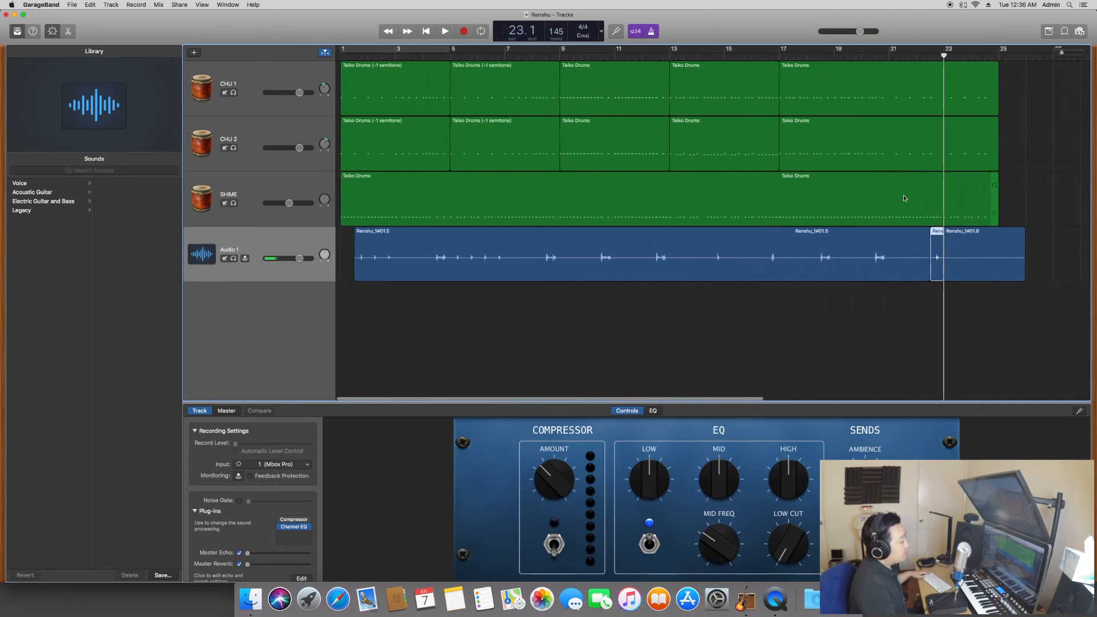
{"action": "left_click_drag", "start_coordinate": [937, 233], "coordinate": [343, 256]}
{"action": "key", "text": "Return"}
{"action": "key", "text": "space"}
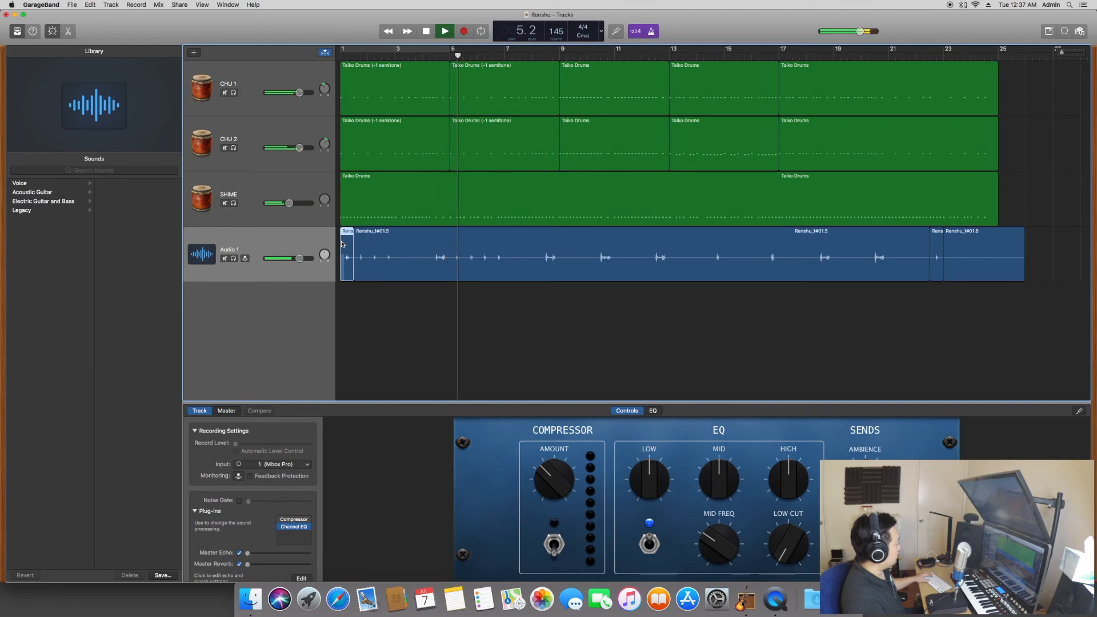
{"action": "key", "text": "space"}
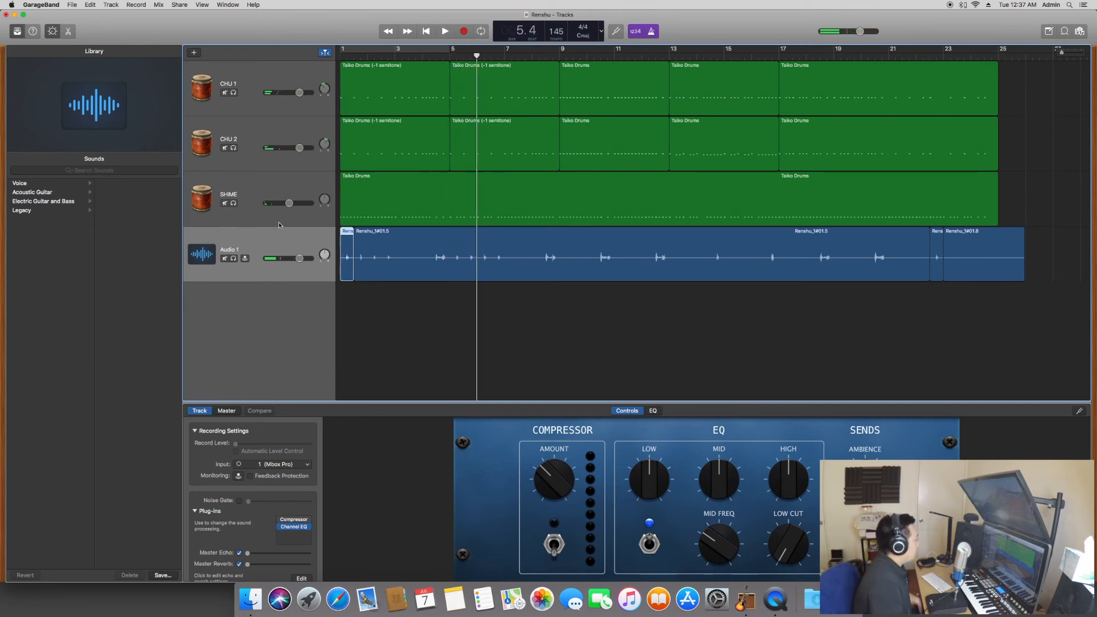
Add the Space Designer reverb plug-in to the empty effect slot of the Audio 1 track
{"action": "left_click", "coordinate": [275, 238]}
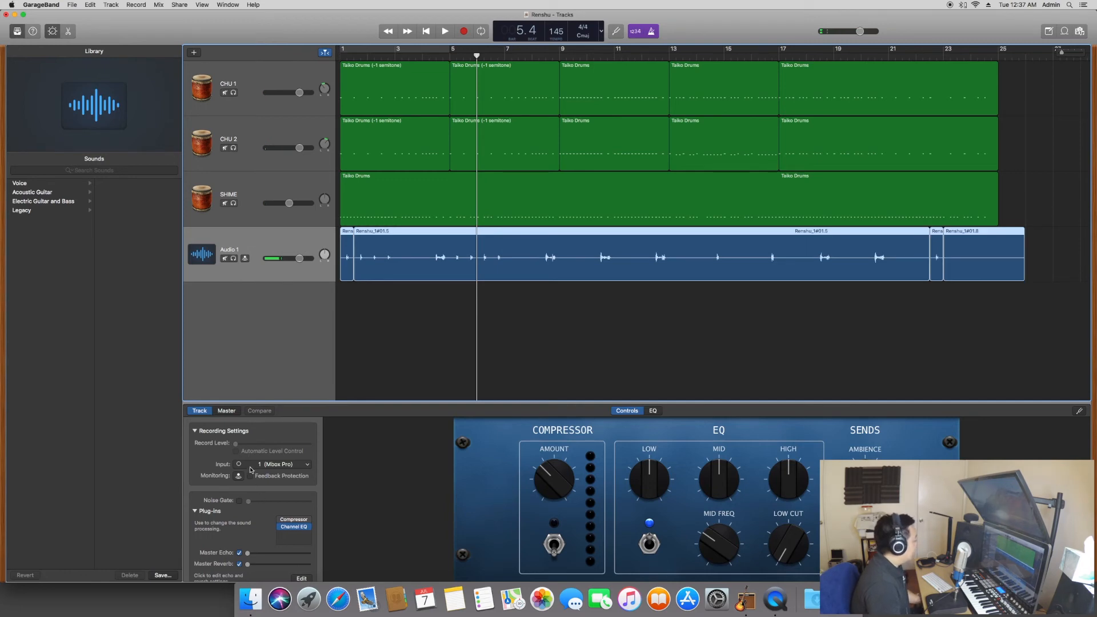
{"action": "scroll", "coordinate": [246, 487], "scroll_direction": "down", "scroll_amount": 1}
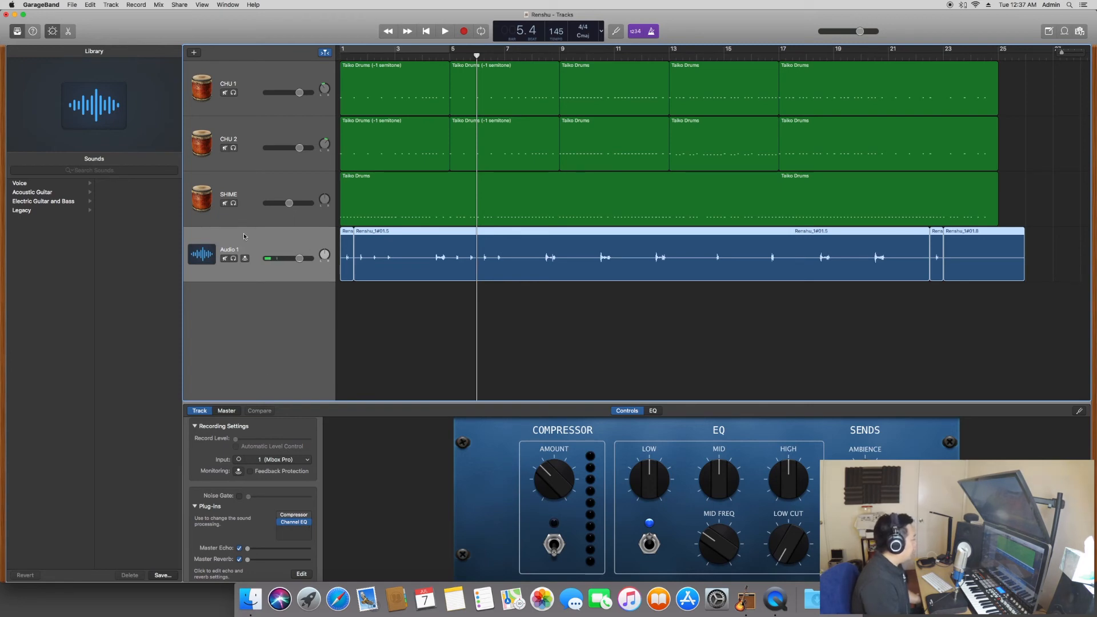
{"action": "left_click", "coordinate": [52, 31]}
{"action": "left_click", "coordinate": [52, 31]}
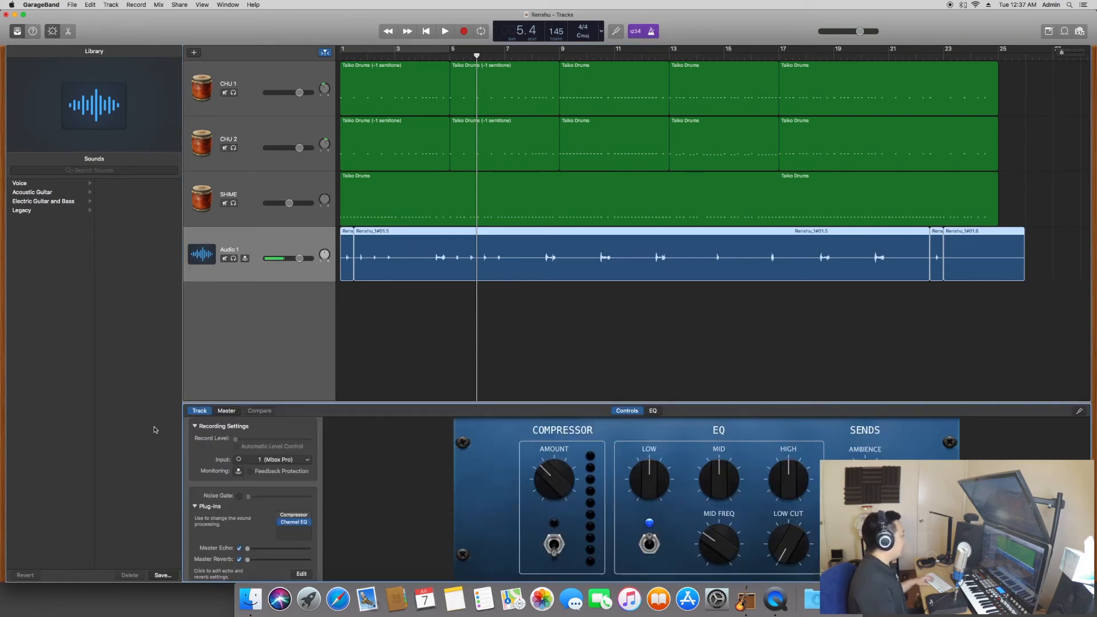
{"action": "left_click", "coordinate": [195, 506]}
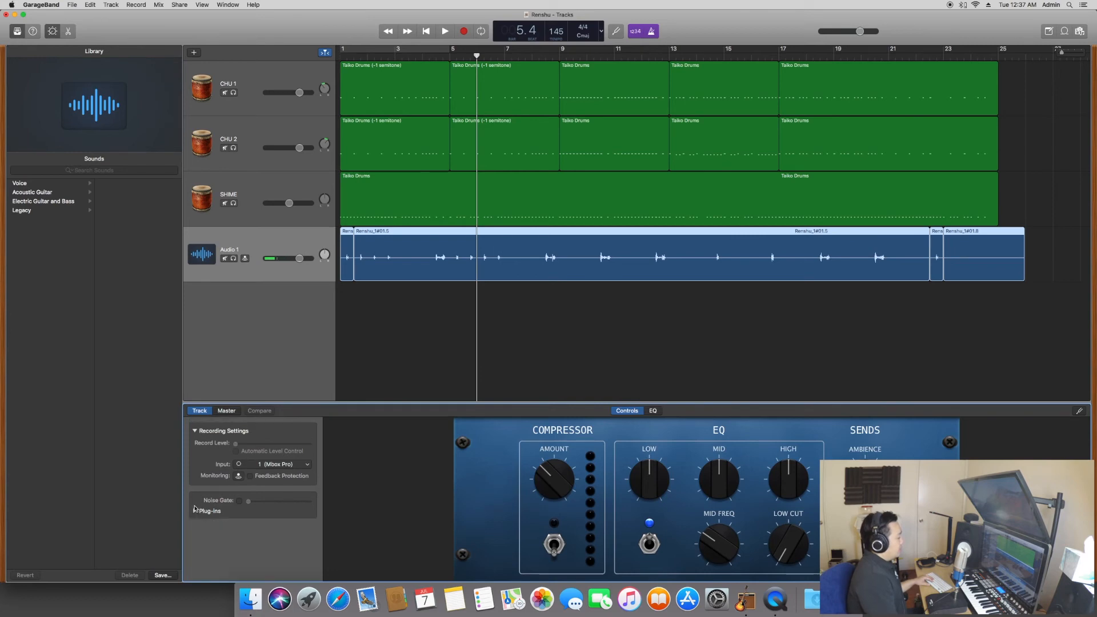
{"action": "left_click", "coordinate": [195, 511]}
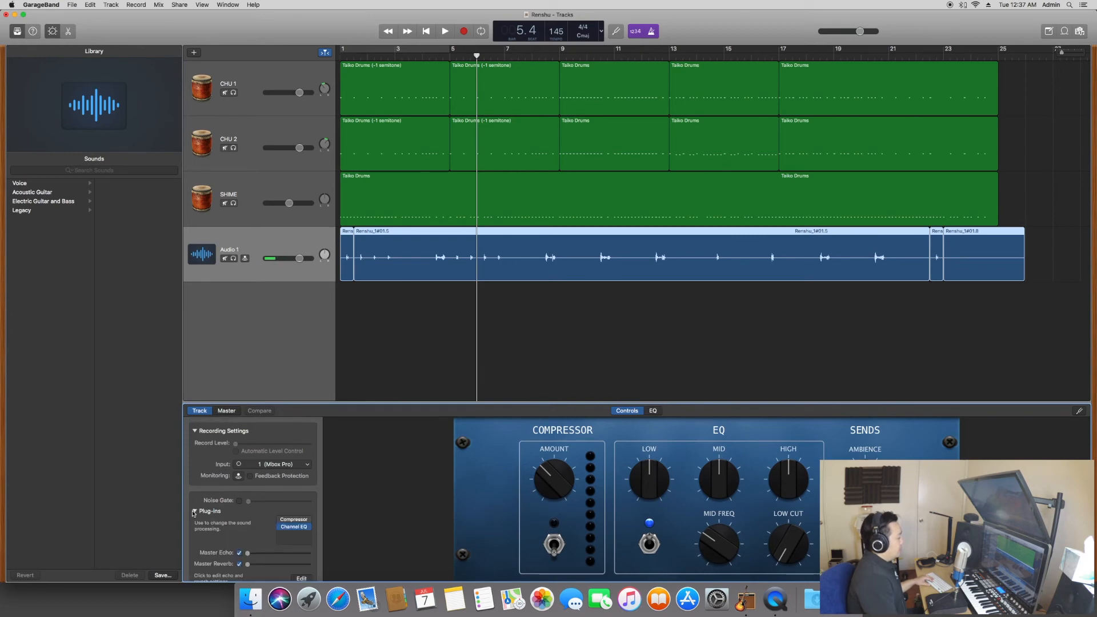
{"action": "left_click", "coordinate": [302, 536]}
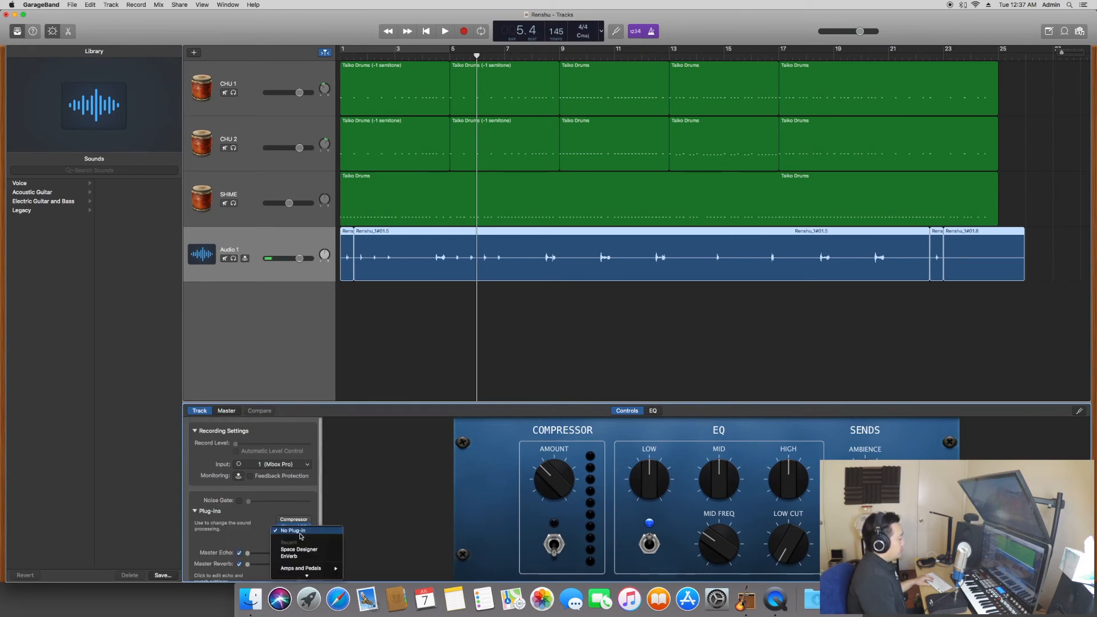
{"action": "left_click", "coordinate": [249, 513]}
{"action": "left_click", "coordinate": [308, 536]}
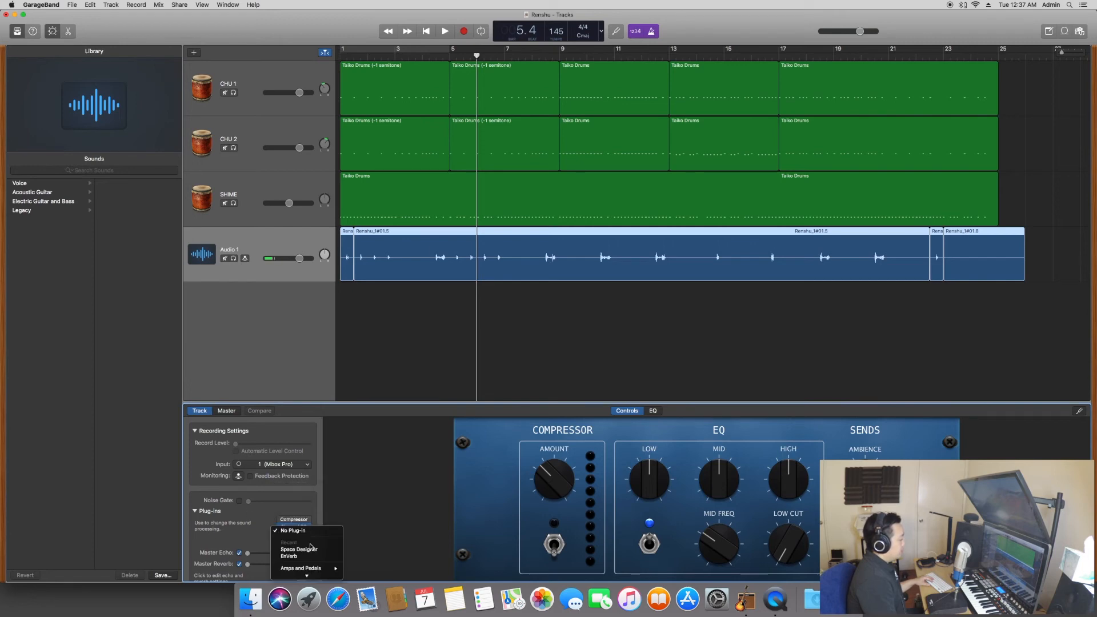
{"action": "scroll", "coordinate": [310, 546], "scroll_direction": "down", "scroll_amount": 3}
{"action": "mouse_move", "coordinate": [306, 551]}
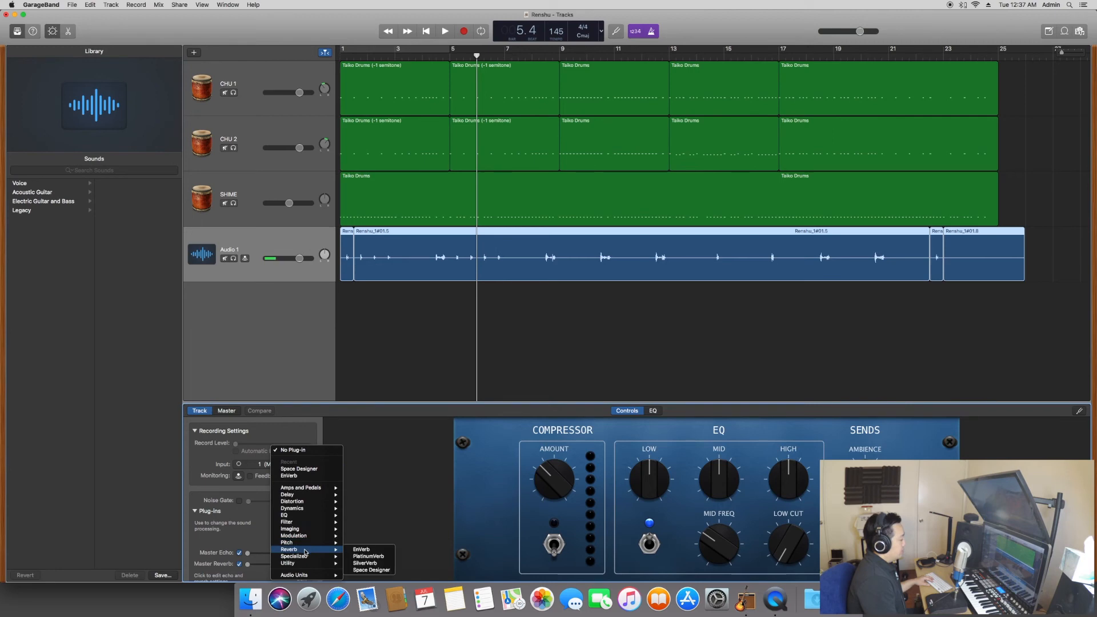
{"action": "left_click", "coordinate": [370, 570]}
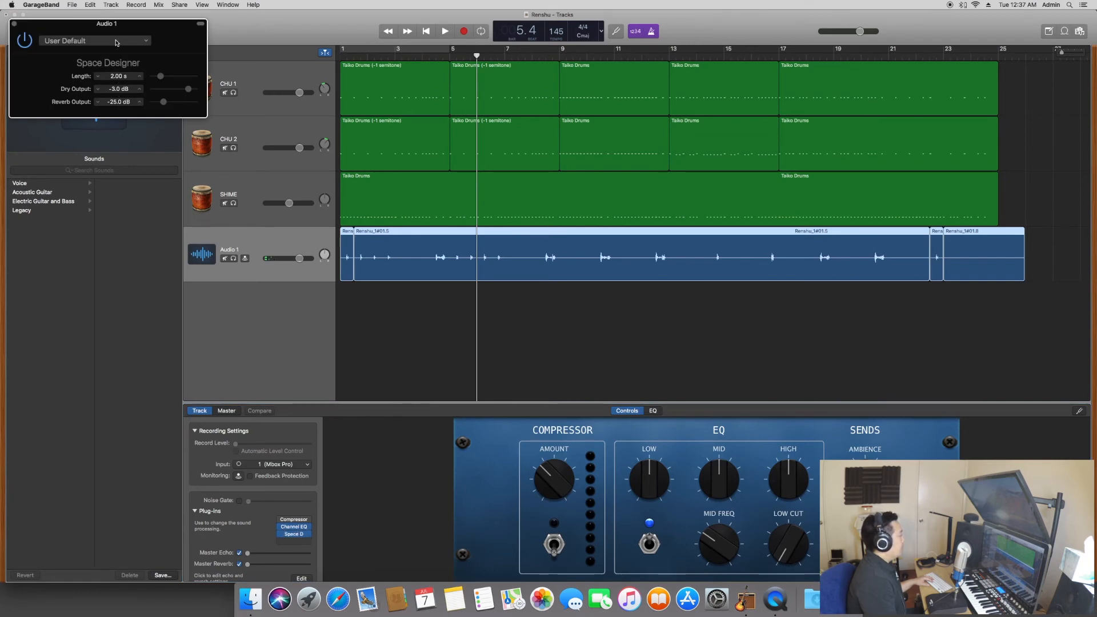
Load the Space Designer preset 0.7s Short Clear Vocals from the small-space plate reverbs
{"action": "left_click", "coordinate": [117, 42]}
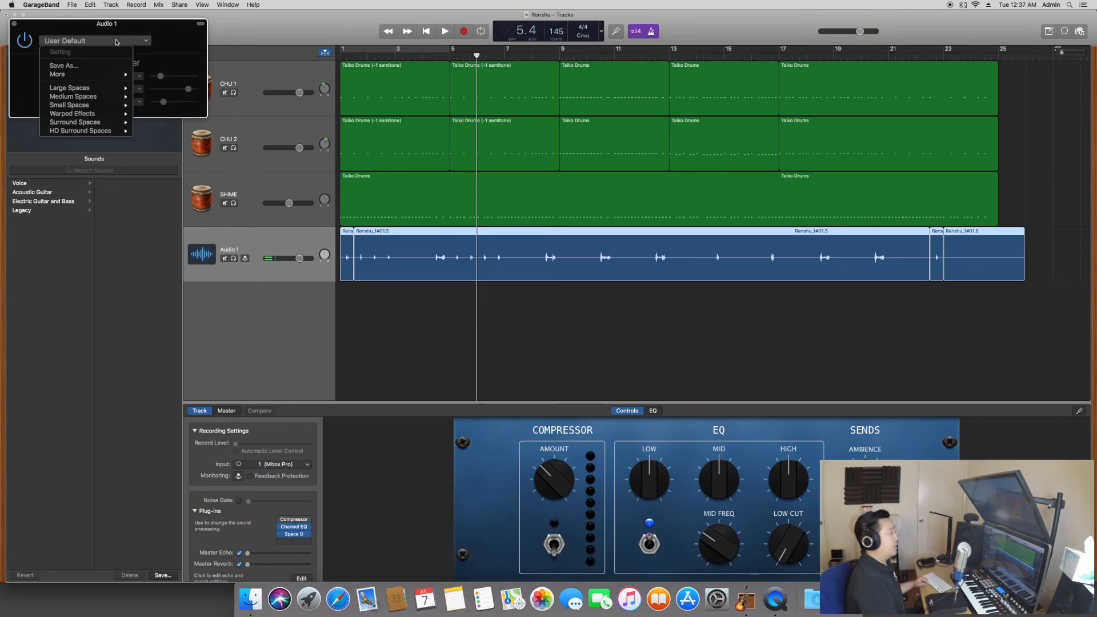
{"action": "mouse_move", "coordinate": [90, 100]}
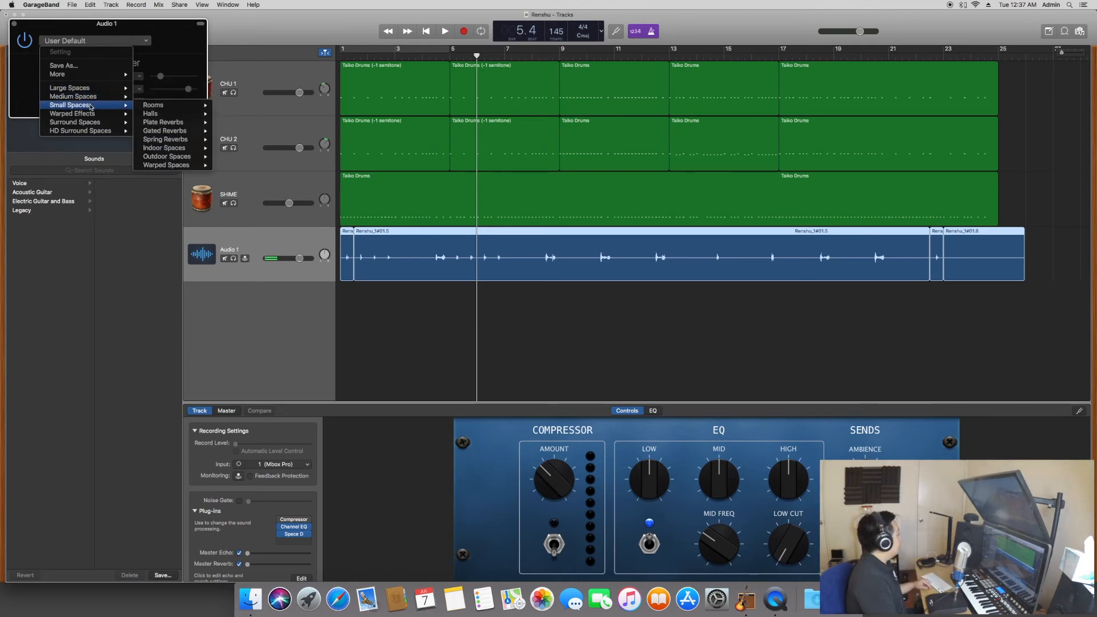
{"action": "mouse_move", "coordinate": [175, 122]}
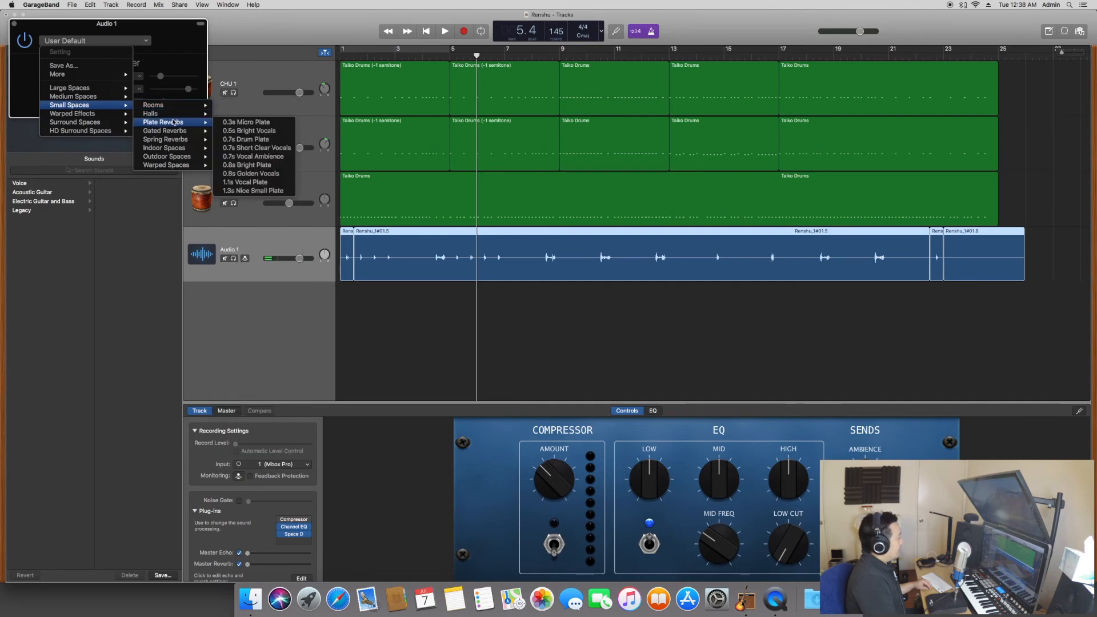
{"action": "left_click", "coordinate": [262, 149]}
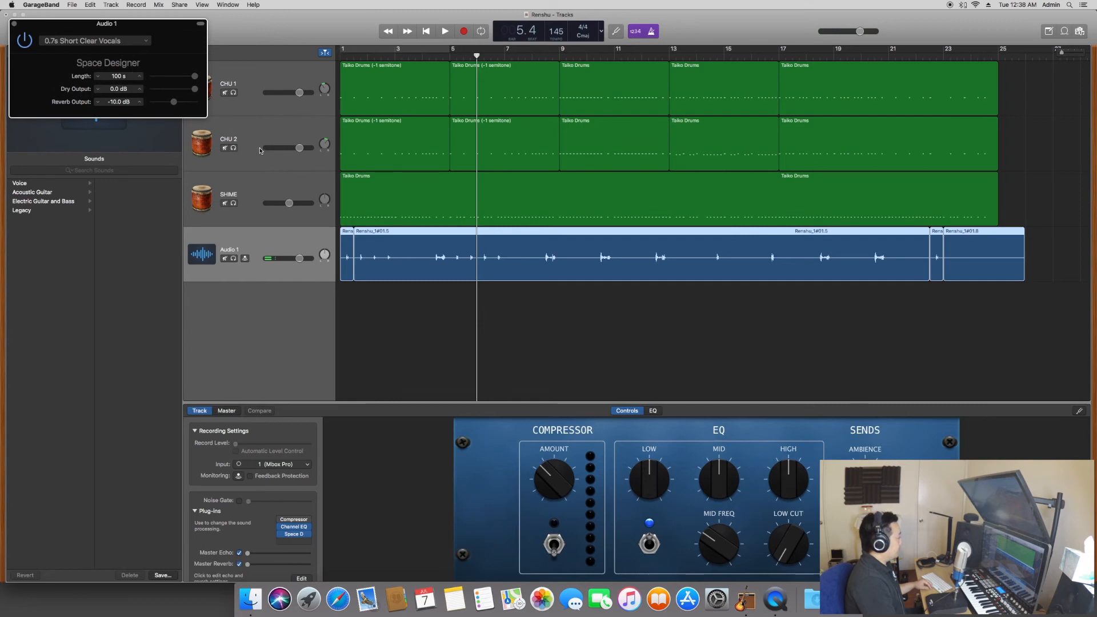
Set Space Designer's Reverb Output to -26.0 dB while listening to the mix, and close the plug-in window
{"action": "key", "text": "space"}
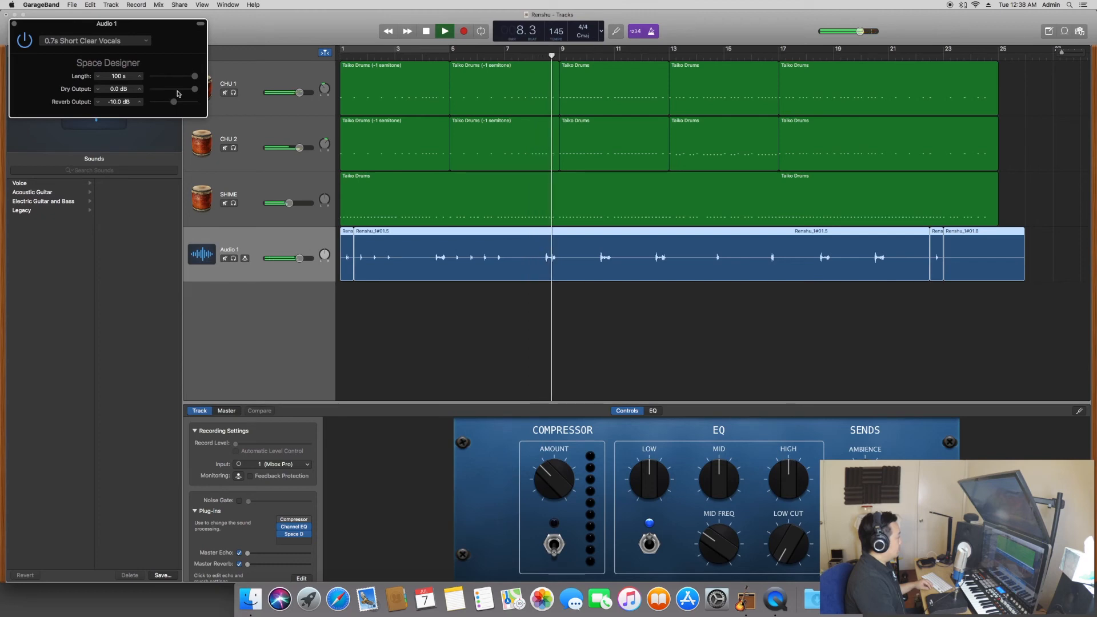
{"action": "left_click_drag", "start_coordinate": [174, 102], "coordinate": [160, 105]}
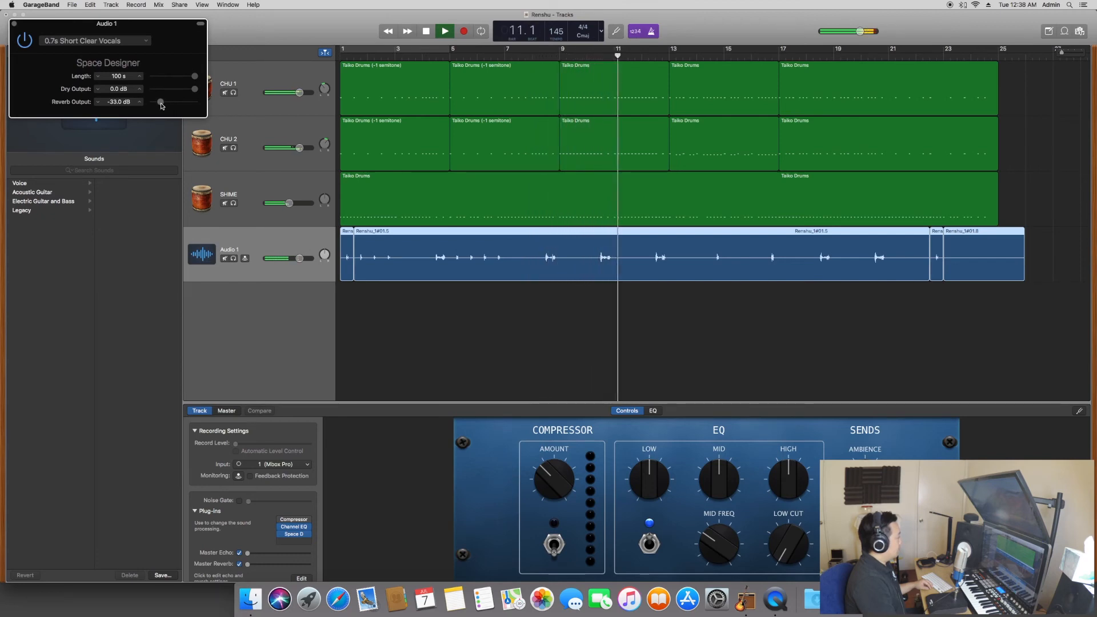
{"action": "key", "text": "space"}
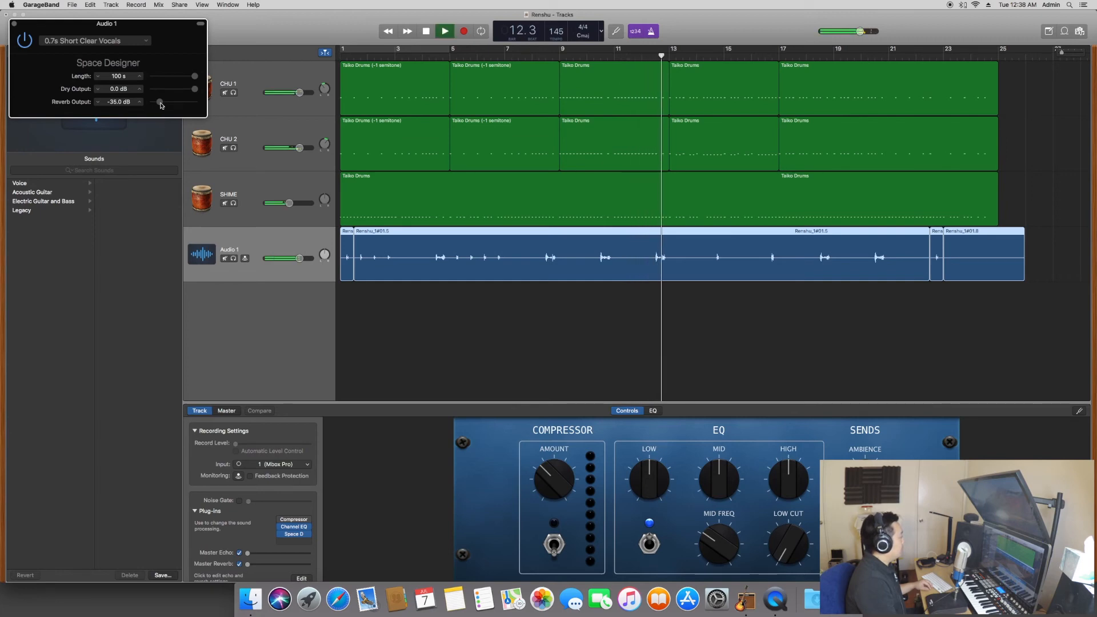
{"action": "left_click_drag", "start_coordinate": [160, 103], "coordinate": [164, 103]}
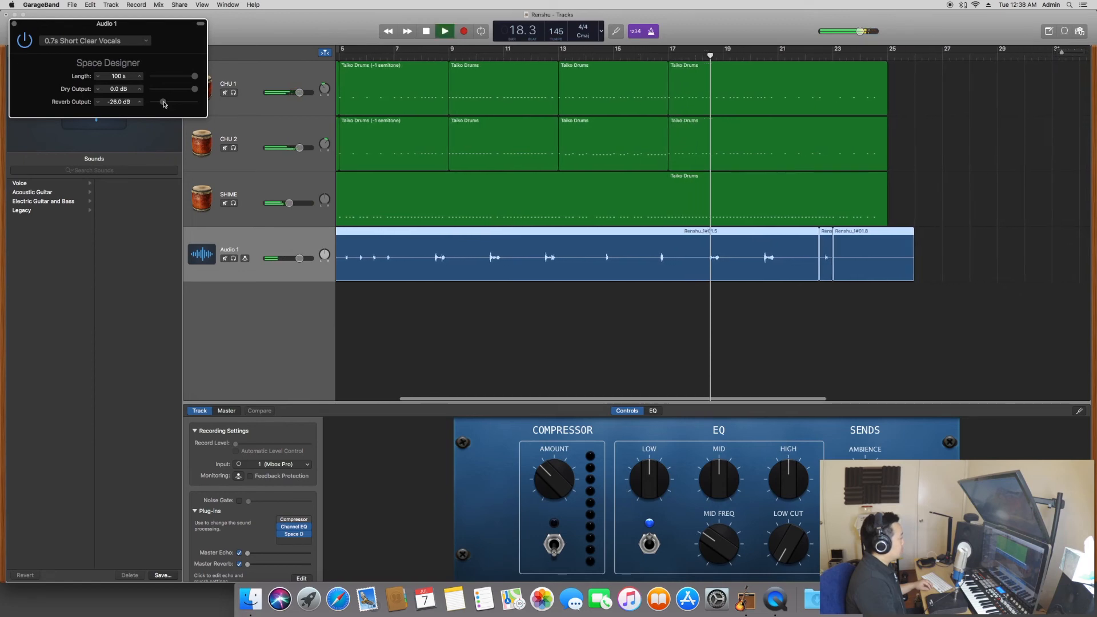
{"action": "key", "text": "space"}
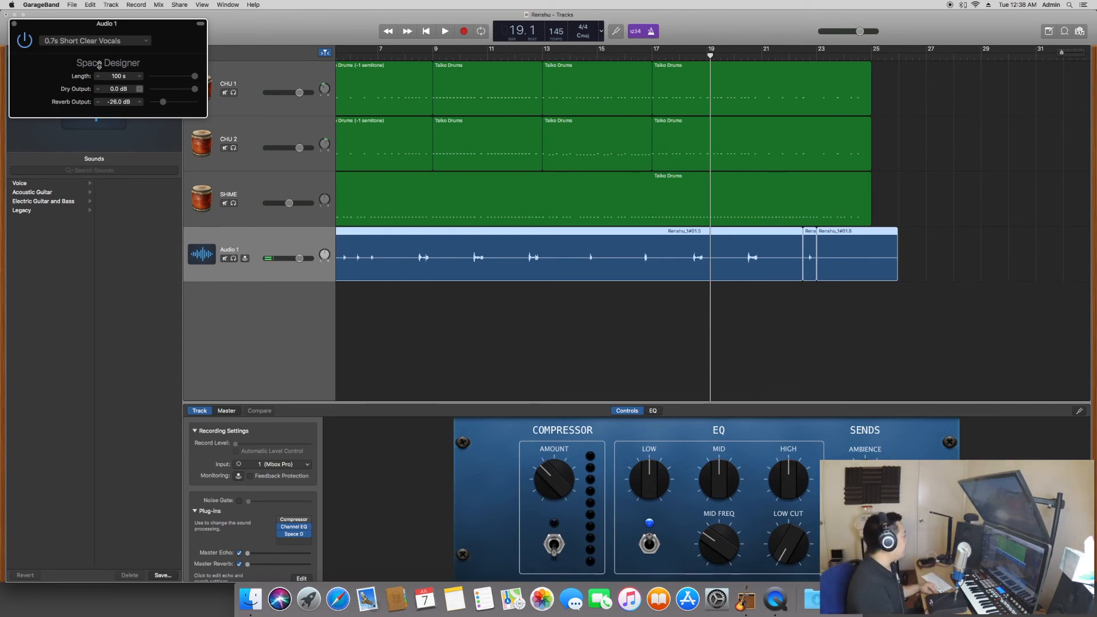
{"action": "left_click", "coordinate": [15, 24]}
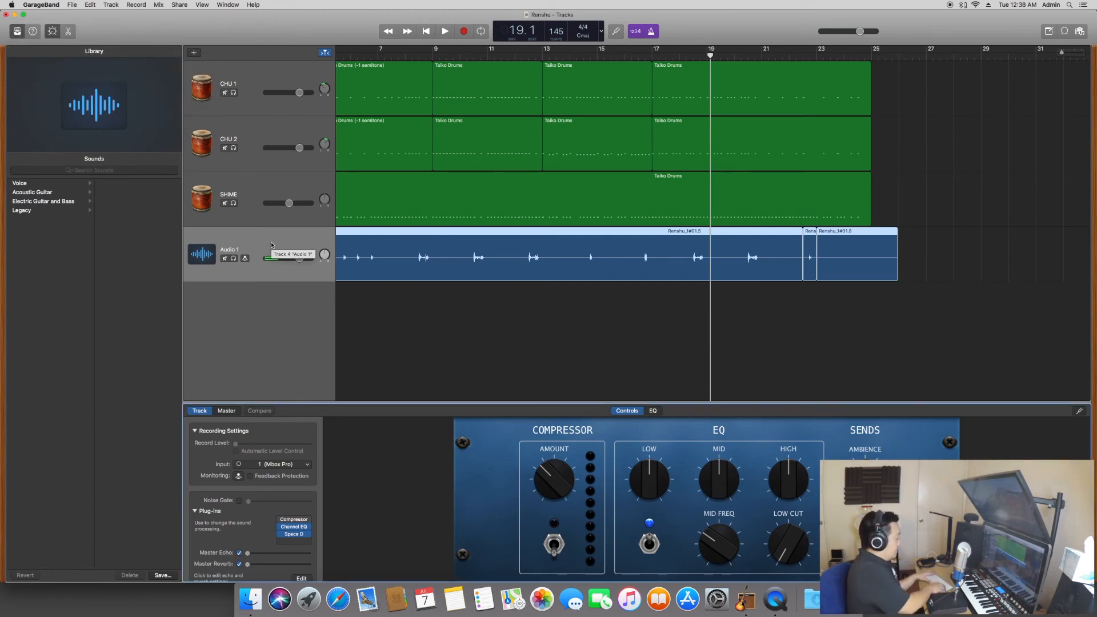
Add a second microphone audio track using Input 1 and record a take from the beginning through bar 25
{"action": "key", "text": "Return"}
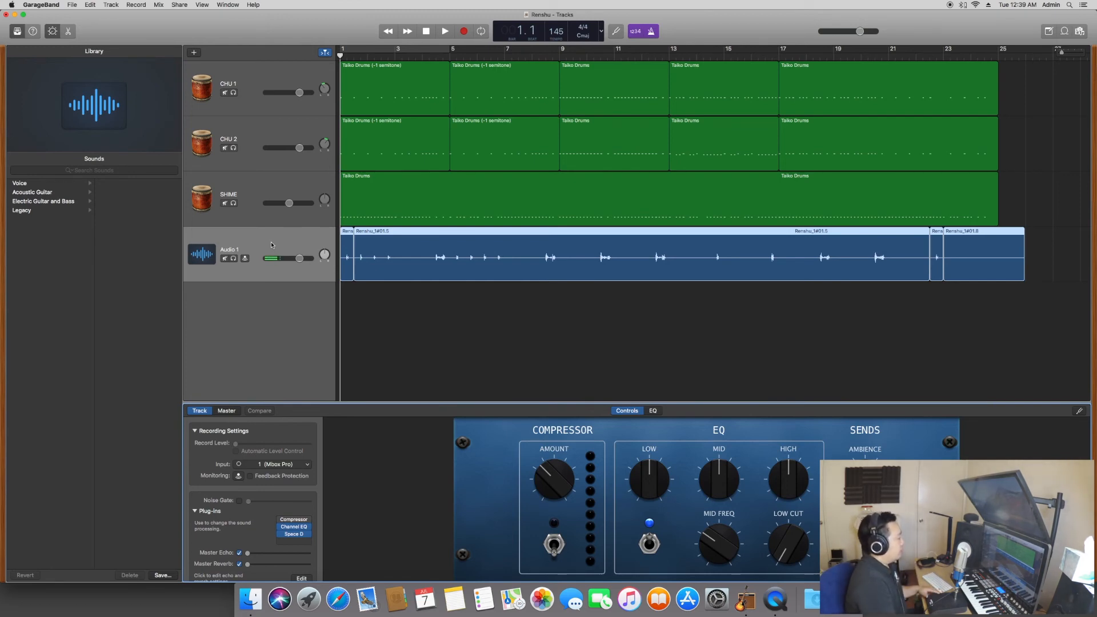
{"action": "left_click", "coordinate": [194, 53]}
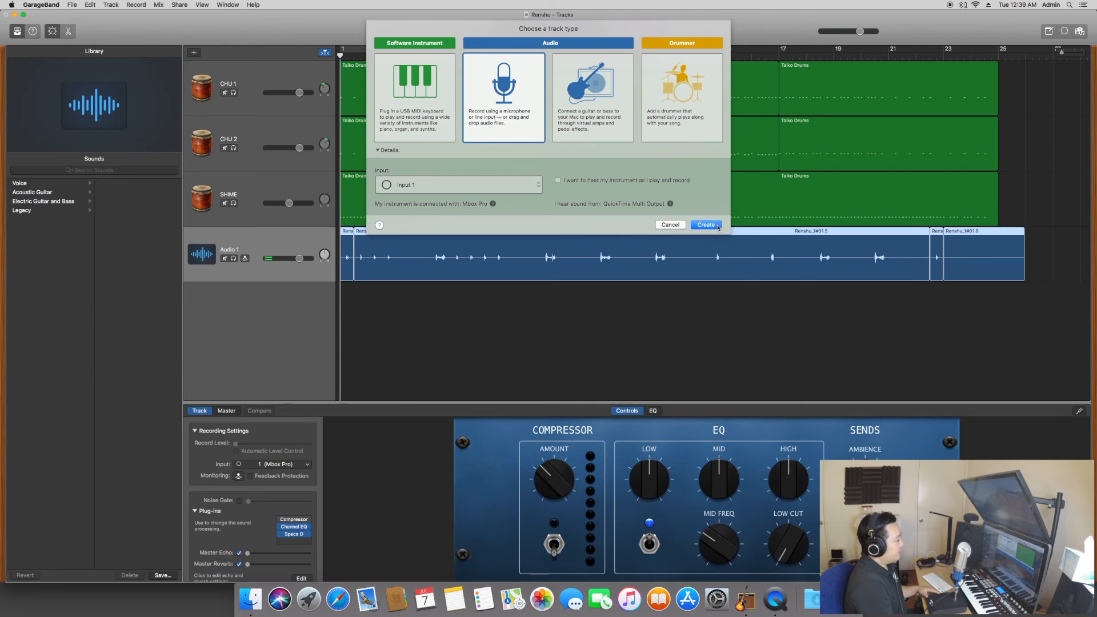
{"action": "key", "text": "Return"}
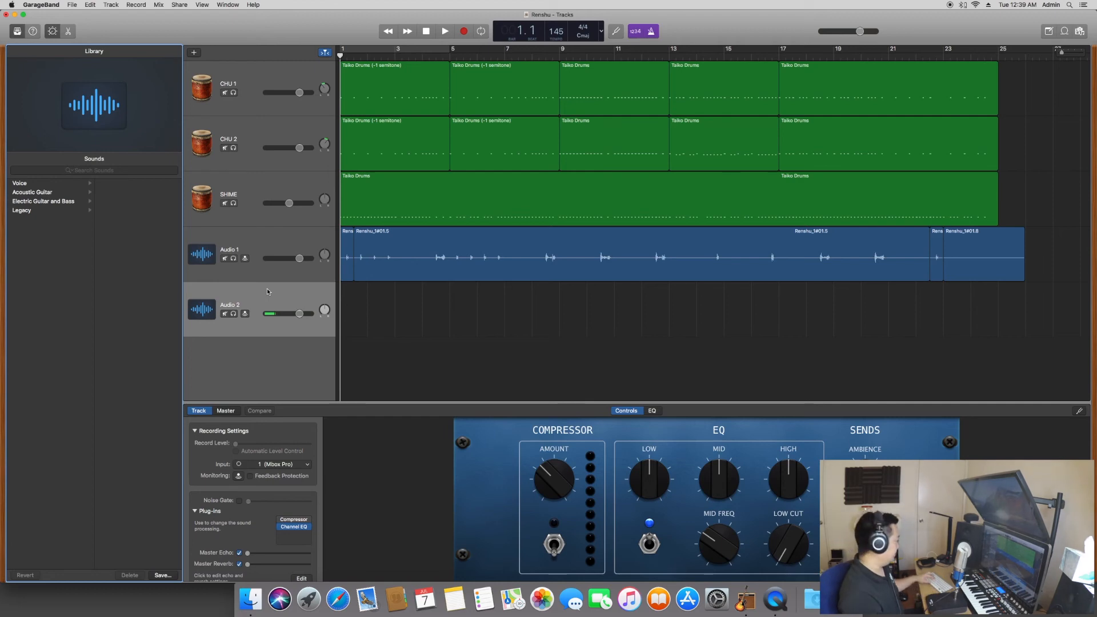
{"action": "key", "text": "r"}
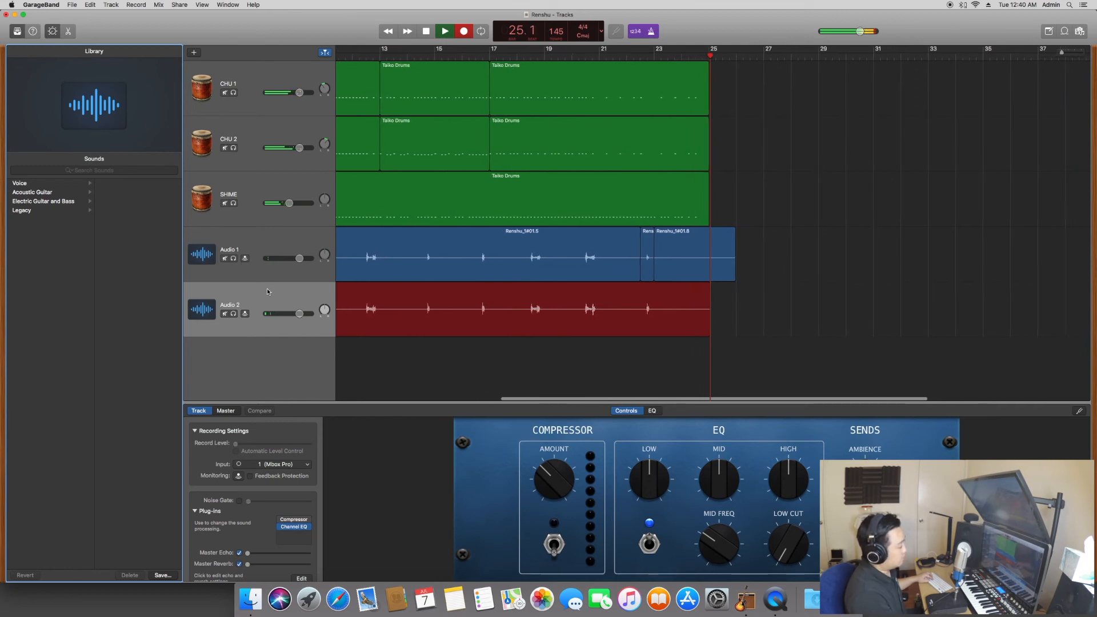
{"action": "key", "text": "space"}
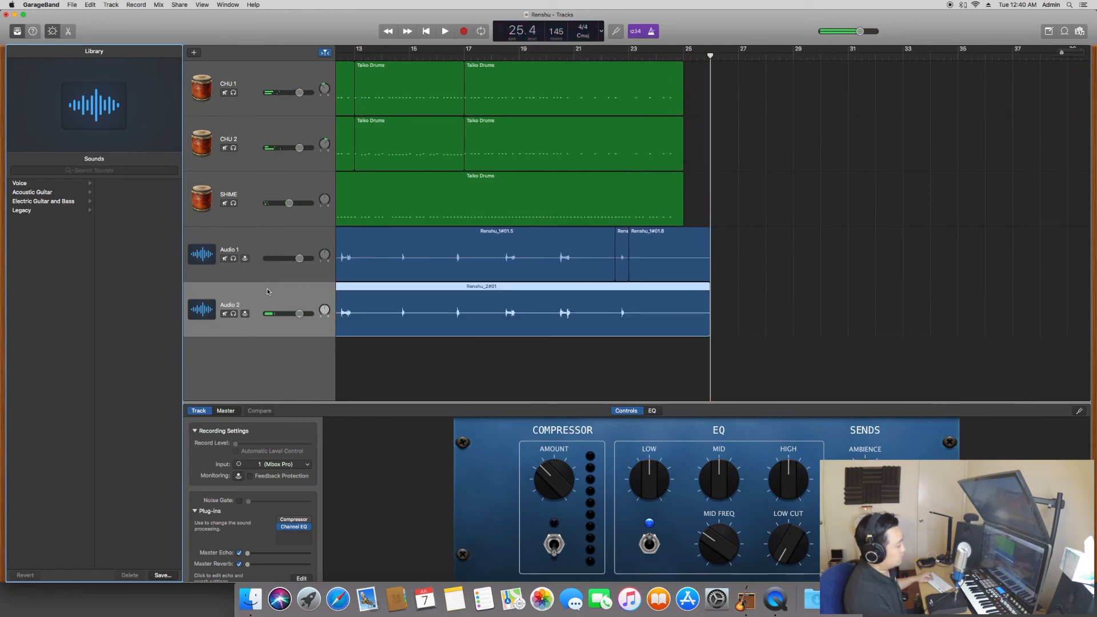
Add a third microphone audio track using Input 1, record a full take from the start, and return to the beginning
{"action": "key", "text": "Return"}
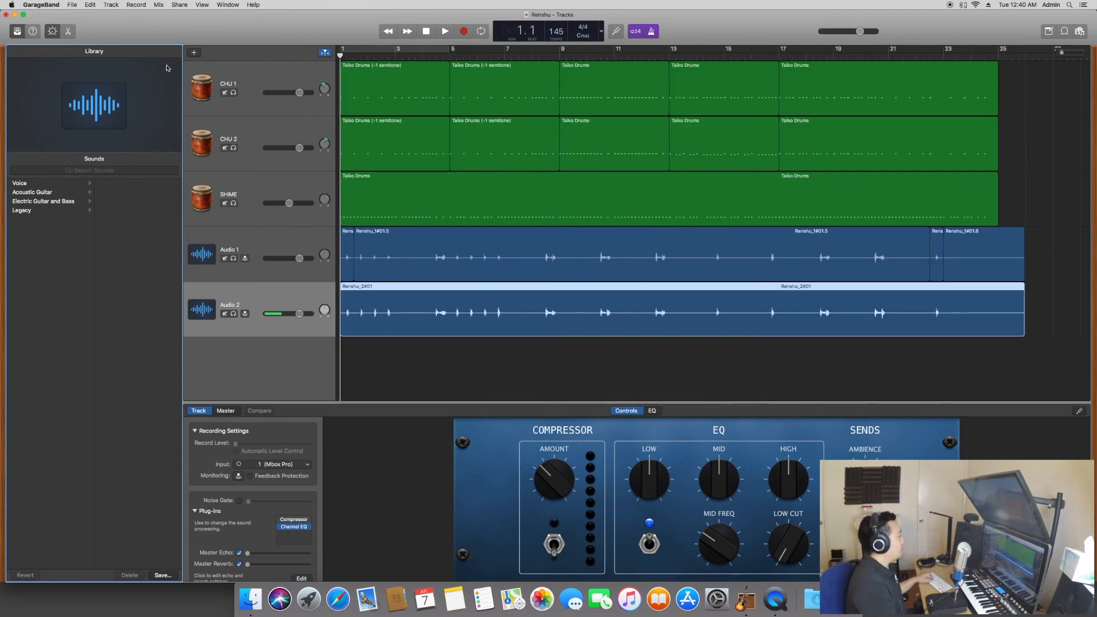
{"action": "left_click", "coordinate": [192, 53]}
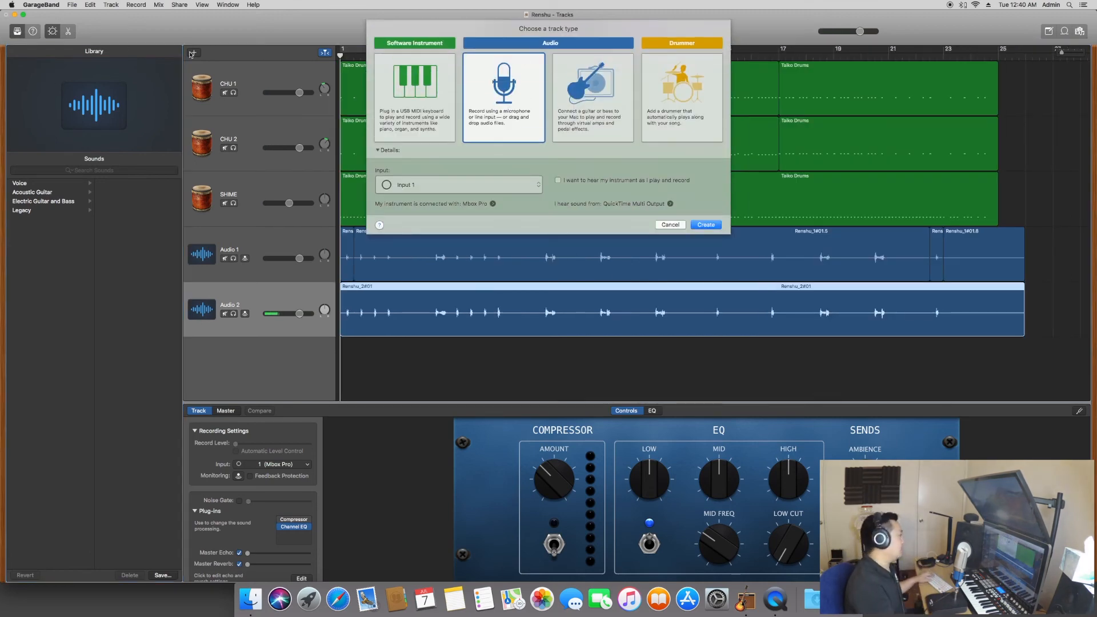
{"action": "left_click", "coordinate": [706, 225]}
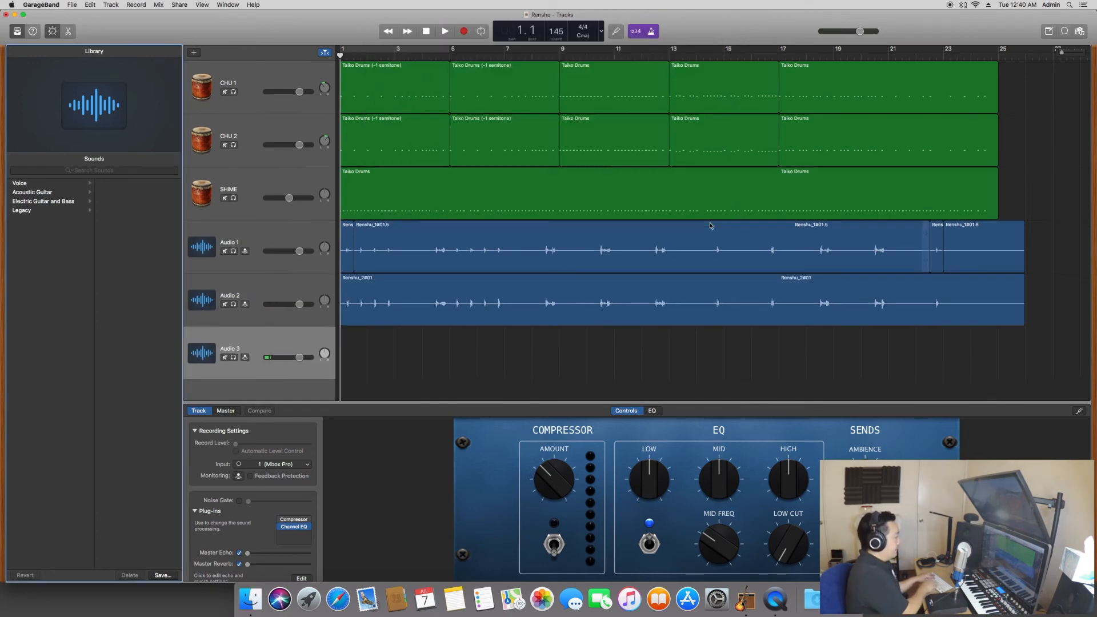
{"action": "key", "text": "r"}
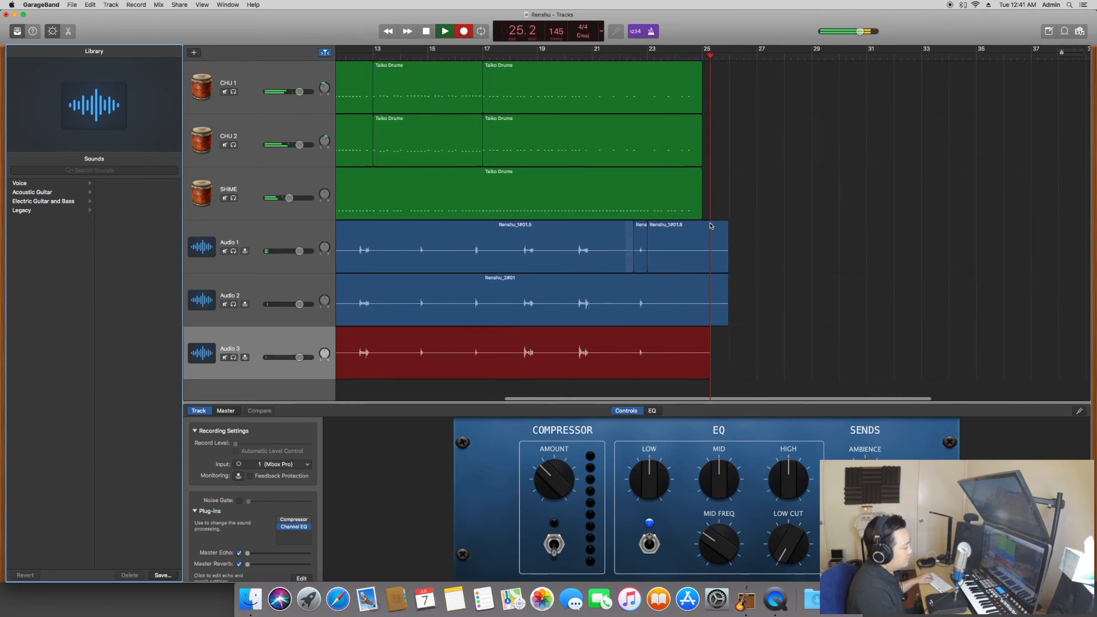
{"action": "key", "text": "space"}
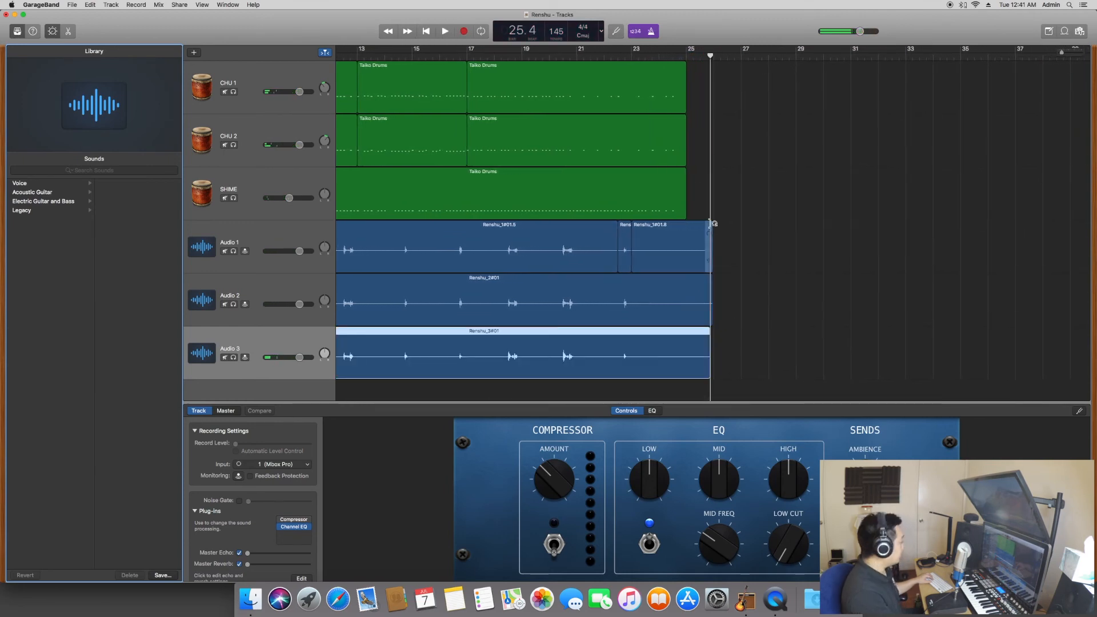
{"action": "key", "text": "Return"}
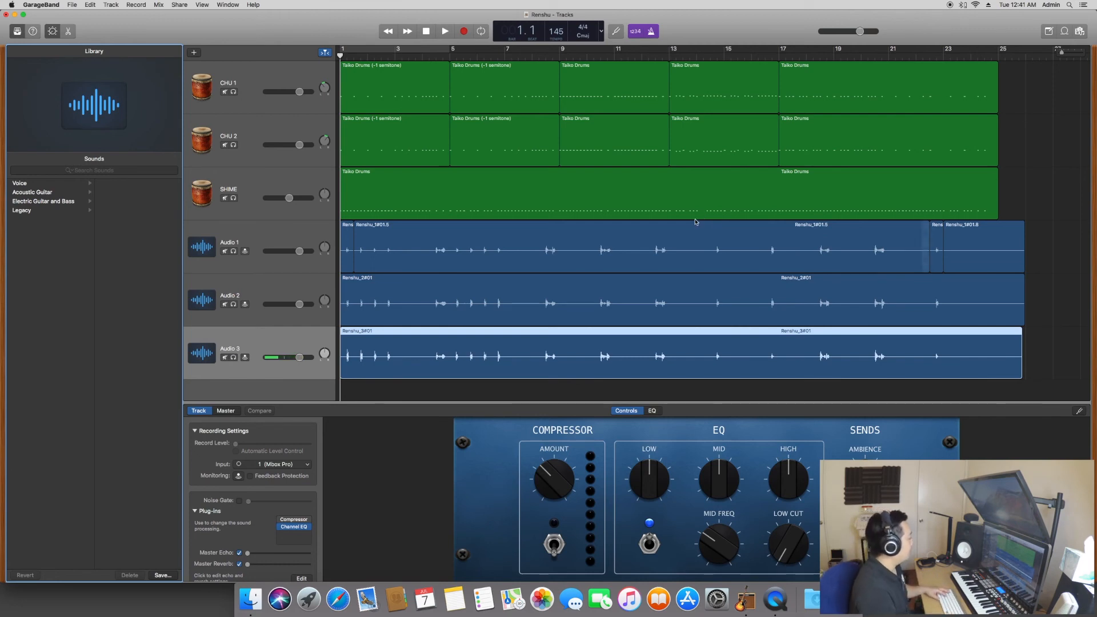
Pan the Audio 1 and Audio 2 tracks away from the center
{"action": "left_click", "coordinate": [327, 246]}
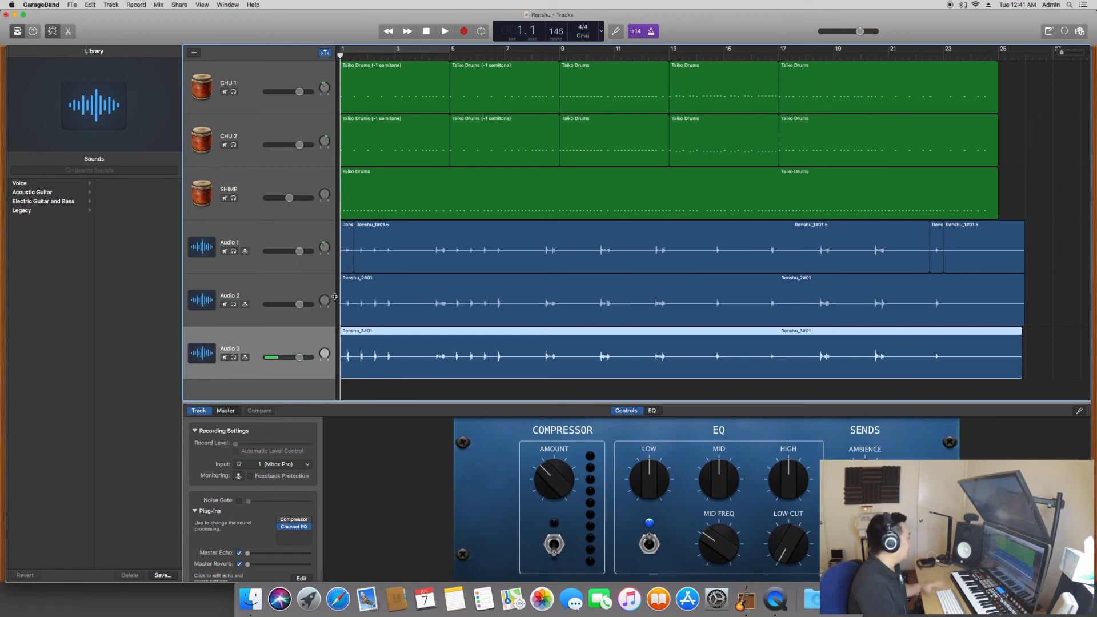
{"action": "left_click_drag", "start_coordinate": [325, 303], "coordinate": [325, 300]}
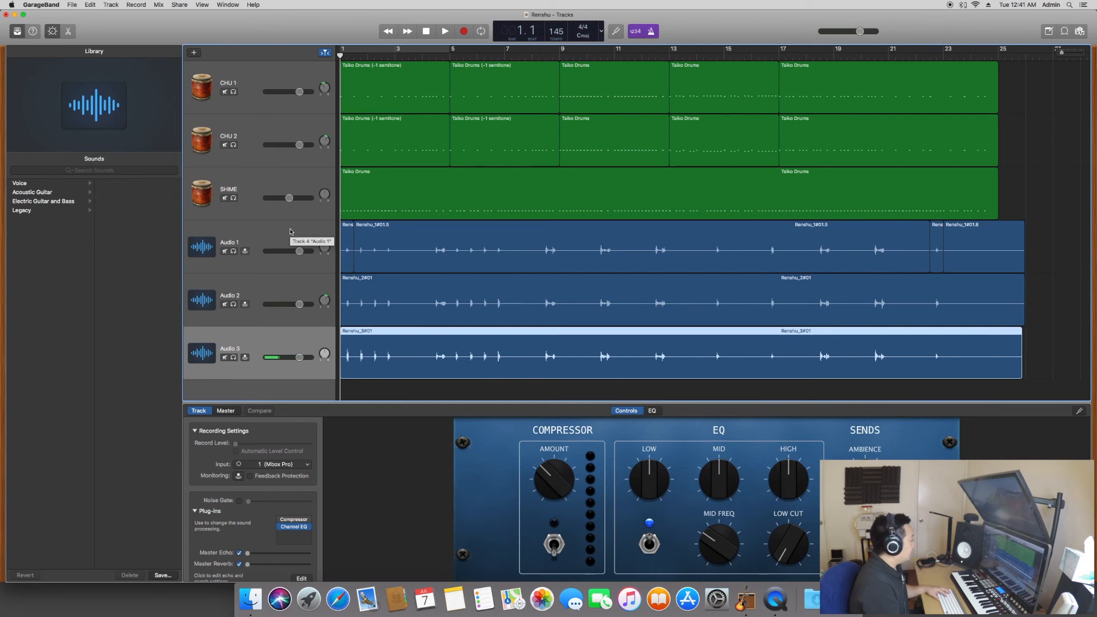
Add the Space Designer reverb plug-in to the empty effect slot of the Audio 2 track
{"action": "left_click", "coordinate": [272, 295]}
{"action": "left_click", "coordinate": [306, 534]}
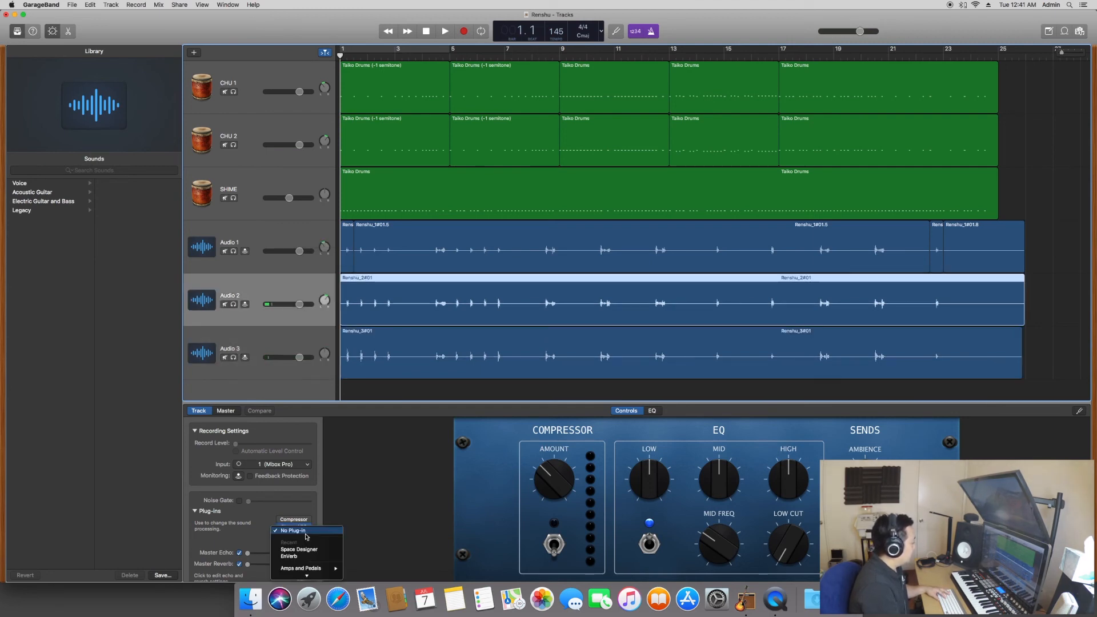
{"action": "mouse_move", "coordinate": [309, 557]}
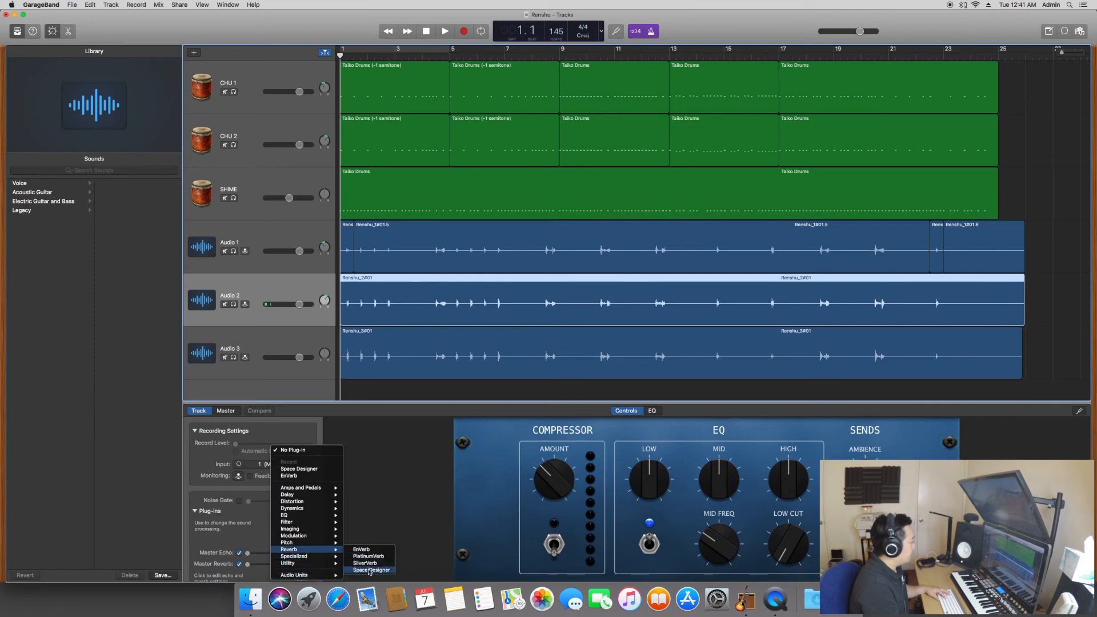
{"action": "left_click", "coordinate": [369, 562]}
Load the 0.7s Short Clear Vocals preset from the small-space plate reverbs in Audio 2's Space Designer
{"action": "left_click", "coordinate": [121, 51]}
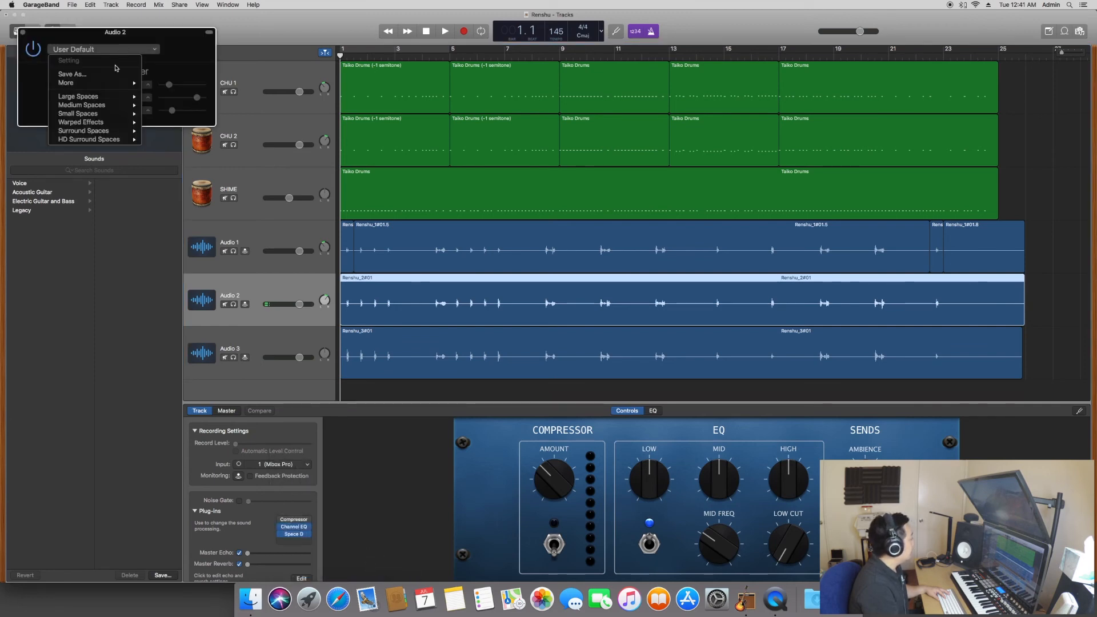
{"action": "mouse_move", "coordinate": [108, 110]}
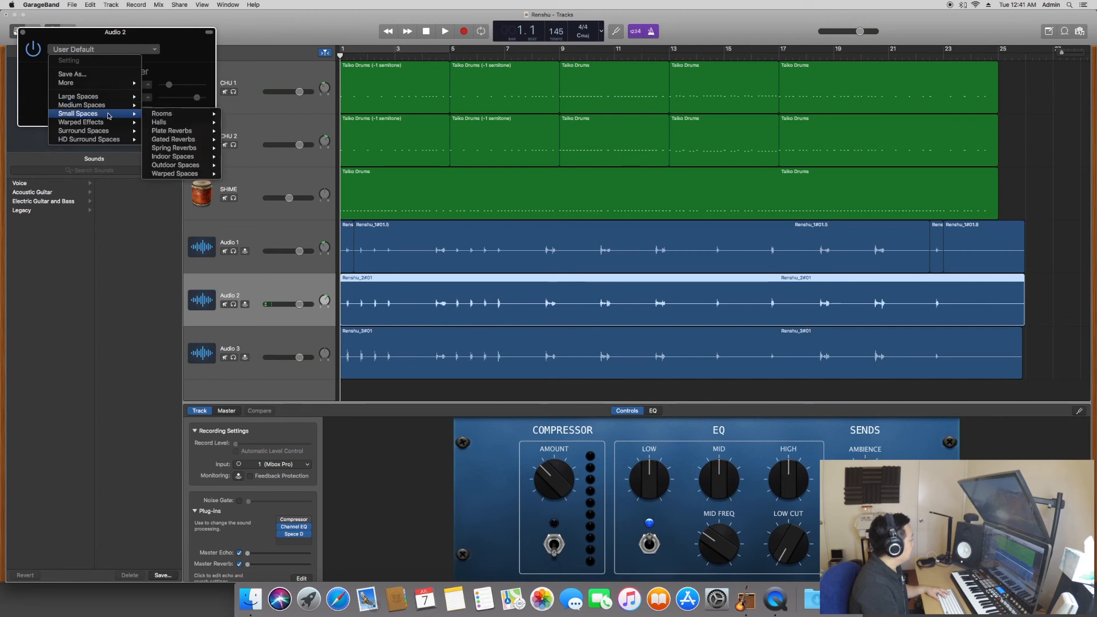
{"action": "mouse_move", "coordinate": [170, 132]}
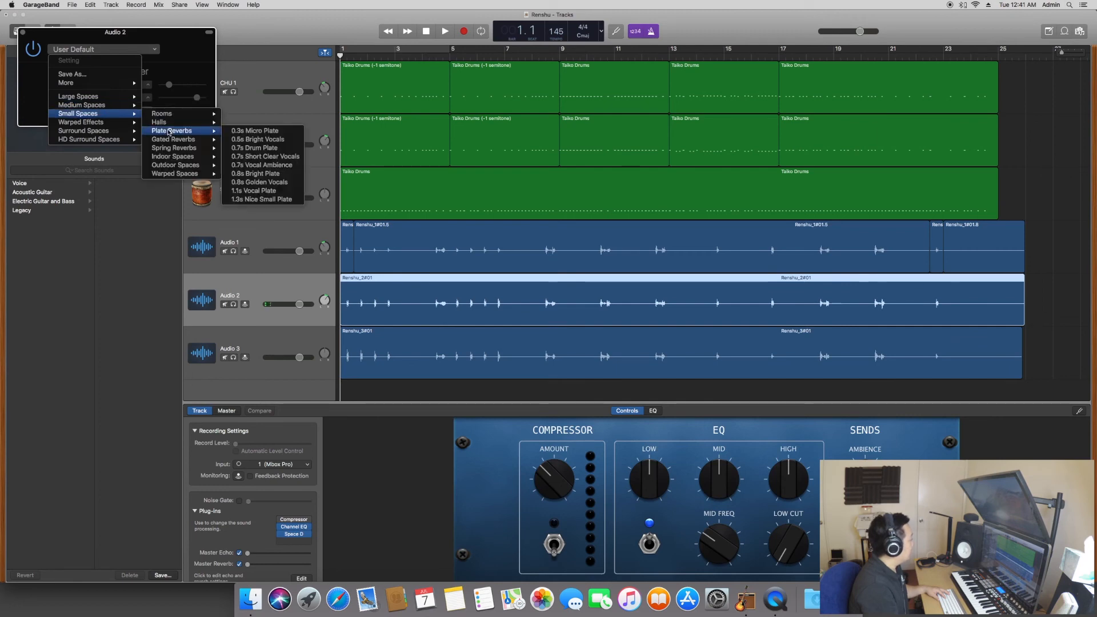
{"action": "left_click", "coordinate": [292, 158]}
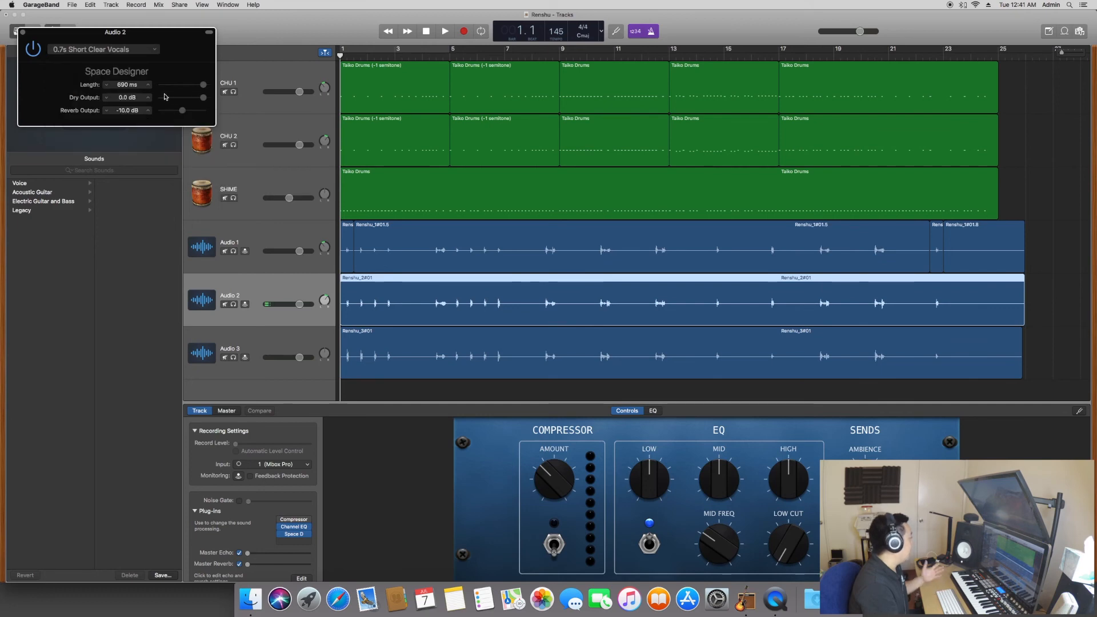
Set Audio 2's Space Designer Reverb Output to -27.0 dB, comparing it with Audio 1's setting, and close the plug-in window
{"action": "left_click", "coordinate": [277, 236]}
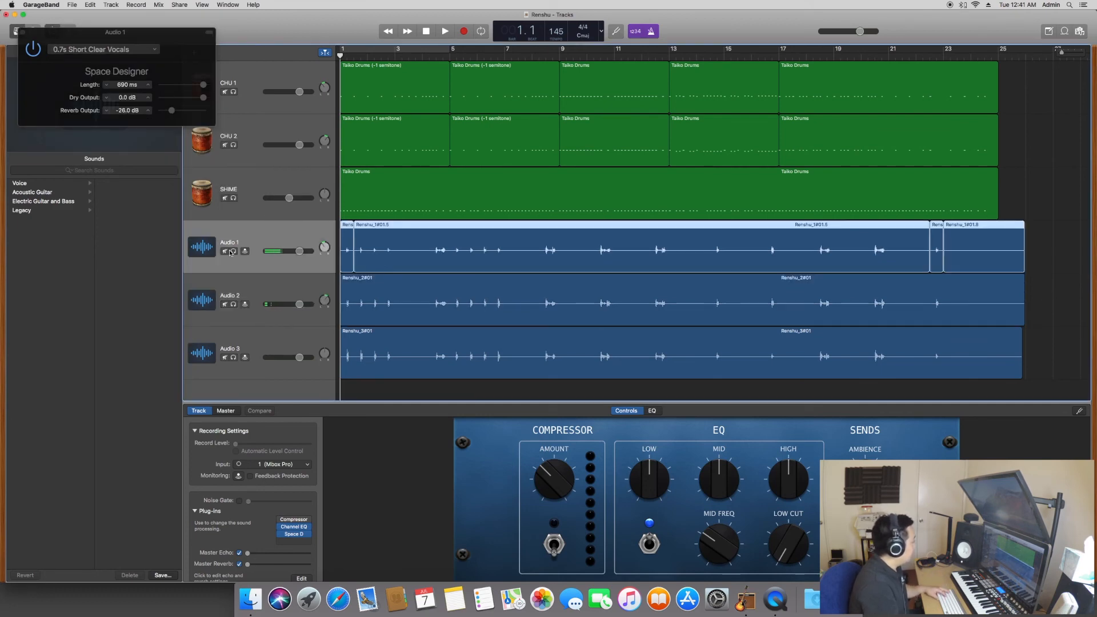
{"action": "left_click", "coordinate": [279, 291]}
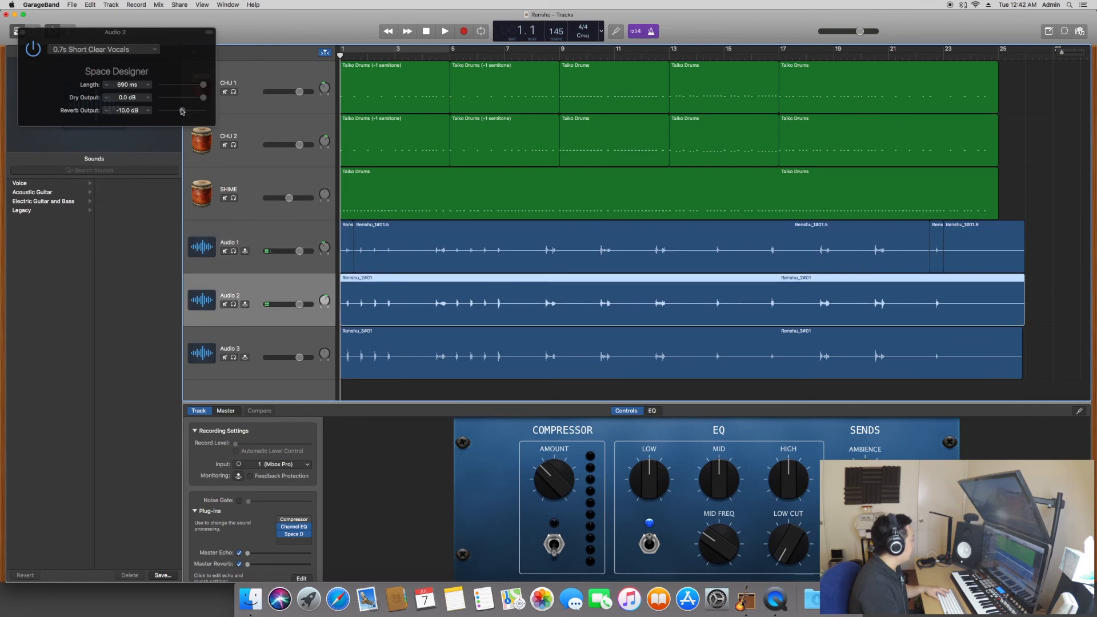
{"action": "left_click_drag", "start_coordinate": [181, 111], "coordinate": [180, 112]}
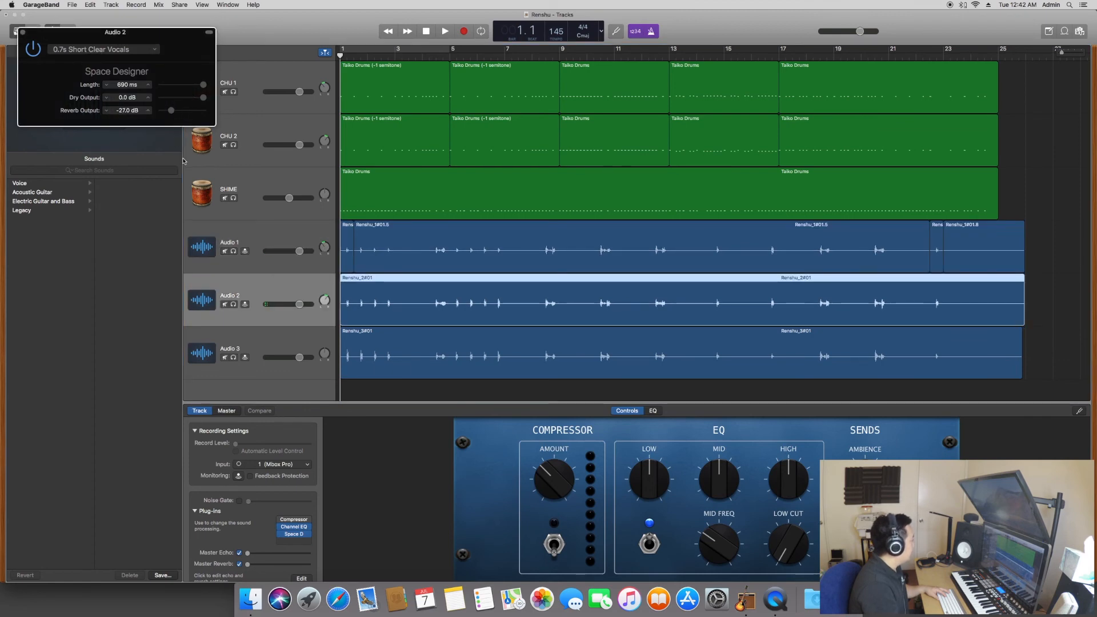
{"action": "left_click", "coordinate": [259, 231]}
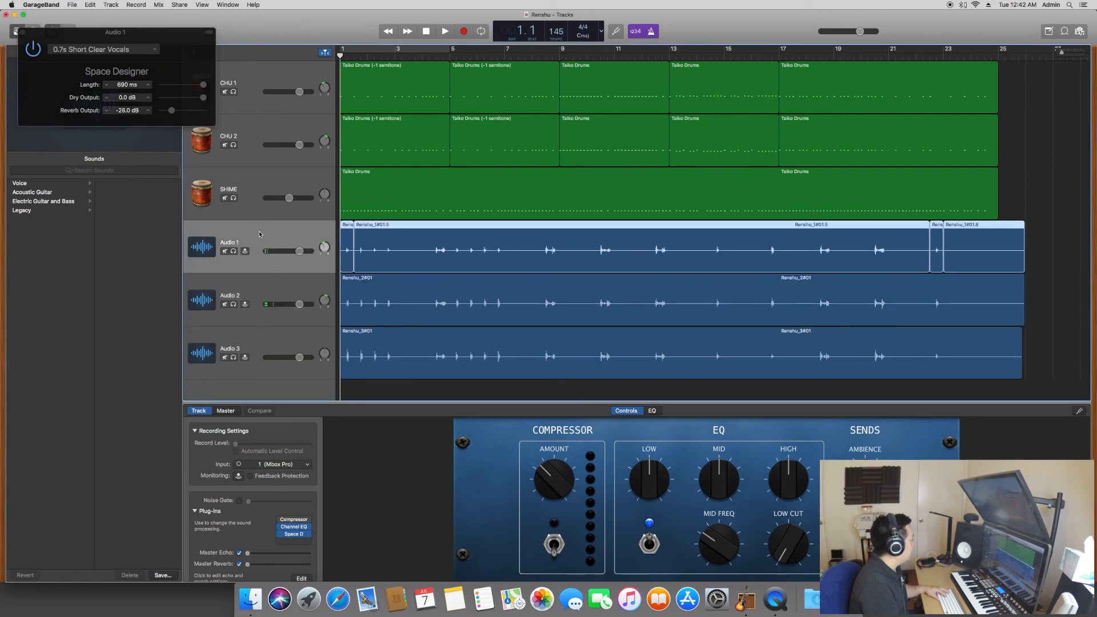
{"action": "left_click", "coordinate": [256, 289]}
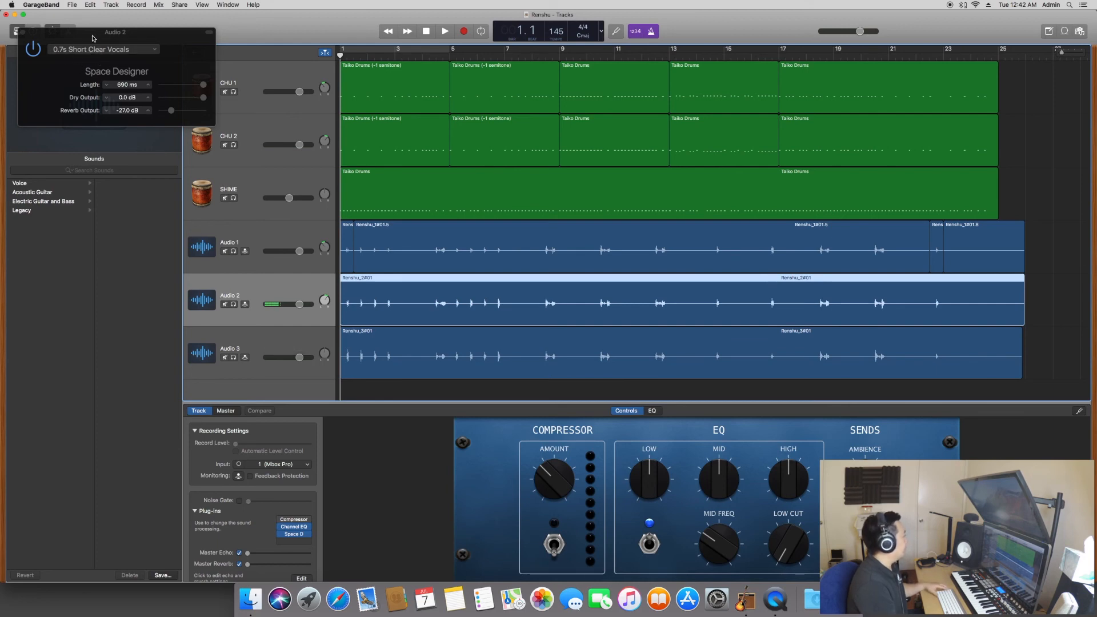
Add the Space Designer reverb plug-in to the empty effect slot of the Audio 3 track
{"action": "left_click", "coordinate": [264, 334]}
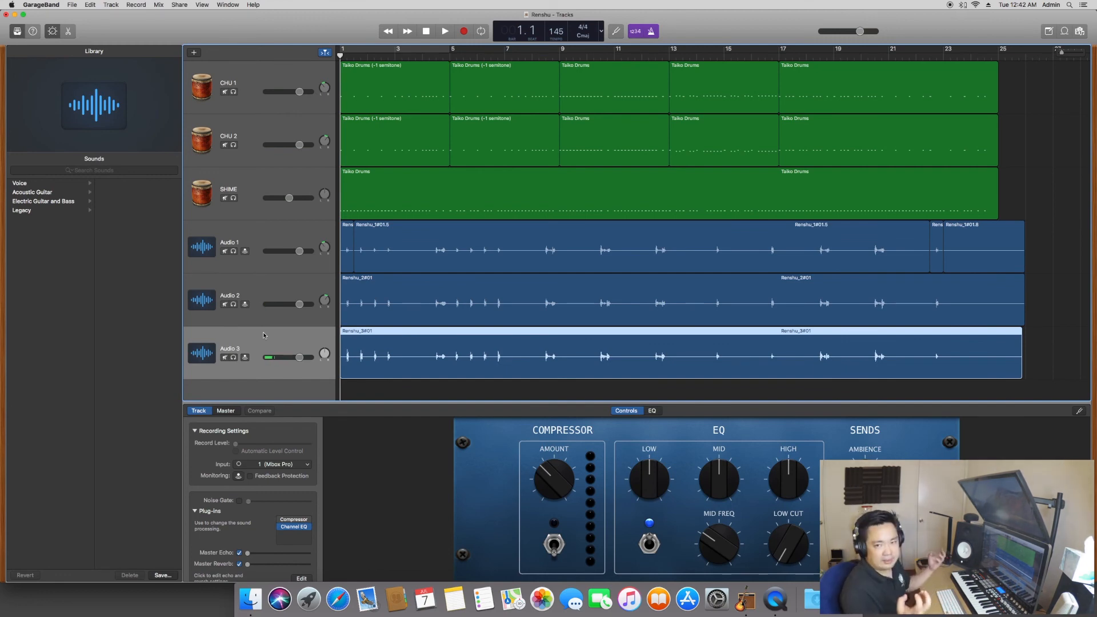
{"action": "left_click", "coordinate": [308, 536]}
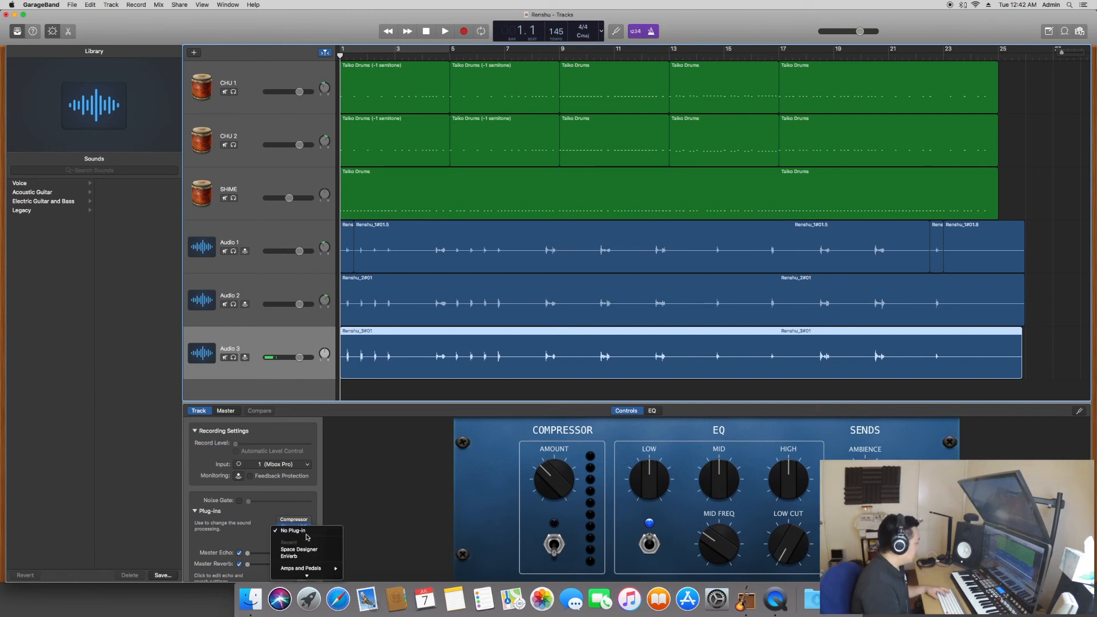
{"action": "mouse_move", "coordinate": [302, 569]}
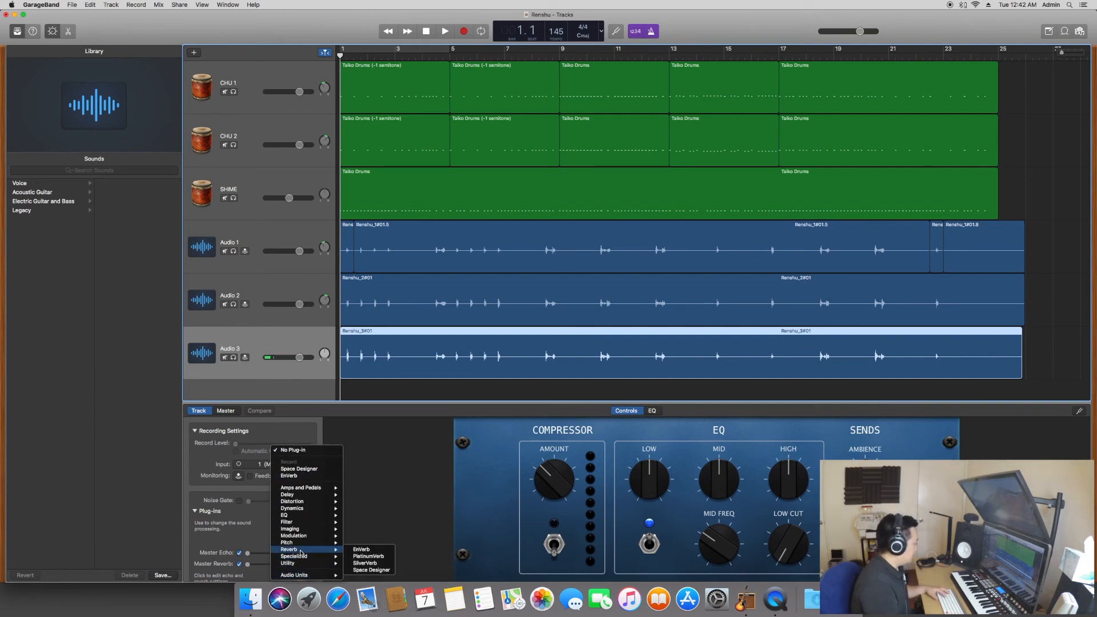
{"action": "left_click", "coordinate": [368, 571]}
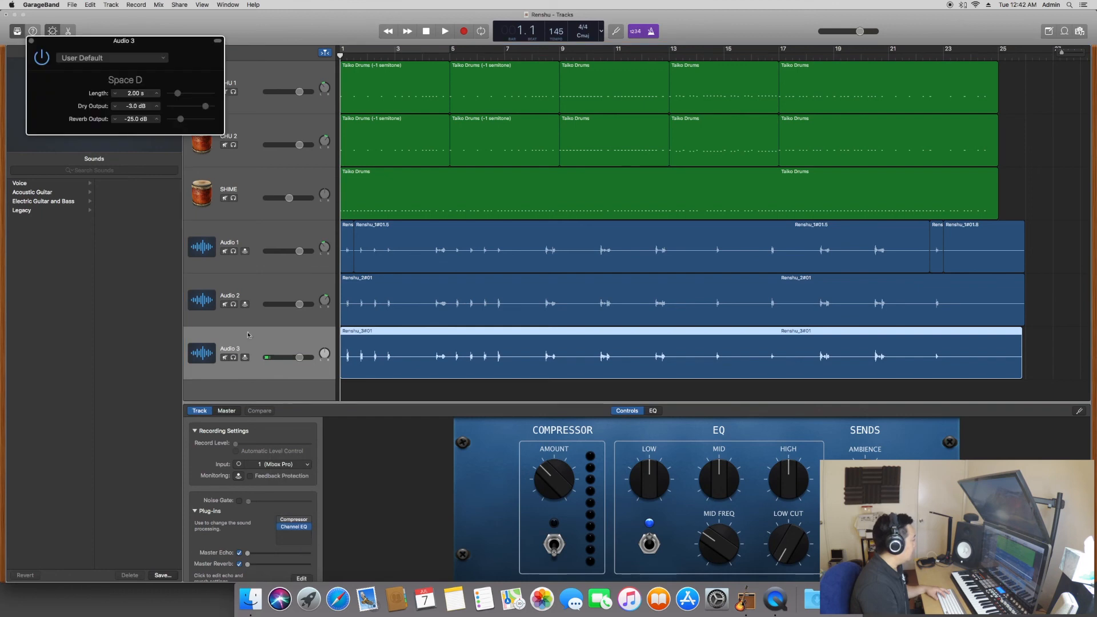
Load the small-space plate reverb preset 0.7s Short Clear Vocals in Audio 3's Space Designer and set Reverb Output to -26.0 dB
{"action": "left_click", "coordinate": [128, 59]}
{"action": "mouse_move", "coordinate": [122, 122]}
{"action": "mouse_move", "coordinate": [174, 138]}
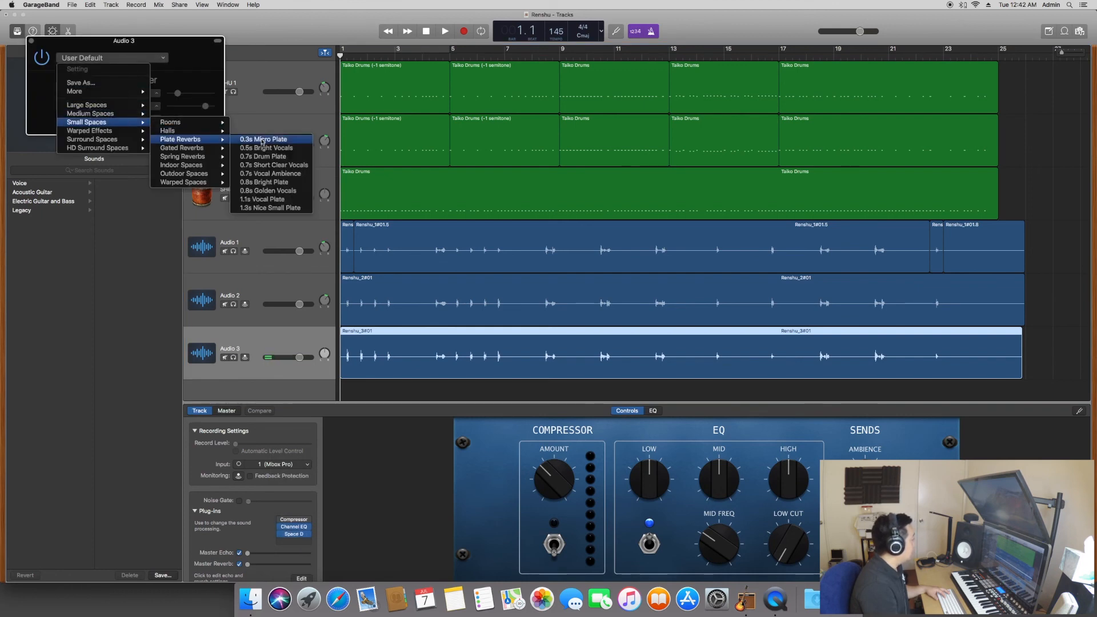
{"action": "left_click", "coordinate": [277, 165]}
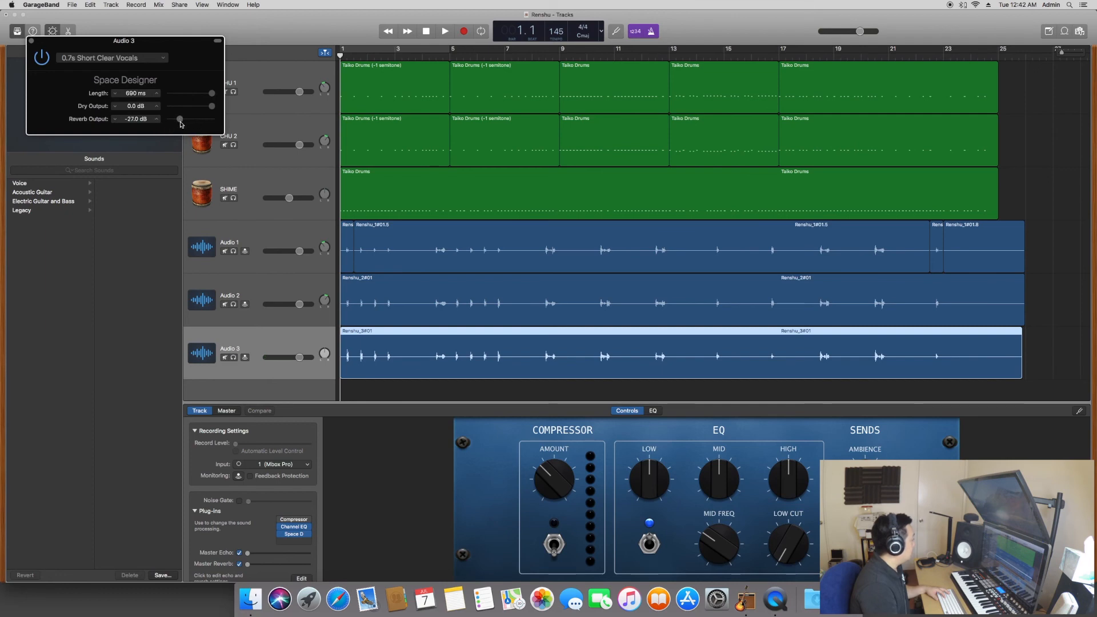
Compare the reverb settings of Audio 1 and Audio 2, and adjust Audio 2's Reverb Output to -28.0 dB
{"action": "left_click", "coordinate": [268, 310]}
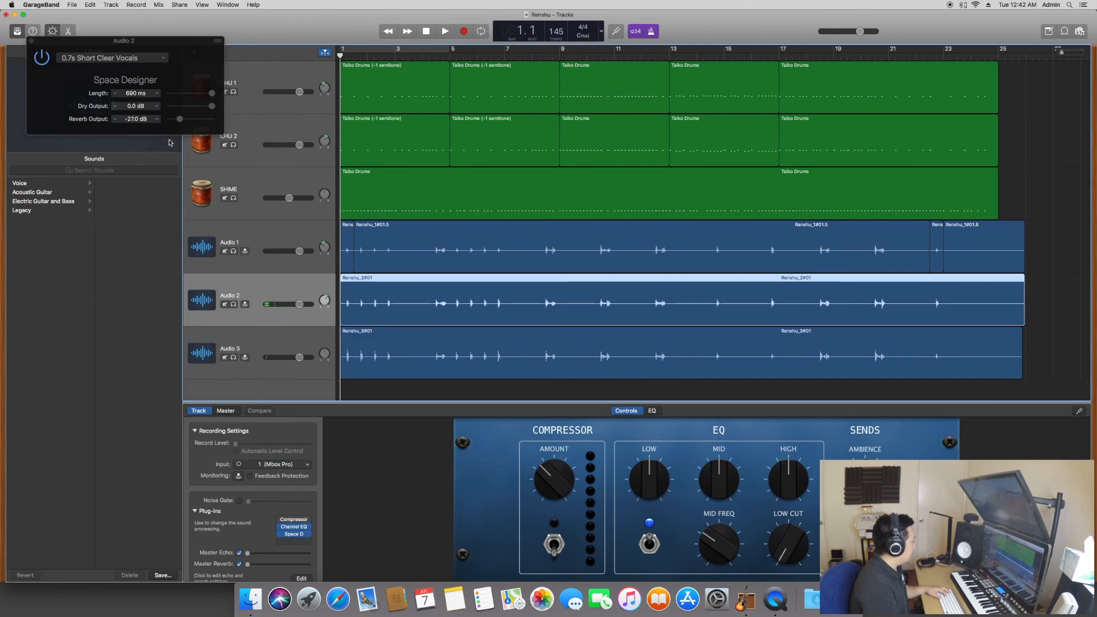
{"action": "left_click", "coordinate": [254, 239]}
{"action": "left_click", "coordinate": [260, 282]}
{"action": "left_click", "coordinate": [181, 120]}
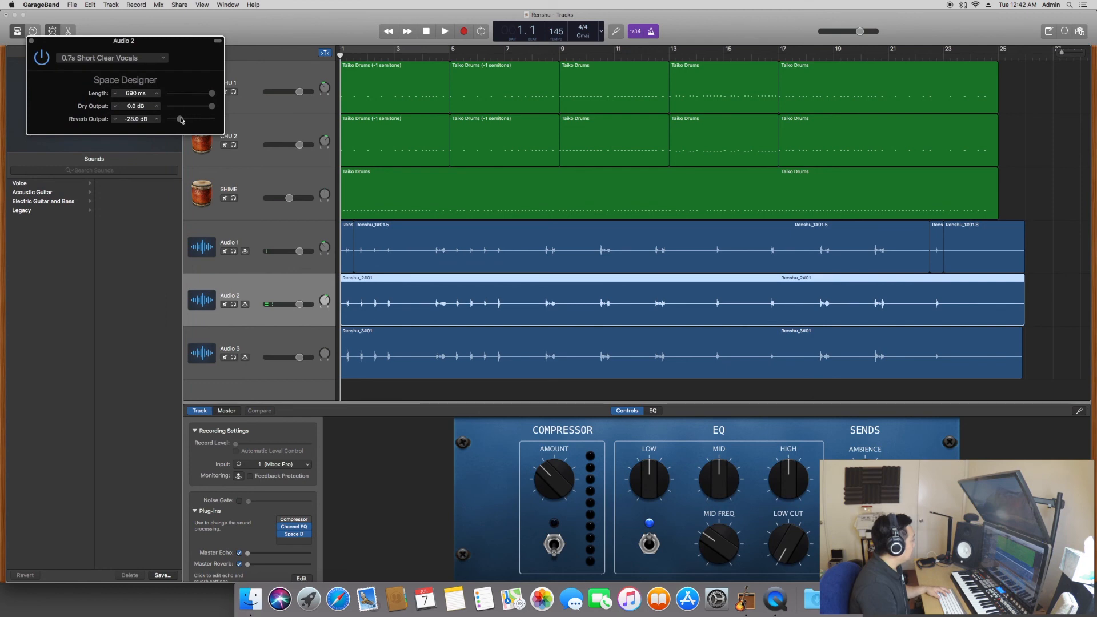
Review Audio 3's Space Designer settings in a widened plug-in window and play the whole mix from the beginning
{"action": "left_click", "coordinate": [275, 334]}
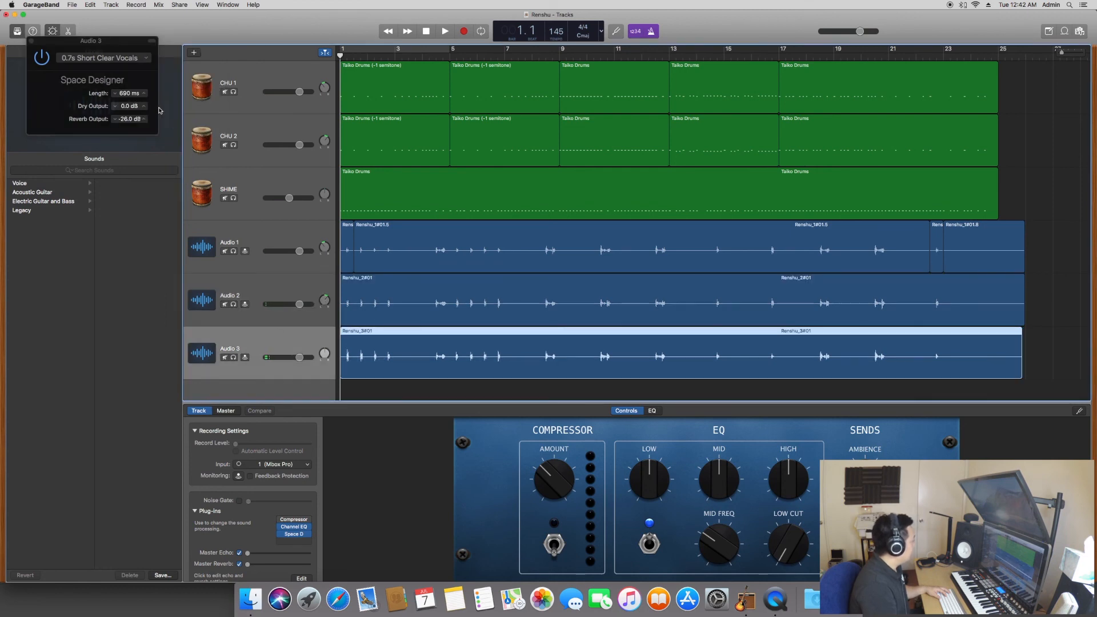
{"action": "left_click_drag", "start_coordinate": [155, 133], "coordinate": [271, 140]}
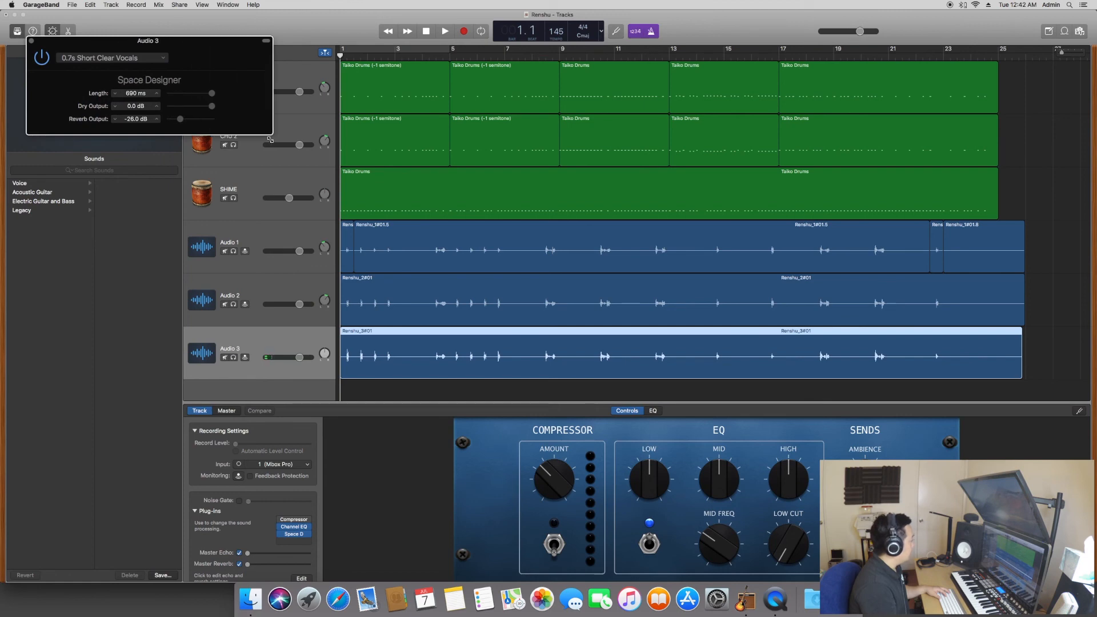
{"action": "left_click", "coordinate": [343, 29]}
{"action": "key", "text": "space"}
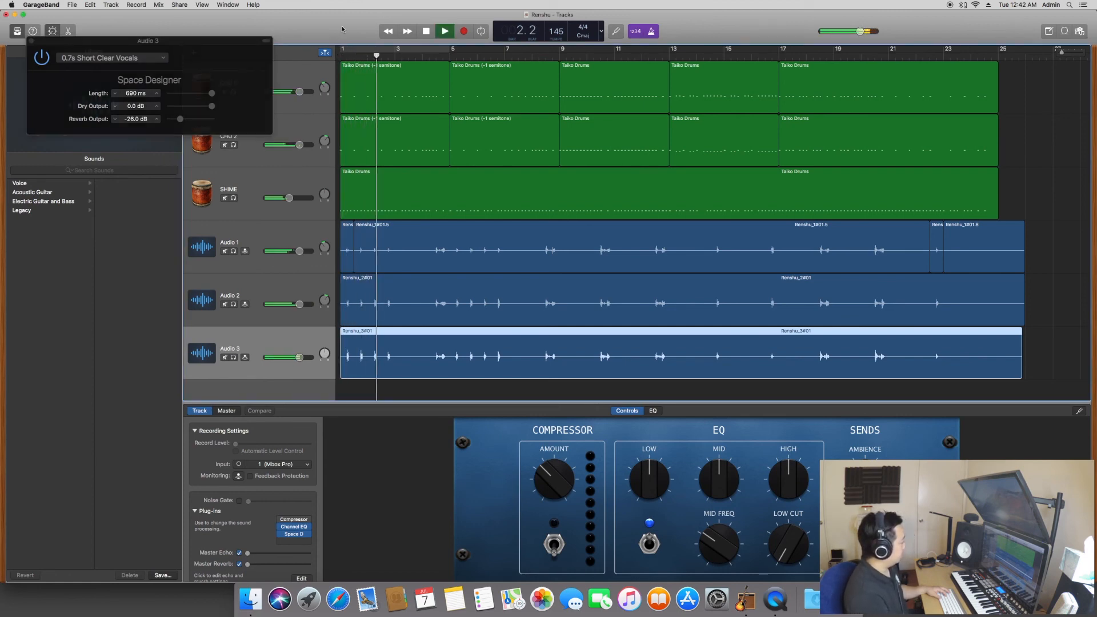
Close the Space Designer window, stop playback, and lower Audio 1, Audio 2 and Audio 3 to -12.0 dB each
{"action": "left_click", "coordinate": [31, 42]}
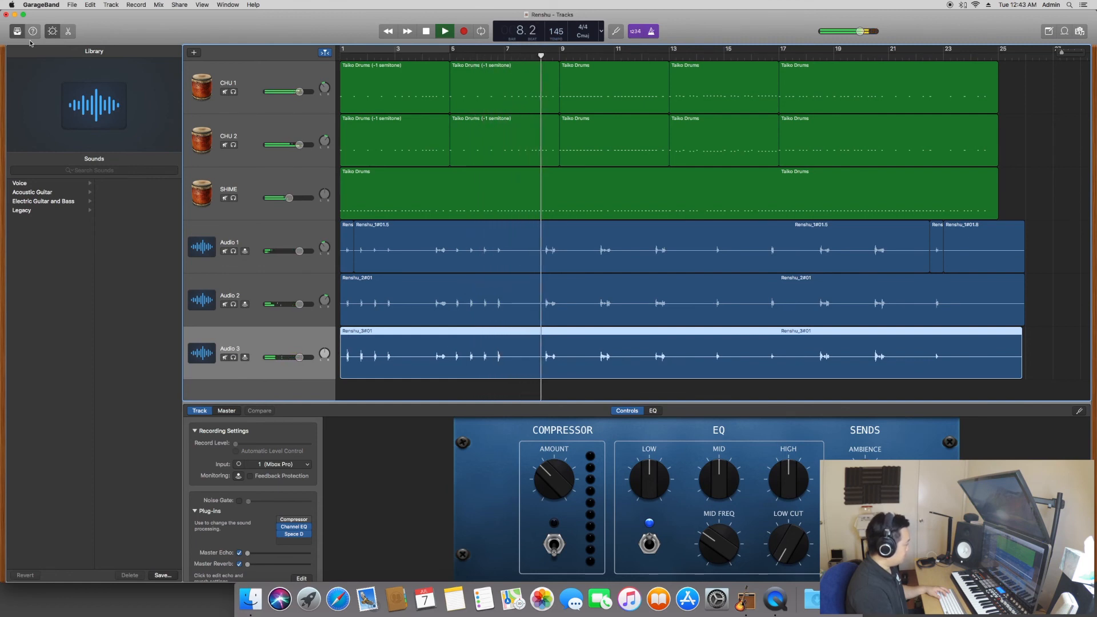
{"action": "key", "text": "space"}
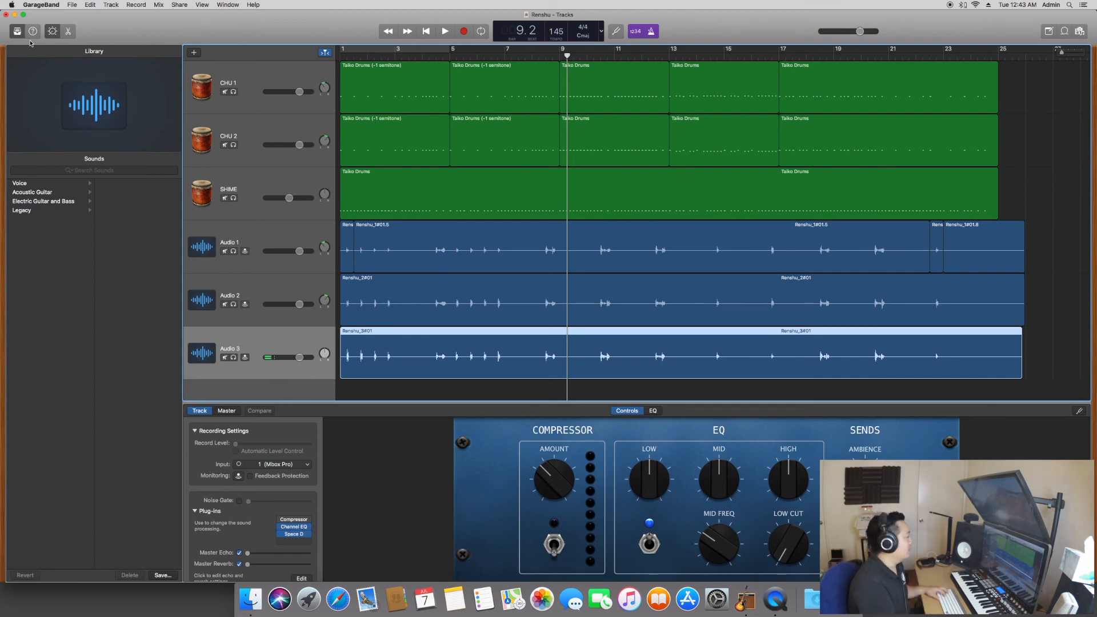
{"action": "left_click", "coordinate": [258, 288]}
{"action": "left_click", "coordinate": [265, 234]}
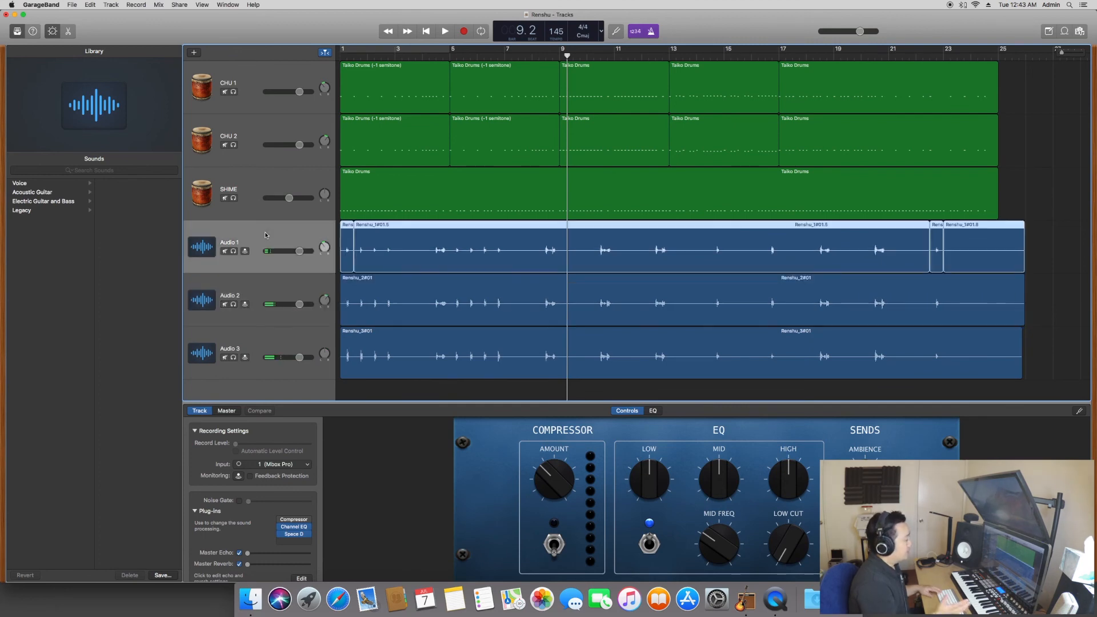
{"action": "left_click", "coordinate": [299, 251]}
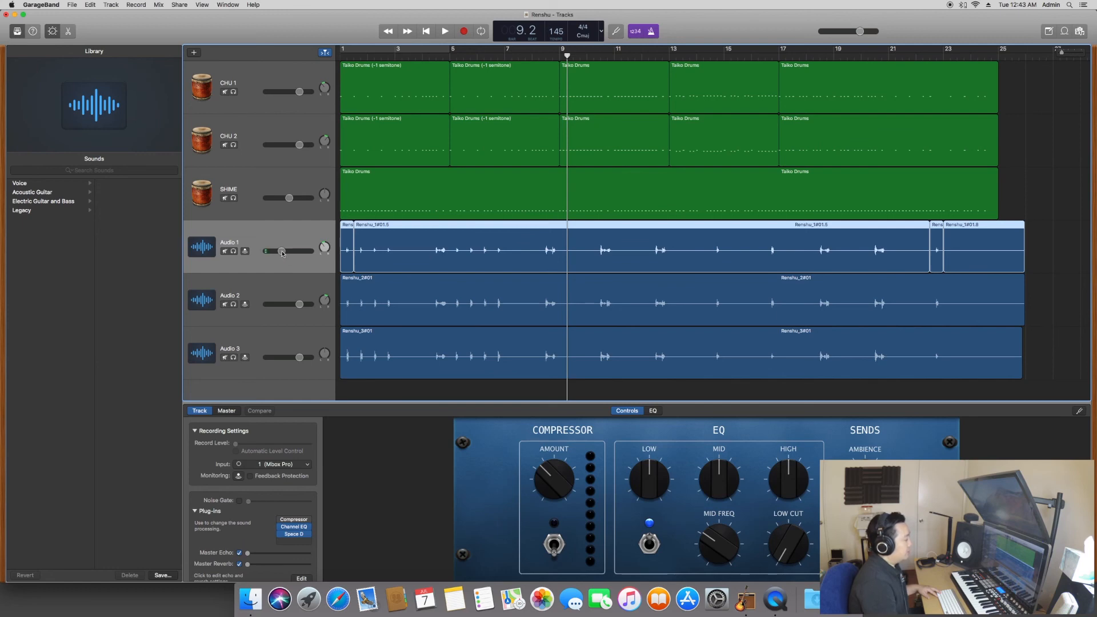
{"action": "left_click_drag", "start_coordinate": [299, 304], "coordinate": [284, 304]}
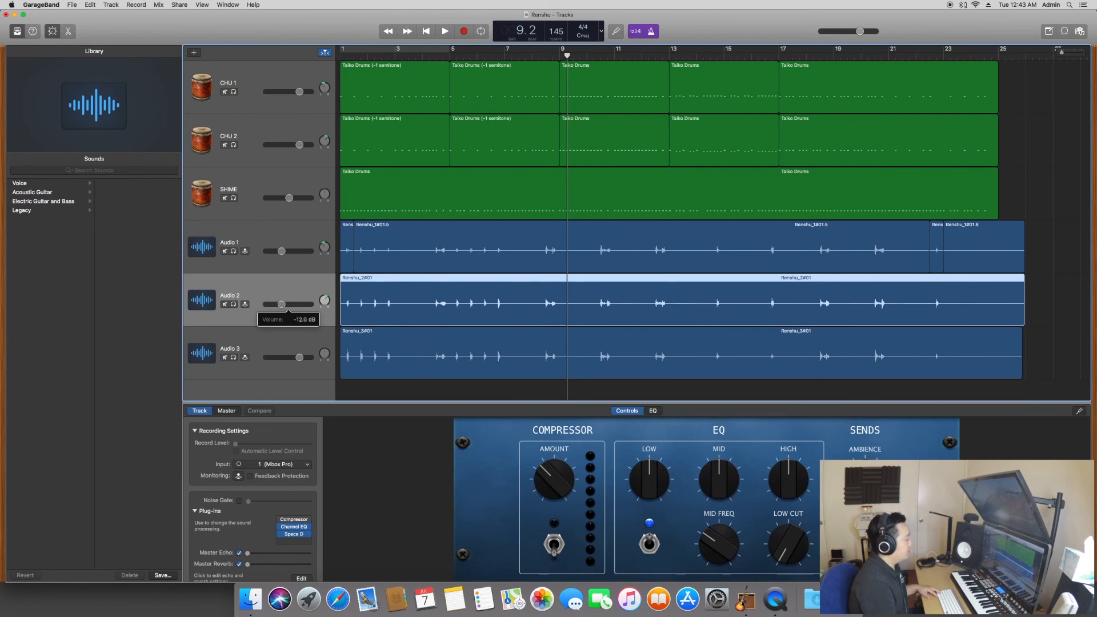
{"action": "left_click_drag", "start_coordinate": [299, 357], "coordinate": [295, 357]}
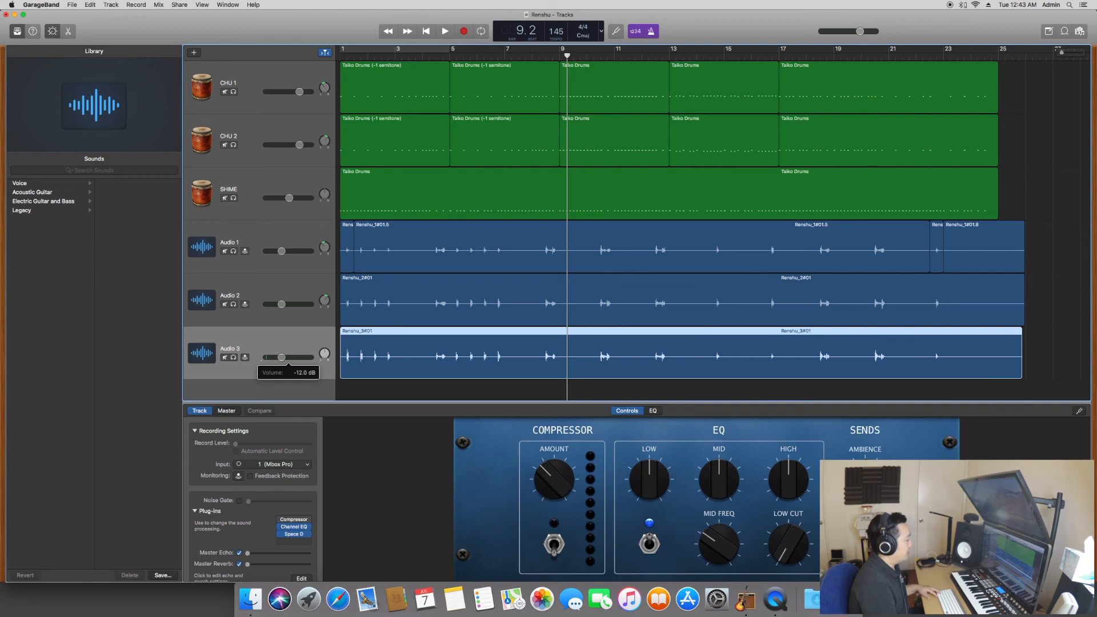
Listen to more of the mix, and lower Audio 3 to -16.0 dB, Audio 2 to -15.8 dB and Audio 1 to -16.0 dB
{"action": "key", "text": "space"}
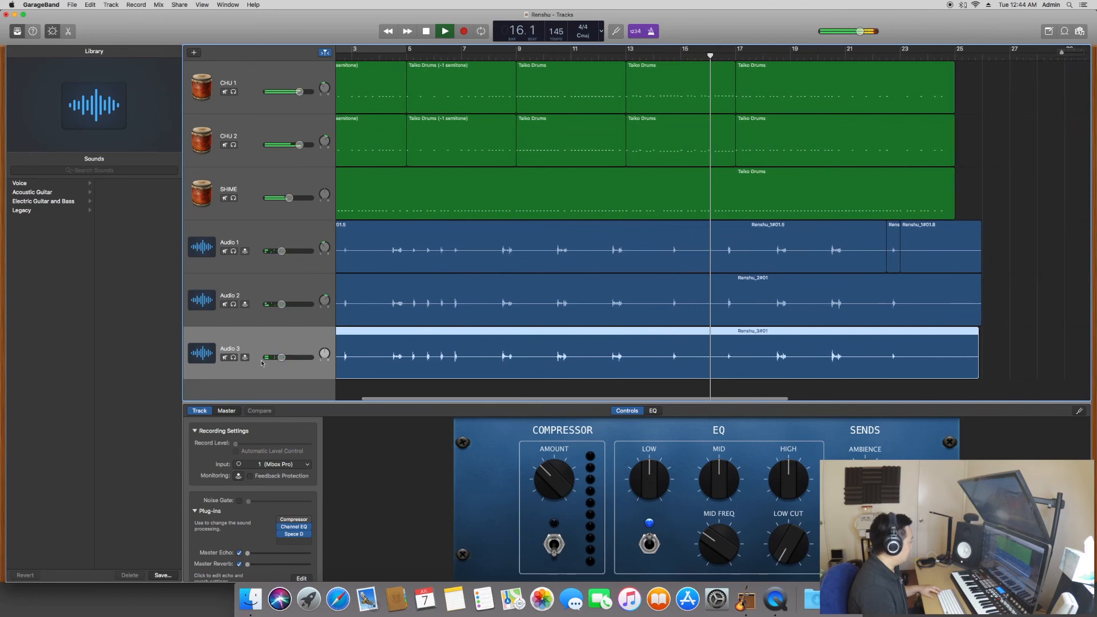
{"action": "key", "text": "space"}
{"action": "mouse_move", "coordinate": [282, 357]}
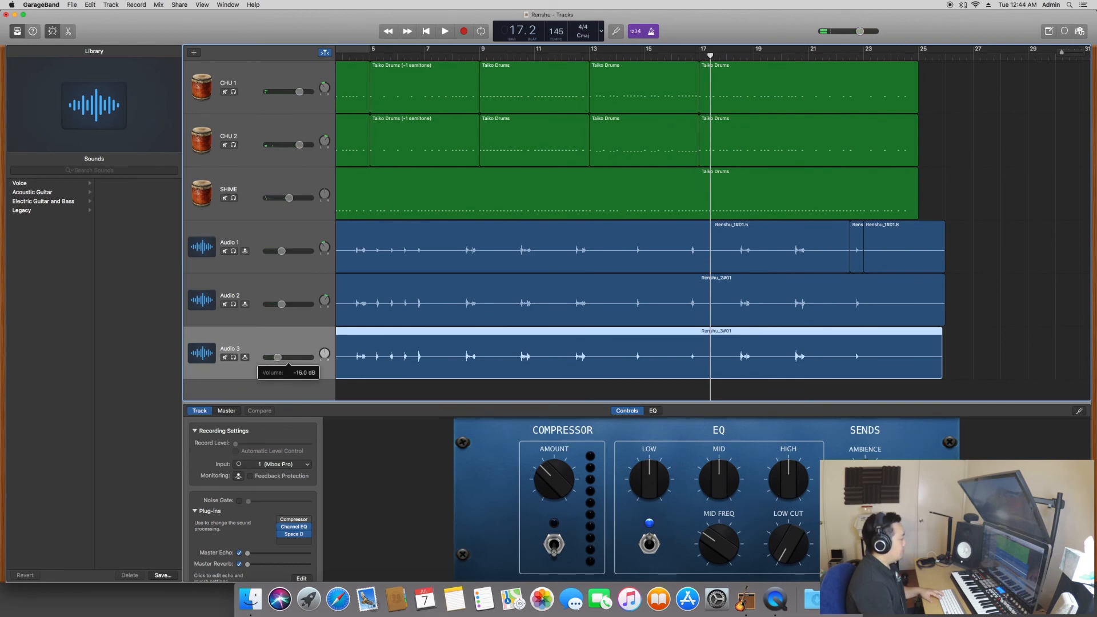
{"action": "left_click_drag", "start_coordinate": [281, 304], "coordinate": [279, 304]}
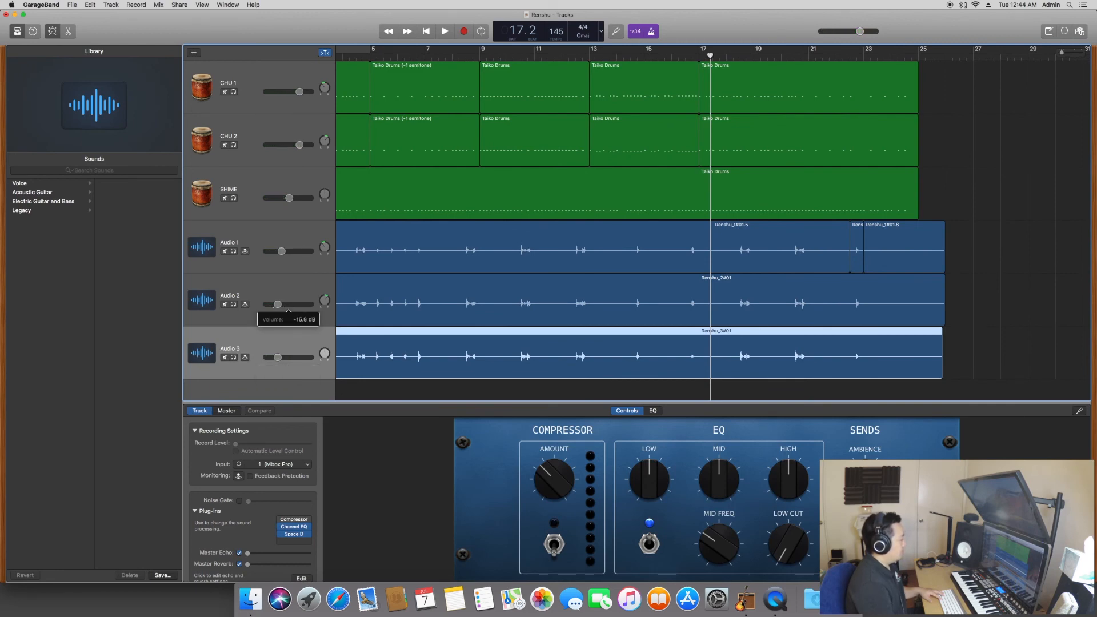
{"action": "mouse_move", "coordinate": [281, 251]}
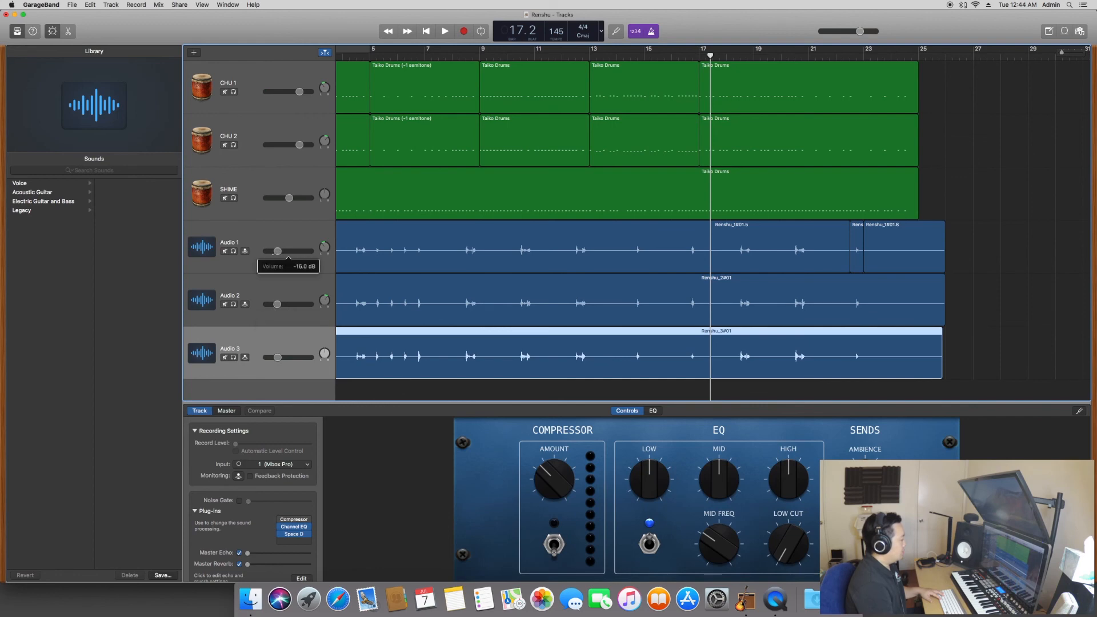
After another listen, raise Audio 1 to -12.8 dB and Audio 2 and Audio 3 to about -13 dB, and replay from the beginning
{"action": "key", "text": "space"}
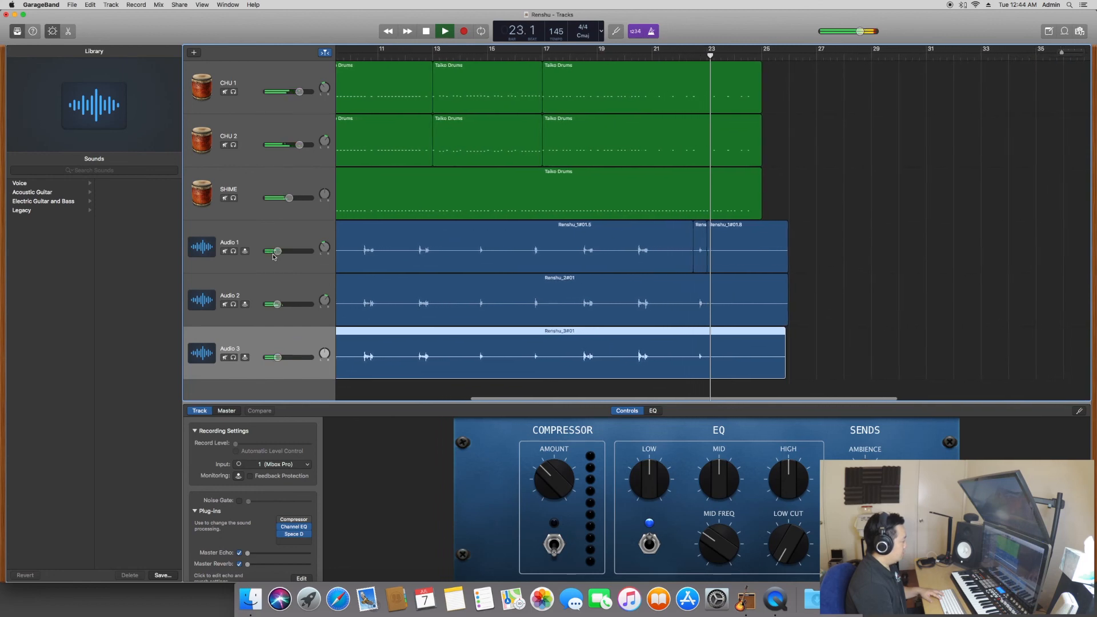
{"action": "key", "text": "space"}
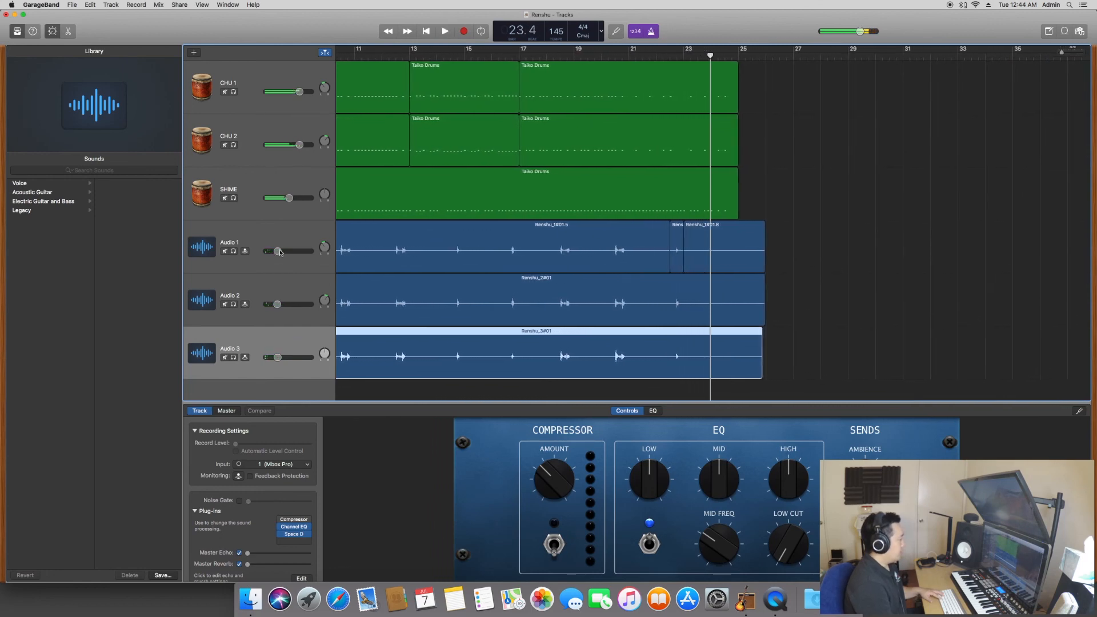
{"action": "left_click_drag", "start_coordinate": [280, 252], "coordinate": [281, 251]}
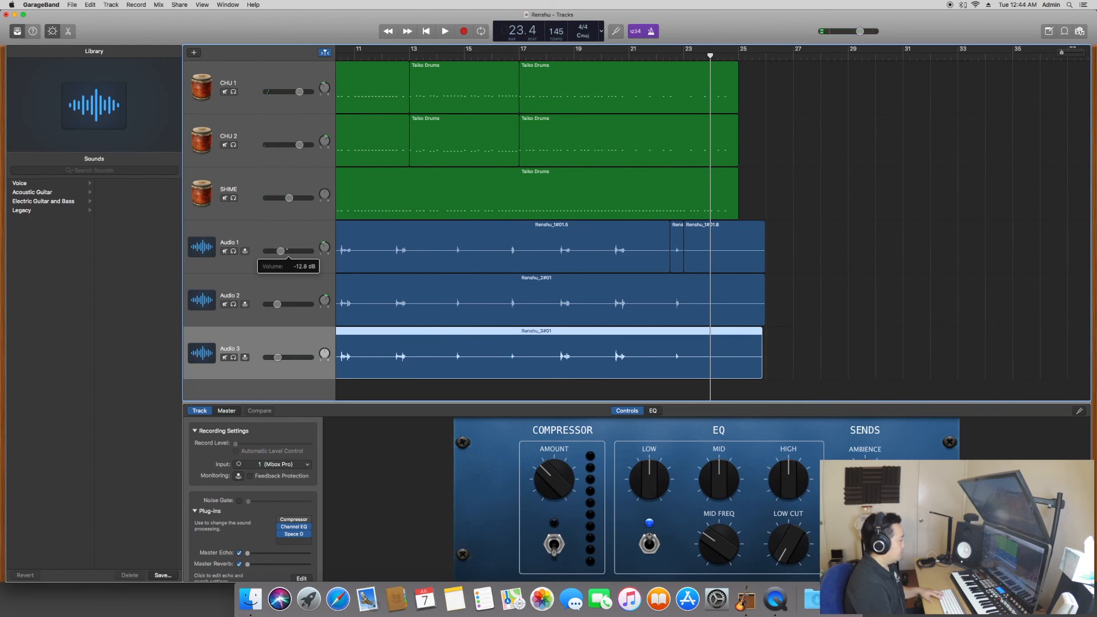
{"action": "left_click_drag", "start_coordinate": [277, 304], "coordinate": [277, 304]}
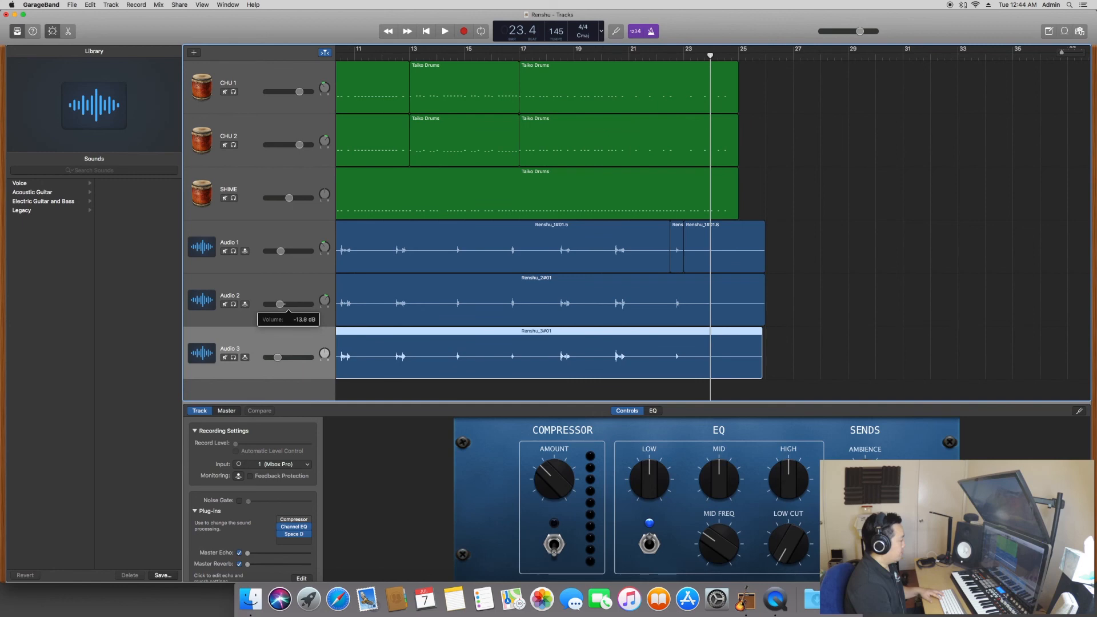
{"action": "left_click_drag", "start_coordinate": [281, 304], "coordinate": [280, 304]}
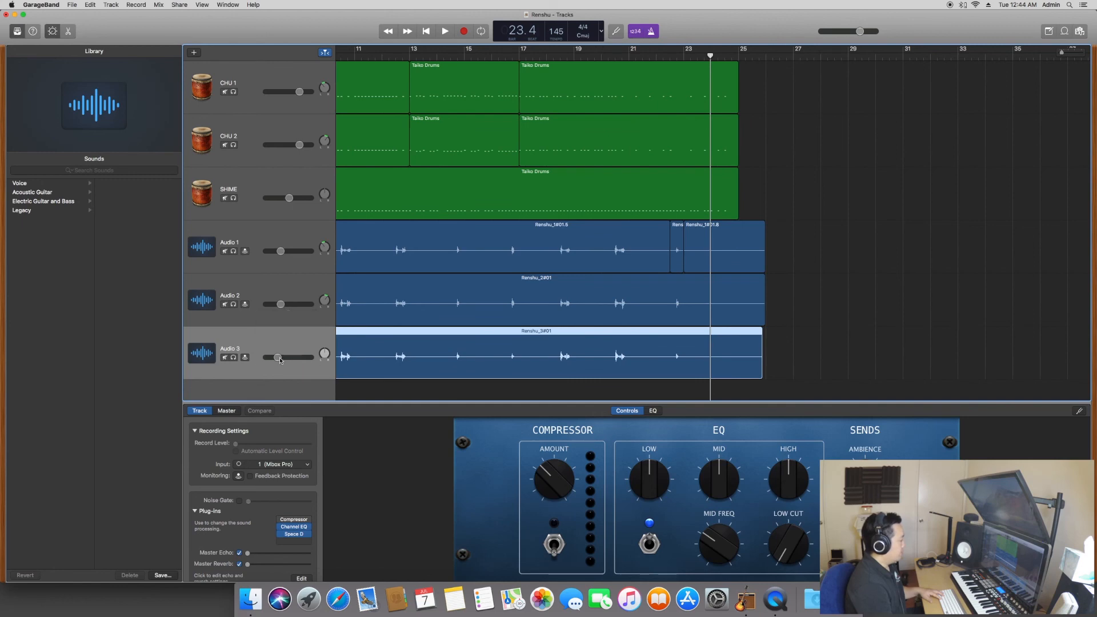
{"action": "left_click_drag", "start_coordinate": [279, 358], "coordinate": [281, 357]}
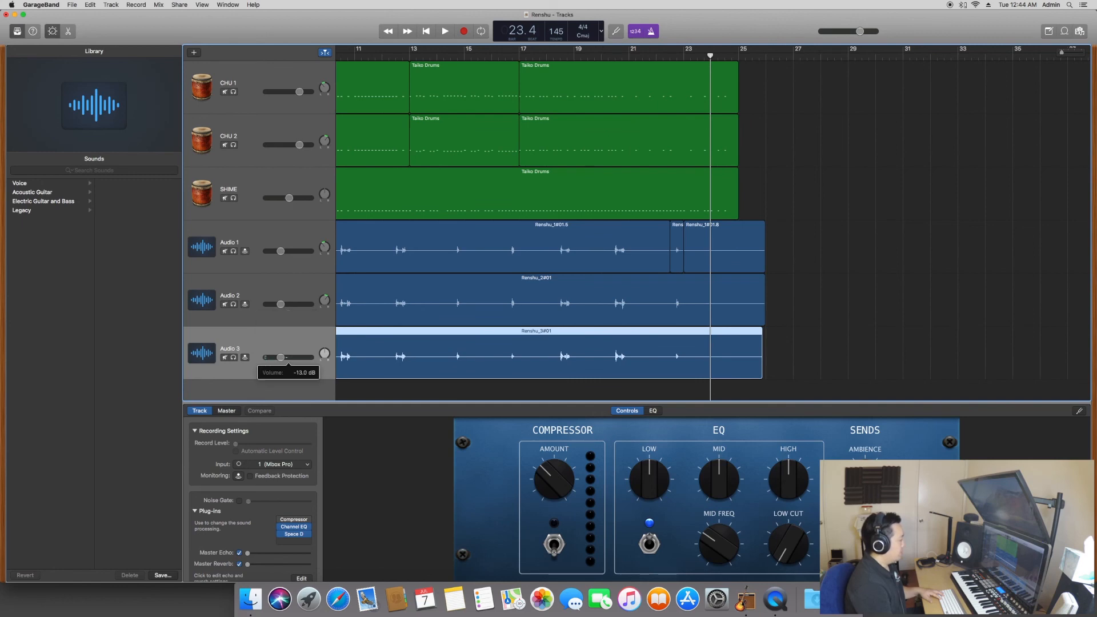
{"action": "left_click_drag", "start_coordinate": [280, 357], "coordinate": [280, 358]}
{"action": "key", "text": "Return"}
{"action": "key", "text": "space"}
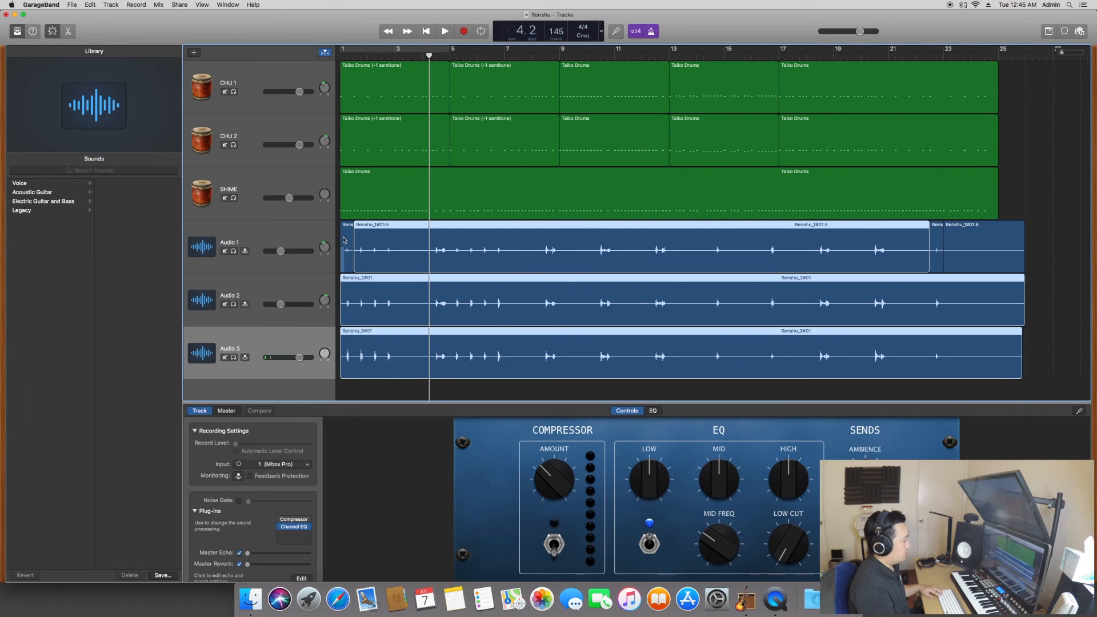
Try splitting the three microphone recordings at bar 4 and deleting the opening section from Audio 1 and Audio 2
{"action": "mouse_move", "coordinate": [429, 56]}
{"action": "left_mouse_down"}
{"action": "mouse_move", "coordinate": [396, 56]}
{"action": "mouse_move", "coordinate": [422, 55]}
{"action": "left_mouse_up"}
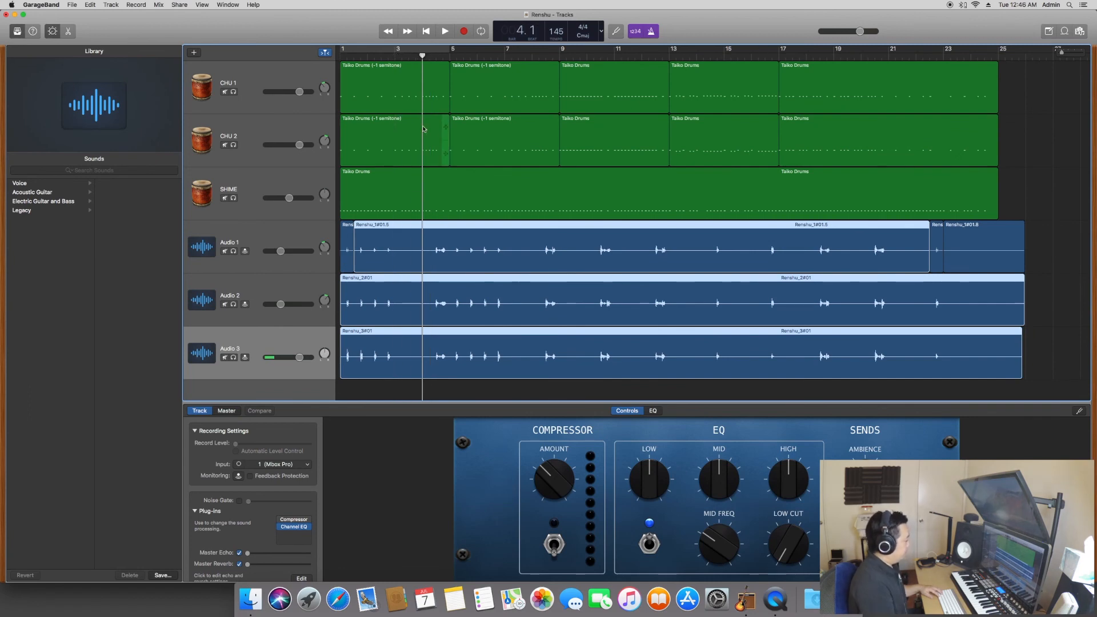
{"action": "key", "text": "super+t"}
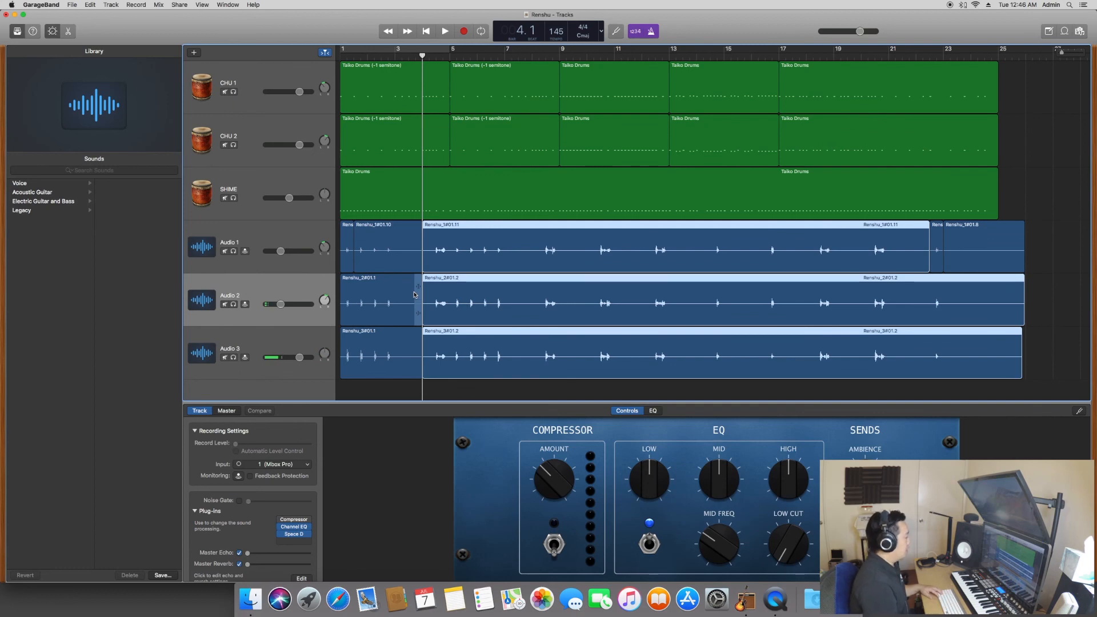
{"action": "left_click", "coordinate": [395, 235]}
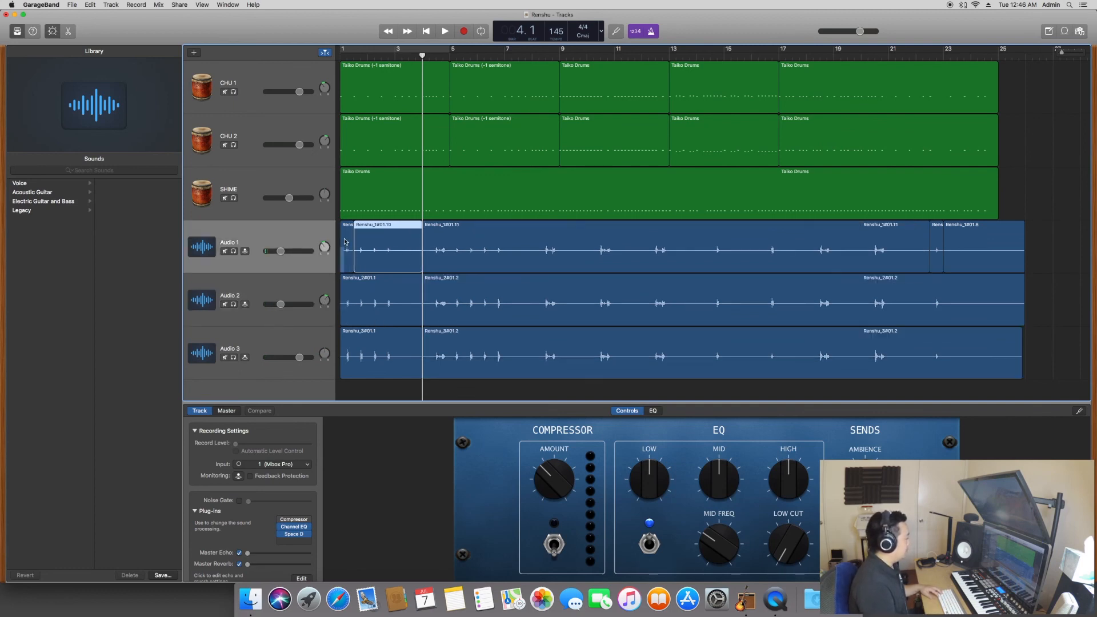
{"action": "left_click", "coordinate": [363, 286], "text": "shift"}
{"action": "key", "text": "Delete"}
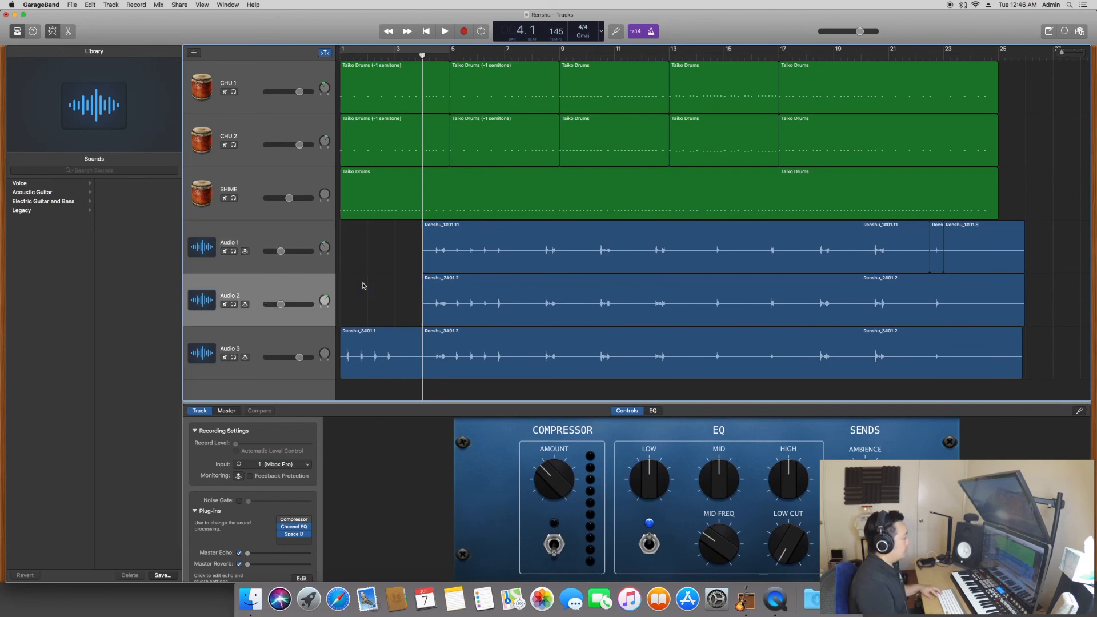
Split the remaining long regions on Audio 1, Audio 2 and Audio 3 at bar 5
{"action": "left_click", "coordinate": [451, 56]}
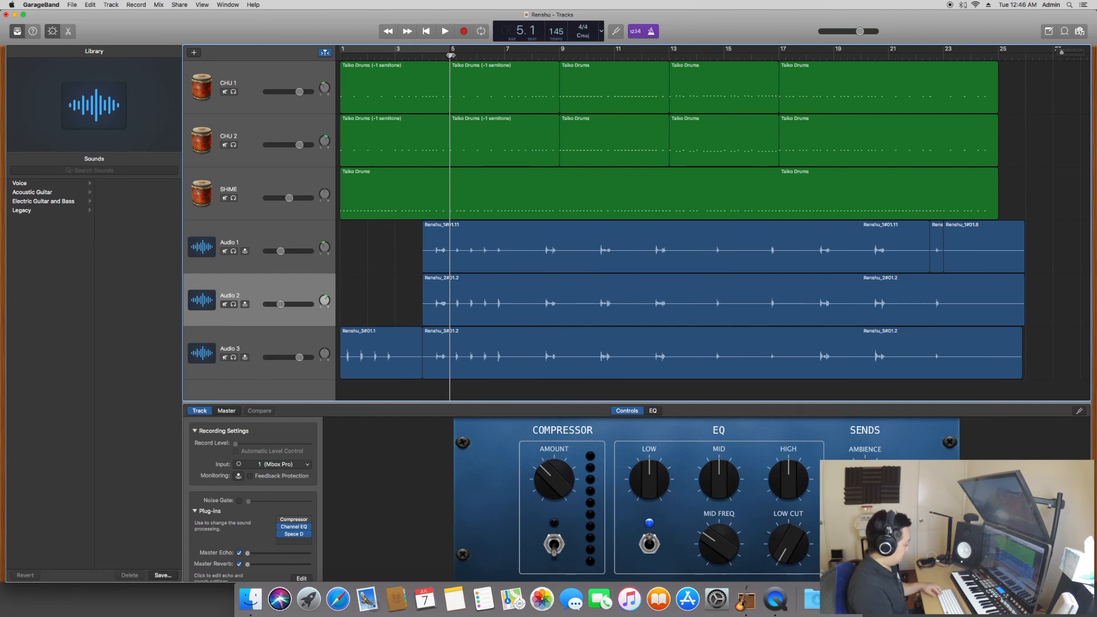
{"action": "left_click", "coordinate": [511, 231]}
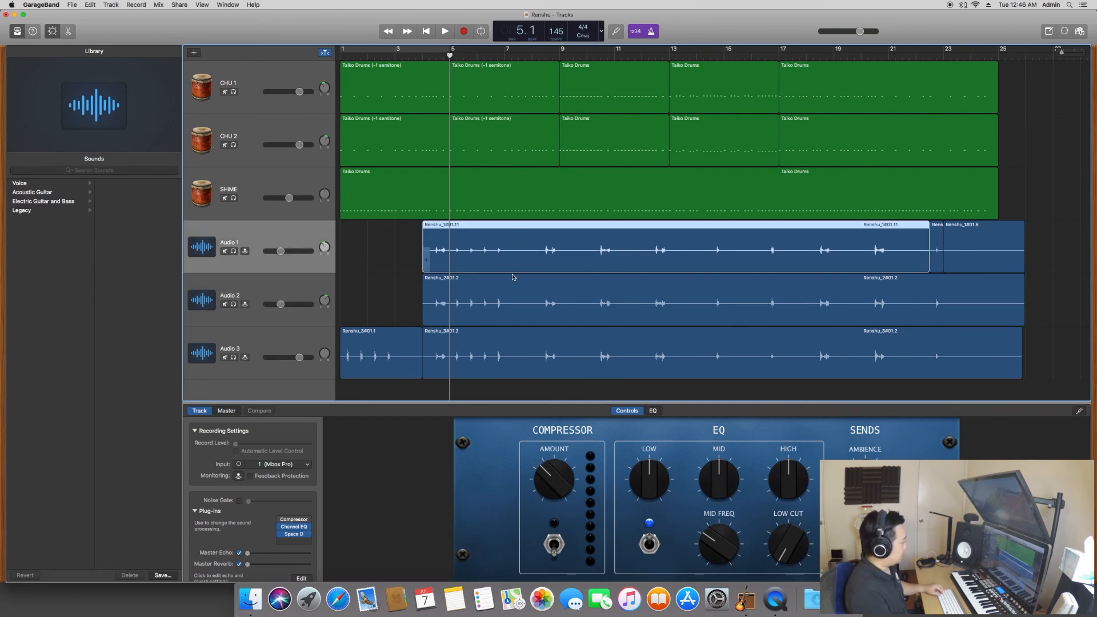
{"action": "left_click", "coordinate": [517, 285], "text": "shift"}
{"action": "left_click", "coordinate": [521, 350], "text": "shift"}
{"action": "key", "text": "super+t"}
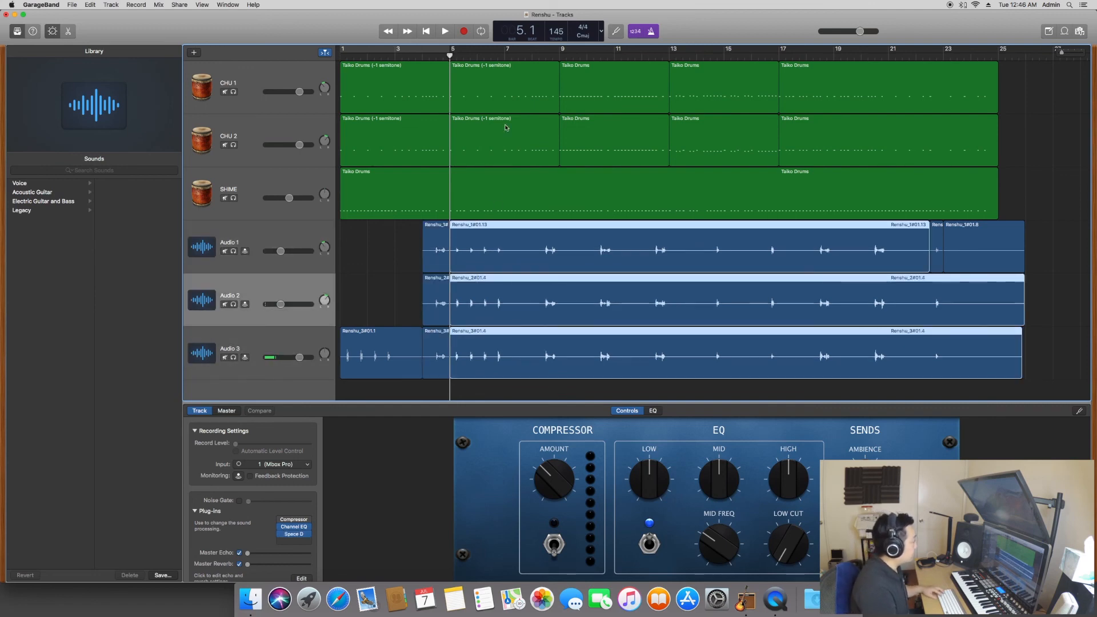
Split the three recordings at bar 8 and delete the bar 5 to 8 section from Audio 1 and Audio 2
{"action": "left_click_drag", "start_coordinate": [529, 55], "coordinate": [533, 56]}
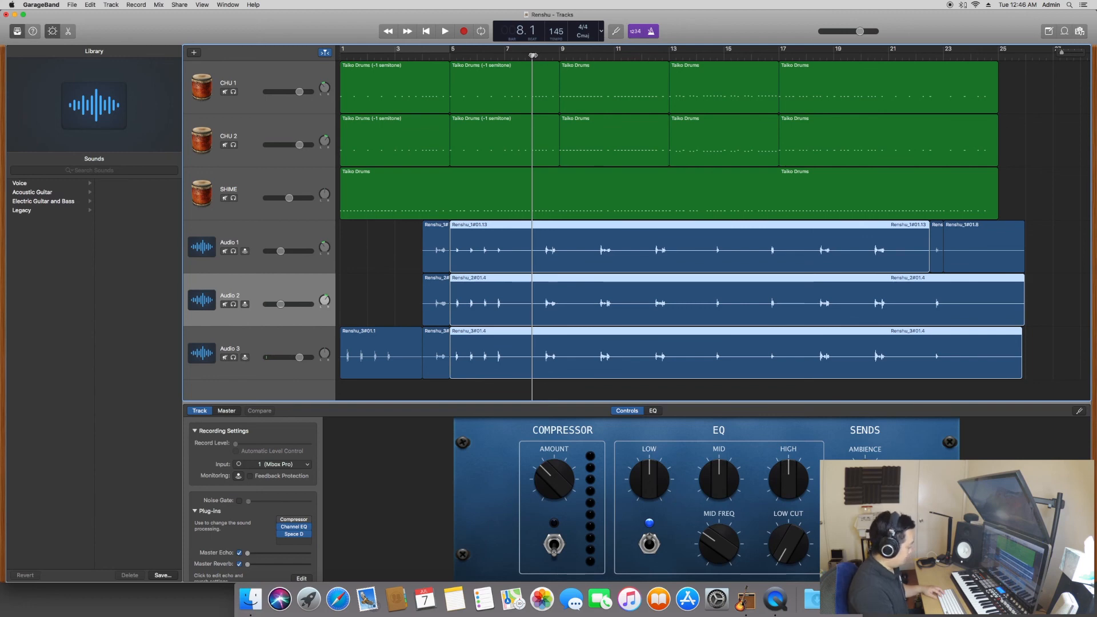
{"action": "key", "text": "super+t"}
{"action": "left_click", "coordinate": [491, 260]}
{"action": "left_click", "coordinate": [490, 314], "text": "shift"}
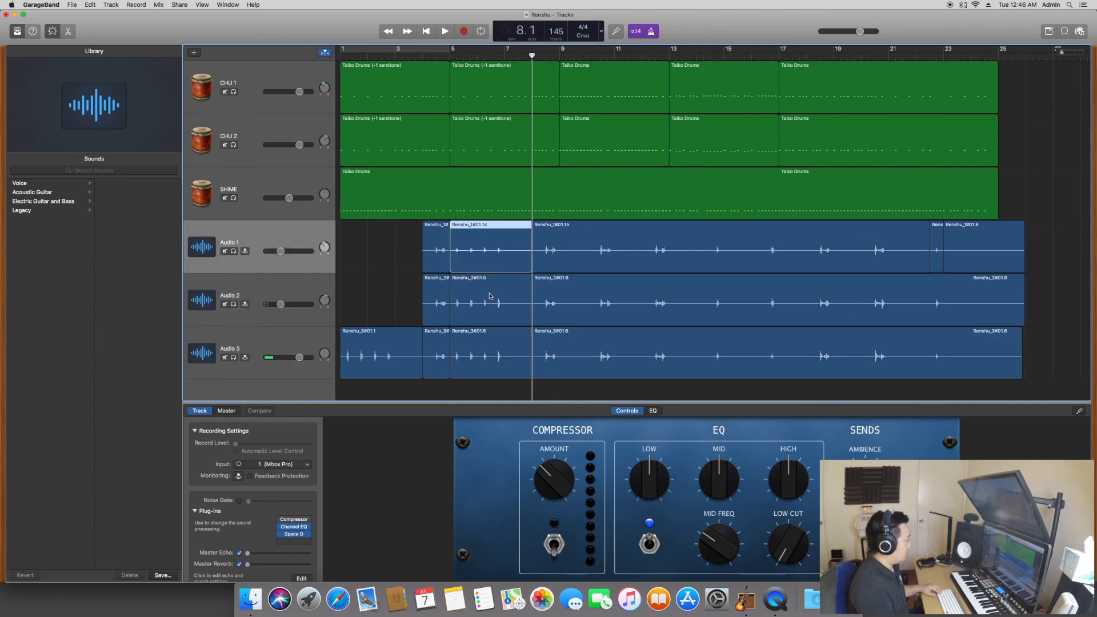
{"action": "left_click", "coordinate": [489, 370], "text": "shift"}
{"action": "left_click", "coordinate": [489, 370], "text": "shift"}
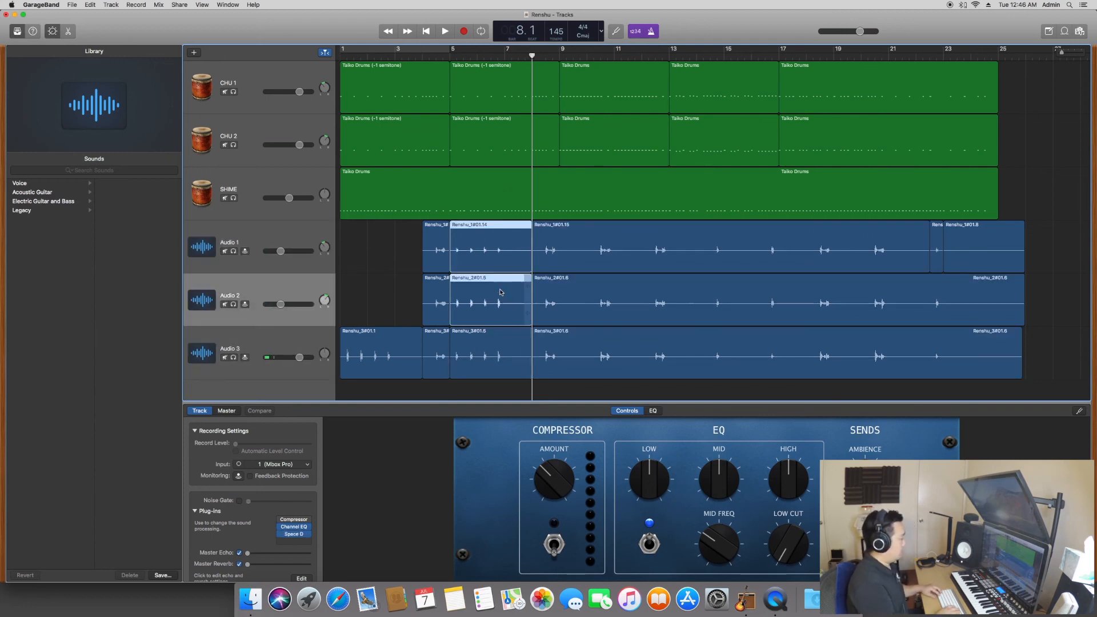
{"action": "key", "text": "Delete"}
Play the edited recordings from the beginning, and undo all the splits and deletions on the audio tracks
{"action": "key", "text": "Return"}
{"action": "key", "text": "space"}
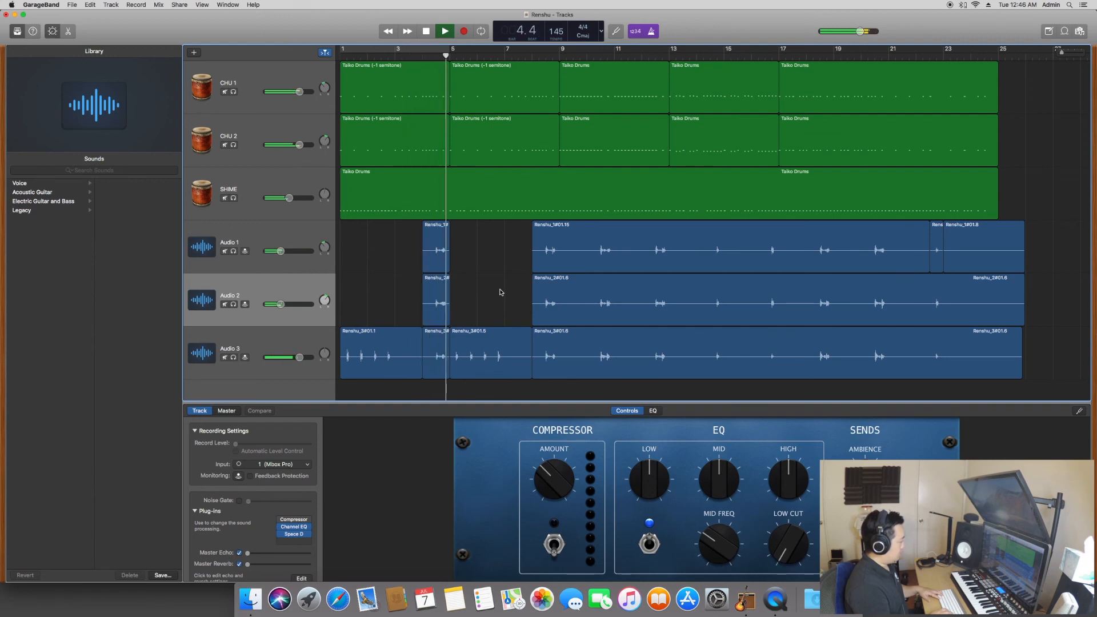
{"action": "key", "text": "space"}
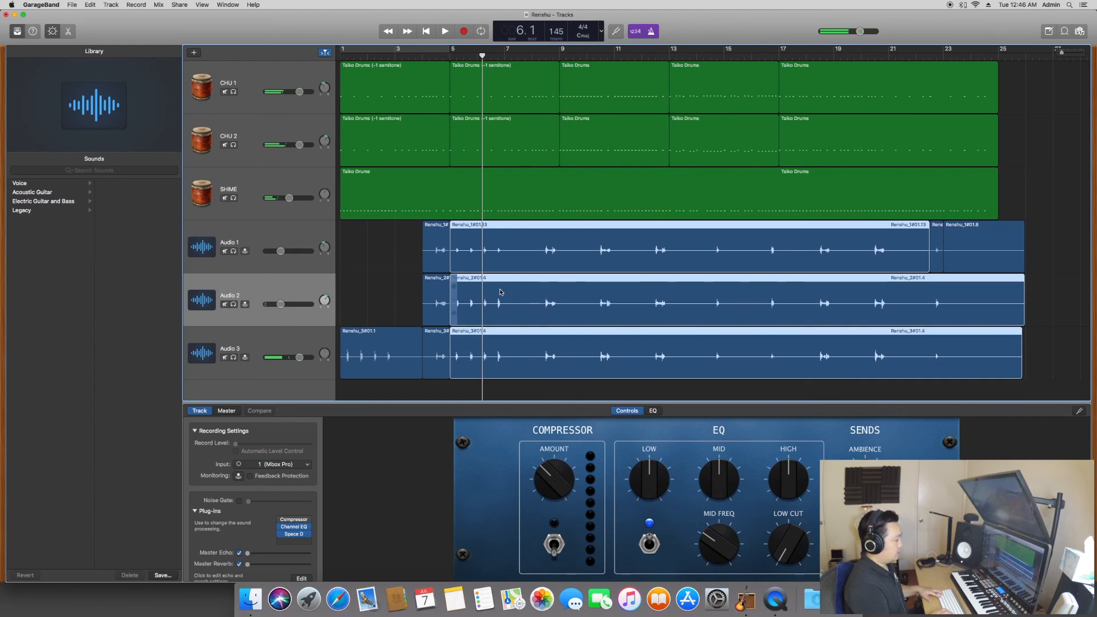
{"action": "key", "text": "super+z"}
{"action": "key", "text": "super+z"}
{"action": "key", "text": "super+z"}
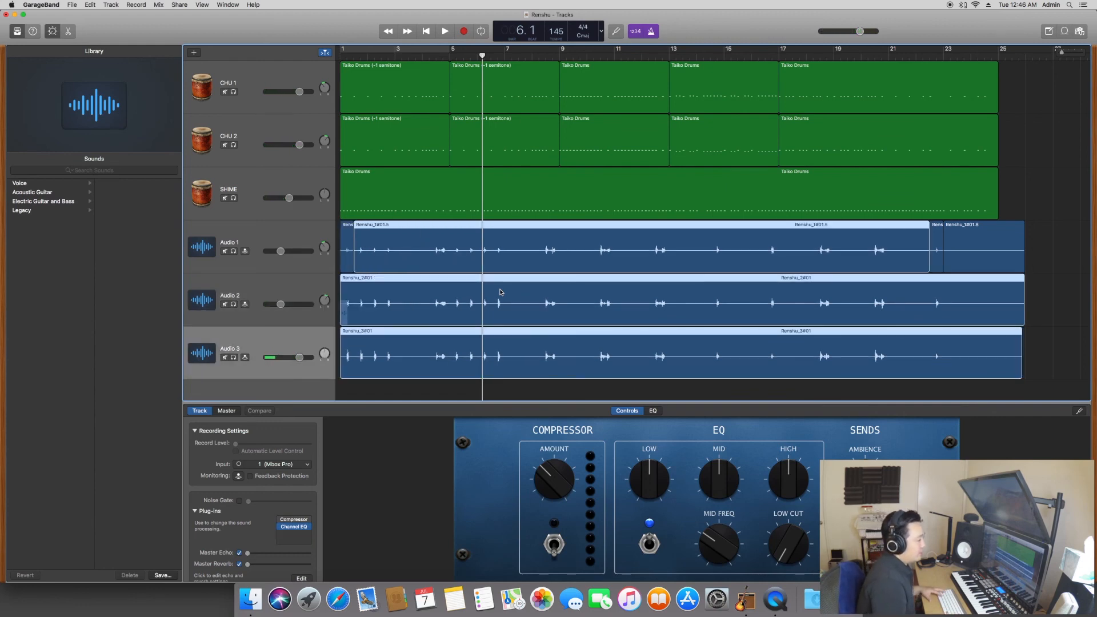
Play the restored mix from the beginning, and check the plug-ins on Audio 1, Audio 2 and Audio 3
{"action": "left_click", "coordinate": [1017, 124]}
{"action": "key", "text": "Return"}
{"action": "key", "text": "space"}
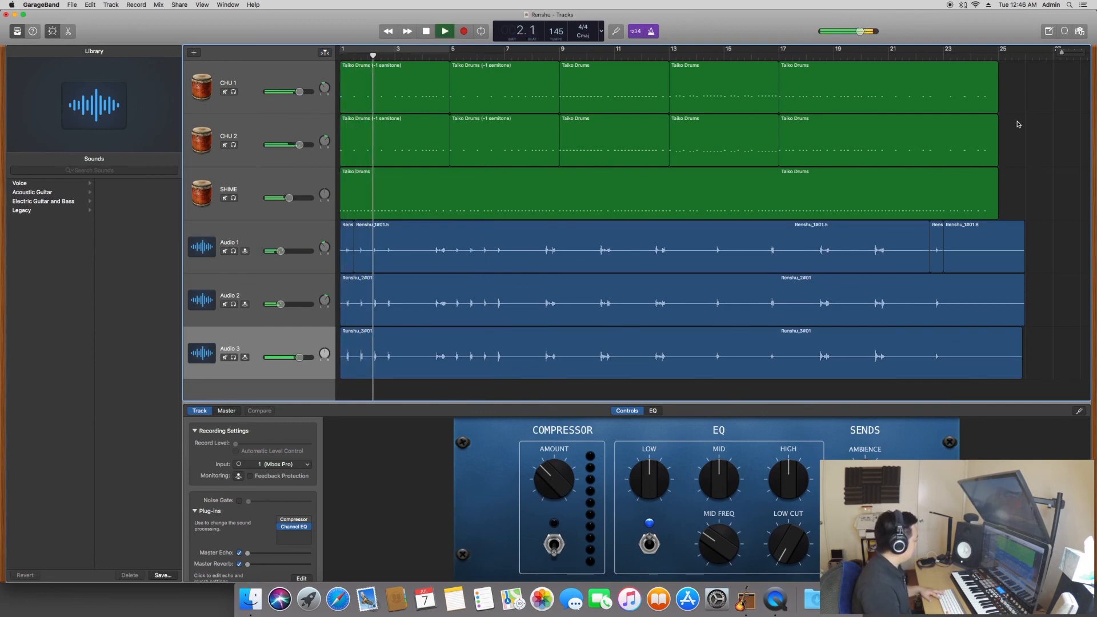
{"action": "key", "text": "space"}
{"action": "left_click", "coordinate": [273, 235]}
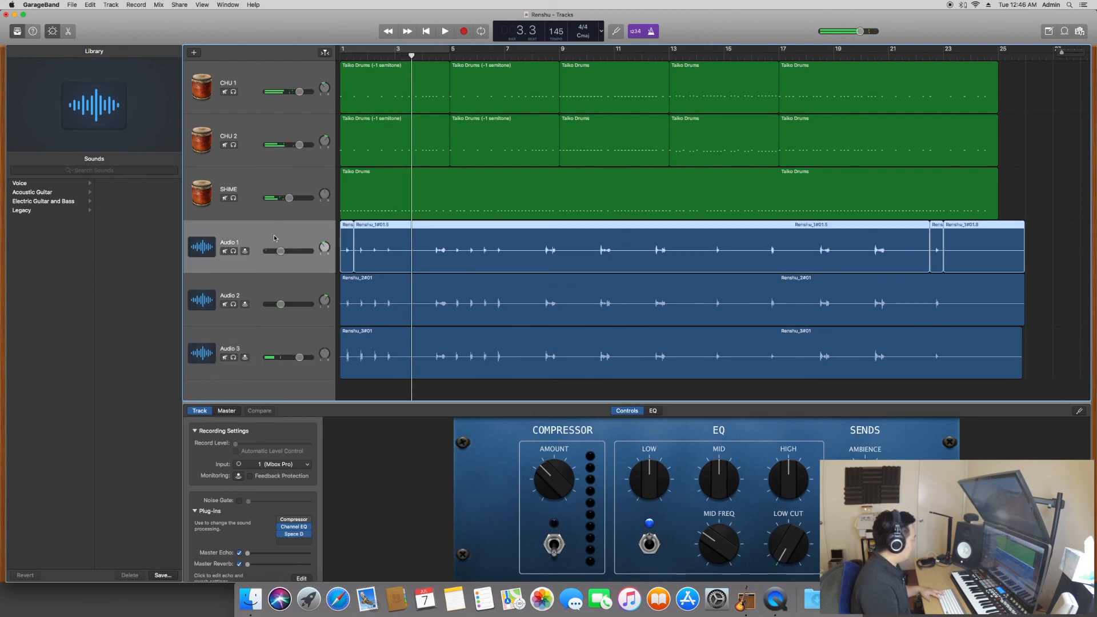
{"action": "left_click", "coordinate": [276, 286]}
{"action": "left_click", "coordinate": [280, 344]}
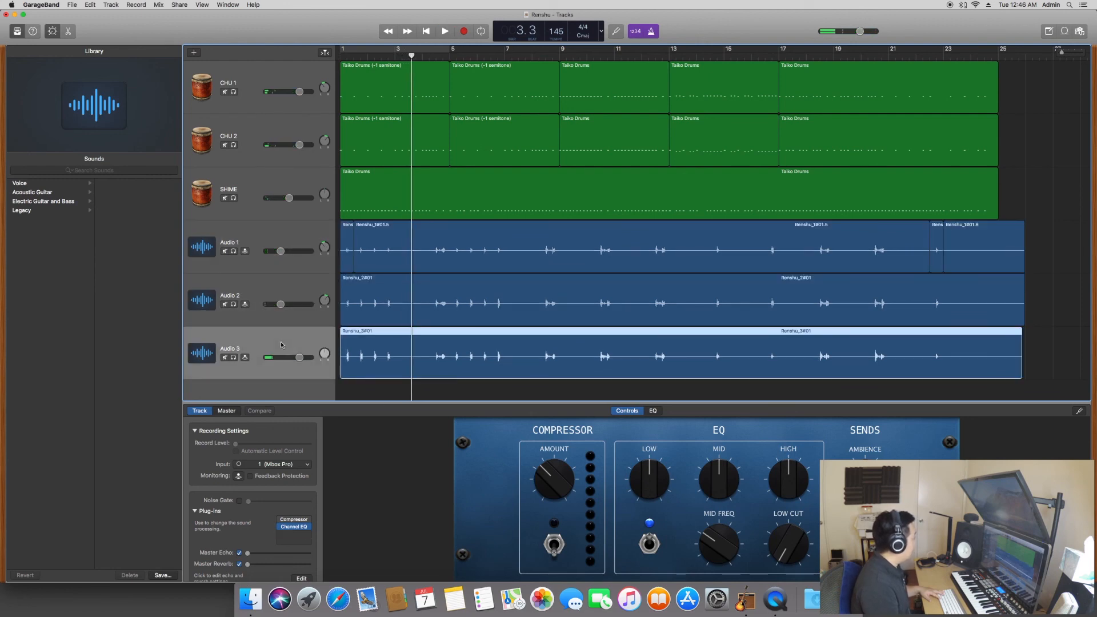
Add the Space Designer reverb plug-in back to the empty effect slot of the Audio 3 track
{"action": "left_click", "coordinate": [89, 5]}
{"action": "left_click", "coordinate": [89, 5]}
{"action": "left_click", "coordinate": [281, 531]}
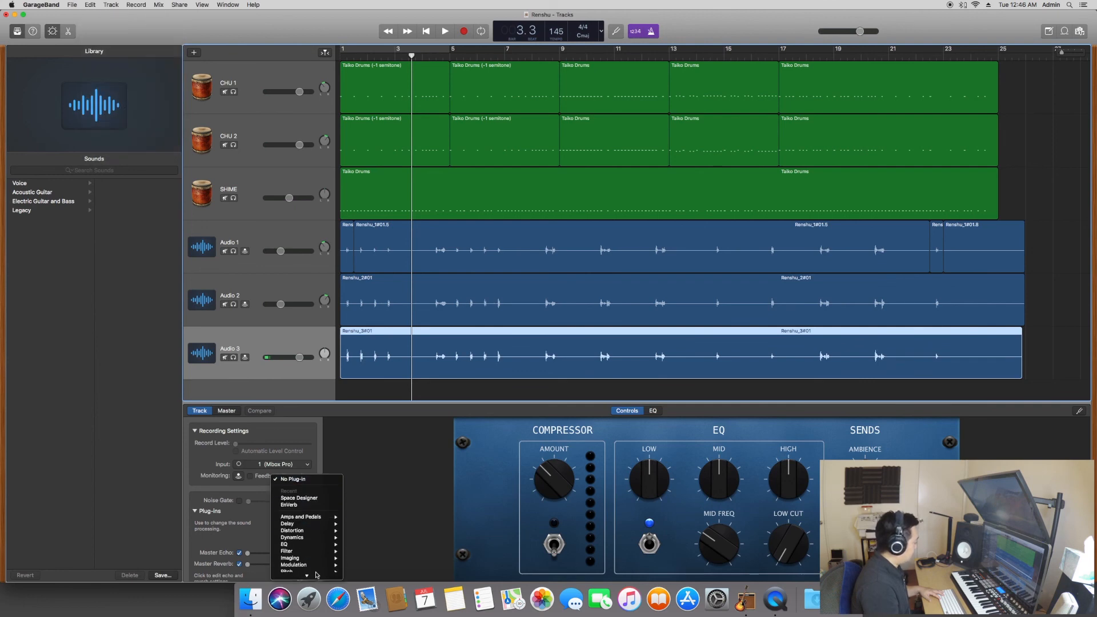
{"action": "mouse_move", "coordinate": [306, 549]}
{"action": "left_click", "coordinate": [380, 571]}
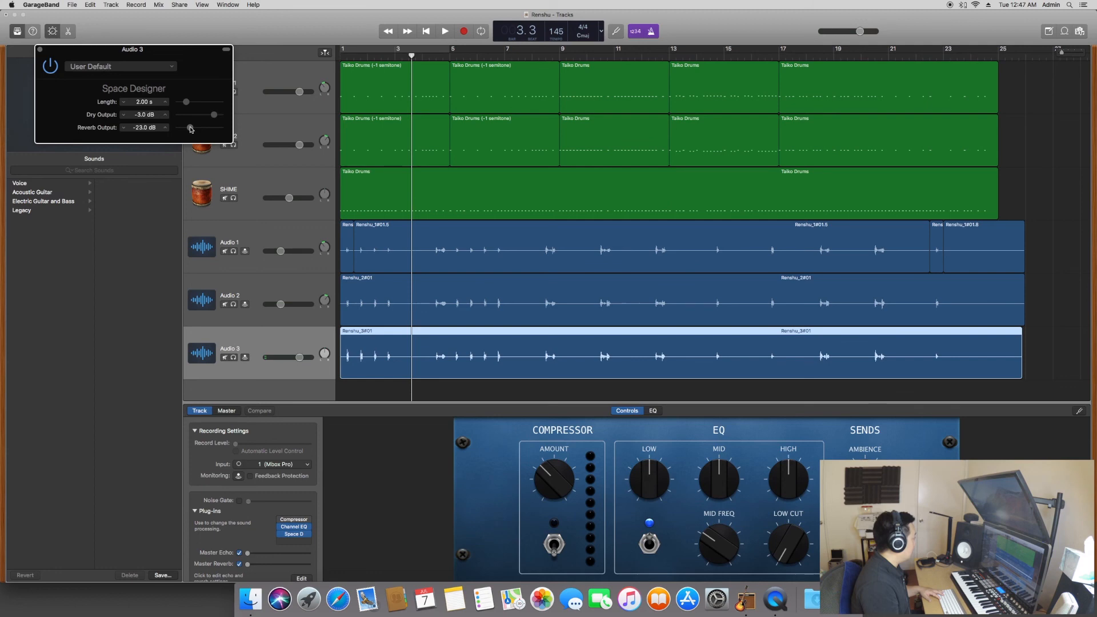
Apply the 0.7s Short Clear Vocals small-space plate reverb preset to Audio 3's Space Designer and close the plug-in window
{"action": "left_click", "coordinate": [119, 73]}
{"action": "mouse_move", "coordinate": [114, 130]}
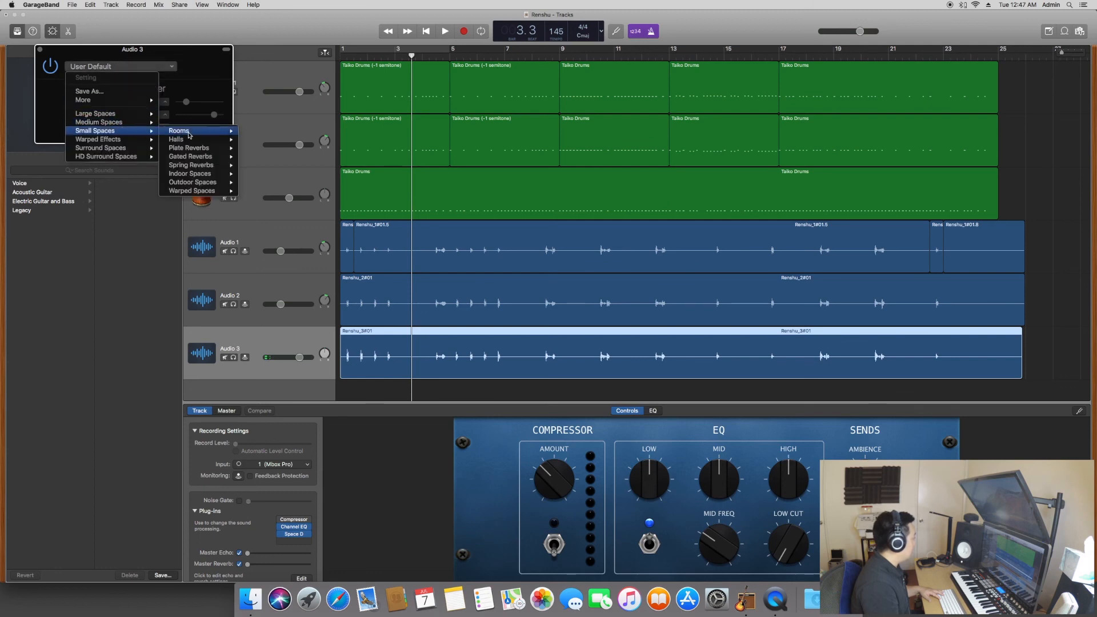
{"action": "mouse_move", "coordinate": [204, 147]}
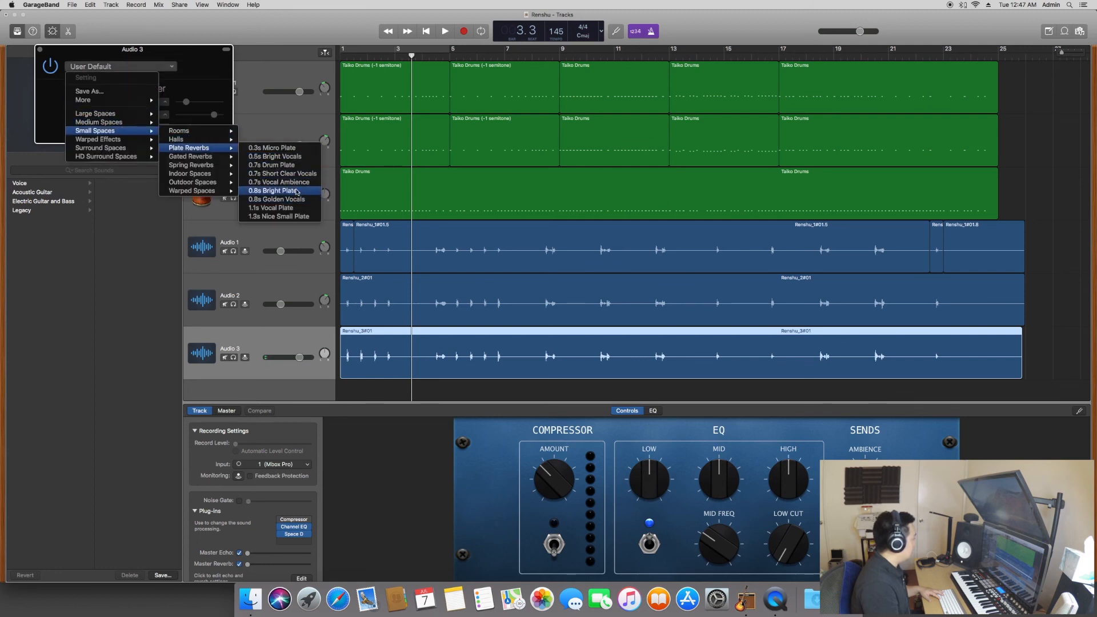
{"action": "left_click", "coordinate": [277, 173]}
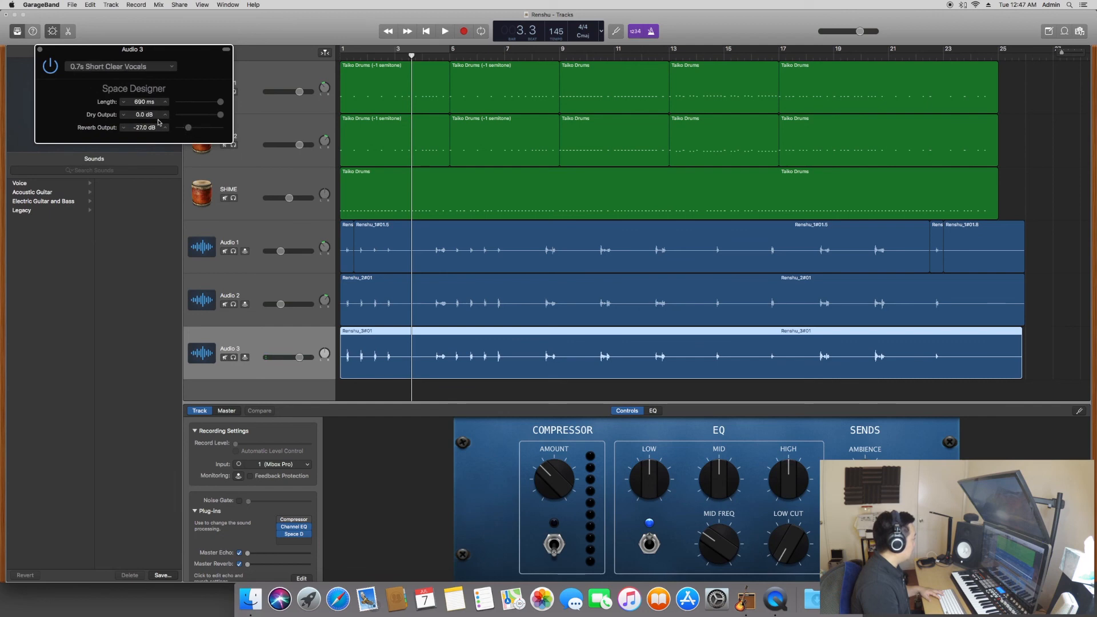
{"action": "left_click", "coordinate": [40, 50]}
Play the mix while setting the Audio 3 and Audio 2 volumes to -10.8 dB and raising Audio 1 to match, and stop playback
{"action": "key", "text": "space"}
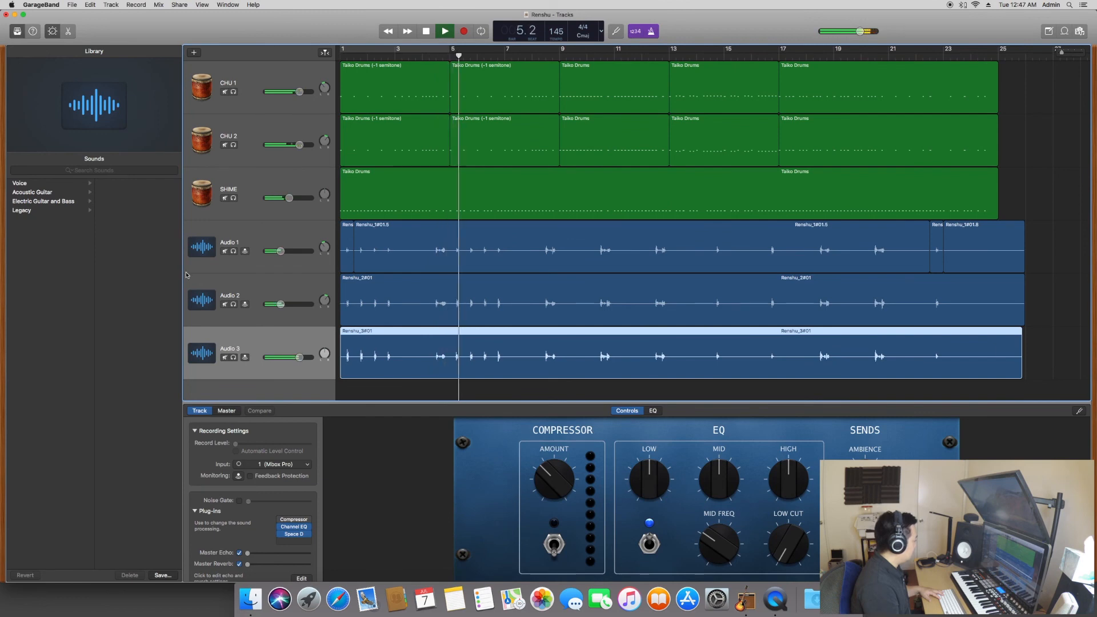
{"action": "left_click_drag", "start_coordinate": [299, 357], "coordinate": [280, 357]}
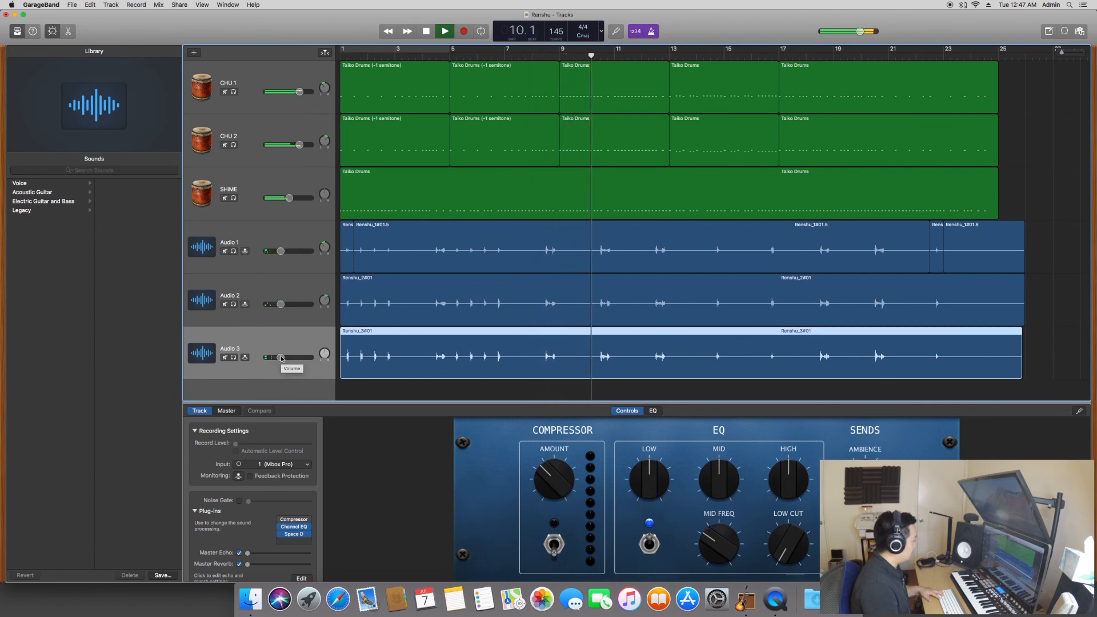
{"action": "left_click_drag", "start_coordinate": [281, 358], "coordinate": [283, 358]}
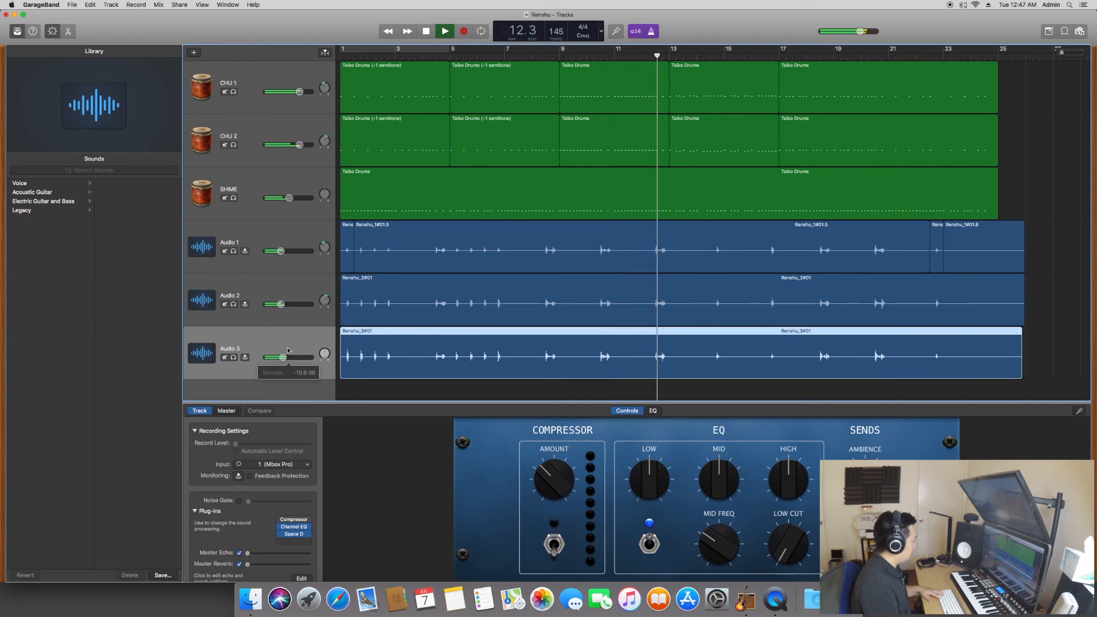
{"action": "left_click_drag", "start_coordinate": [283, 308], "coordinate": [287, 307]}
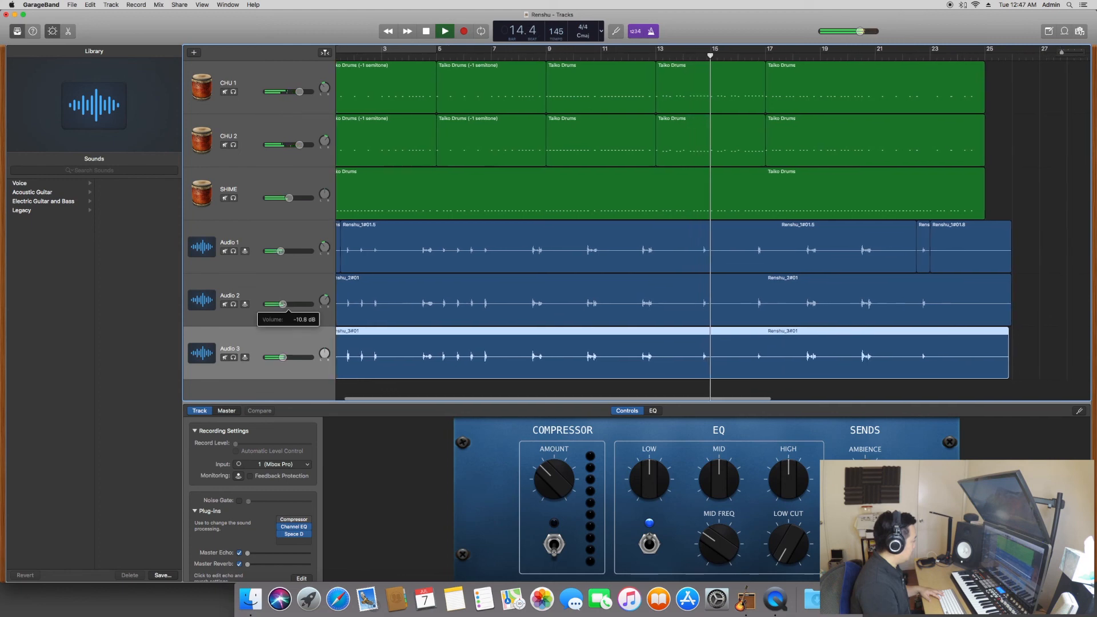
{"action": "left_click_drag", "start_coordinate": [281, 251], "coordinate": [283, 250]}
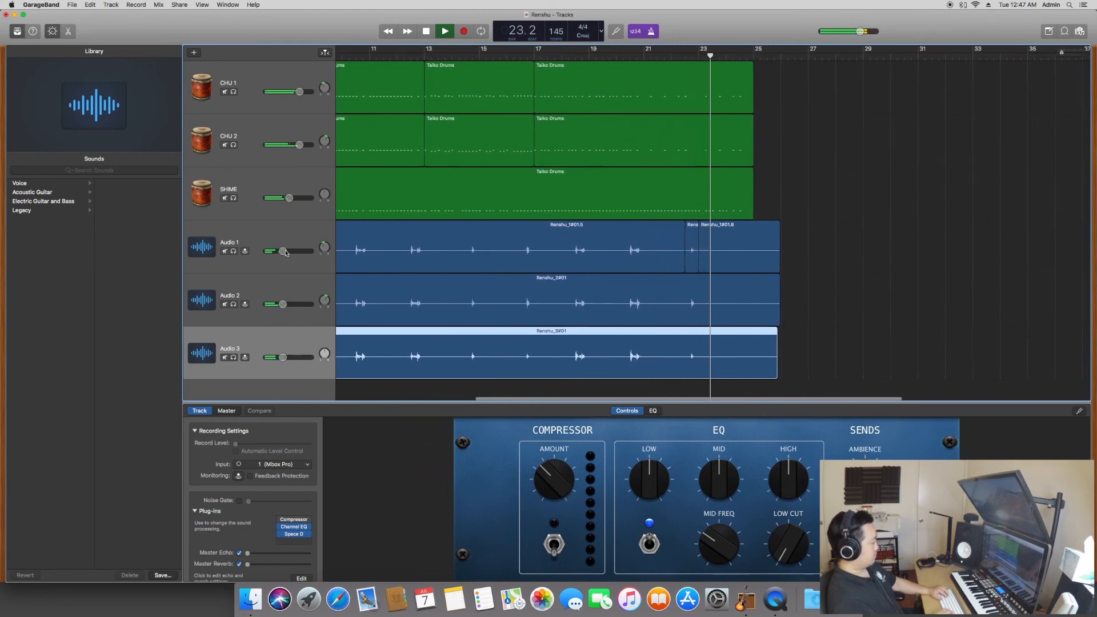
{"action": "key", "text": "space"}
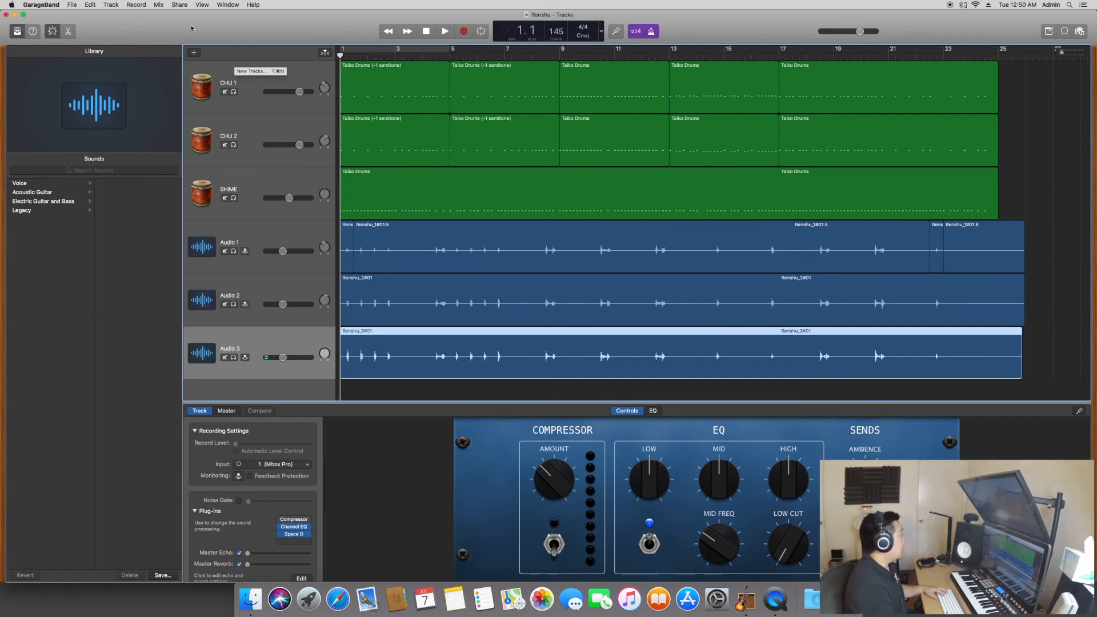
Export the song to the Desktop as an MP3 named Renshu at High Quality (192 kBit/s), replacing the existing file
{"action": "left_click", "coordinate": [179, 5]}
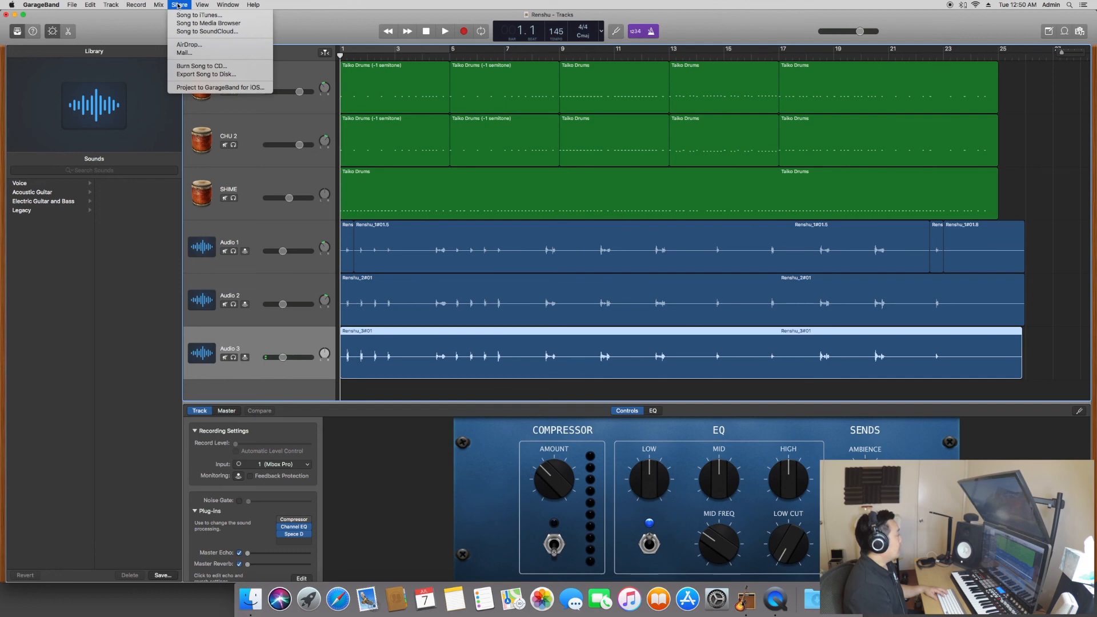
{"action": "left_click", "coordinate": [222, 75]}
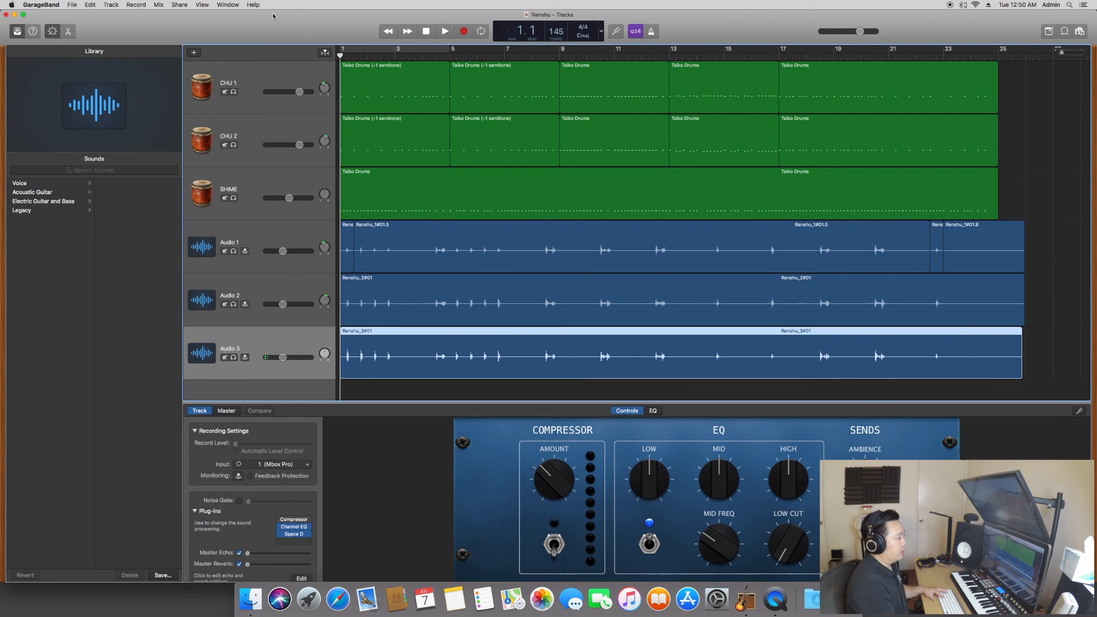
{"action": "left_click", "coordinate": [179, 6]}
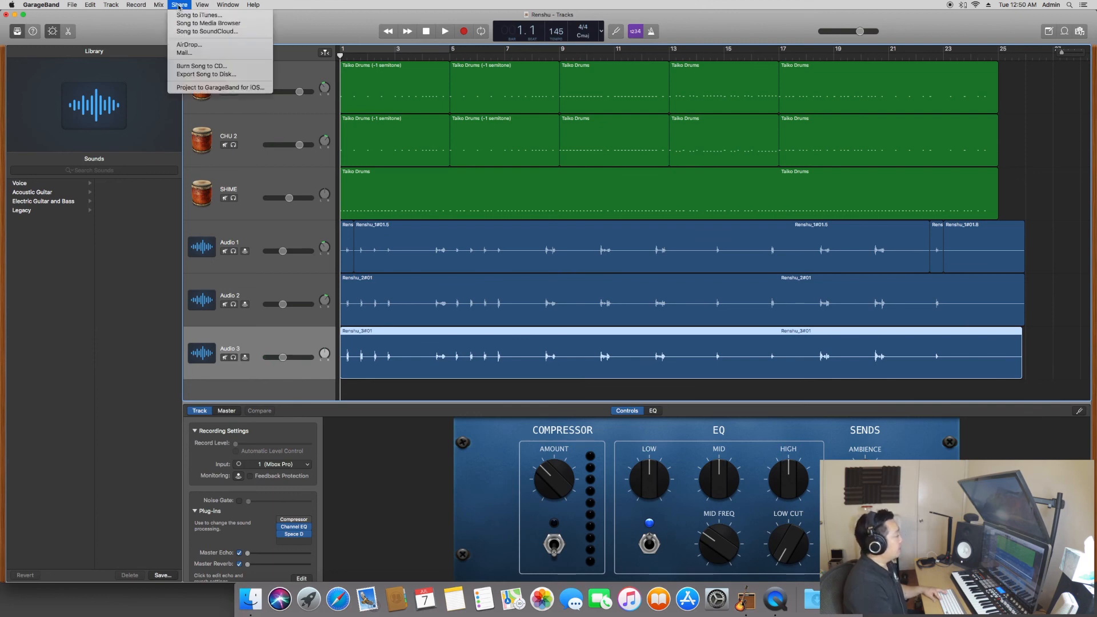
{"action": "left_click", "coordinate": [199, 74]}
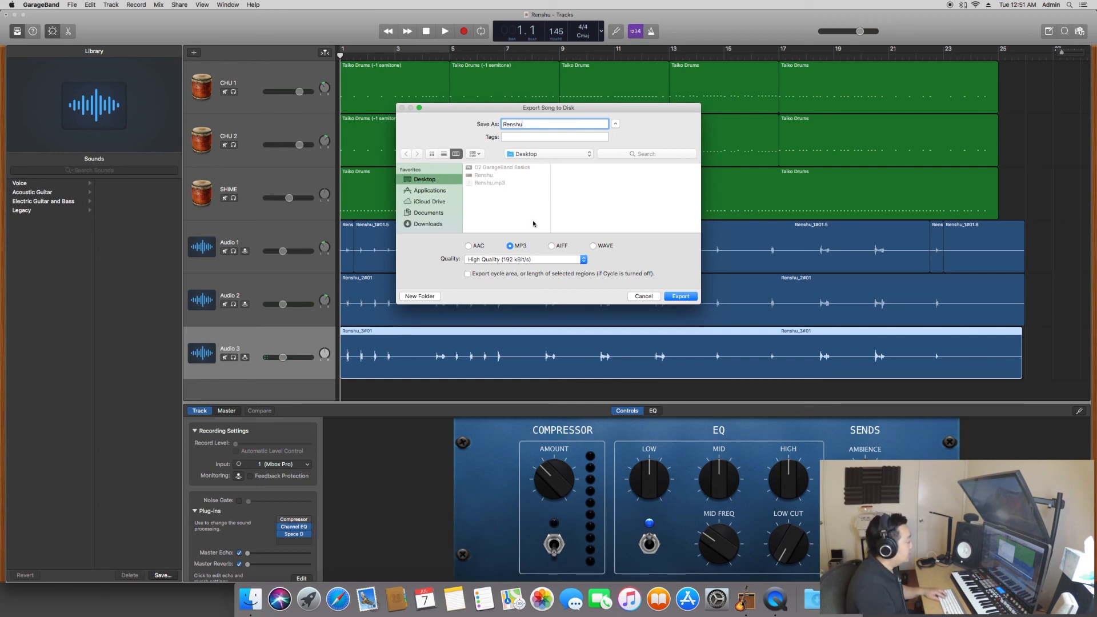
{"action": "left_click", "coordinate": [527, 261]}
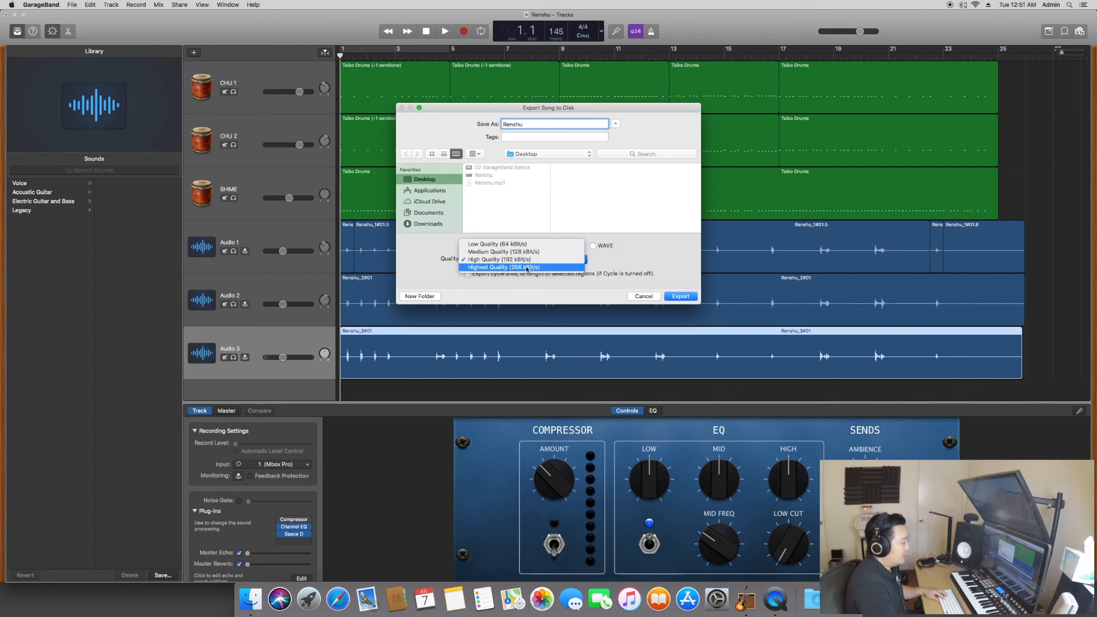
{"action": "left_click", "coordinate": [526, 264]}
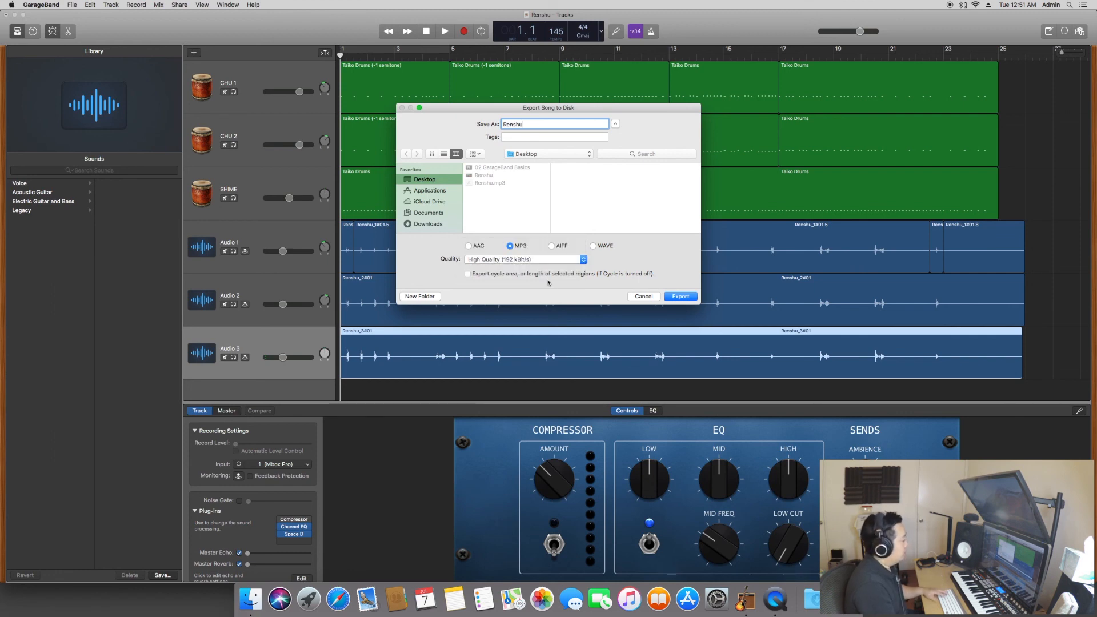
{"action": "left_click", "coordinate": [673, 296]}
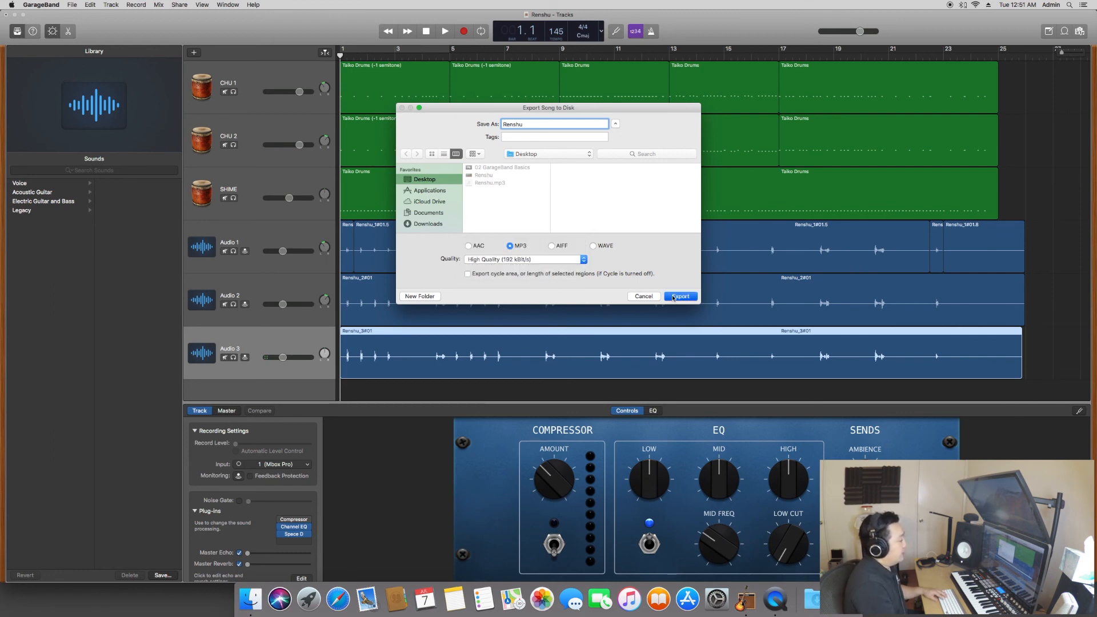
{"action": "left_click", "coordinate": [616, 166]}
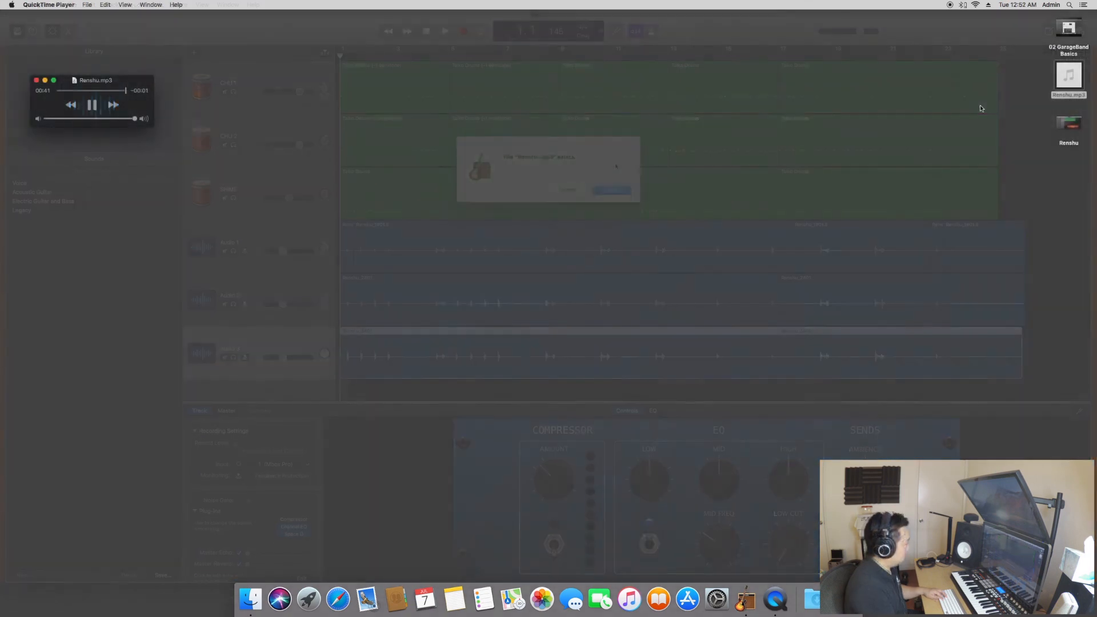